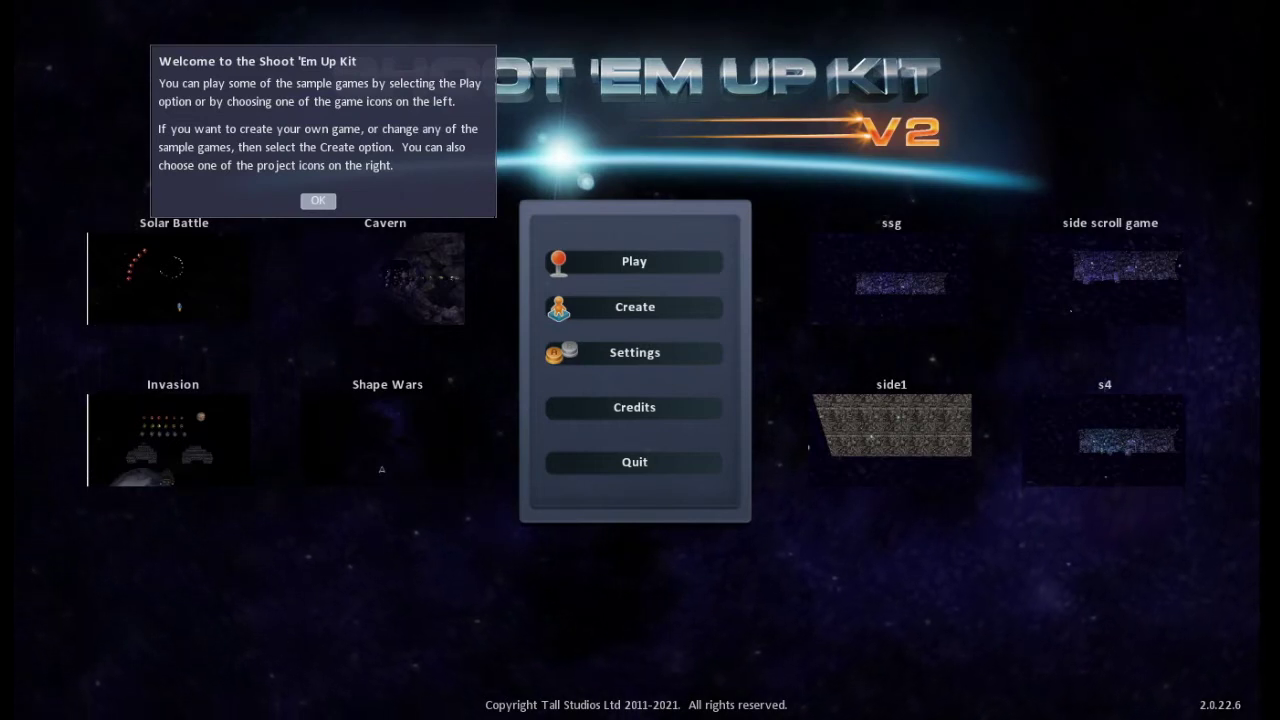
# Start a new Empty Project from the Create menu to reach its settings form
pyautogui.click(634, 308)
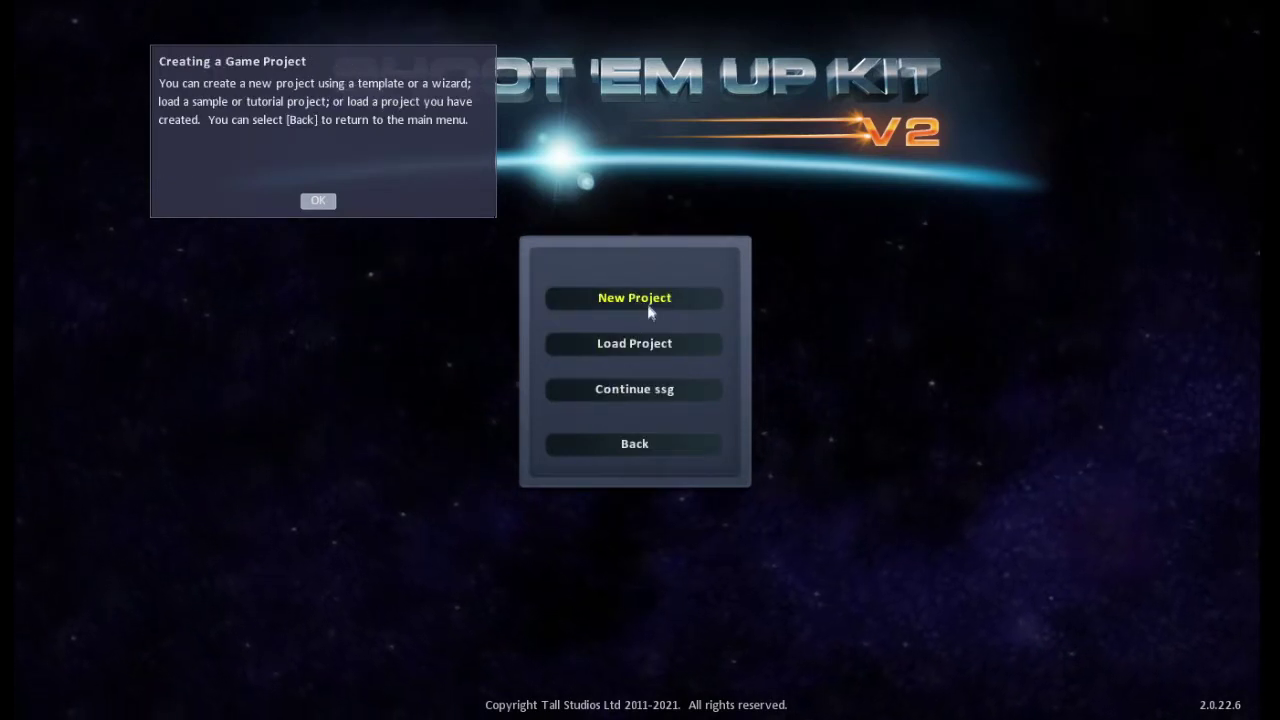
pyautogui.click(650, 298)
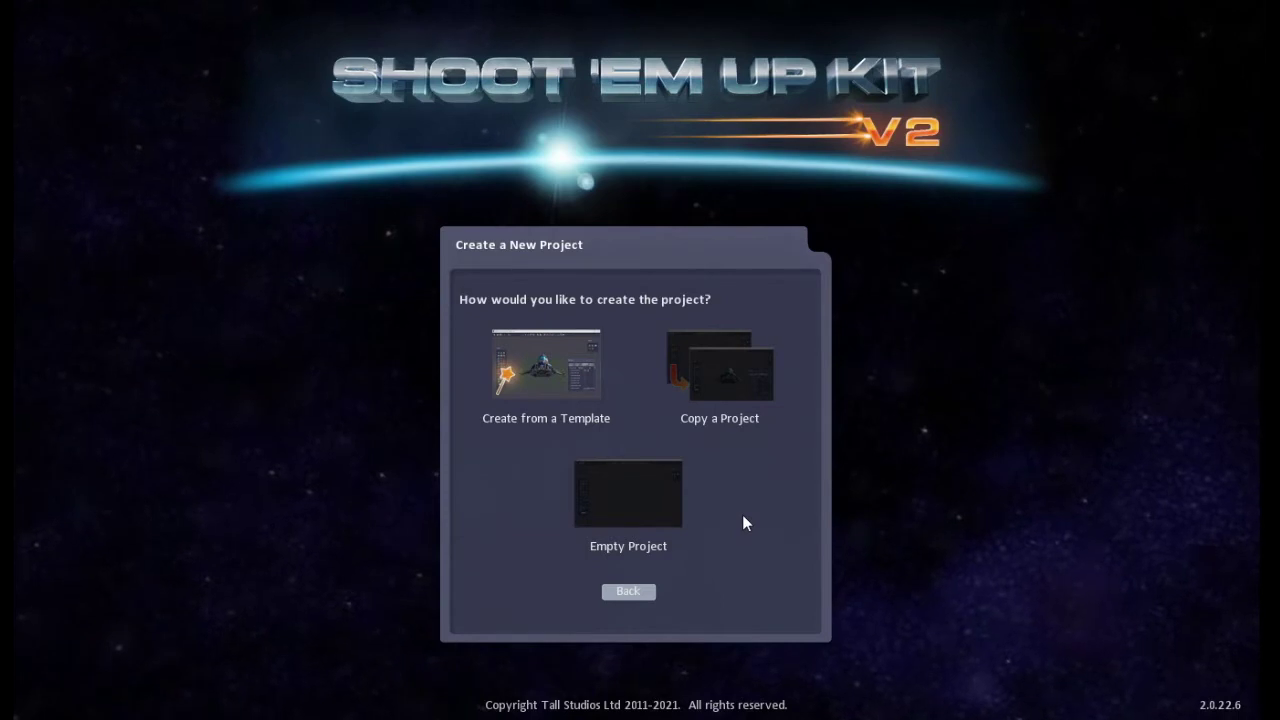
pyautogui.click(624, 492)
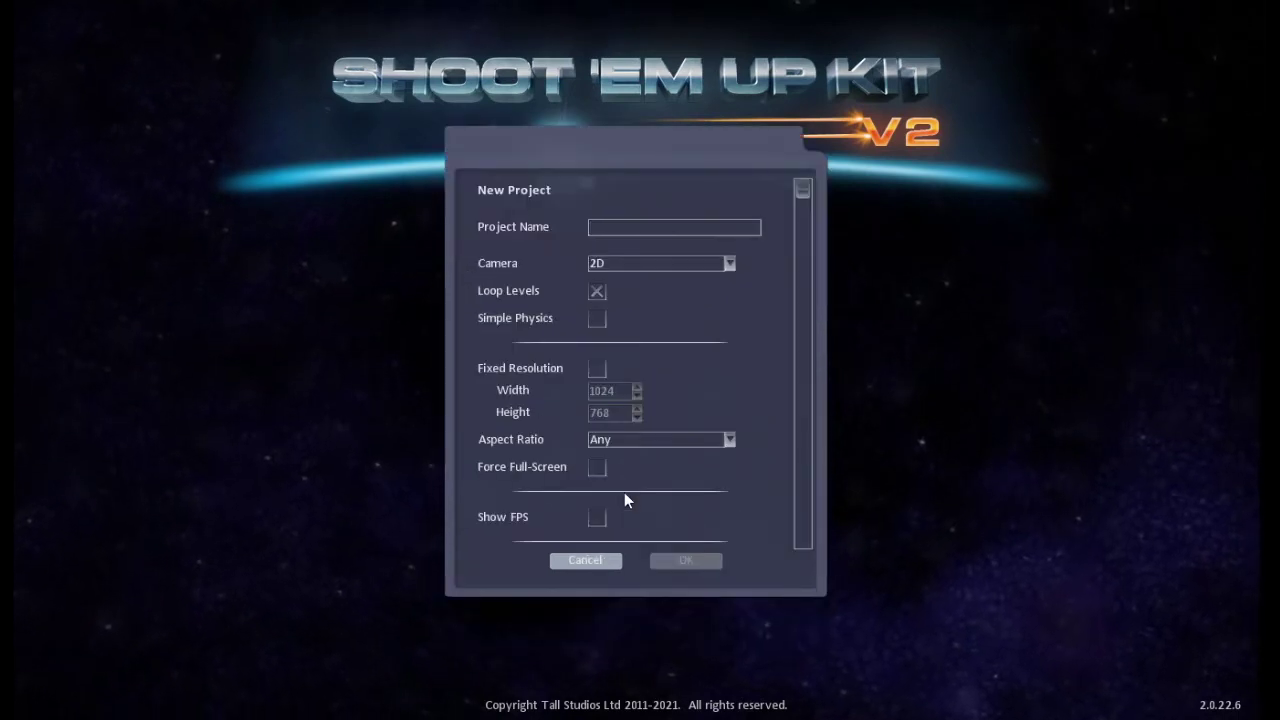
# Name the new project 'Sg' and confirm to create it
pyautogui.write('S')
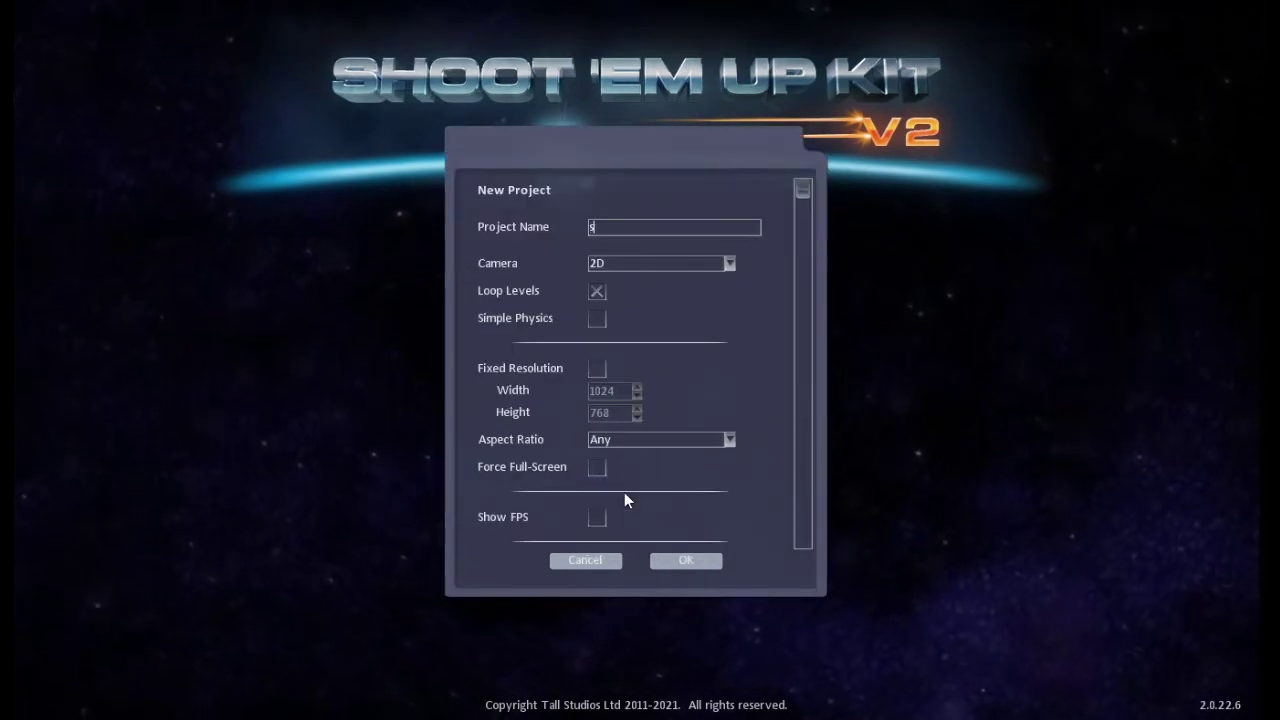
pyautogui.write('g')
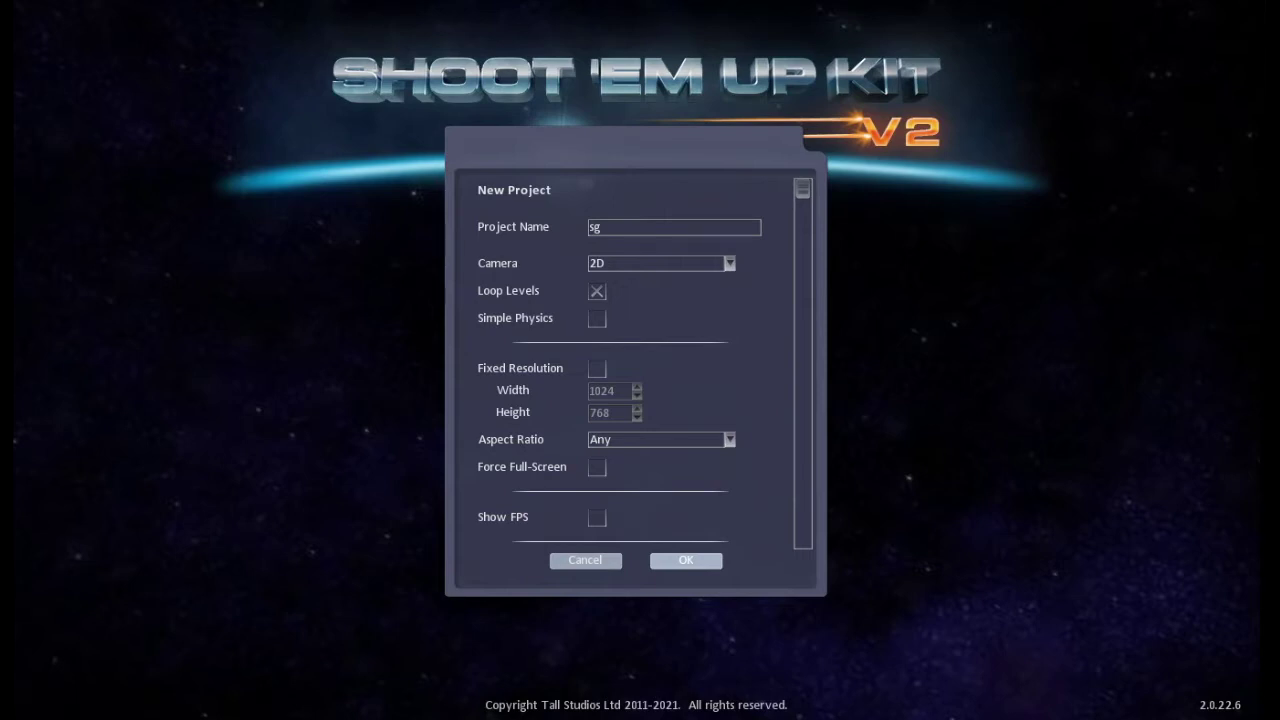
pyautogui.press('Return')
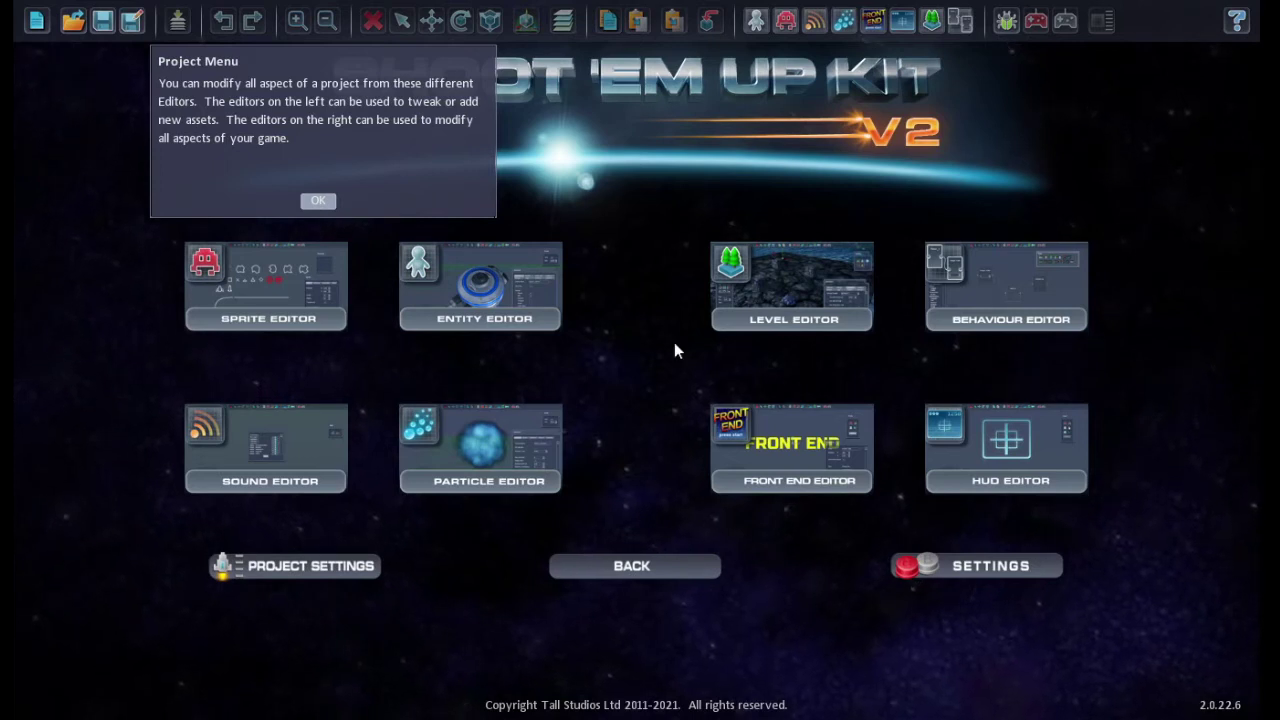
# Open the Level Editor and switch off the Grid in the Tools panel
pyautogui.click(771, 306)
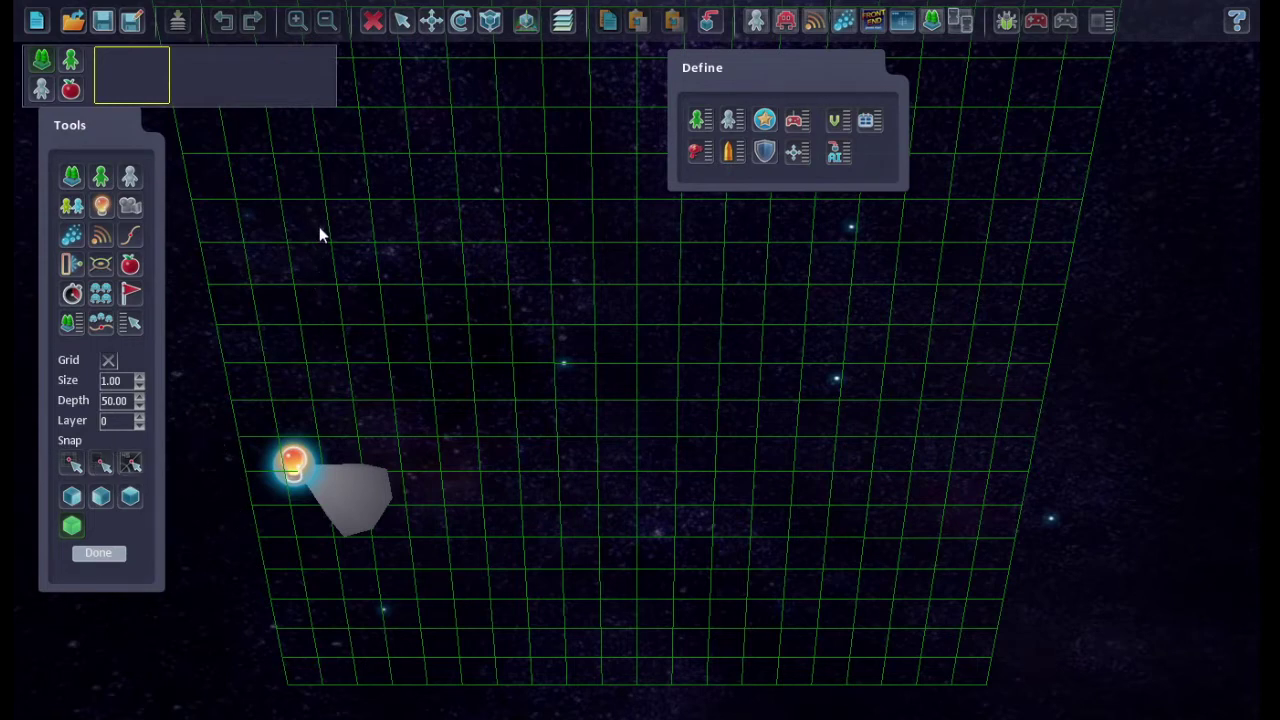
pyautogui.click(108, 360)
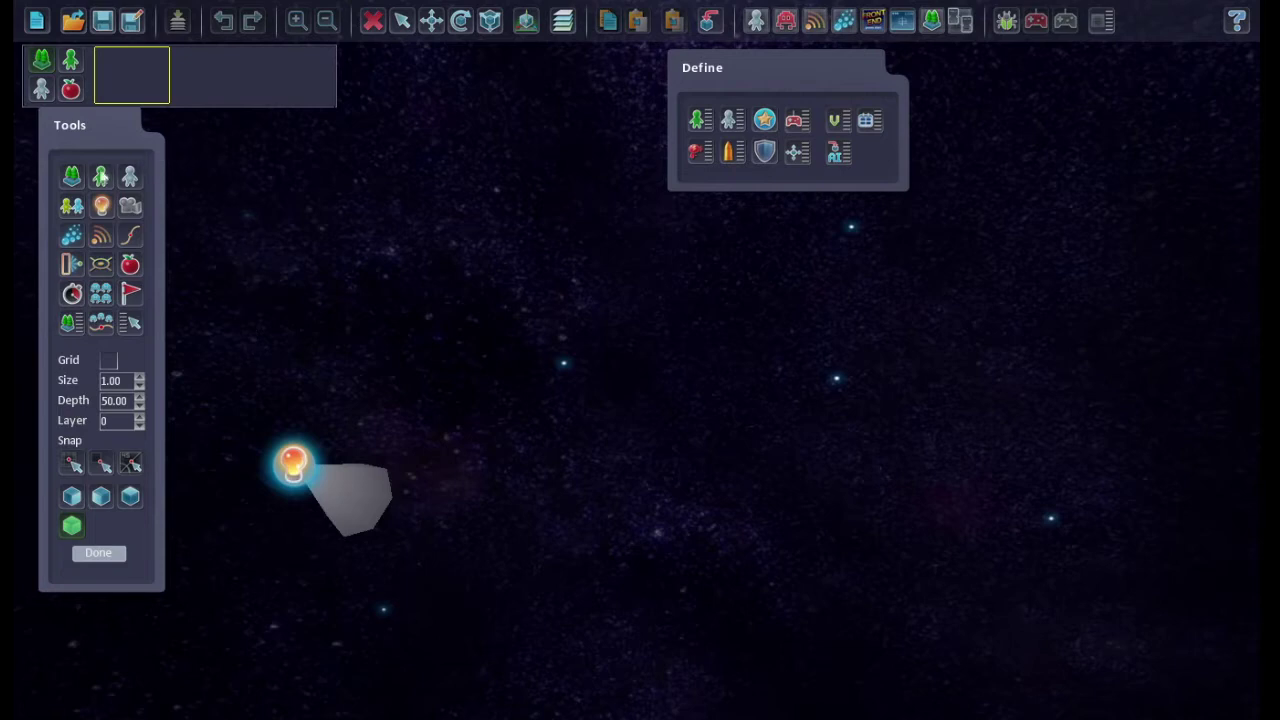
# Place the red Sci-Fi Ship 02-B as Player_1 and move it down-left of centre
pyautogui.click(100, 177)
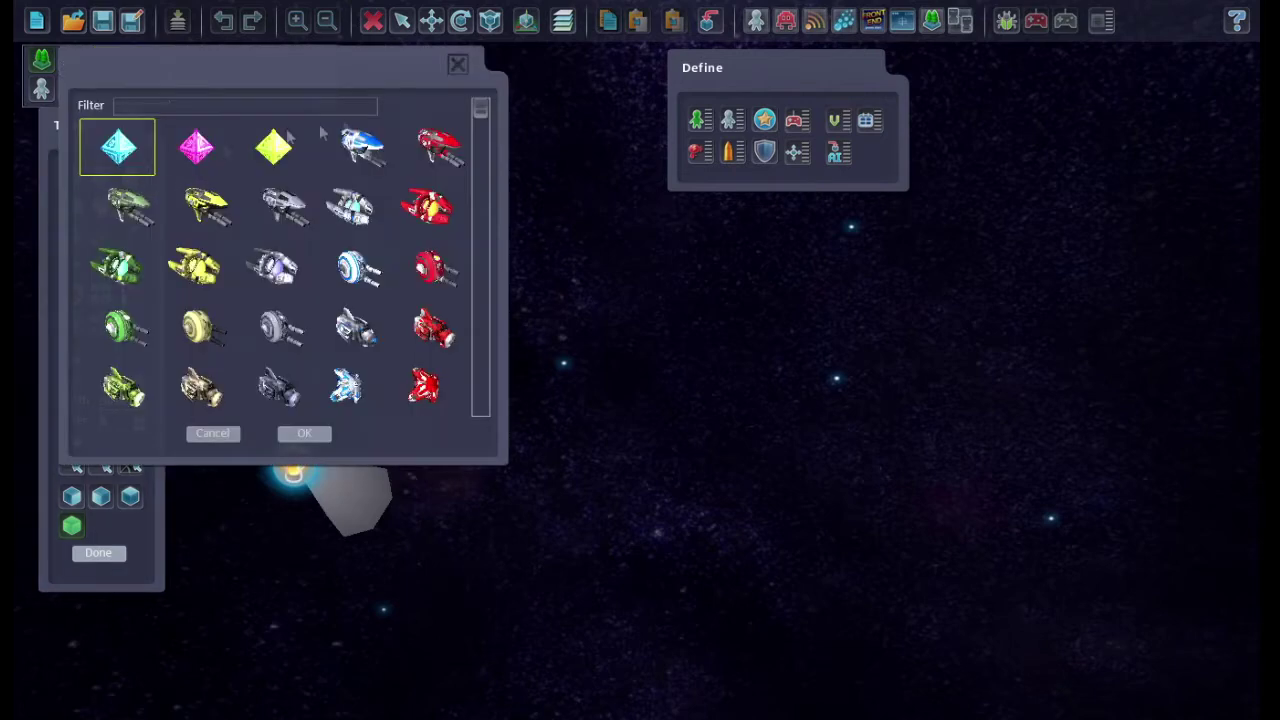
pyautogui.moveTo(478, 111); pyautogui.dragTo(493, 240)
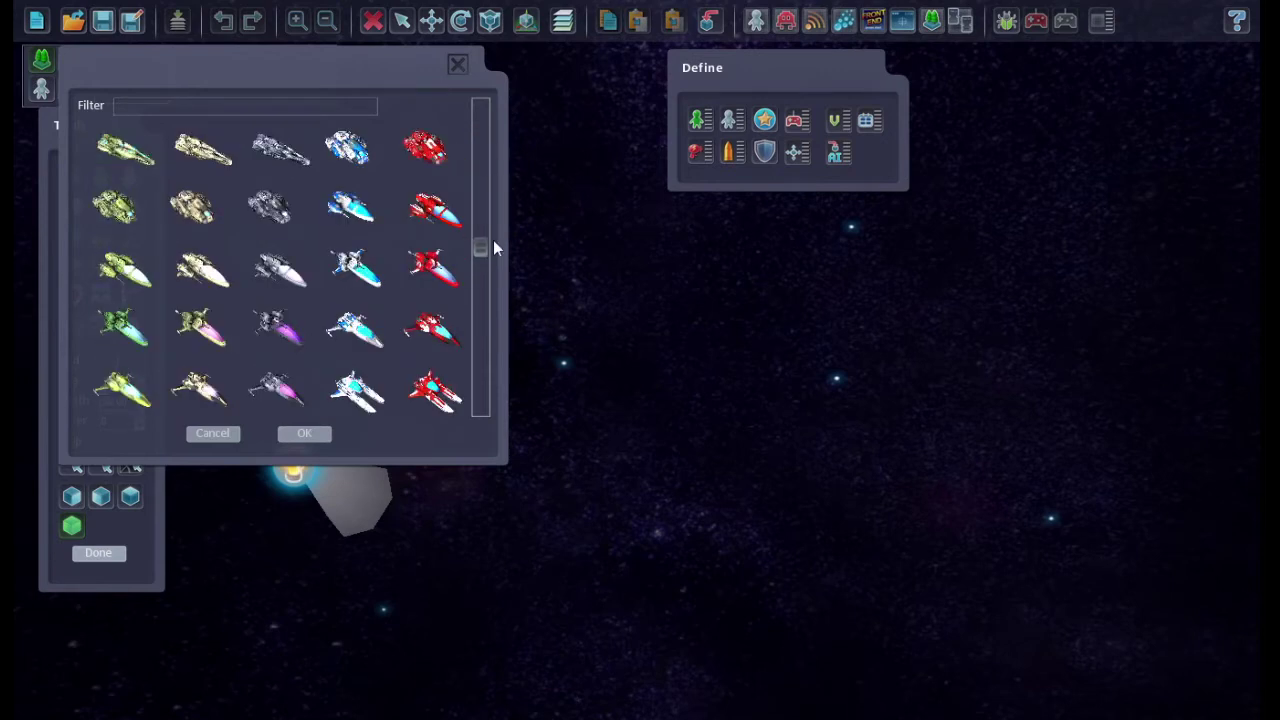
pyautogui.doubleClick(431, 272)
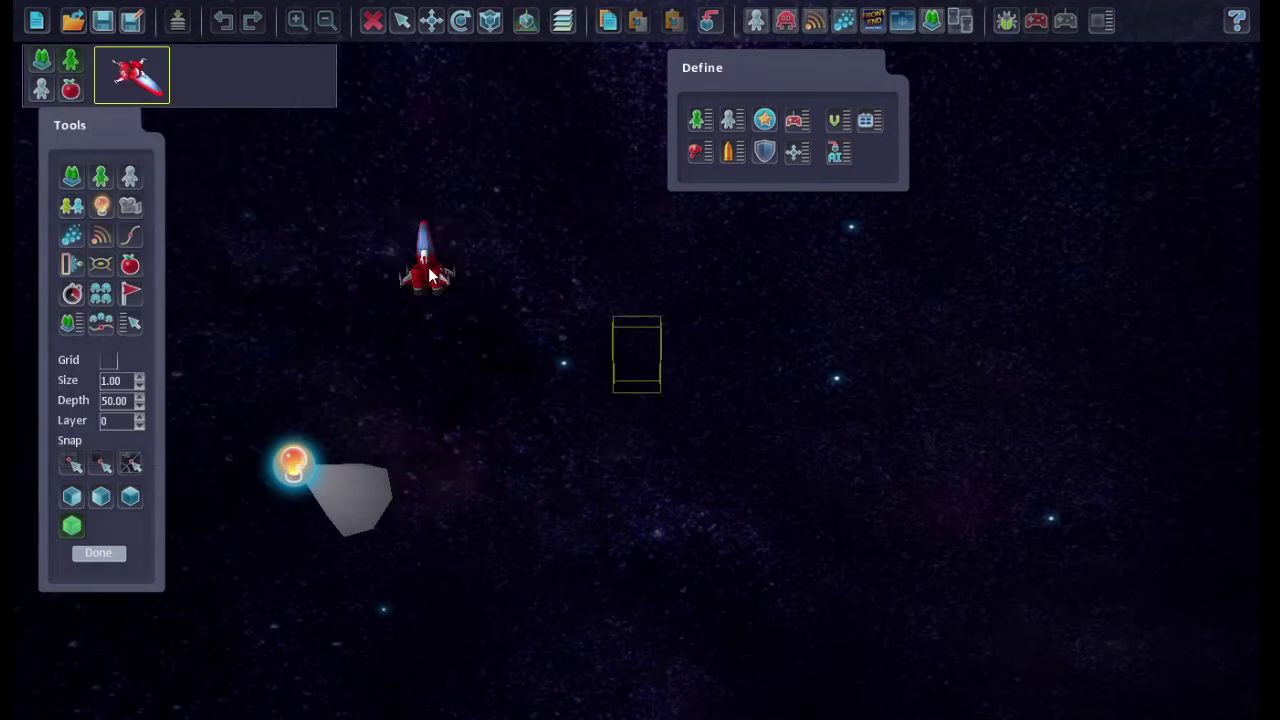
pyautogui.click(423, 265)
pyautogui.moveTo(423, 265); pyautogui.dragTo(357, 415)
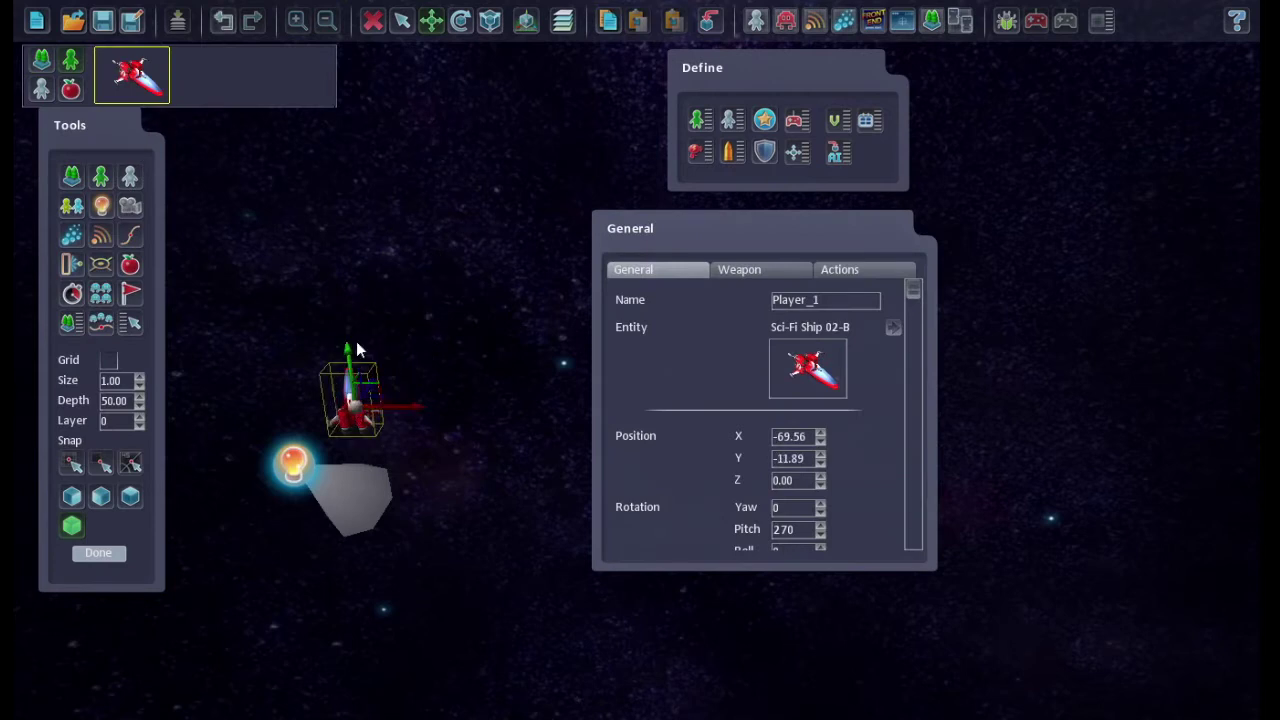
# Raise Player_1 to Y 0.36 and rotate it to roughly Yaw 74, Pitch 5
pyautogui.moveTo(356, 341); pyautogui.dragTo(350, 306)
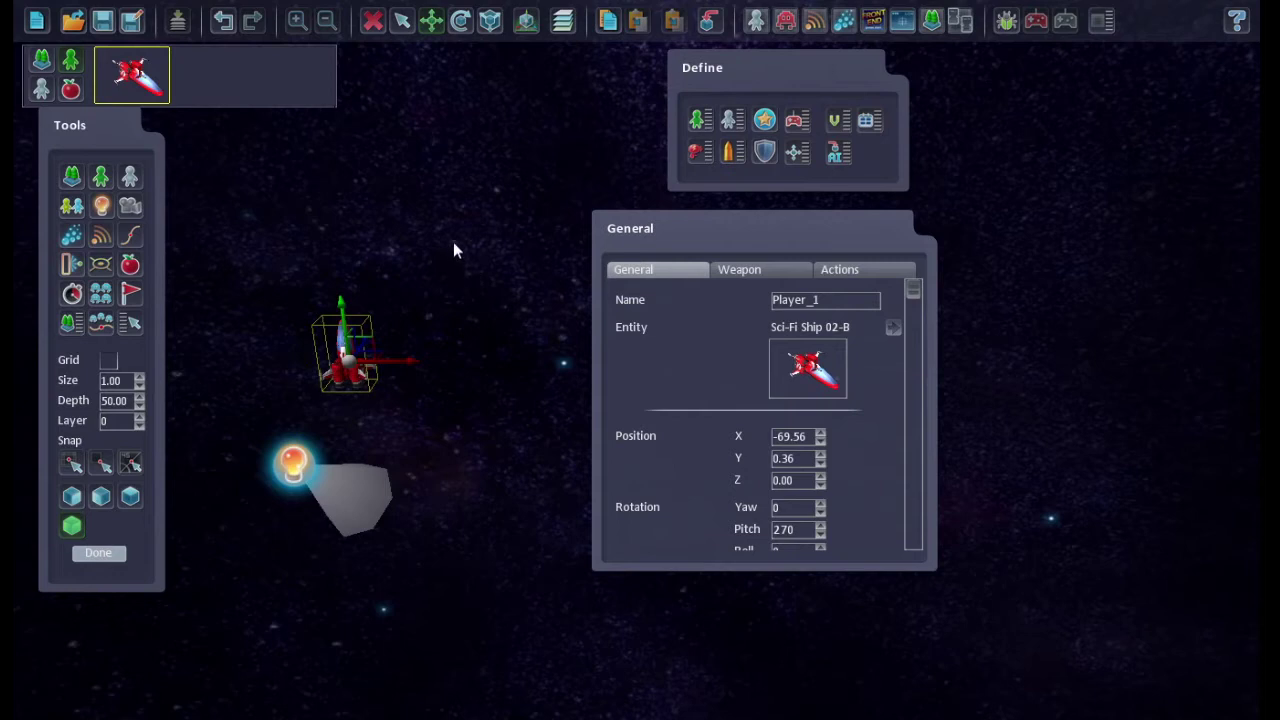
pyautogui.click(461, 22)
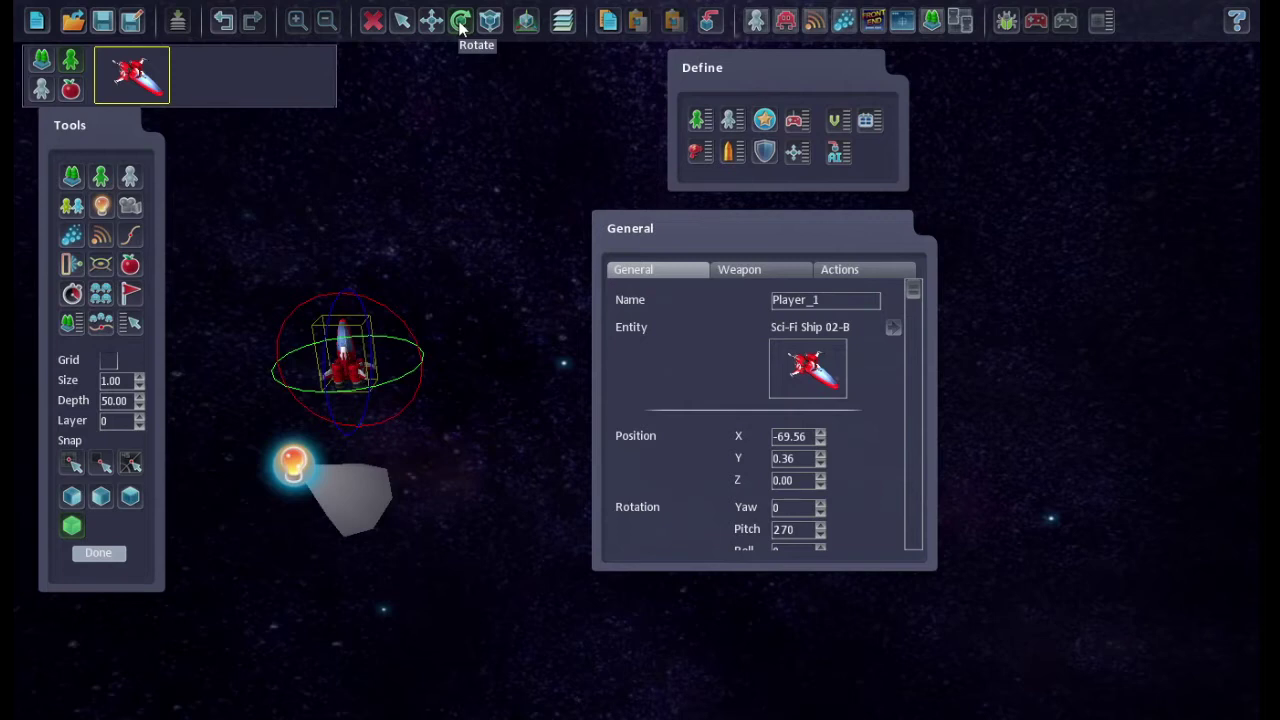
pyautogui.moveTo(408, 376); pyautogui.dragTo(531, 345)
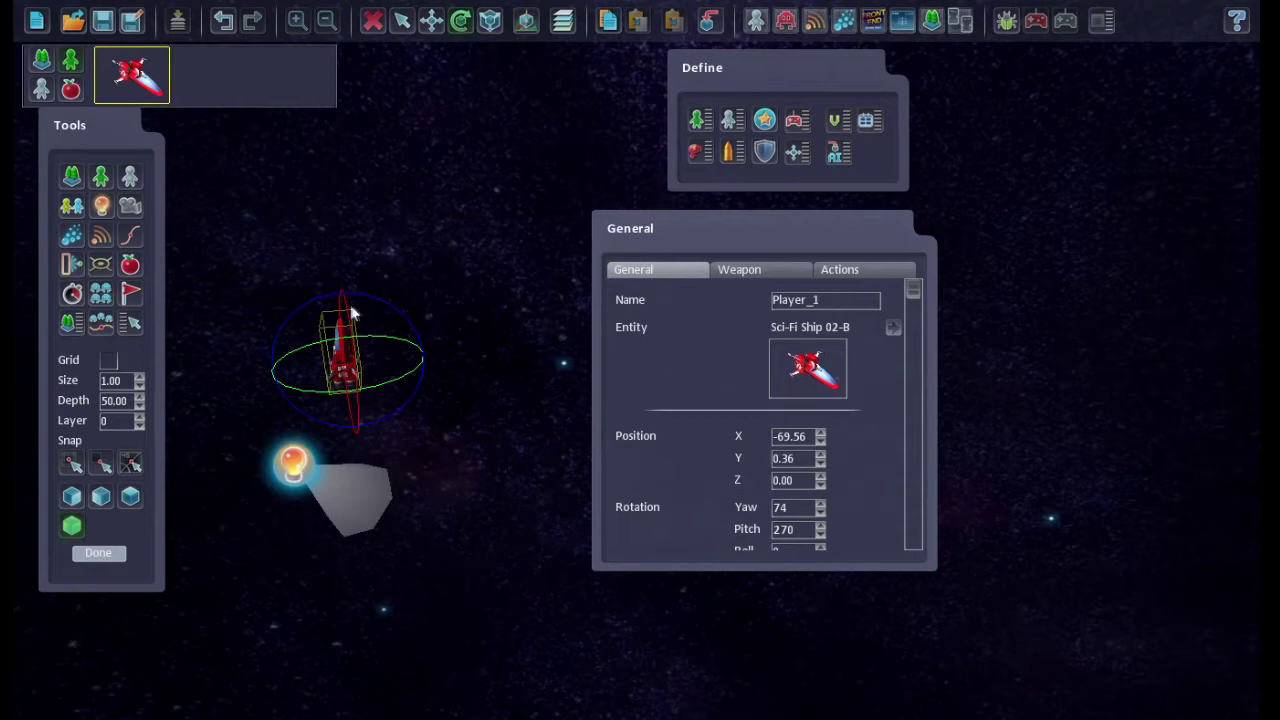
pyautogui.moveTo(350, 305); pyautogui.dragTo(690, 459)
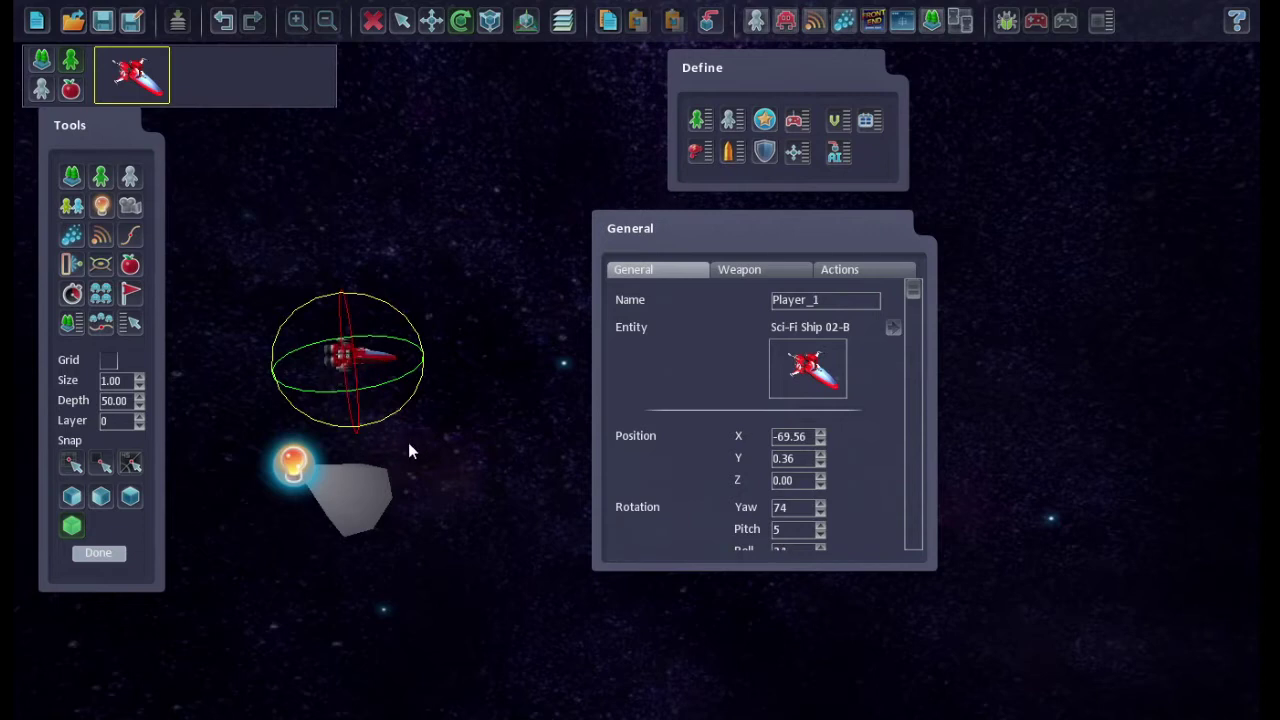
# Enter Yaw 90, Pitch 0 and Roll 0 for Player_1 in the General panel
pyautogui.scroll(-1, 912, 295)
pyautogui.moveTo(912, 292); pyautogui.dragTo(918, 350)
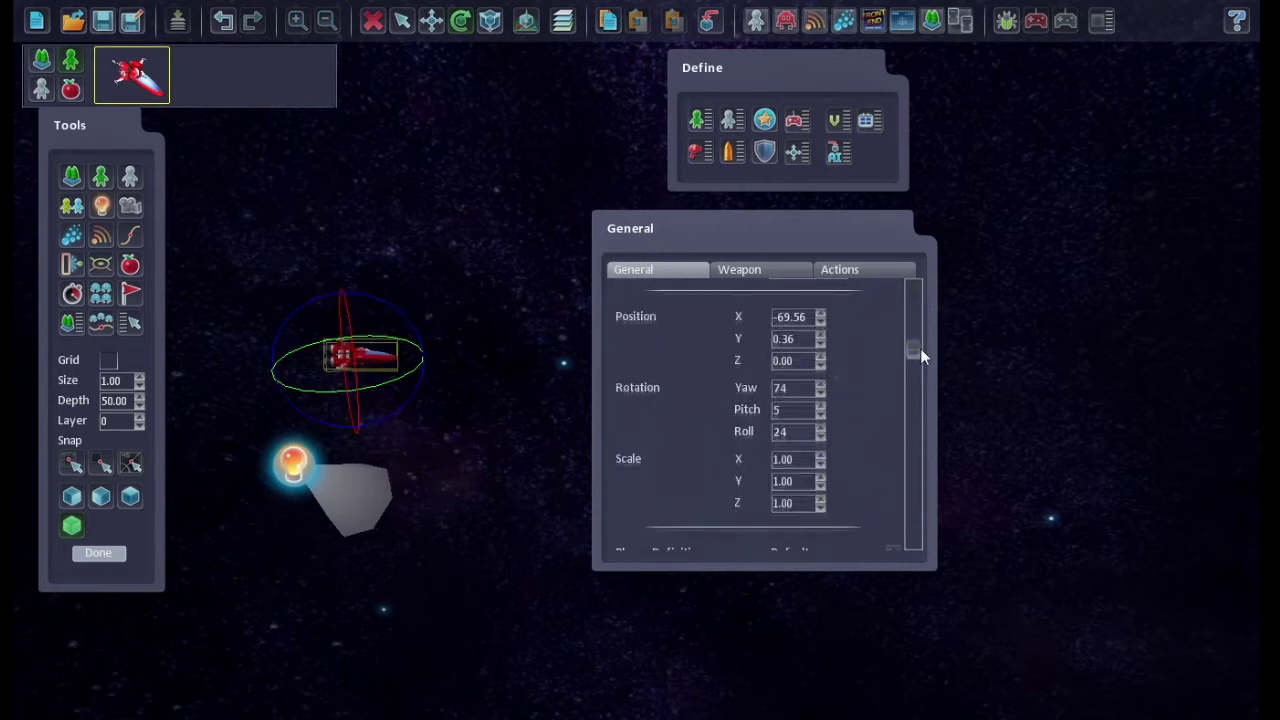
pyautogui.click(790, 410)
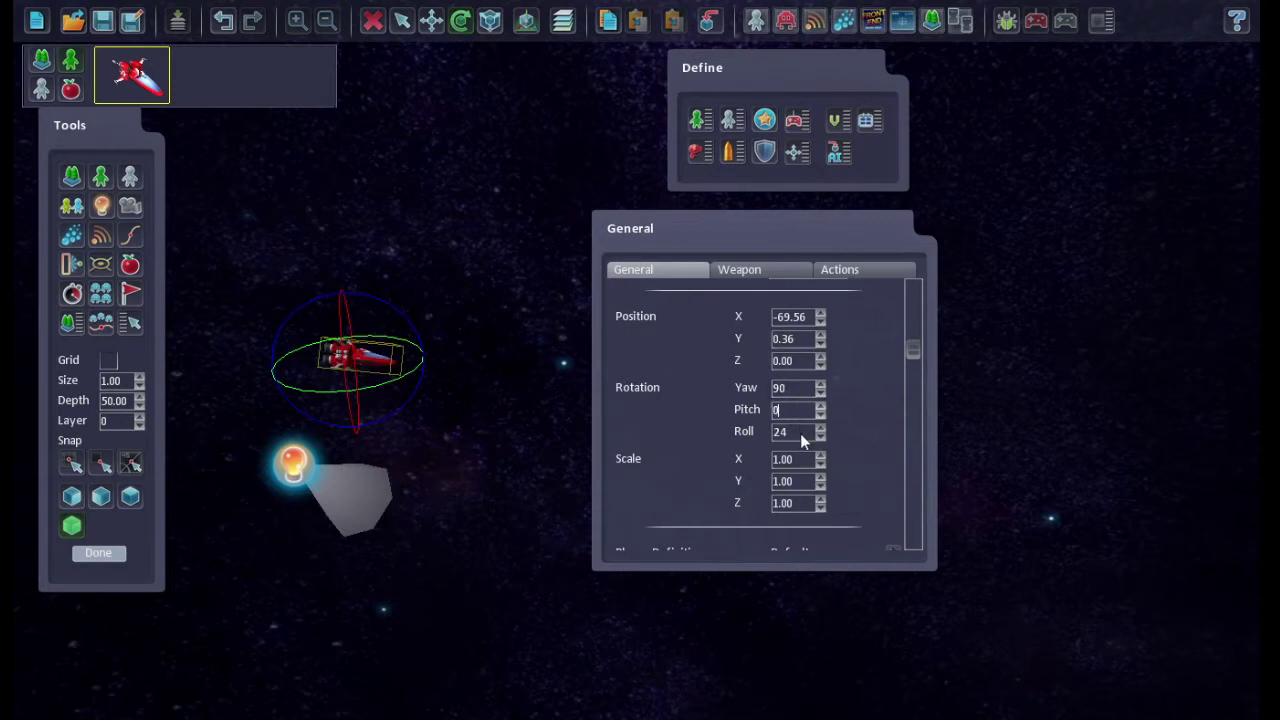
pyautogui.click(801, 432)
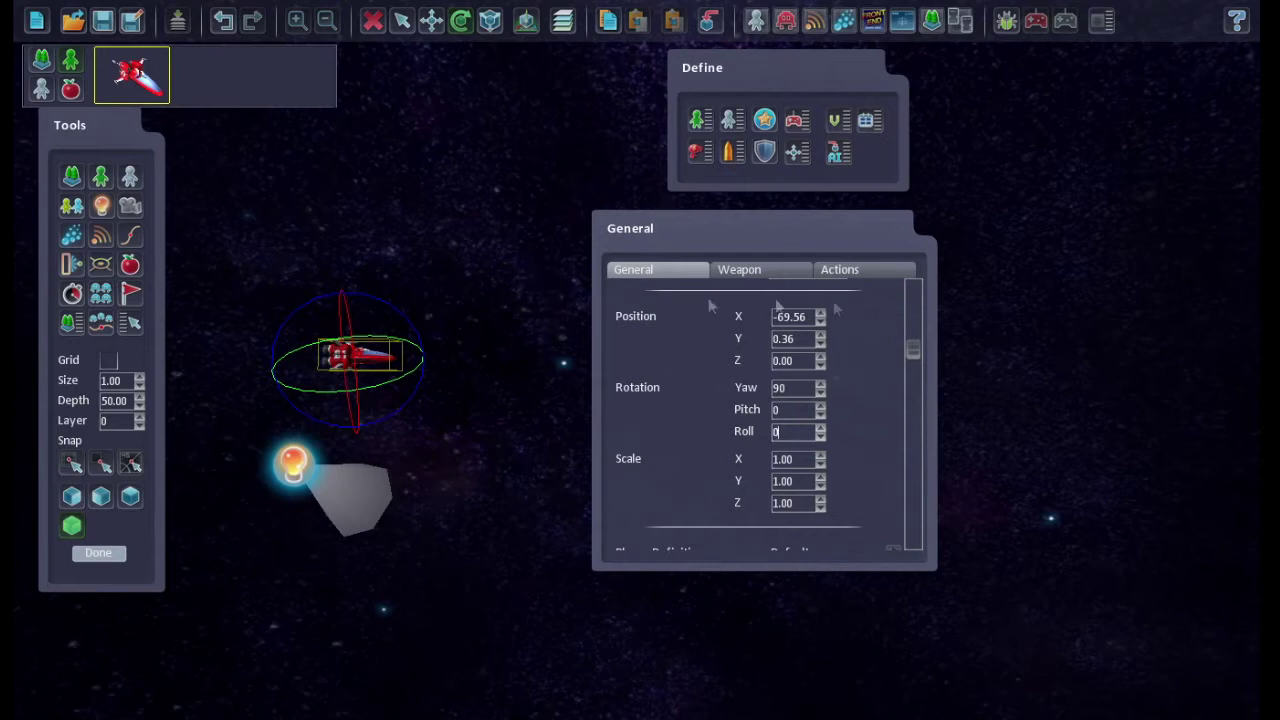
pyautogui.moveTo(915, 350); pyautogui.dragTo(931, 431)
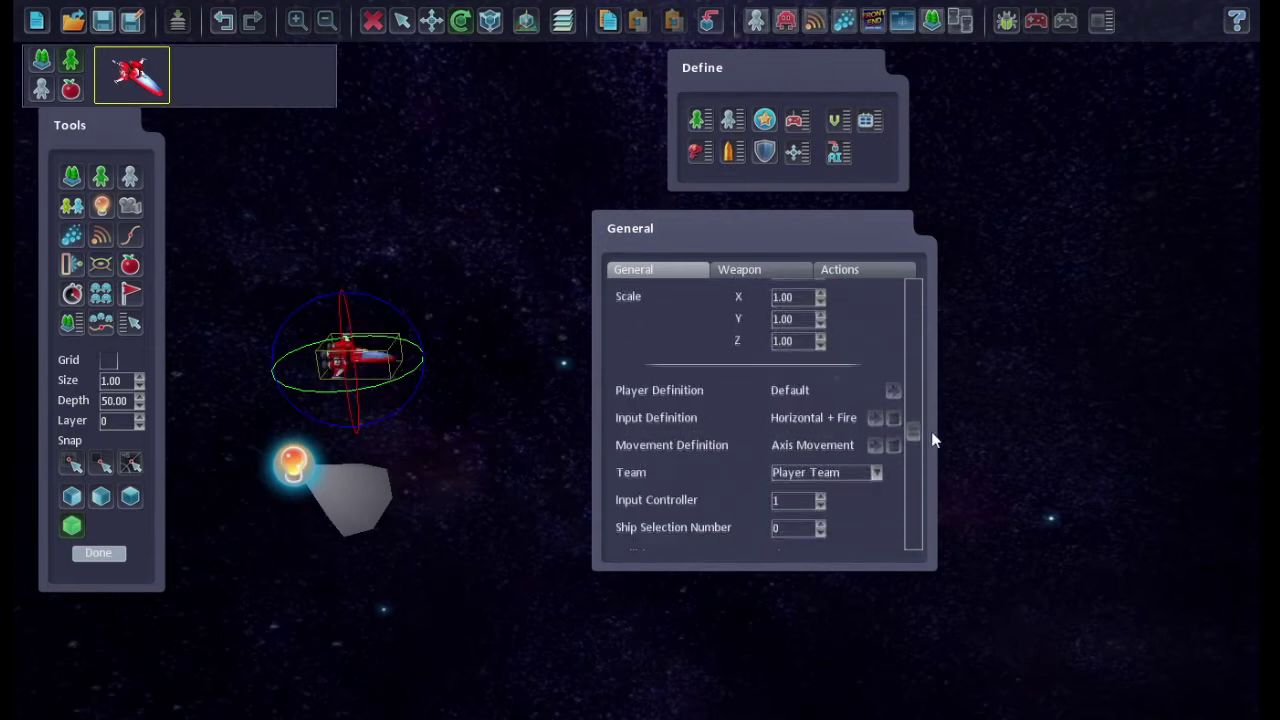
pyautogui.click(797, 395)
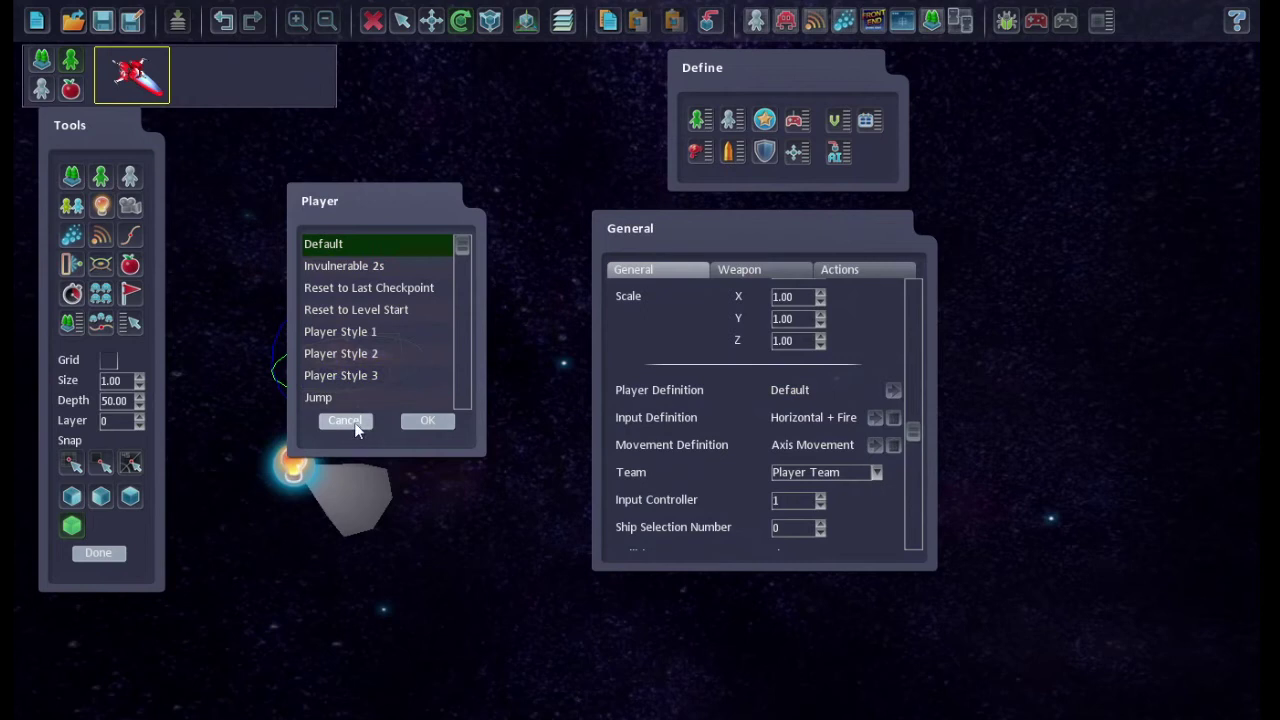
pyautogui.click(345, 421)
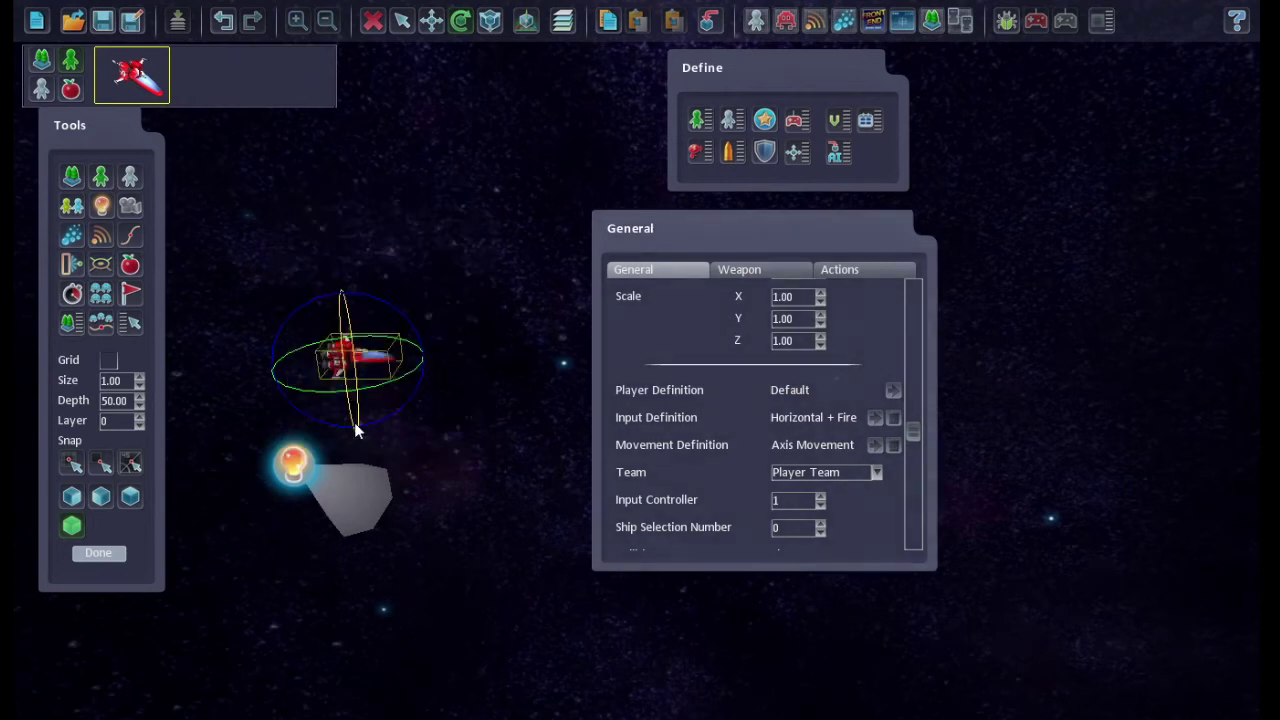
pyautogui.click(895, 390)
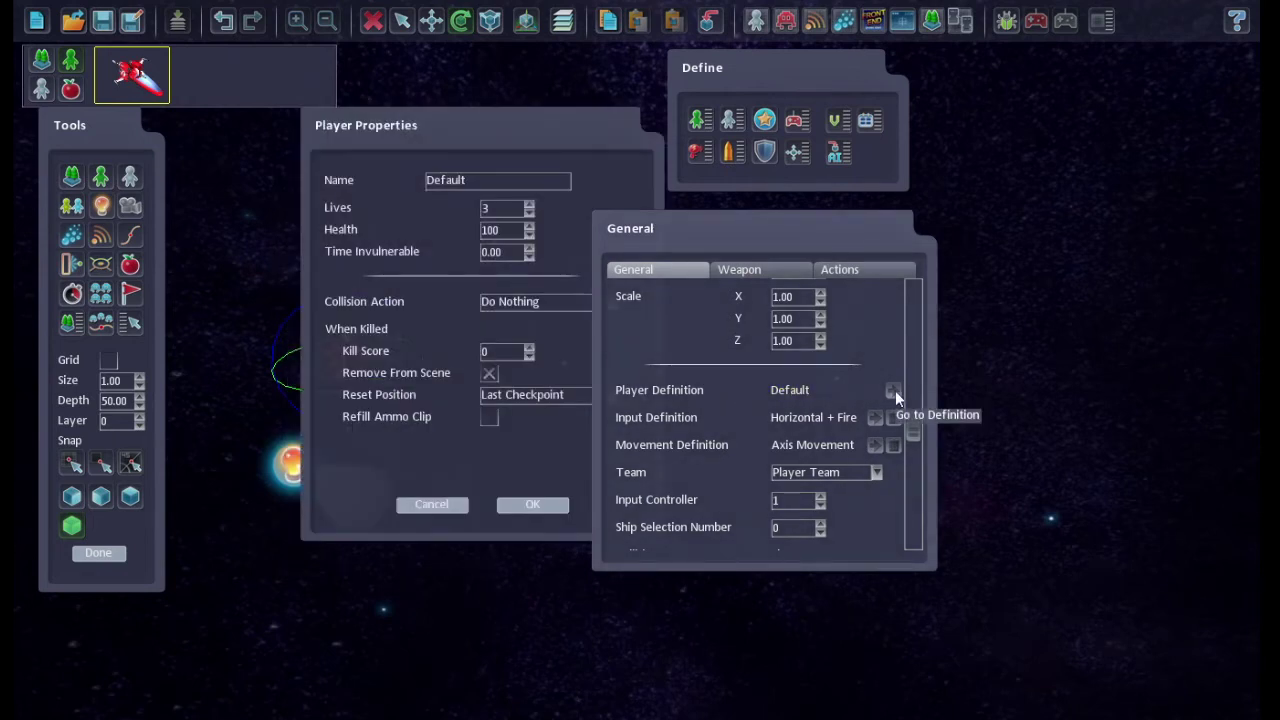
pyautogui.moveTo(500, 144); pyautogui.dragTo(414, 139)
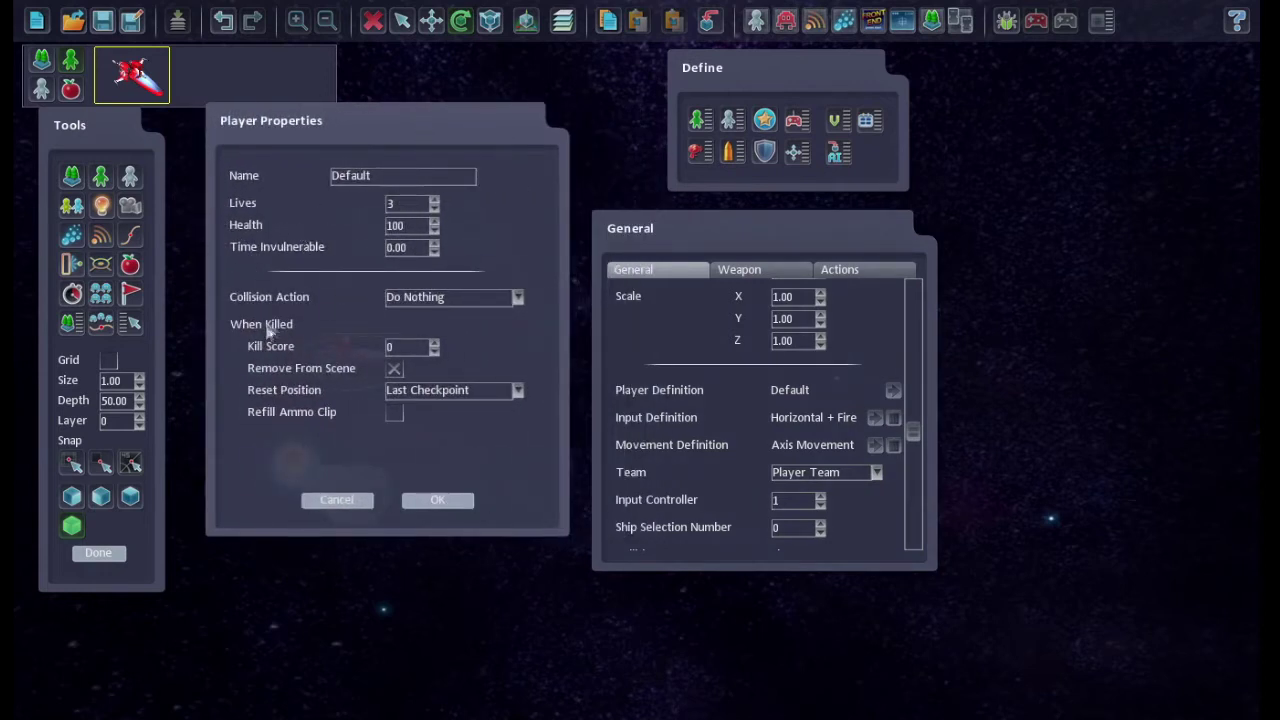
pyautogui.click(340, 501)
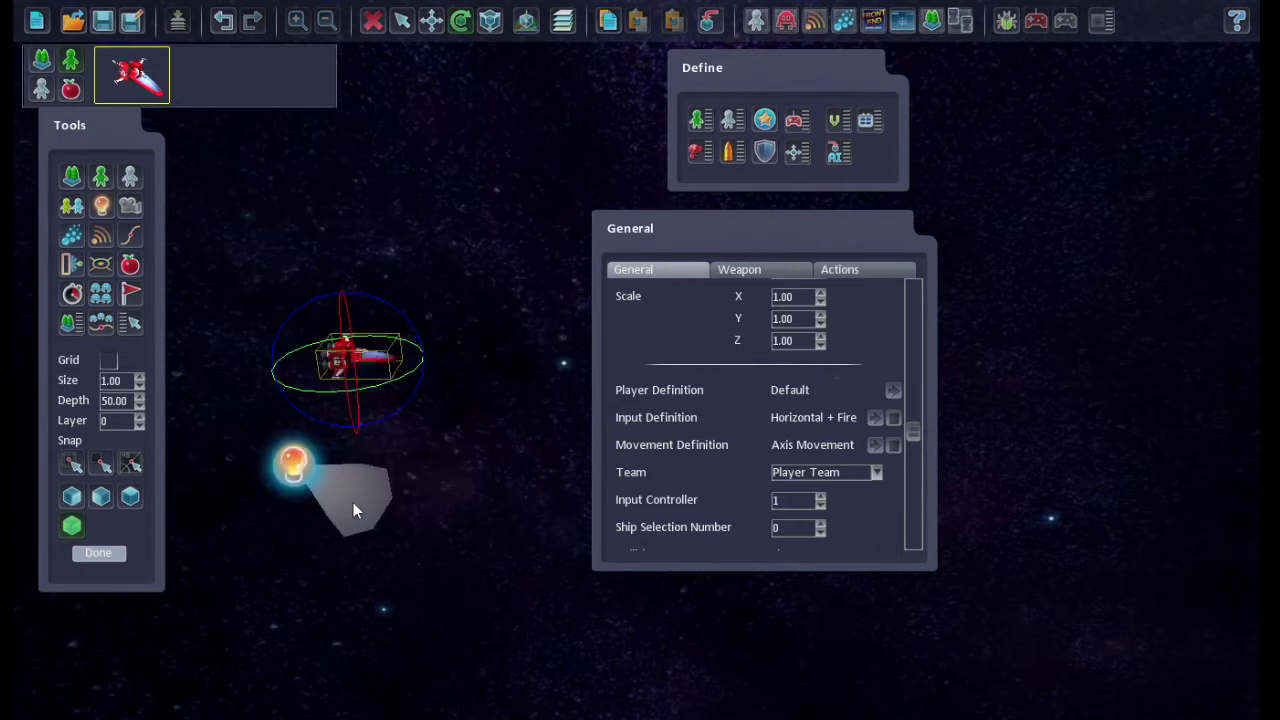
pyautogui.click(827, 417)
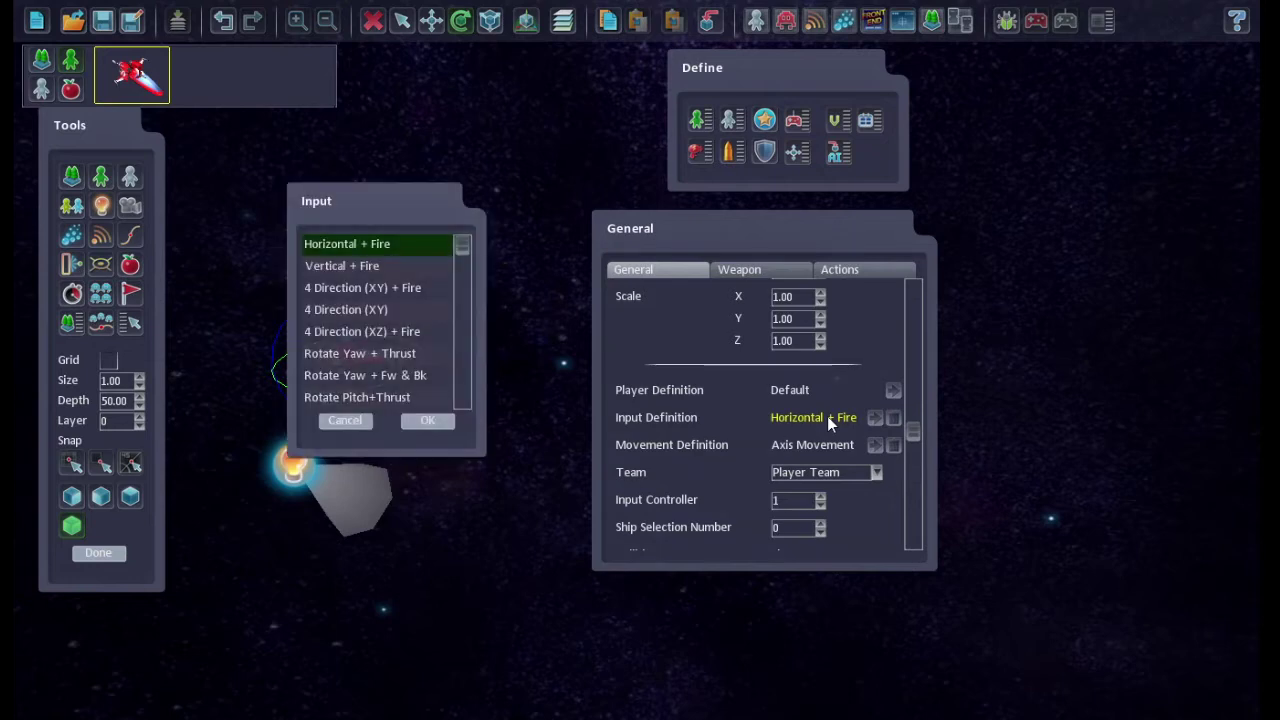
# Assign Player_1 the 4 Direction (XY) + Fire input and Axis + Constant X movement
pyautogui.click(401, 290)
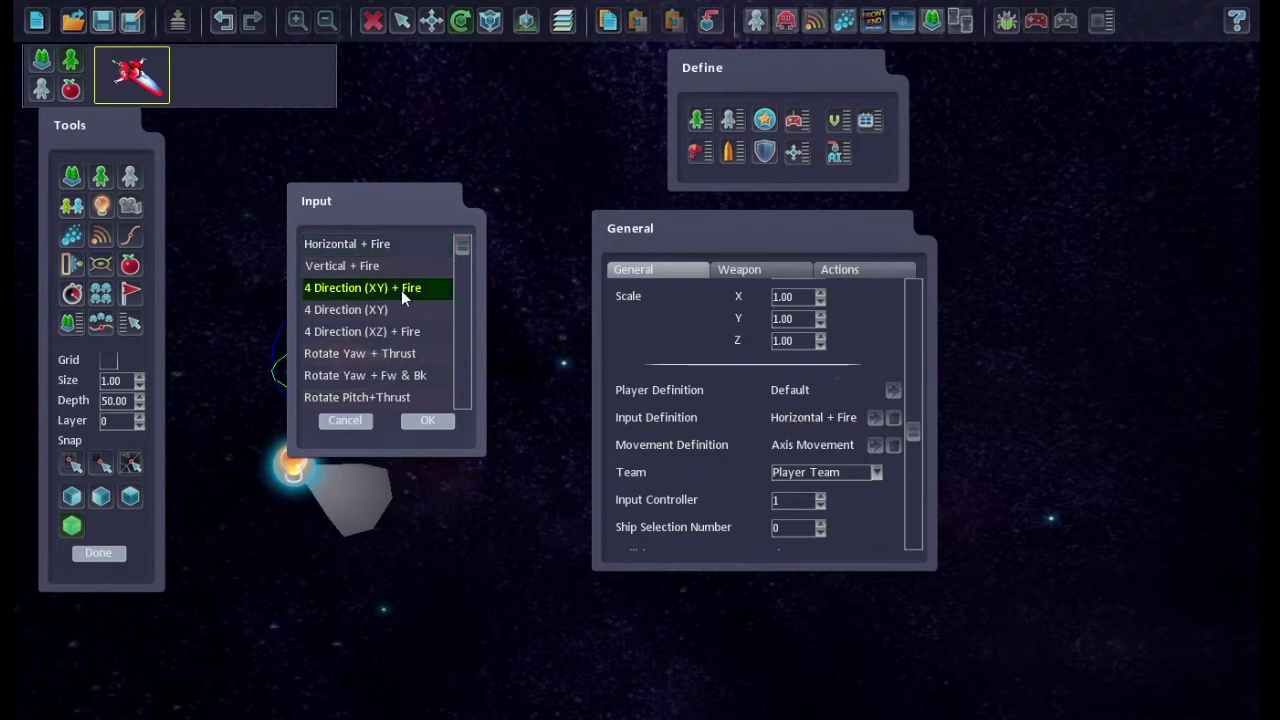
pyautogui.click(430, 421)
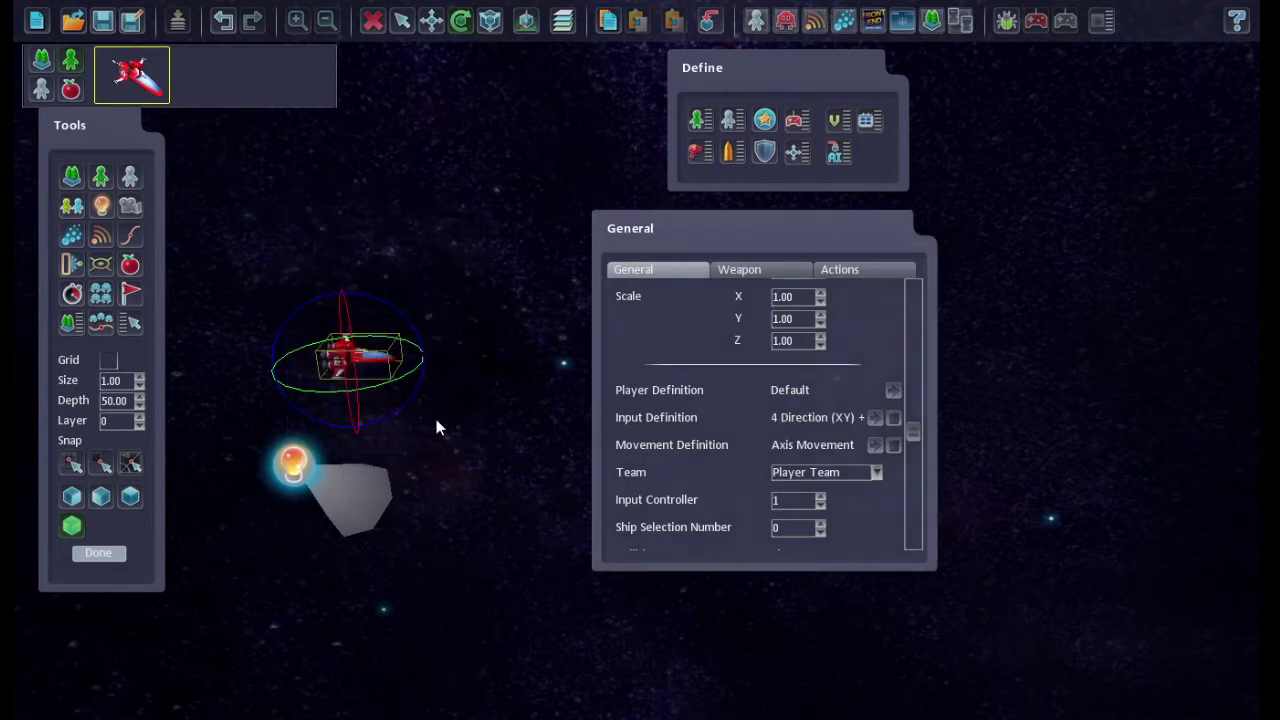
pyautogui.click(838, 446)
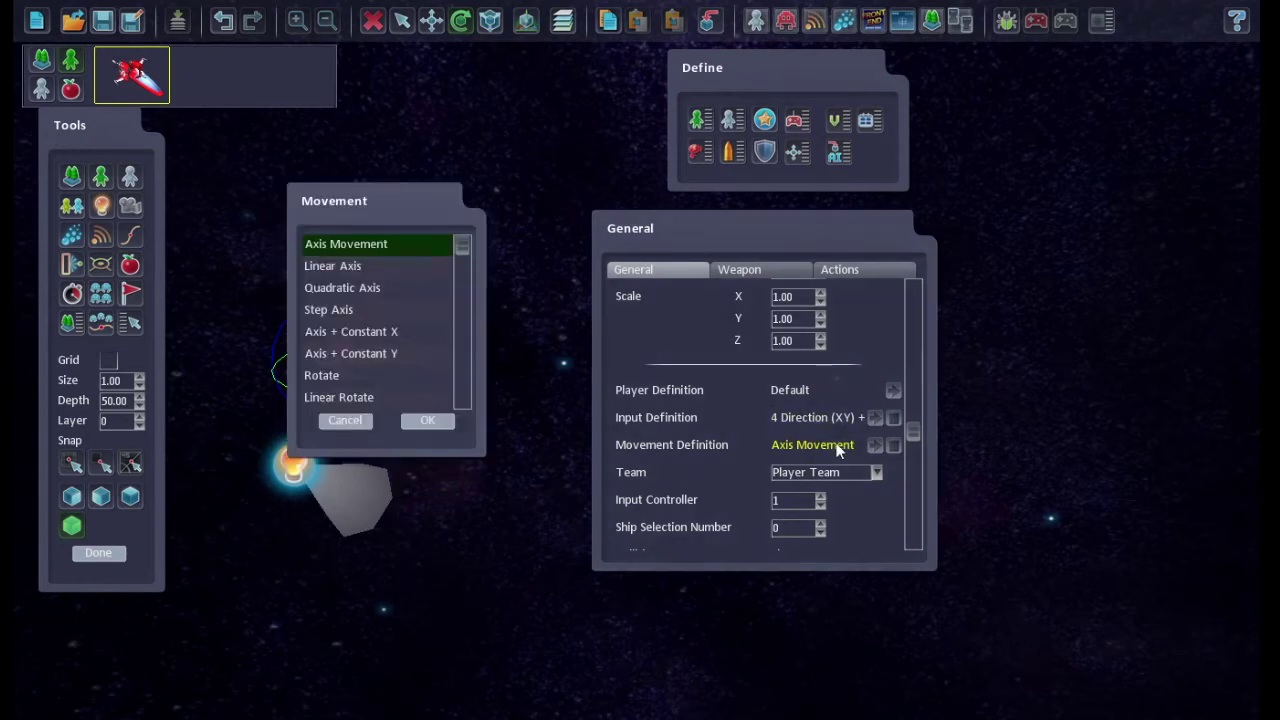
pyautogui.click(375, 331)
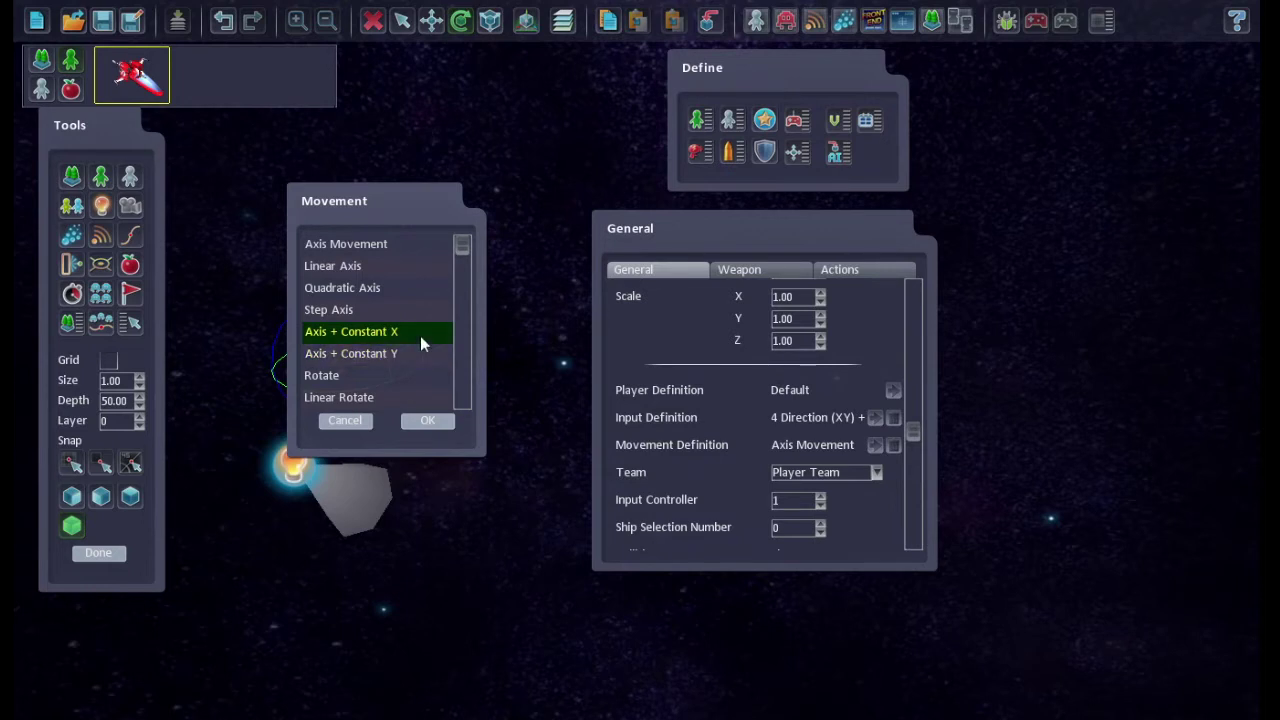
pyautogui.click(428, 421)
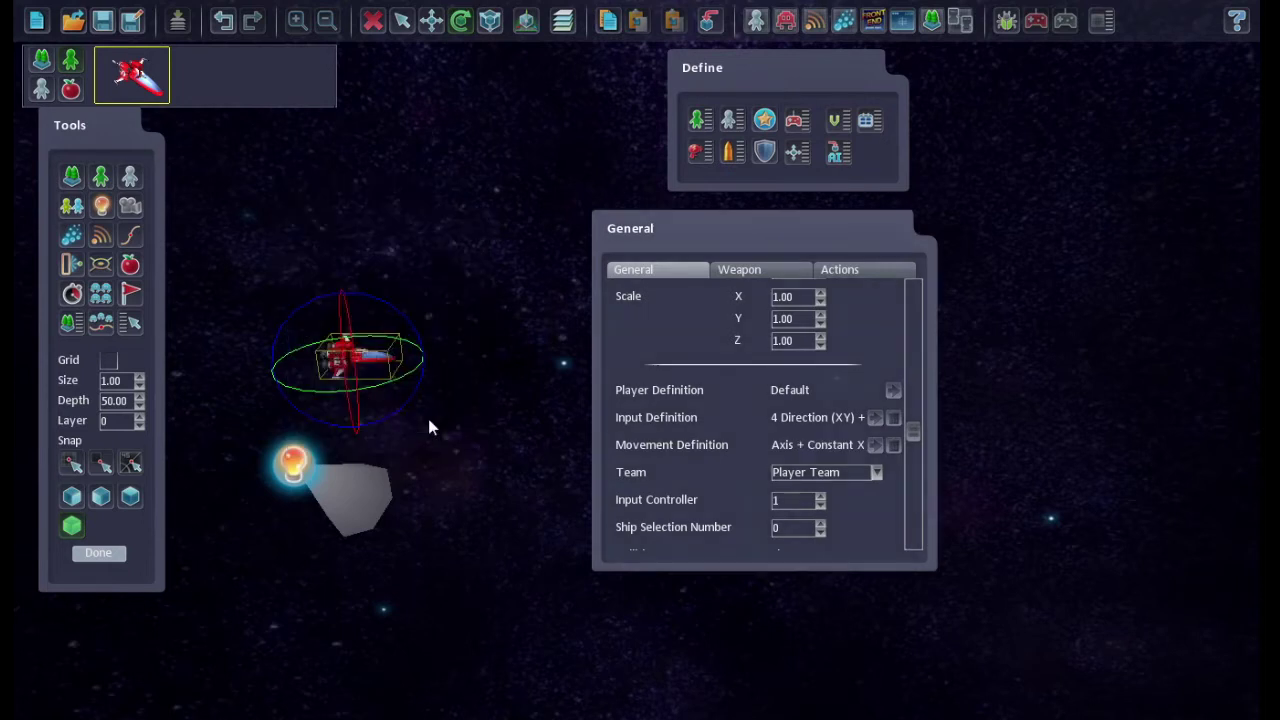
pyautogui.click(874, 444)
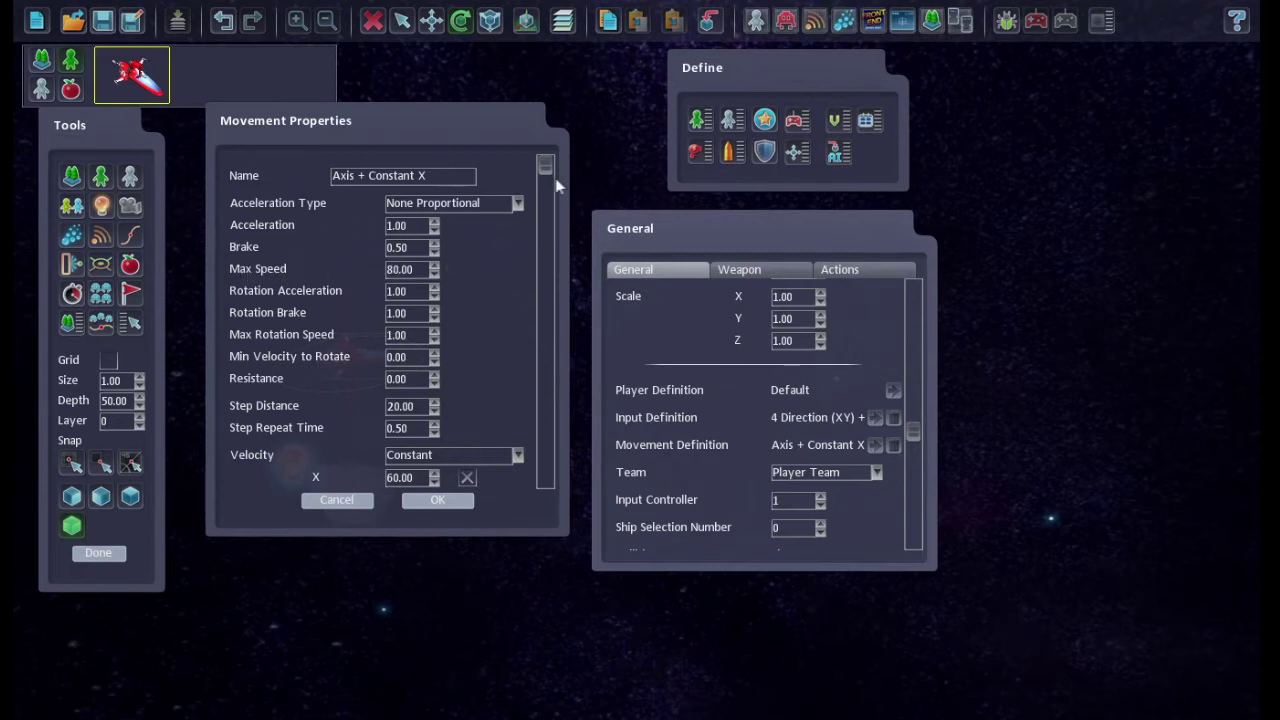
pyautogui.moveTo(545, 170); pyautogui.dragTo(545, 405)
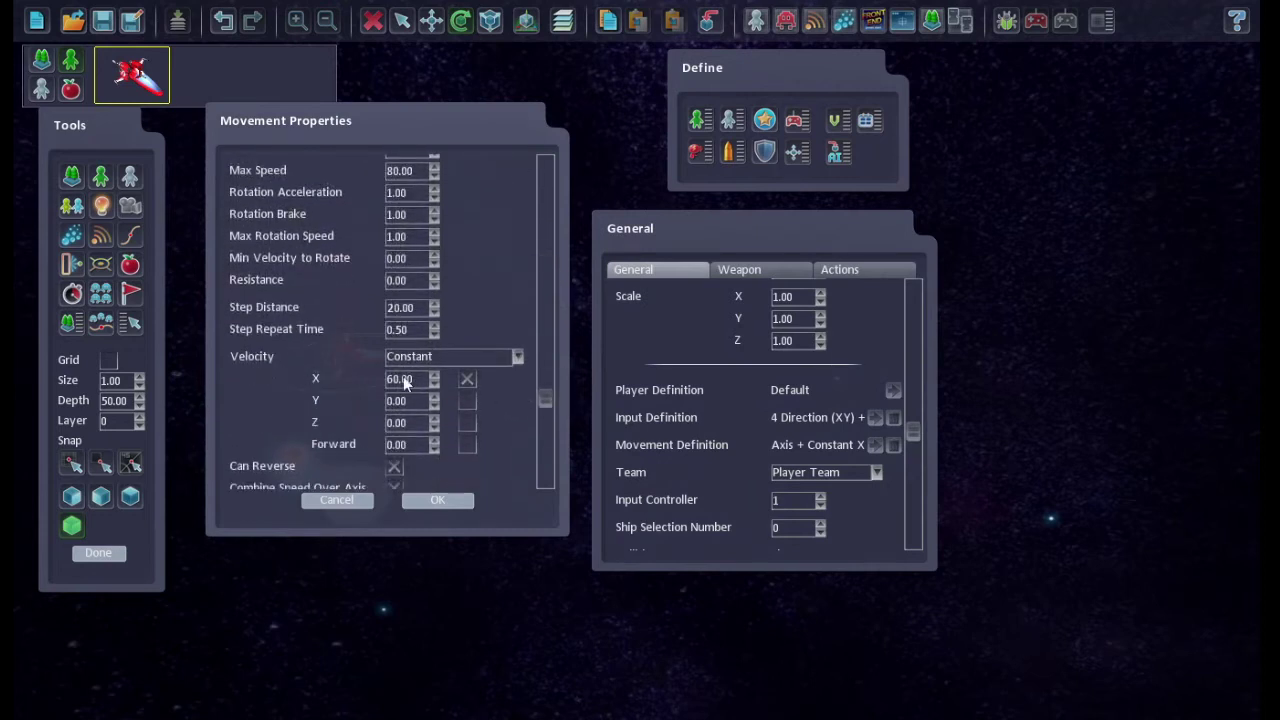
pyautogui.click(336, 500)
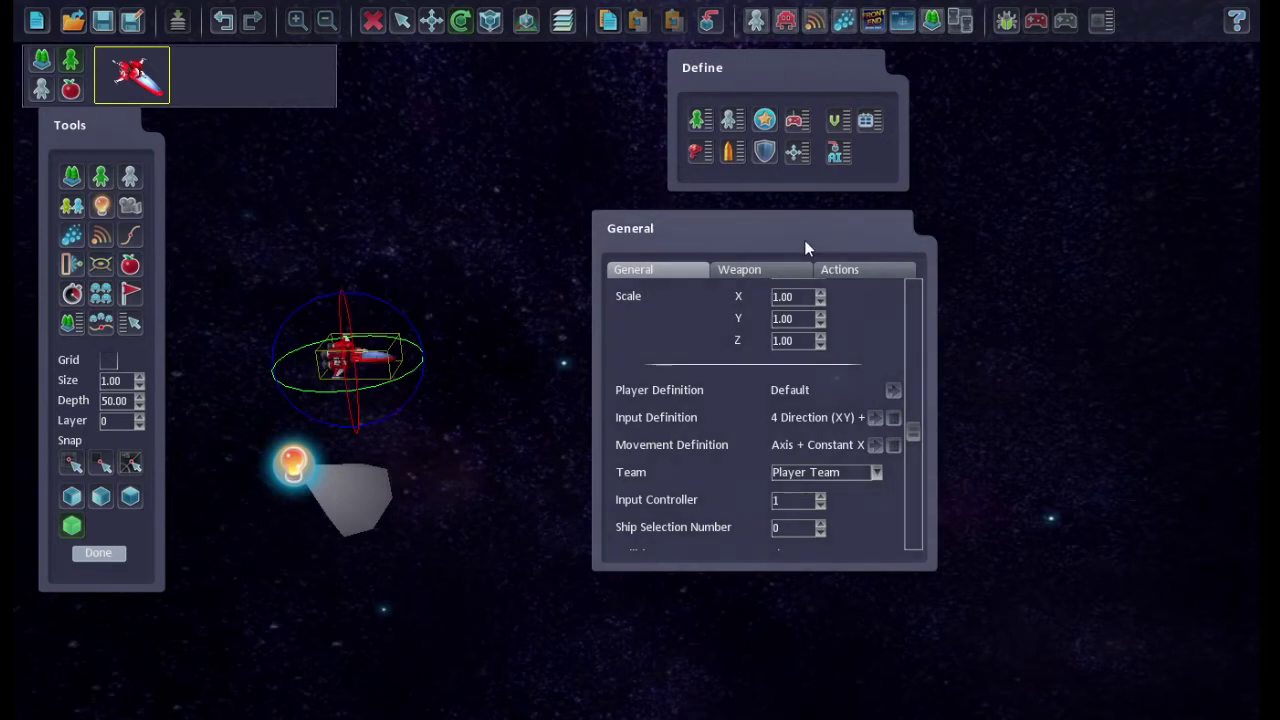
pyautogui.moveTo(804, 242); pyautogui.dragTo(991, 364)
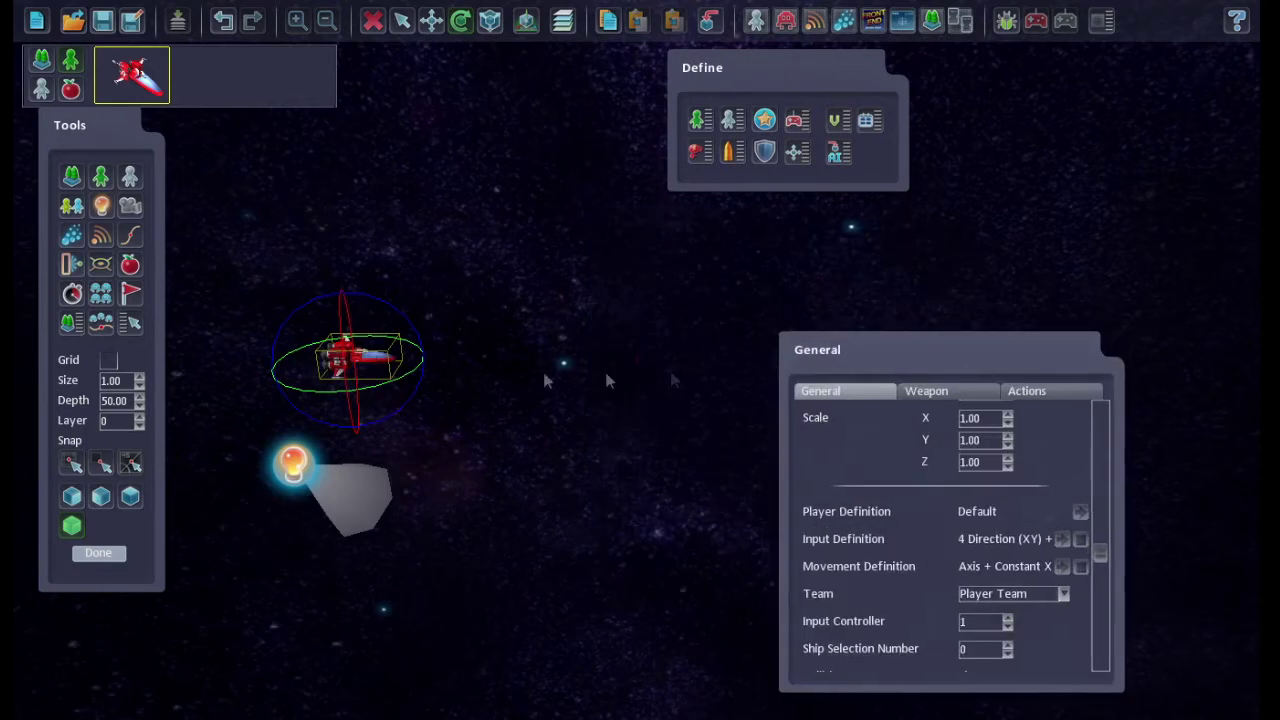
# Place the gray ship as an NPC enemy at the scene's right edge
pyautogui.click(131, 177)
pyautogui.moveTo(484, 248); pyautogui.dragTo(474, 114)
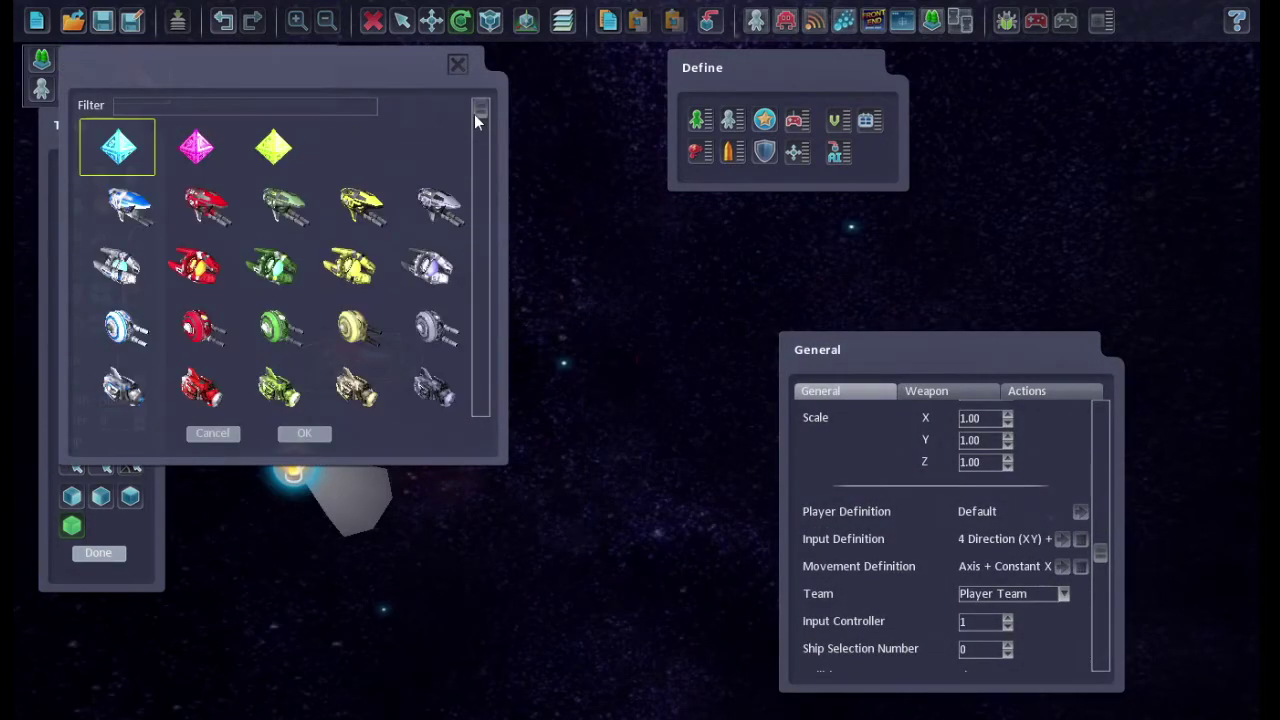
pyautogui.doubleClick(436, 205)
pyautogui.moveTo(715, 343); pyautogui.dragTo(1177, 393)
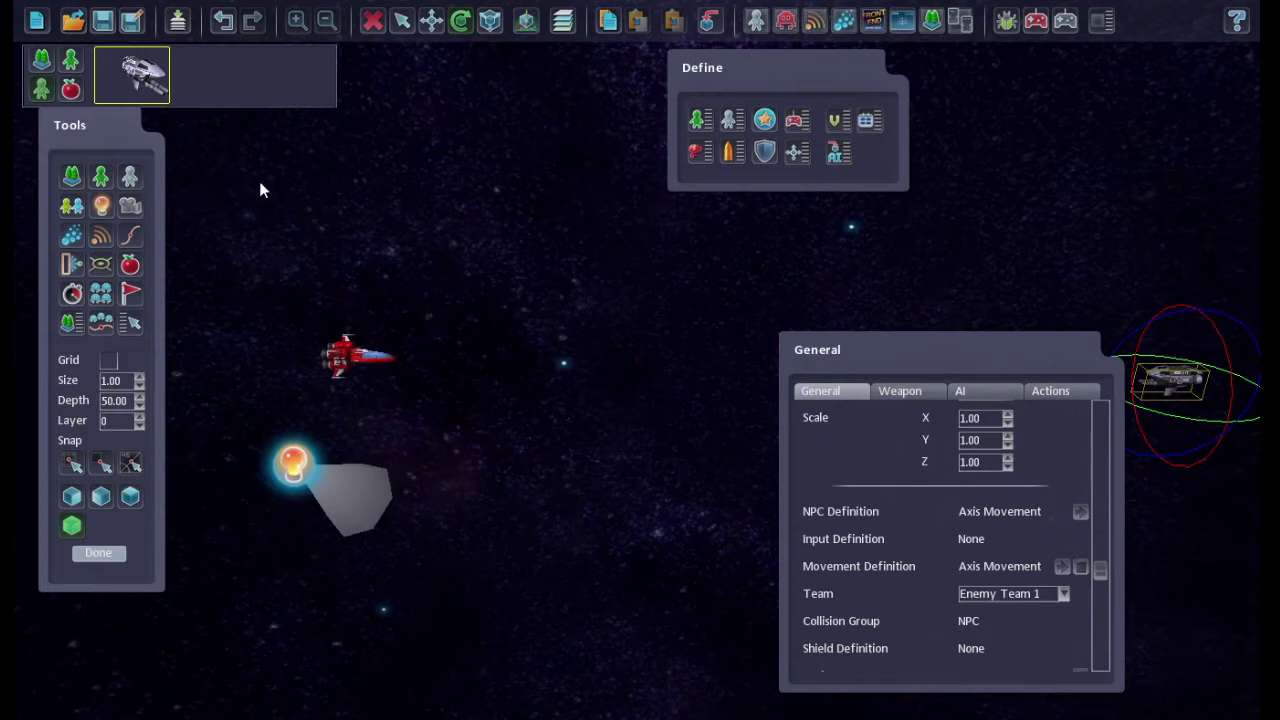
# Test-play the level, stop with Esc, and go to Level 1's settings
pyautogui.click(1065, 22)
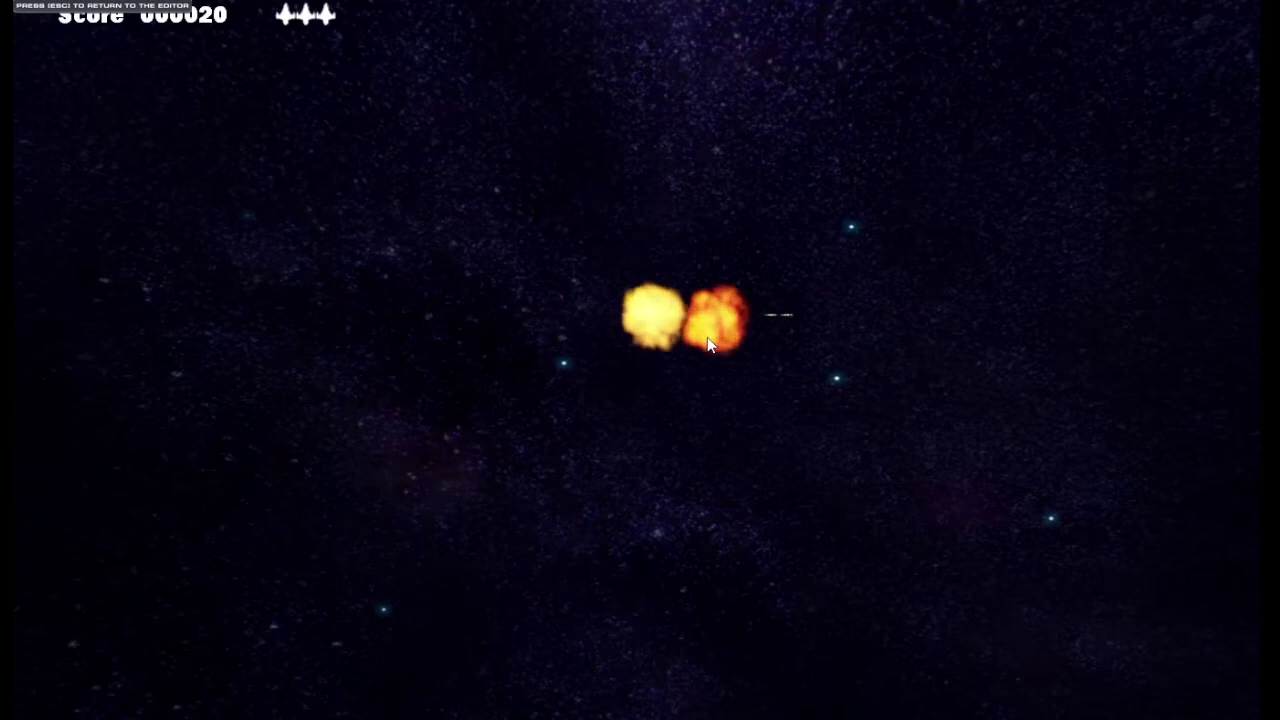
pyautogui.press('Escape')
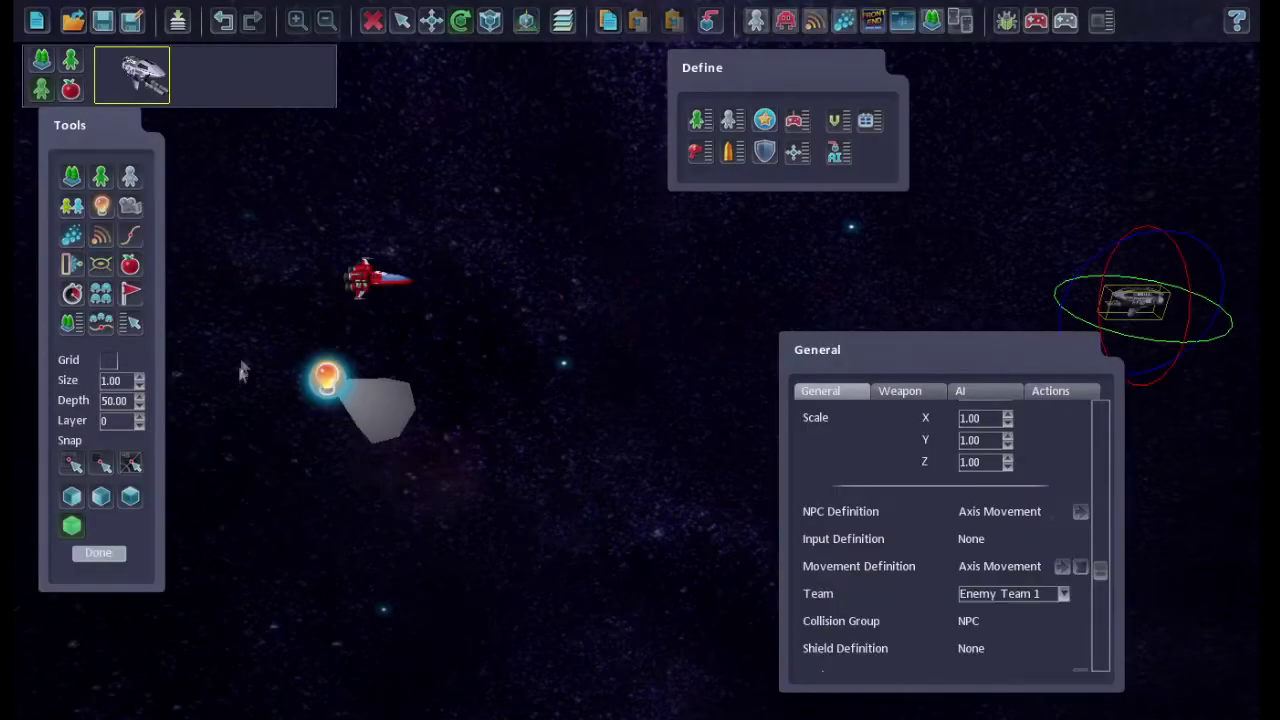
pyautogui.click(70, 323)
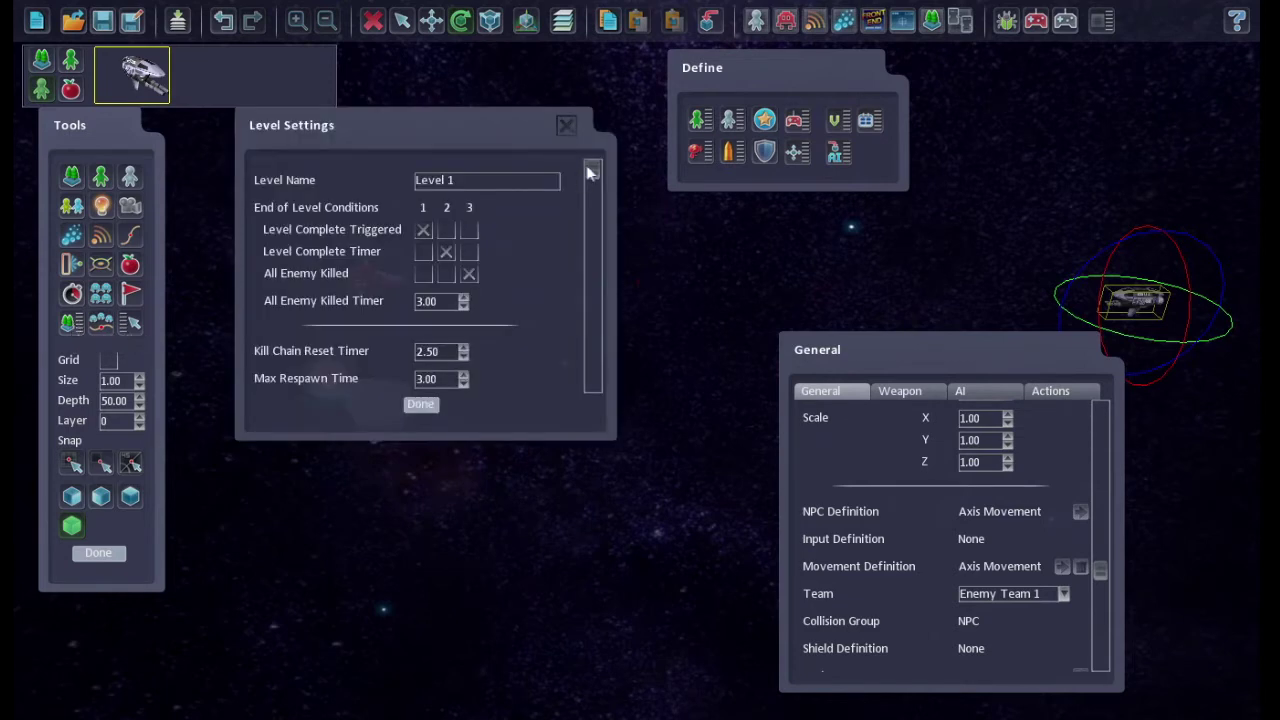
# Set Level 1's music to None, close settings, and set placement Layer to 1
pyautogui.moveTo(593, 172); pyautogui.dragTo(596, 216)
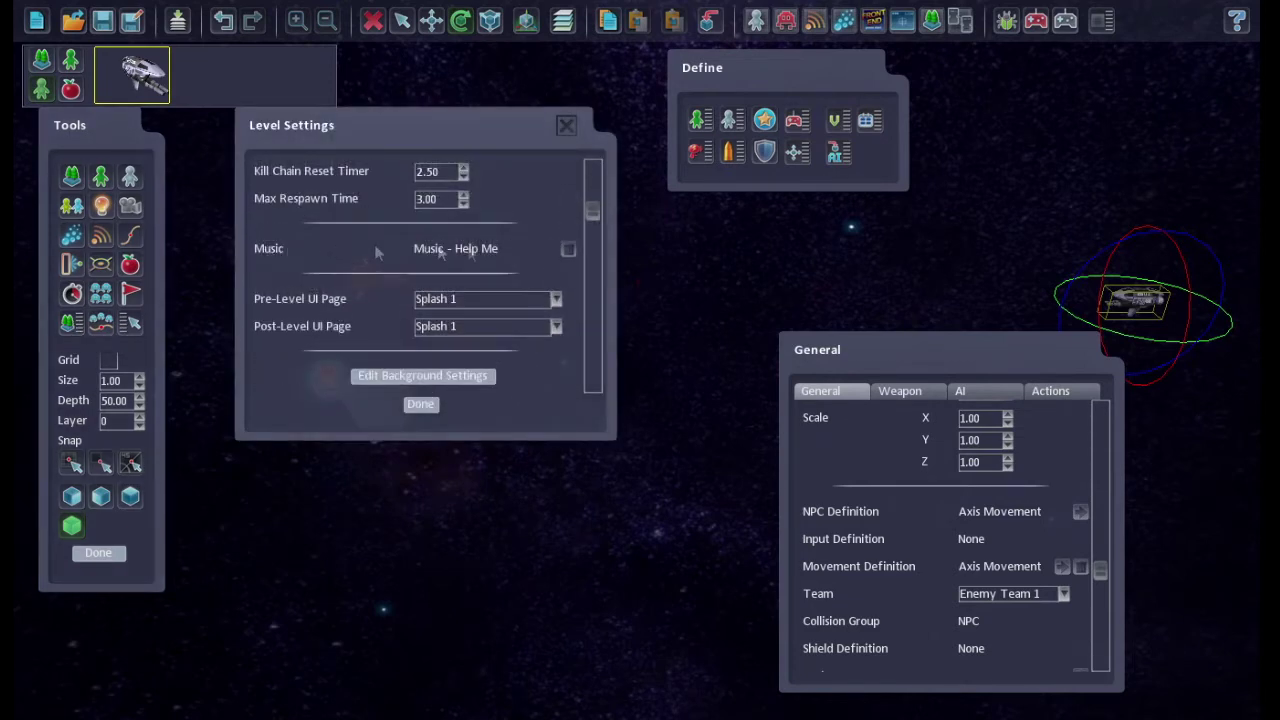
pyautogui.click(568, 249)
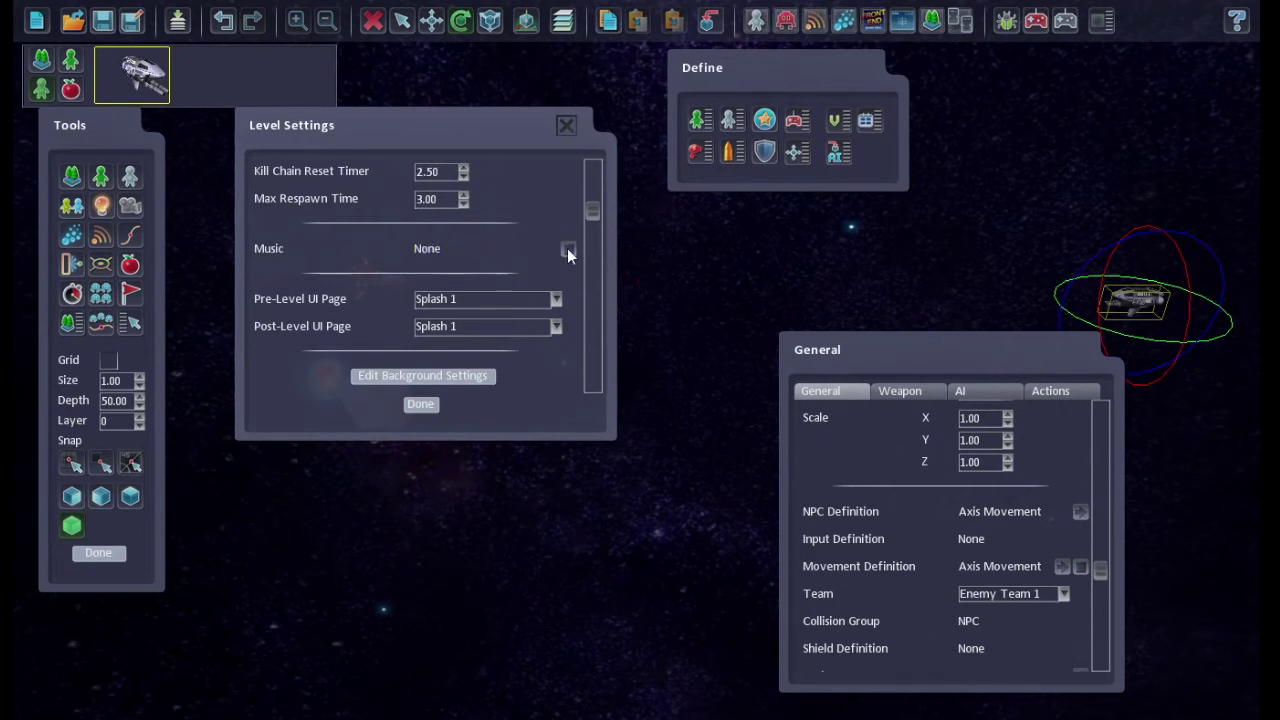
pyautogui.click(420, 405)
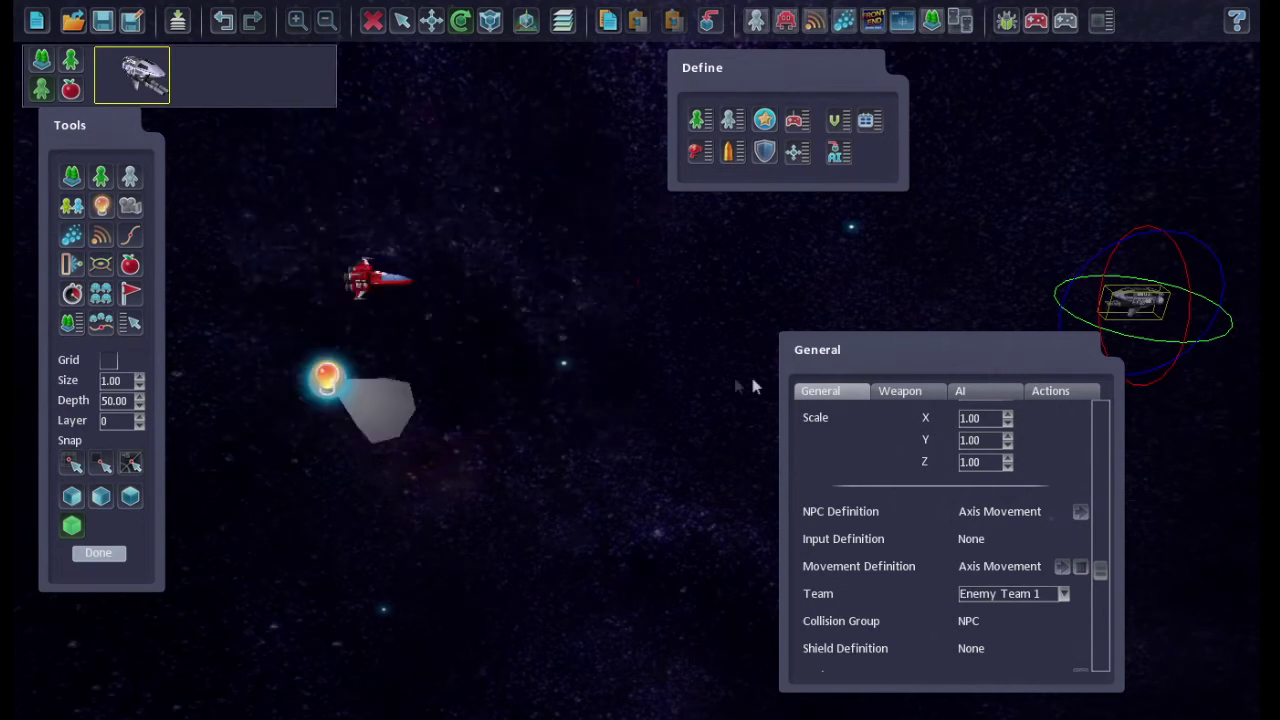
pyautogui.click(139, 417)
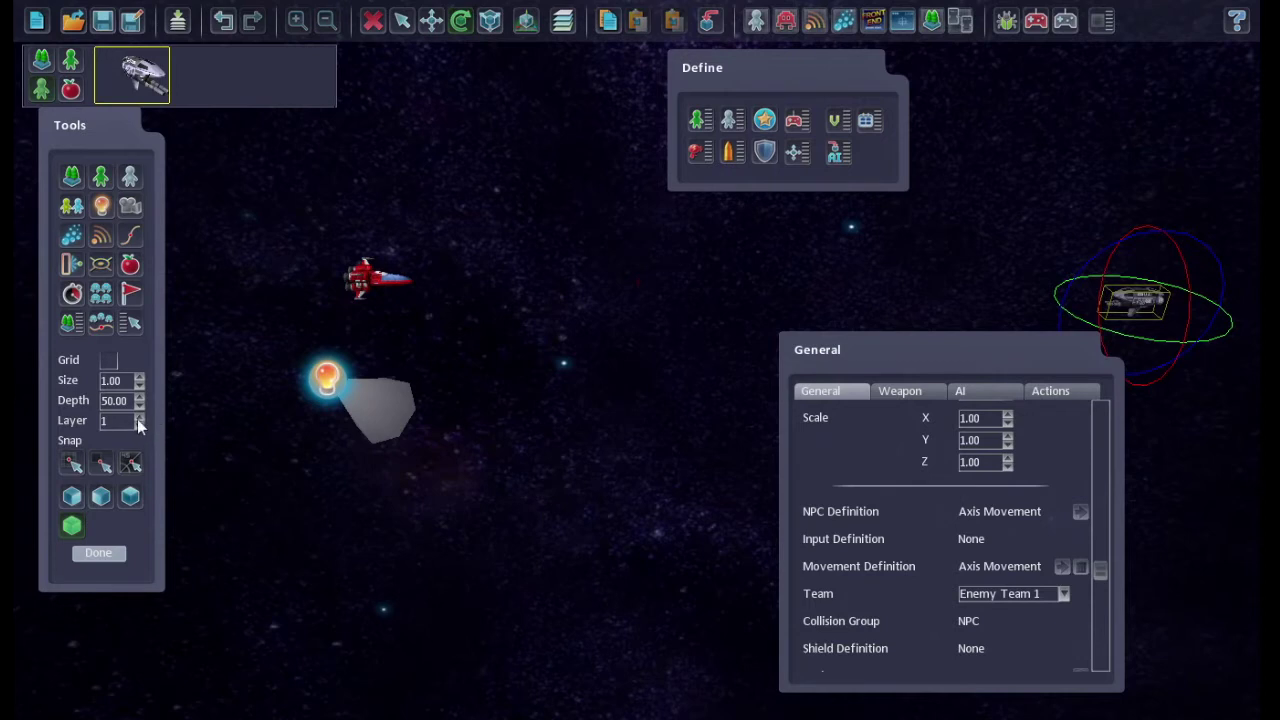
# Place a Cave Segment scenery model behind the ship on layer 1
pyautogui.click(71, 175)
pyautogui.moveTo(476, 112); pyautogui.dragTo(480, 142)
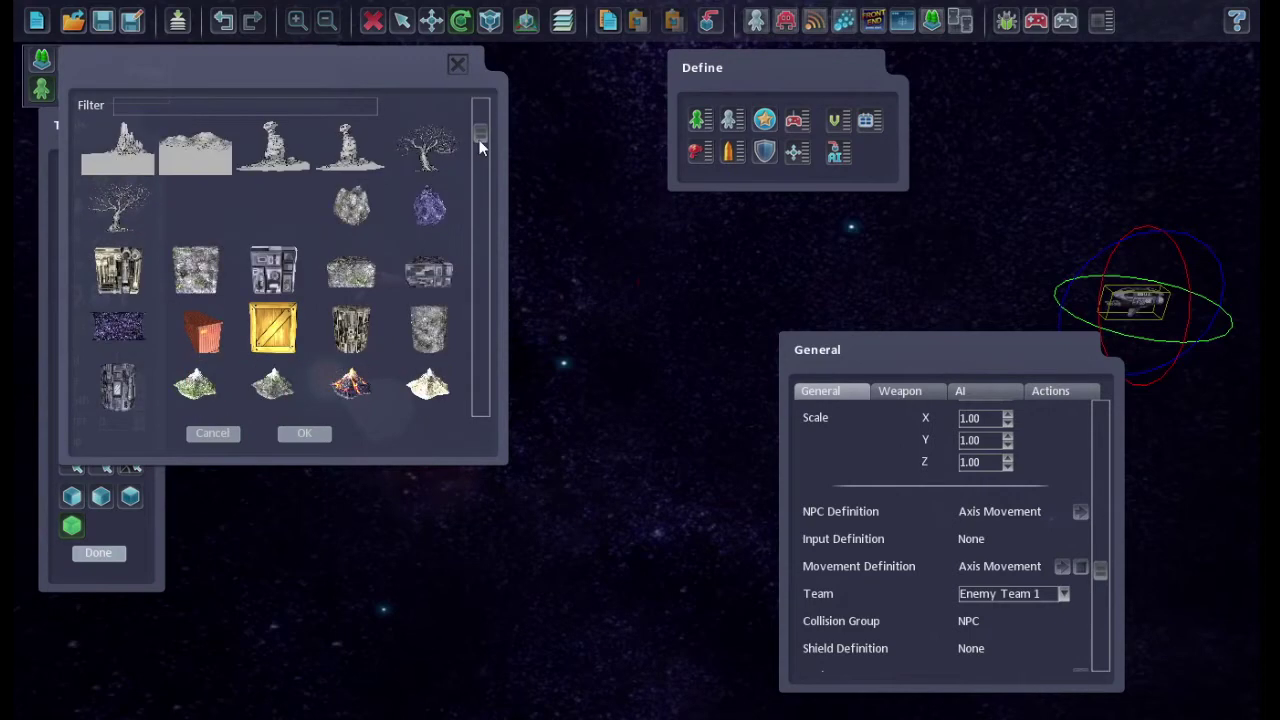
pyautogui.doubleClick(116, 324)
pyautogui.moveTo(143, 326); pyautogui.dragTo(598, 394)
pyautogui.click(598, 387)
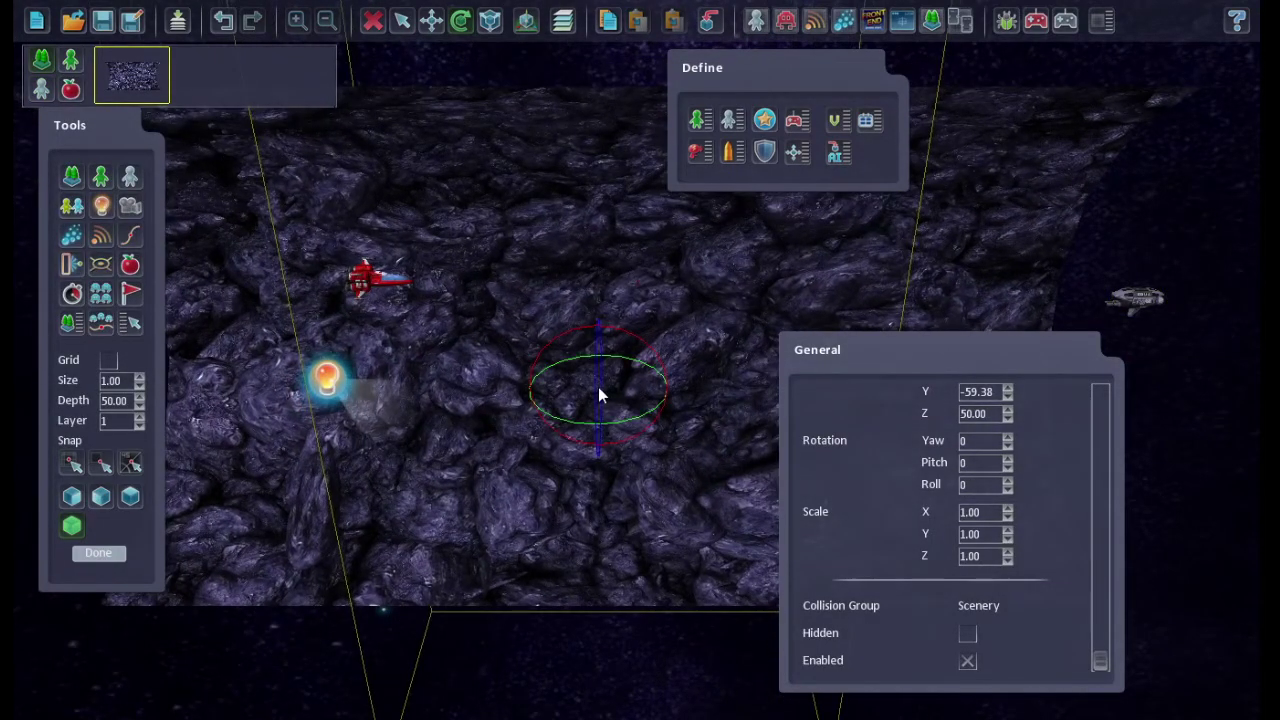
pyautogui.scroll(-3, 609, 656)
pyautogui.scroll(-5, 609, 656)
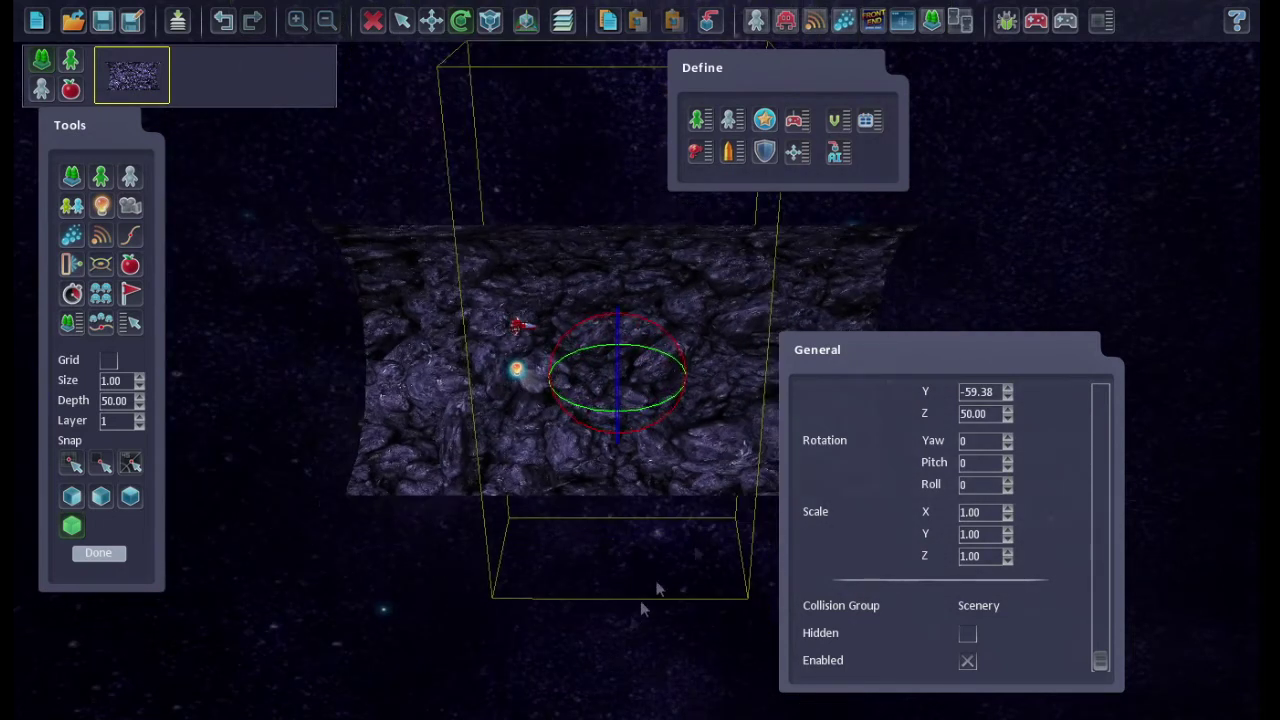
# Paste a copy of the cave segment and align it end to end on the right
pyautogui.moveTo(1058, 336); pyautogui.dragTo(1166, 397)
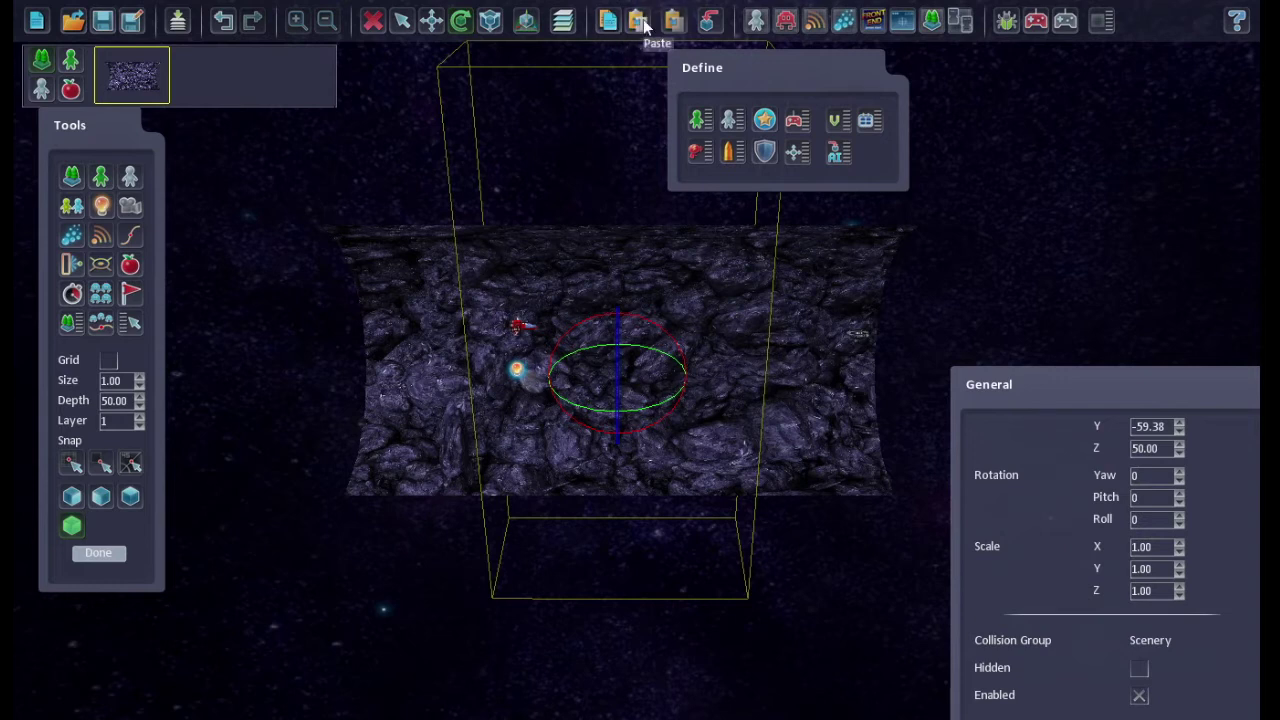
pyautogui.click(642, 22)
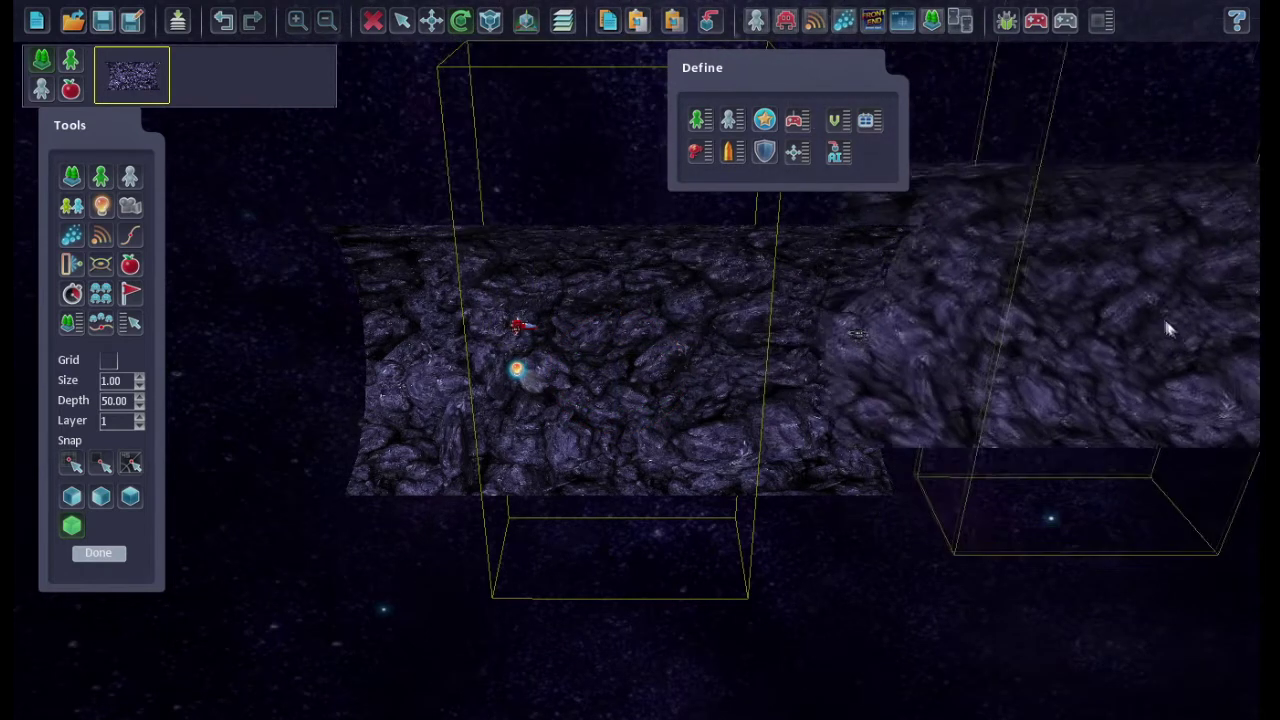
pyautogui.moveTo(1168, 330); pyautogui.dragTo(1210, 374)
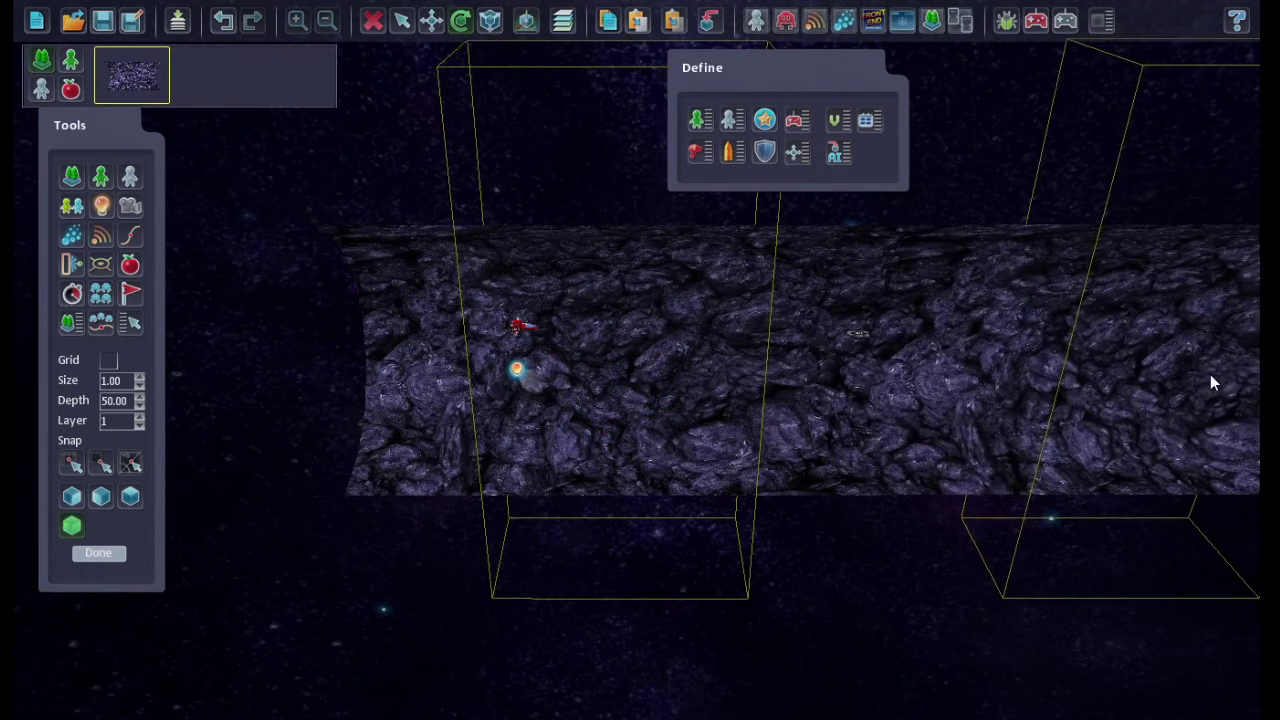
pyautogui.click(1211, 375)
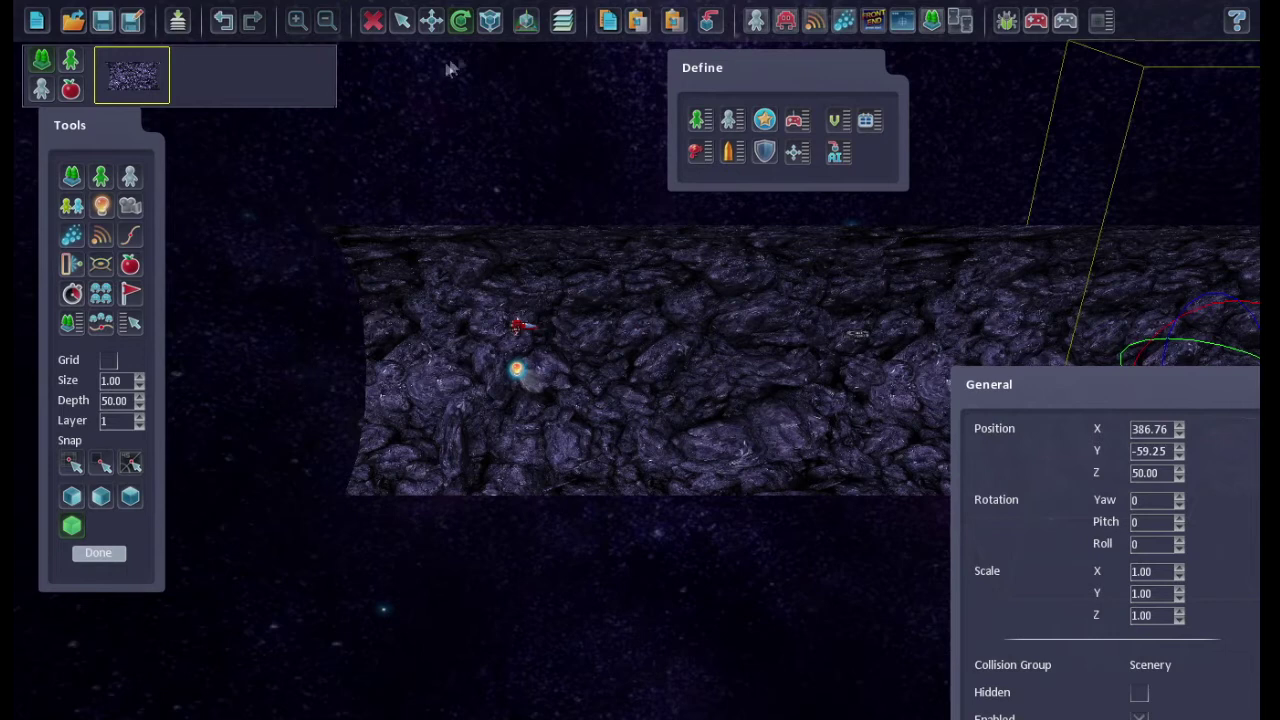
# Place a purple rock on the cave floor, scale it to 2 and rotate its yaw
pyautogui.click(71, 180)
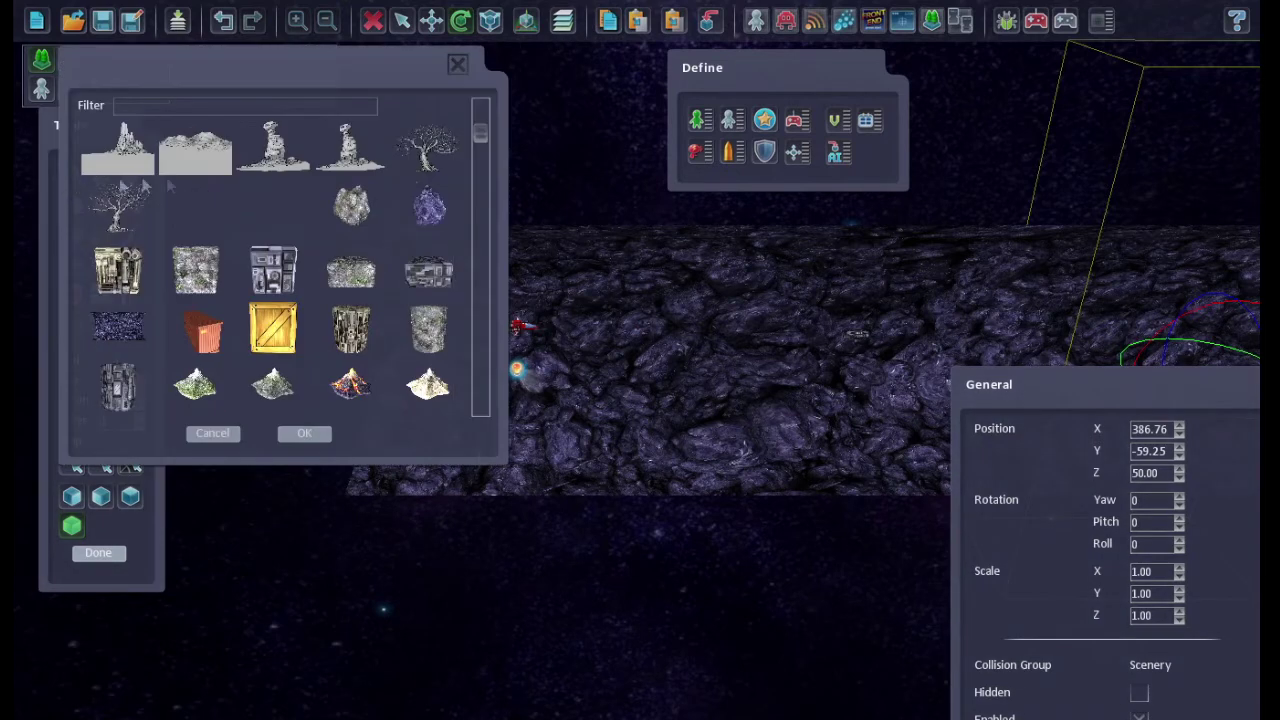
pyautogui.click(430, 206)
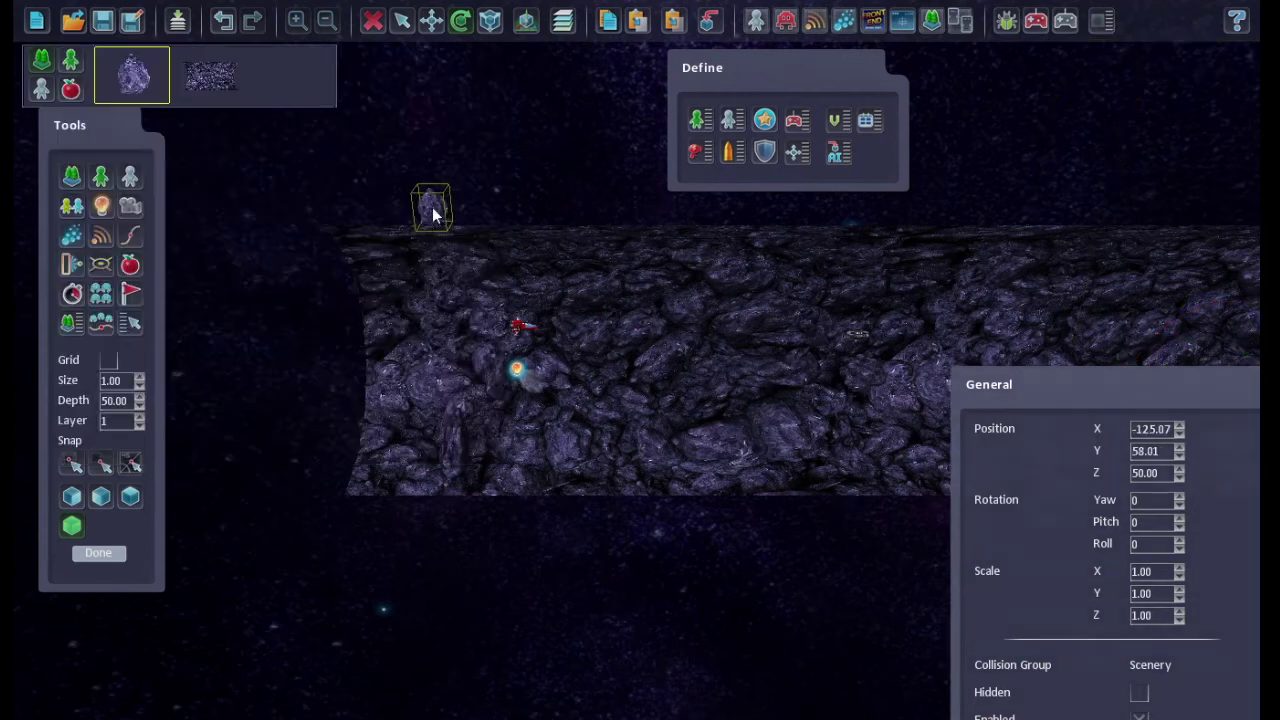
pyautogui.click(491, 497)
pyautogui.moveTo(1118, 392); pyautogui.dragTo(951, 219)
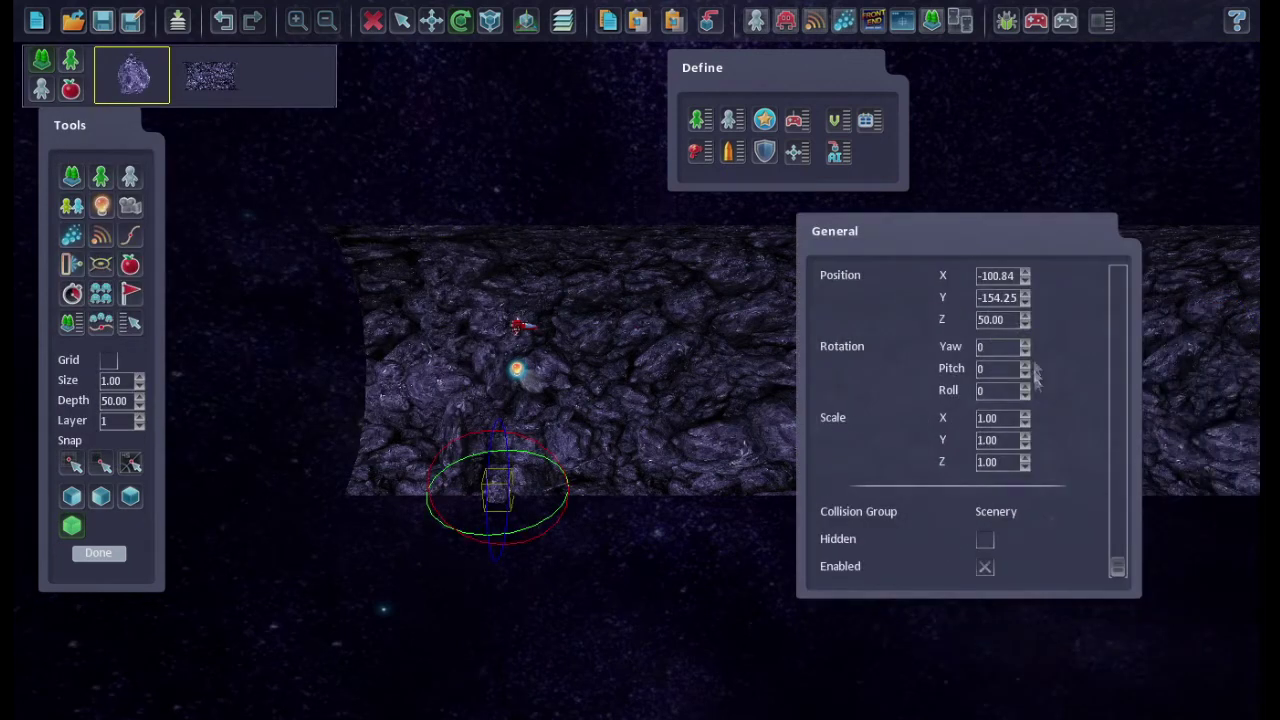
pyautogui.click(1008, 441)
pyautogui.write('2')
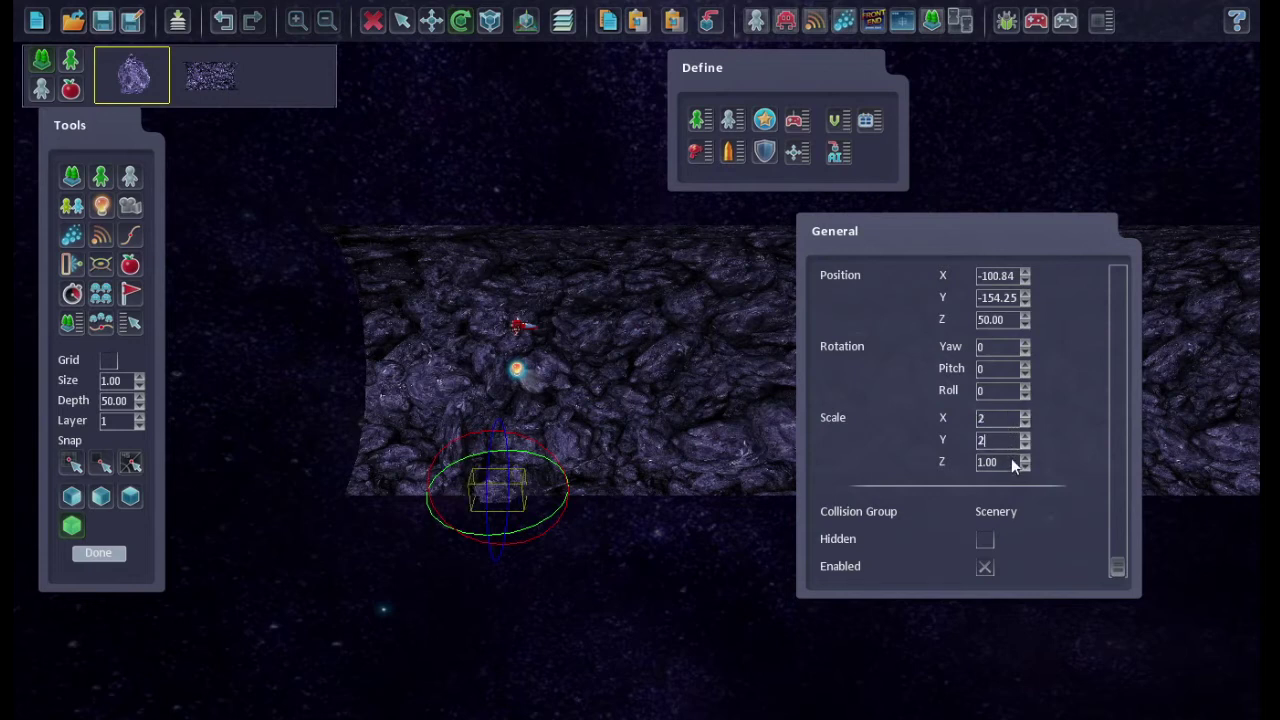
pyautogui.click(1011, 458)
pyautogui.write('2')
pyautogui.press('Return')
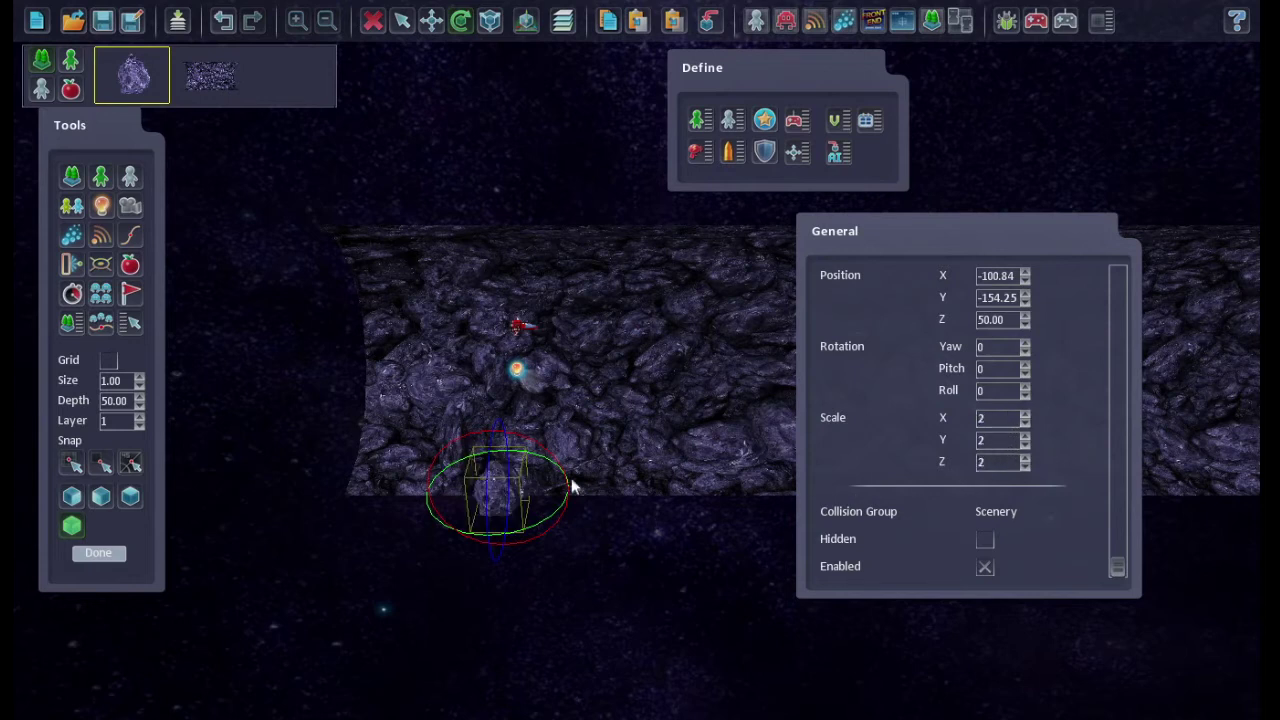
pyautogui.moveTo(567, 494); pyautogui.dragTo(505, 575)
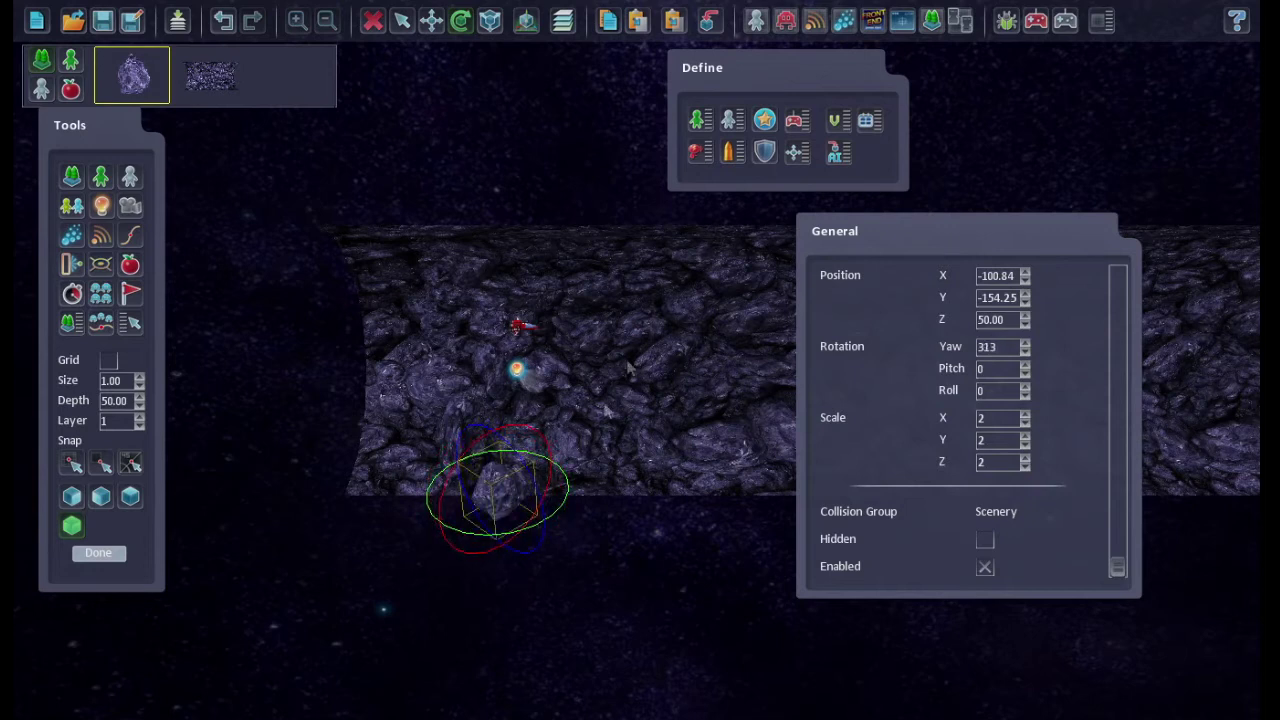
# Paste a copy to the right, scale it to 3 and tilt its pitch to 88
pyautogui.click(636, 24)
pyautogui.click(748, 494)
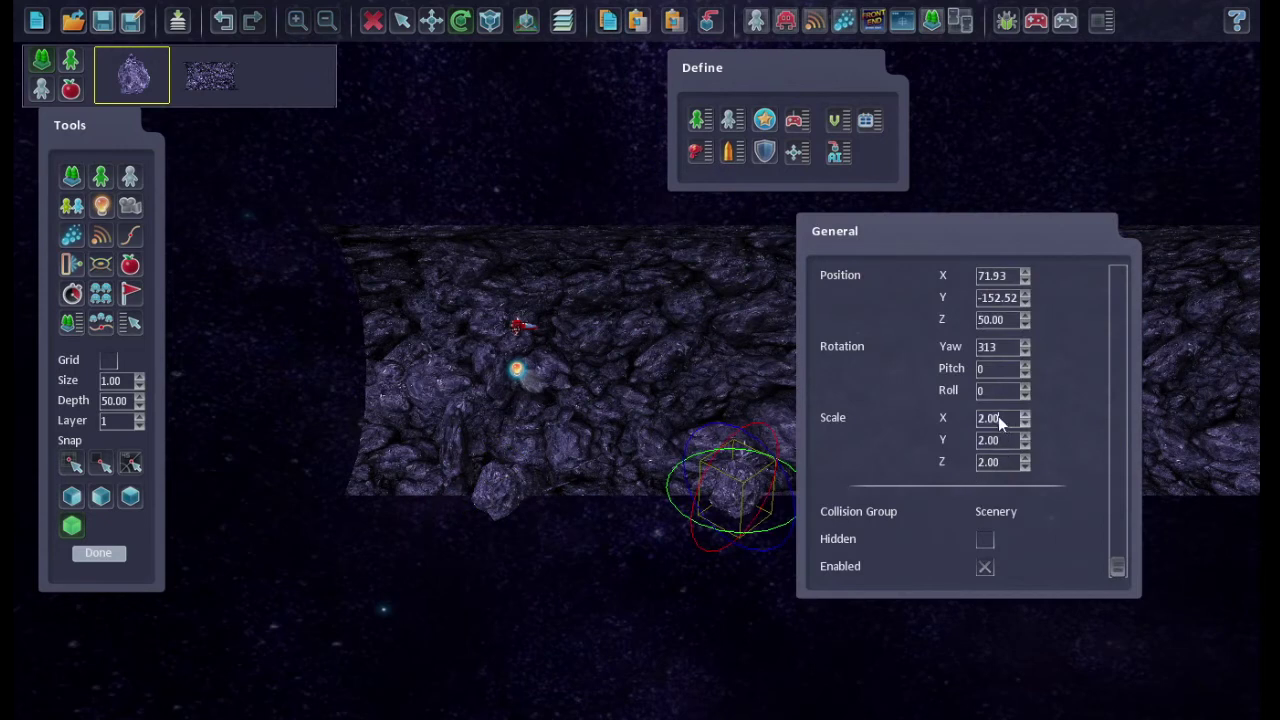
pyautogui.click(998, 417)
pyautogui.write('3')
pyautogui.click(992, 441)
pyautogui.write('3')
pyautogui.click(1004, 461)
pyautogui.write('3')
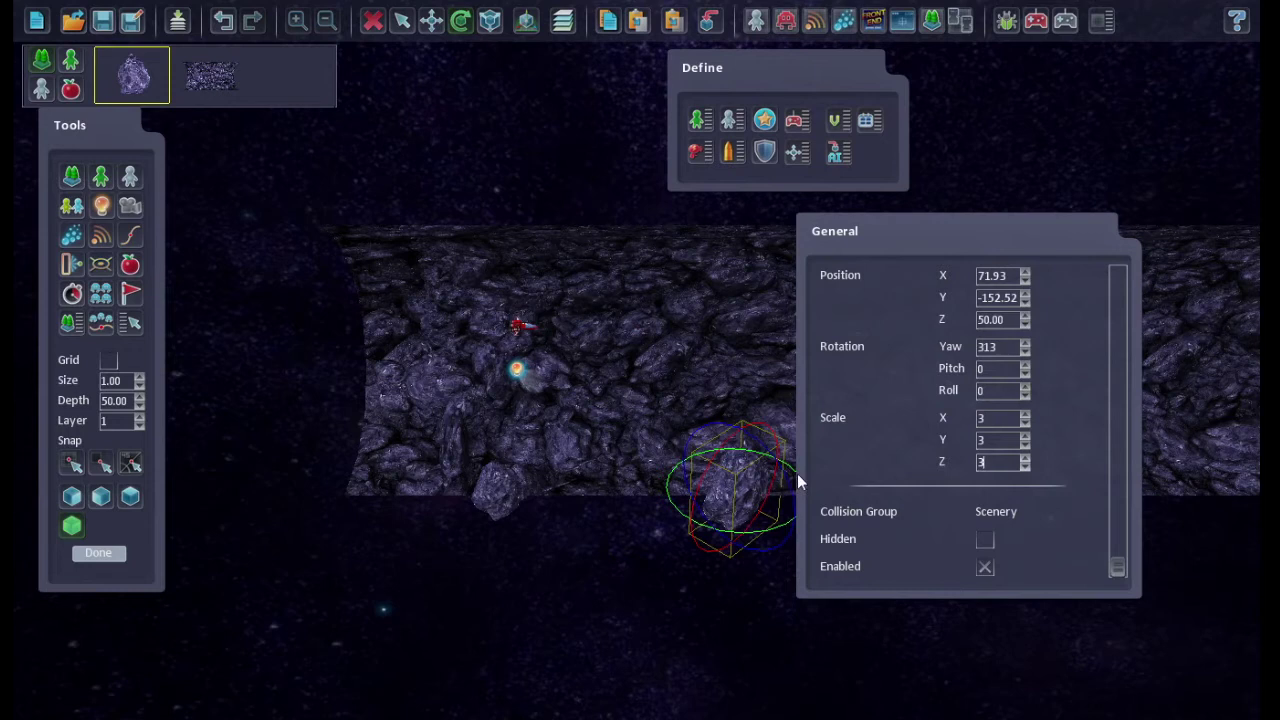
pyautogui.moveTo(712, 470); pyautogui.dragTo(877, 349)
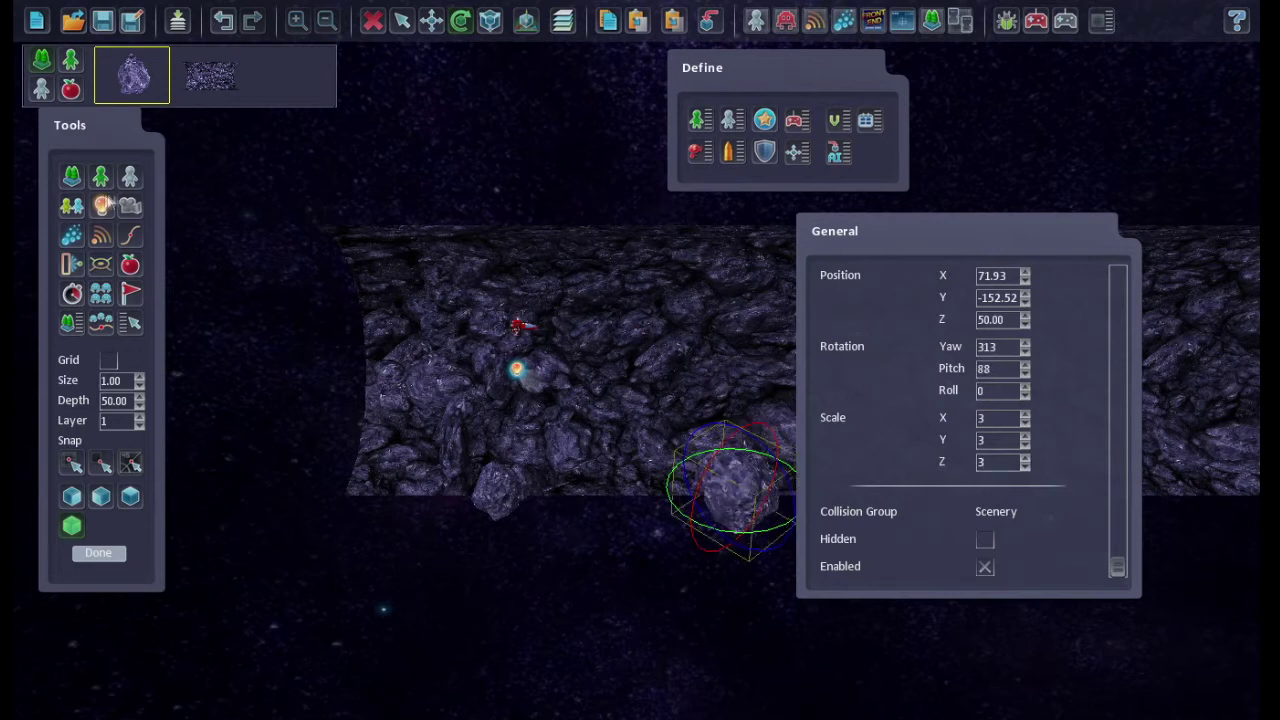
pyautogui.click(74, 179)
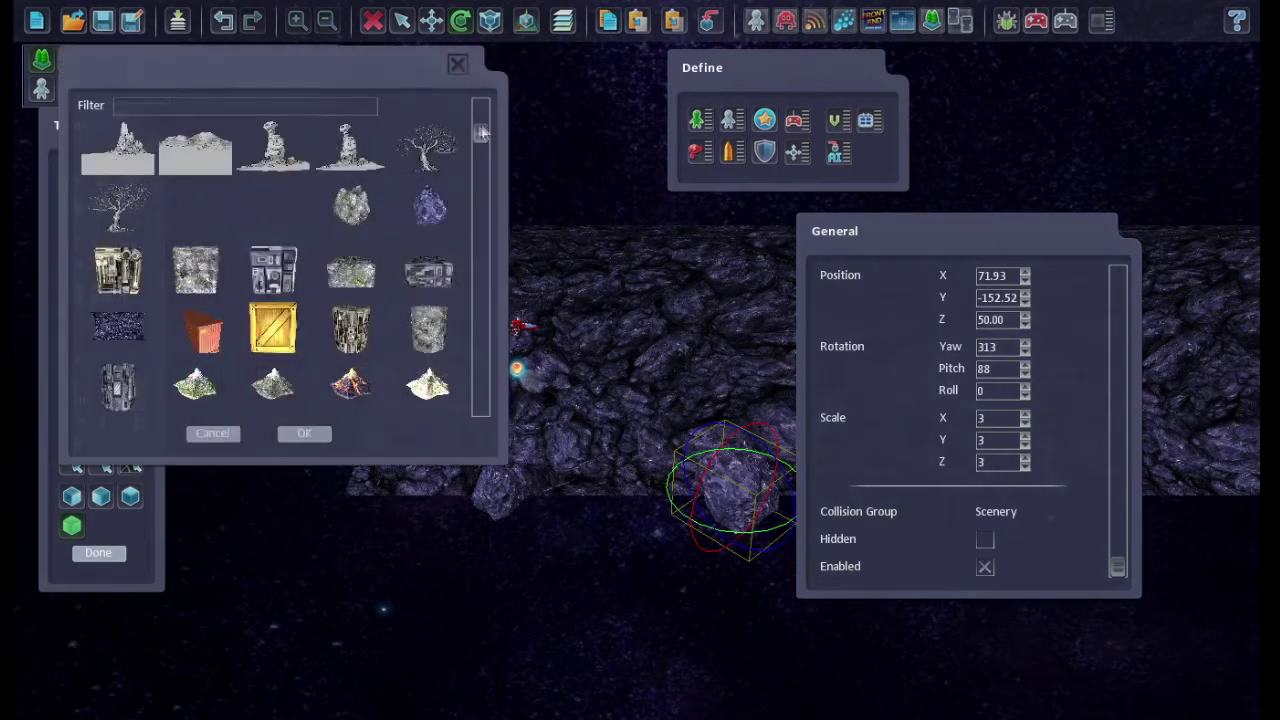
# Place the grey cylinder rock on the cave floor and scale it to 3 on X, Y and Z
pyautogui.doubleClick(432, 333)
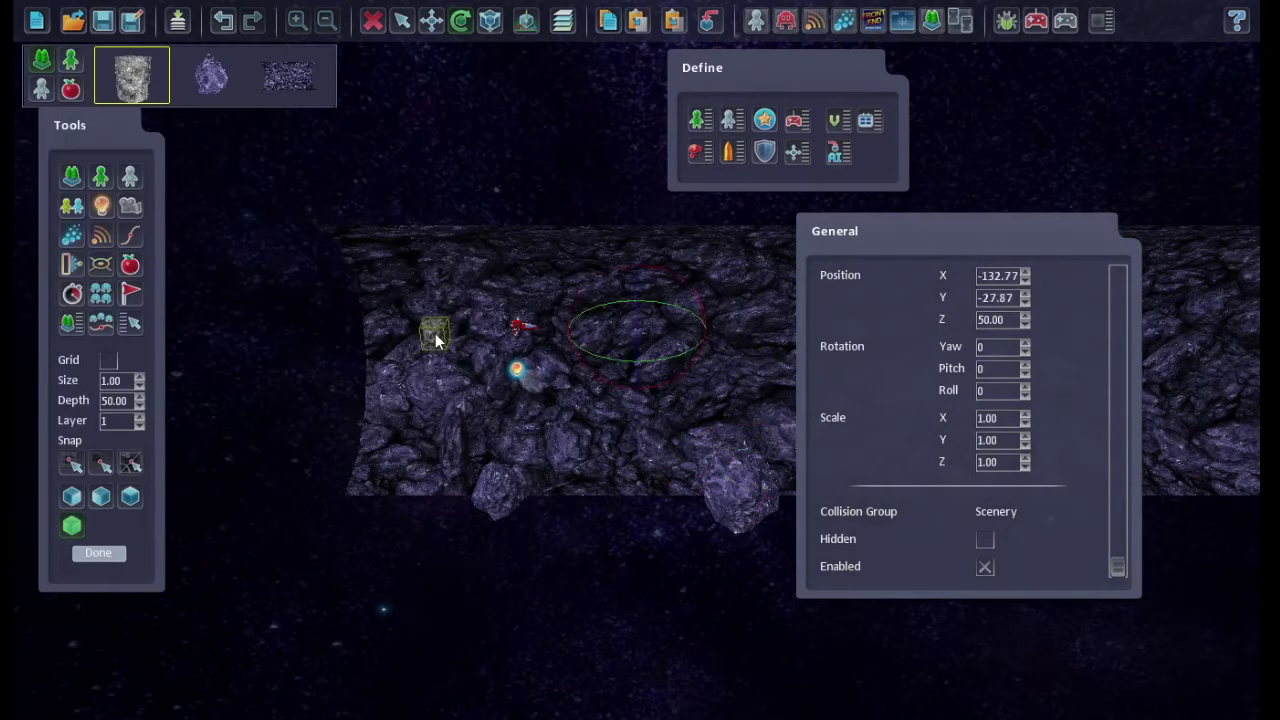
pyautogui.click(601, 490)
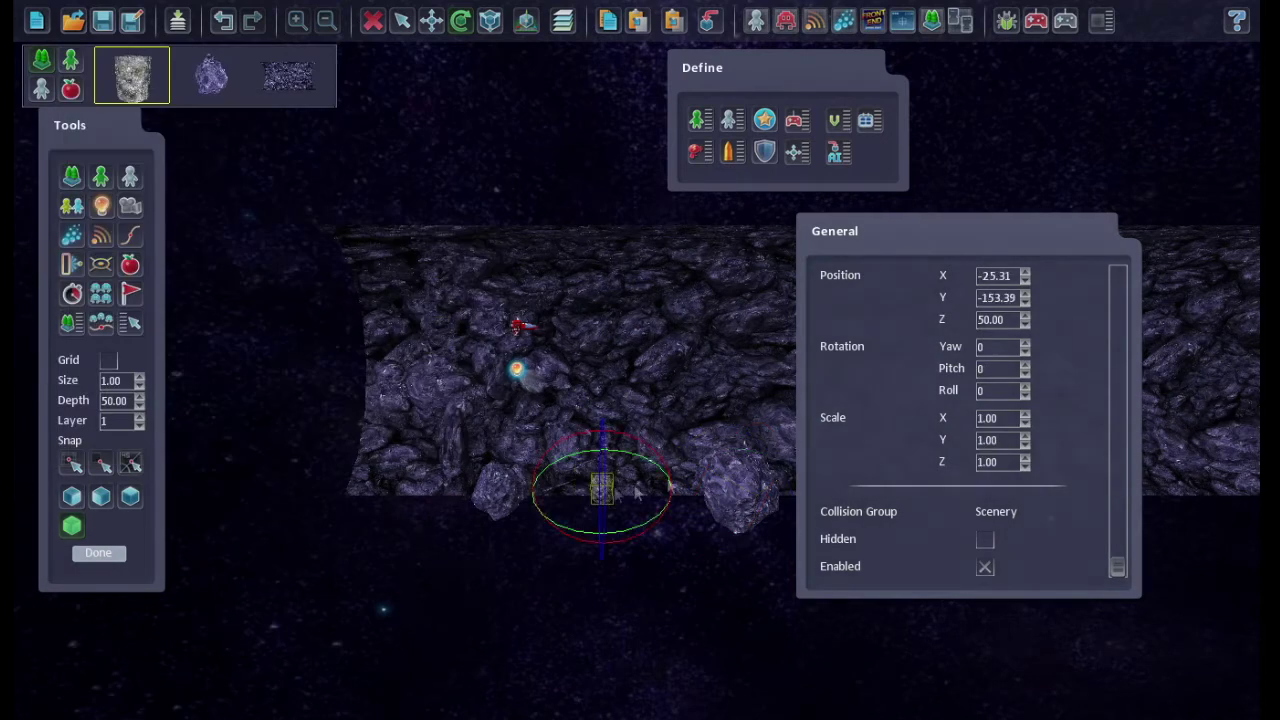
pyautogui.click(1002, 417)
pyautogui.write('3')
pyautogui.click(1002, 439)
pyautogui.write('3')
pyautogui.click(1004, 461)
pyautogui.write('3')
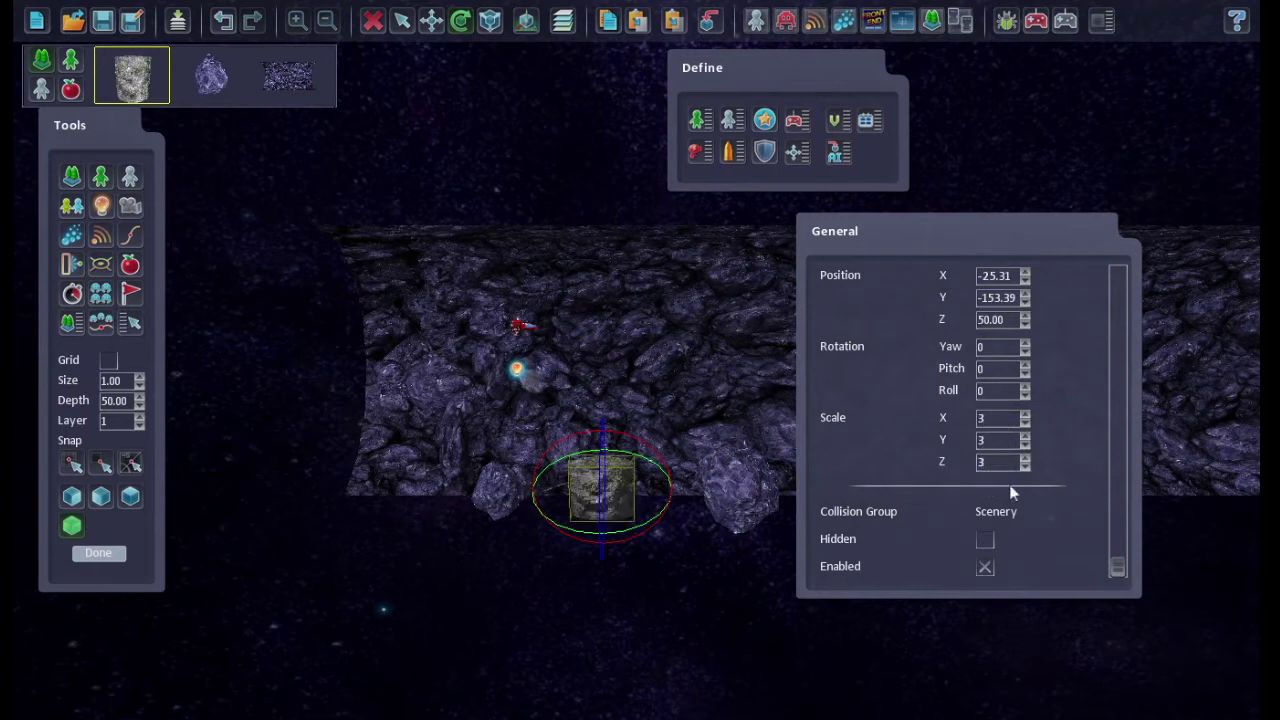
pyautogui.press('Return')
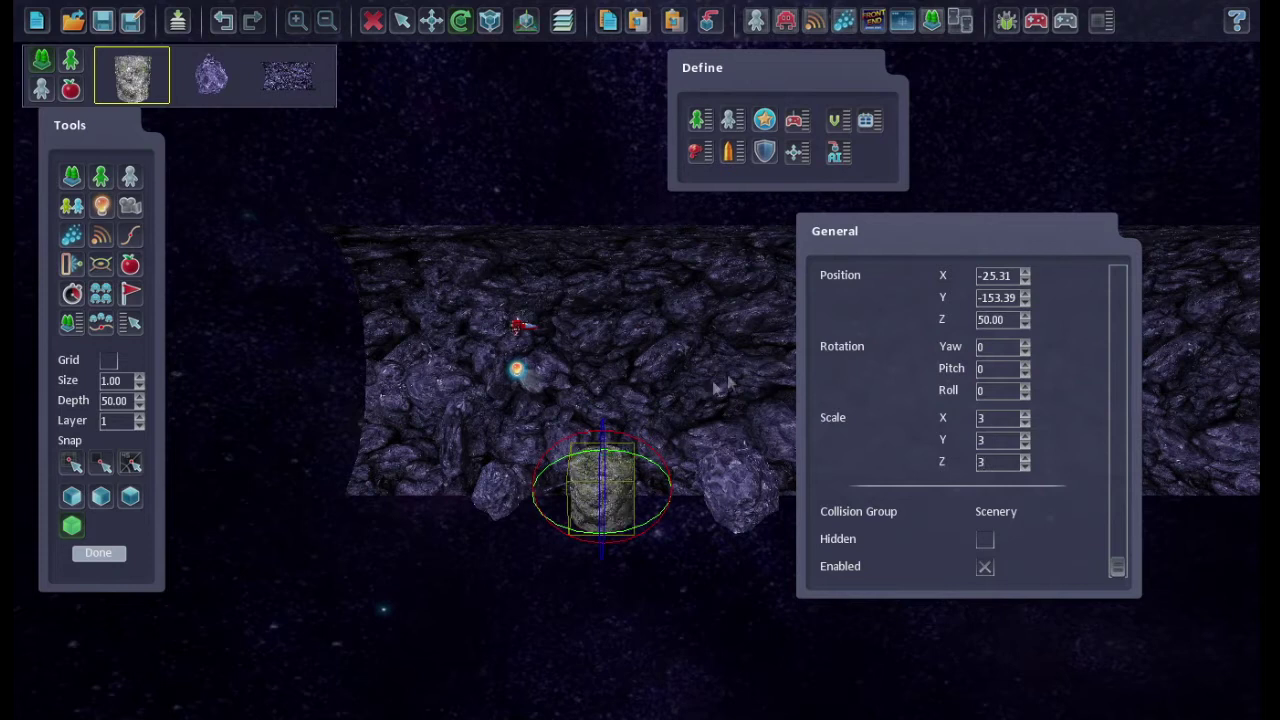
# Roll the rock to 49 degrees and lower it to Y -170.52
pyautogui.moveTo(715, 390); pyautogui.dragTo(437, 432)
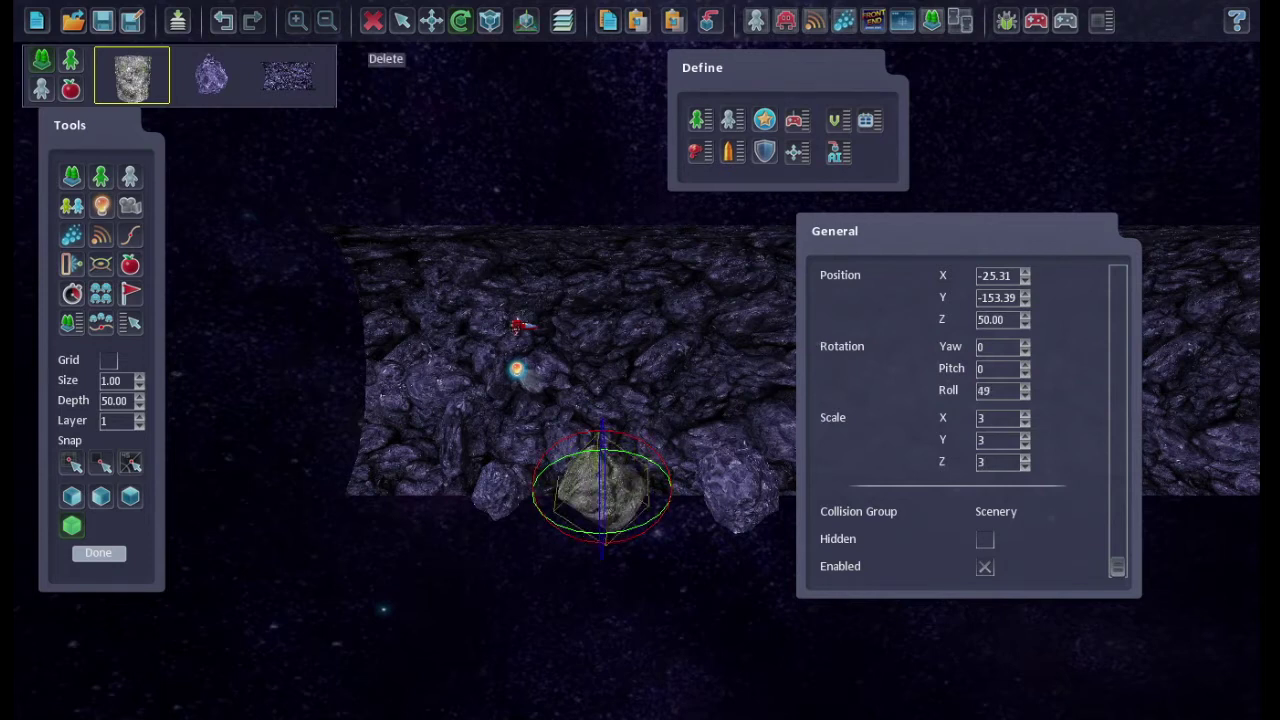
pyautogui.click(431, 20)
pyautogui.moveTo(600, 450)
pyautogui.mouseDown()
pyautogui.moveTo(601, 471)
pyautogui.moveTo(600, 445)
pyautogui.mouseUp()
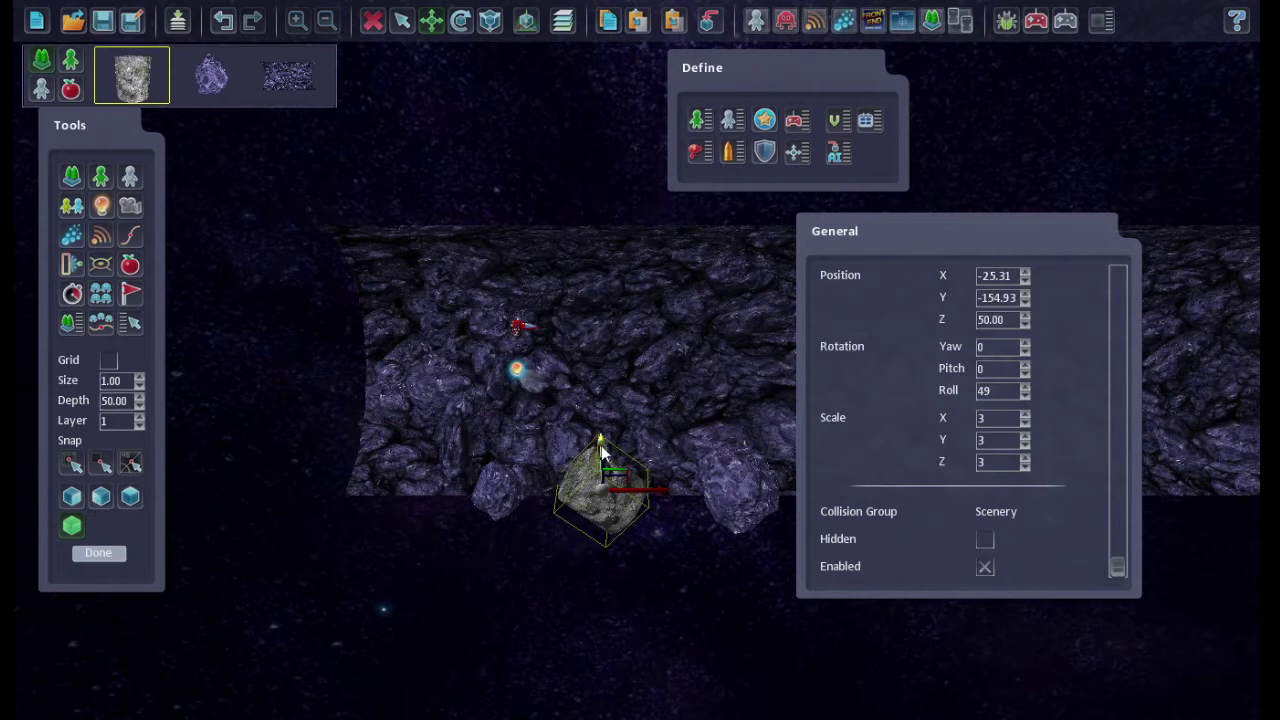
pyautogui.moveTo(603, 451); pyautogui.dragTo(602, 464)
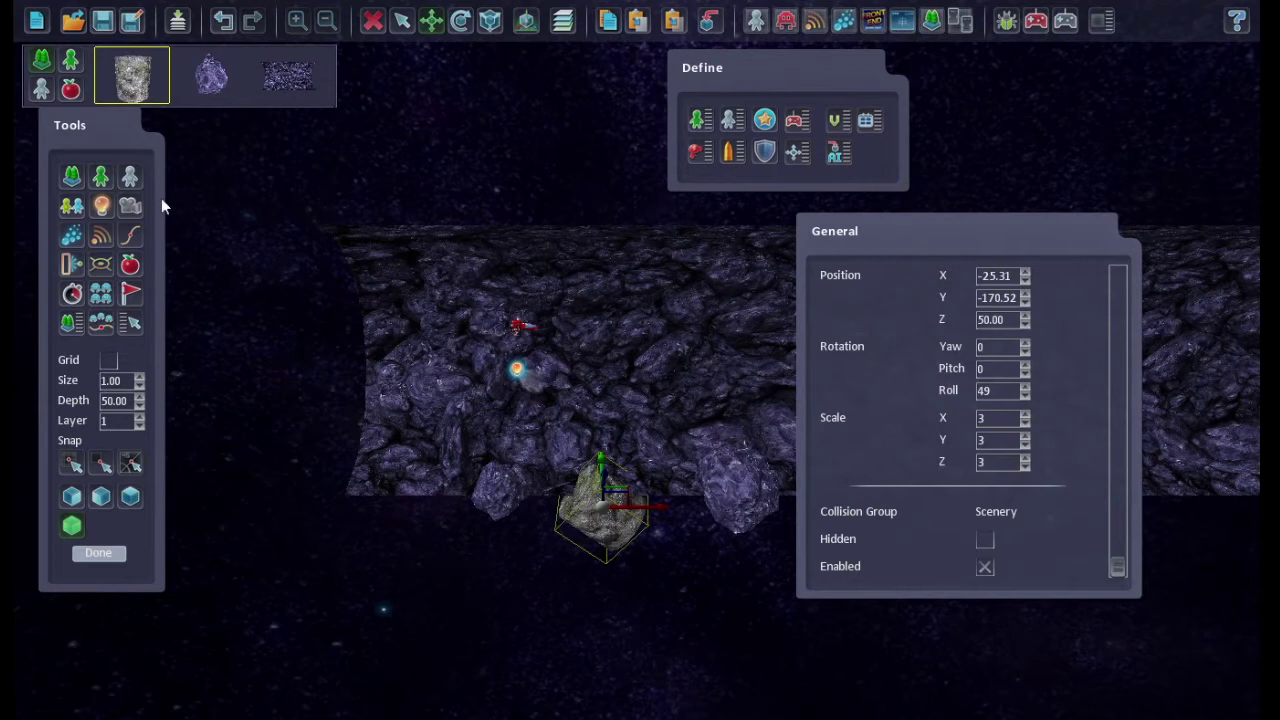
# Place a point light beside the rock with Range 1000 and its colour turned blue
pyautogui.click(101, 206)
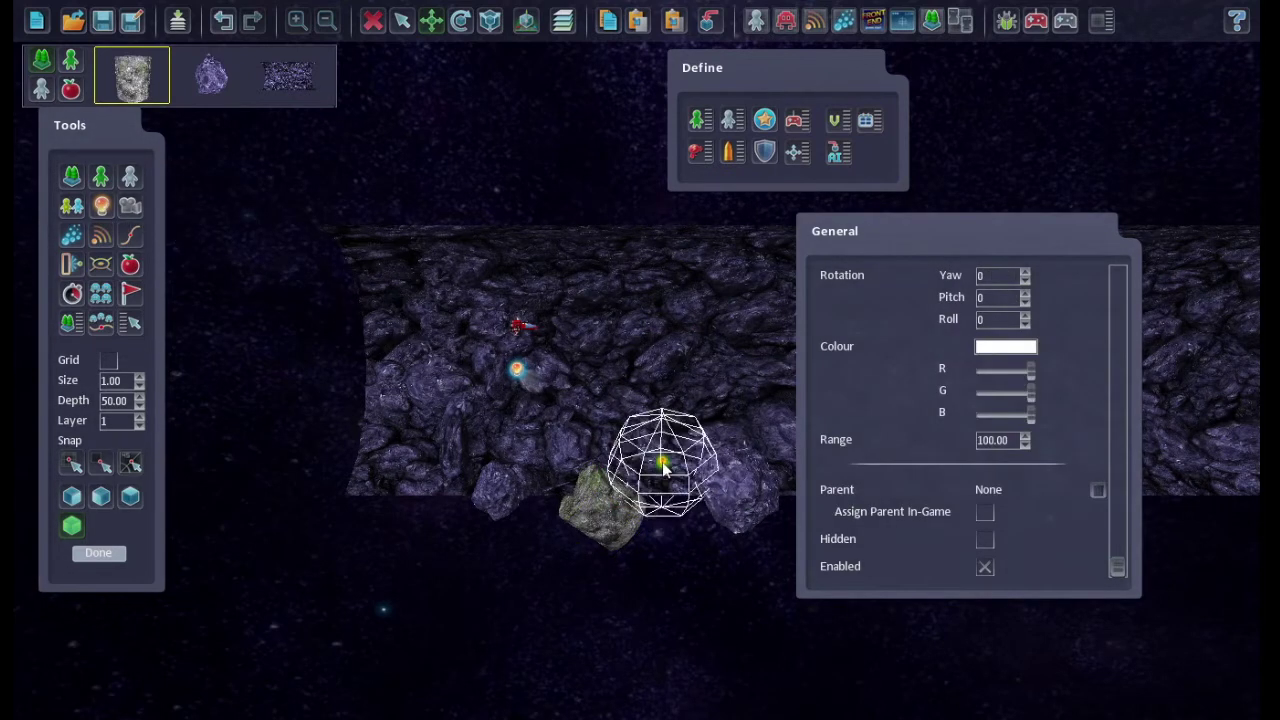
pyautogui.click(662, 462)
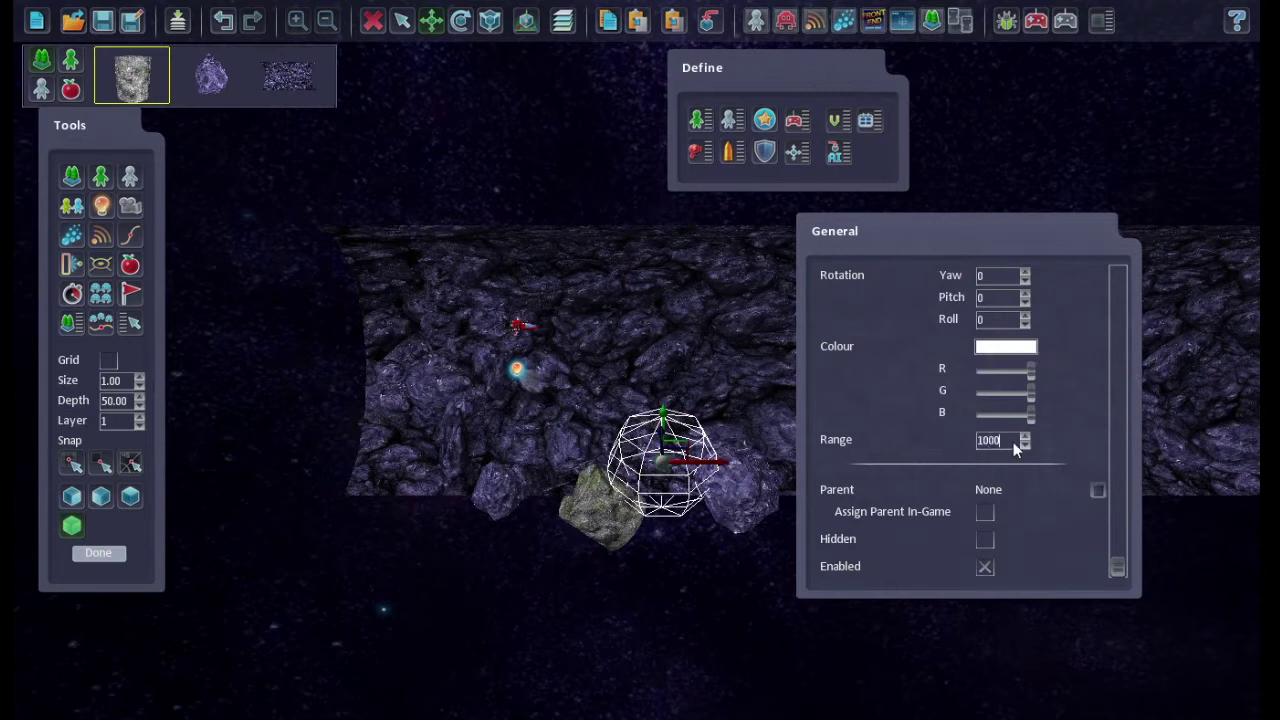
pyautogui.press('Return')
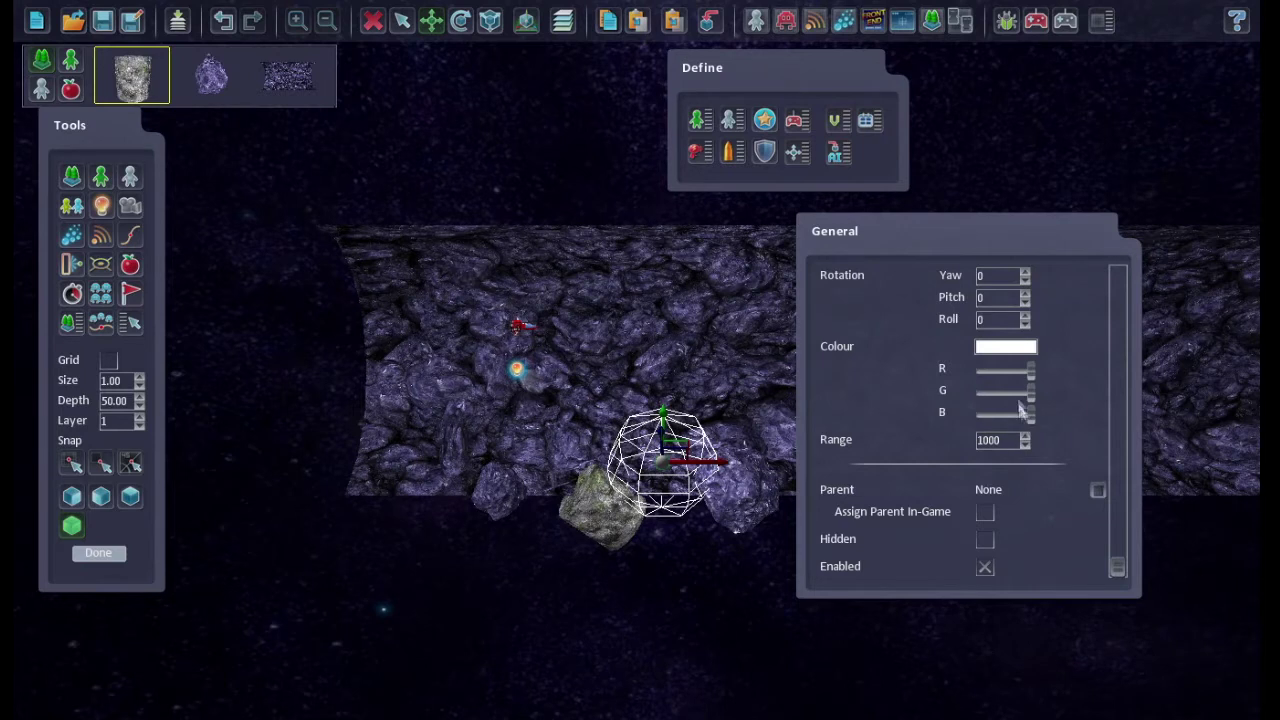
pyautogui.moveTo(1030, 370); pyautogui.dragTo(947, 406)
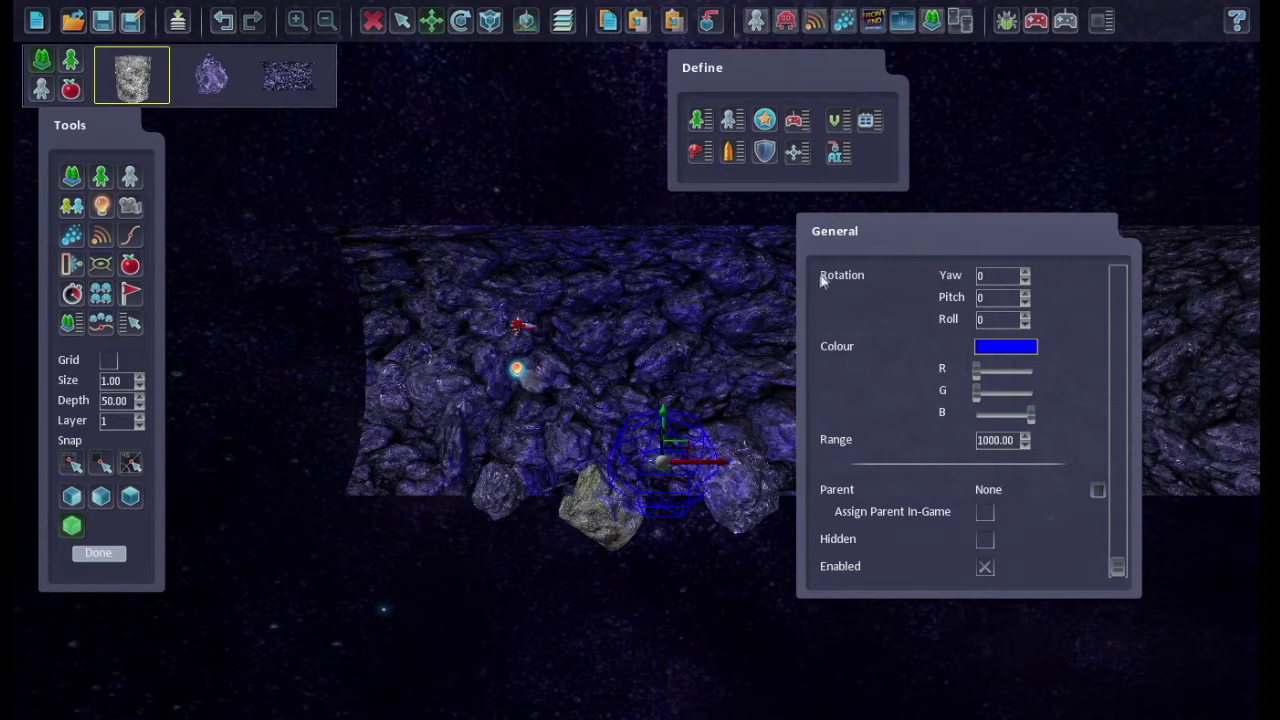
pyautogui.moveTo(915, 242); pyautogui.dragTo(642, 398)
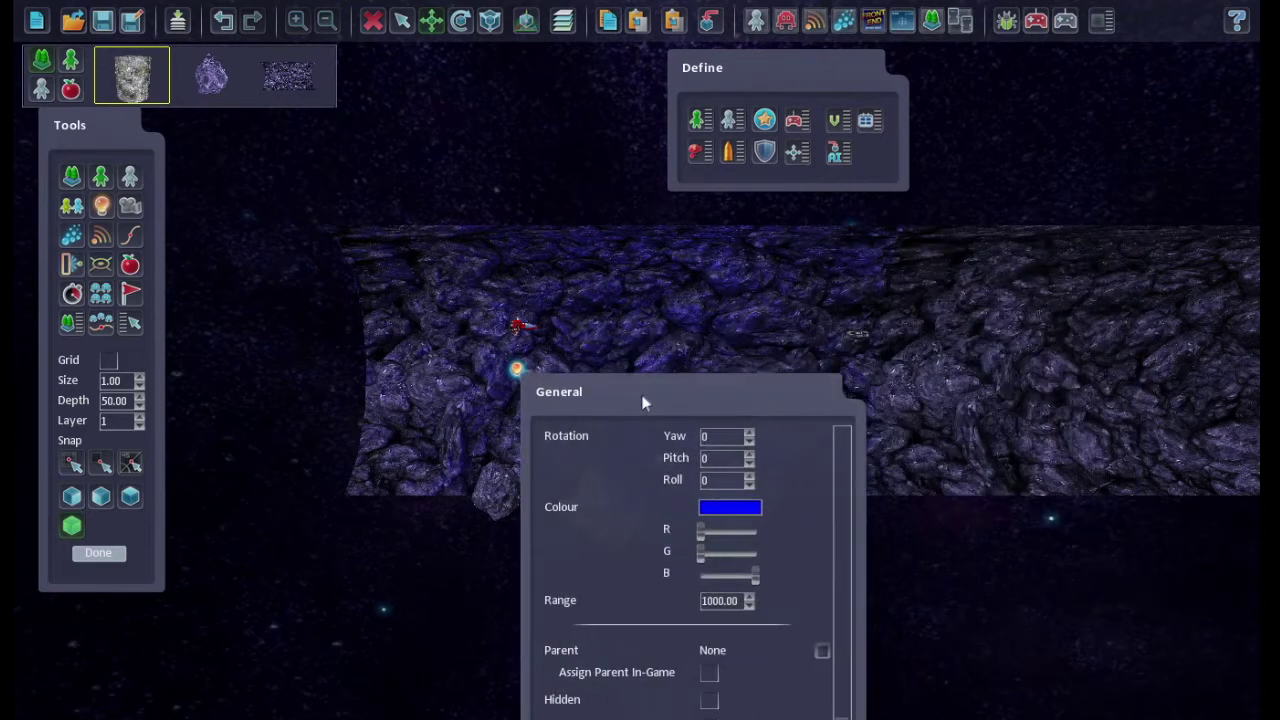
pyautogui.click(858, 342)
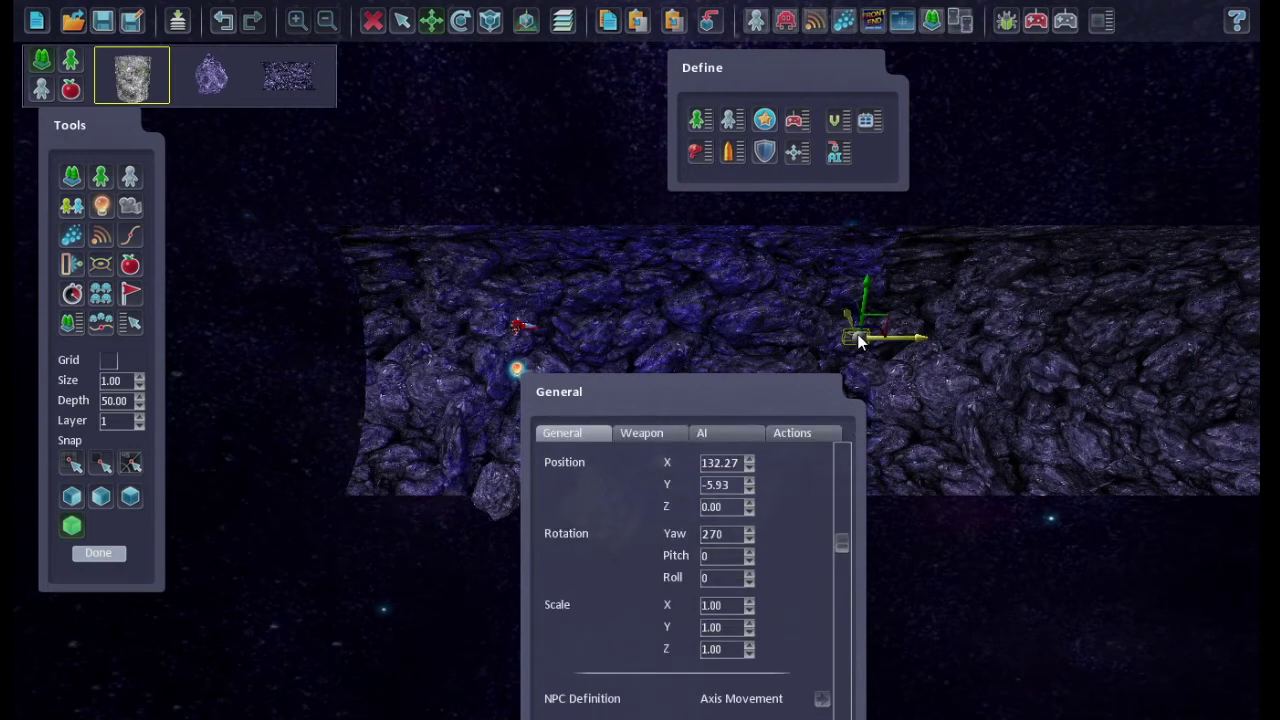
# Replace the enemy ship's model with the yellow drone
pyautogui.click(709, 22)
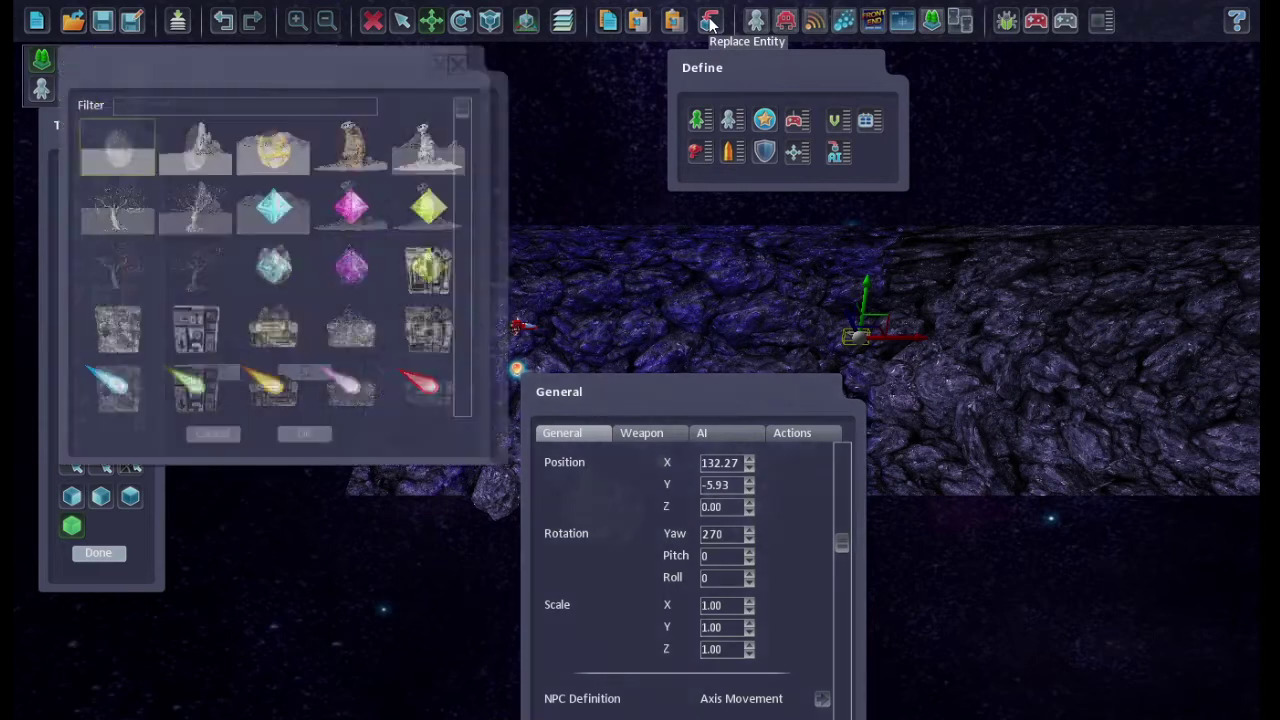
pyautogui.moveTo(480, 108); pyautogui.dragTo(482, 163)
pyautogui.doubleClick(432, 320)
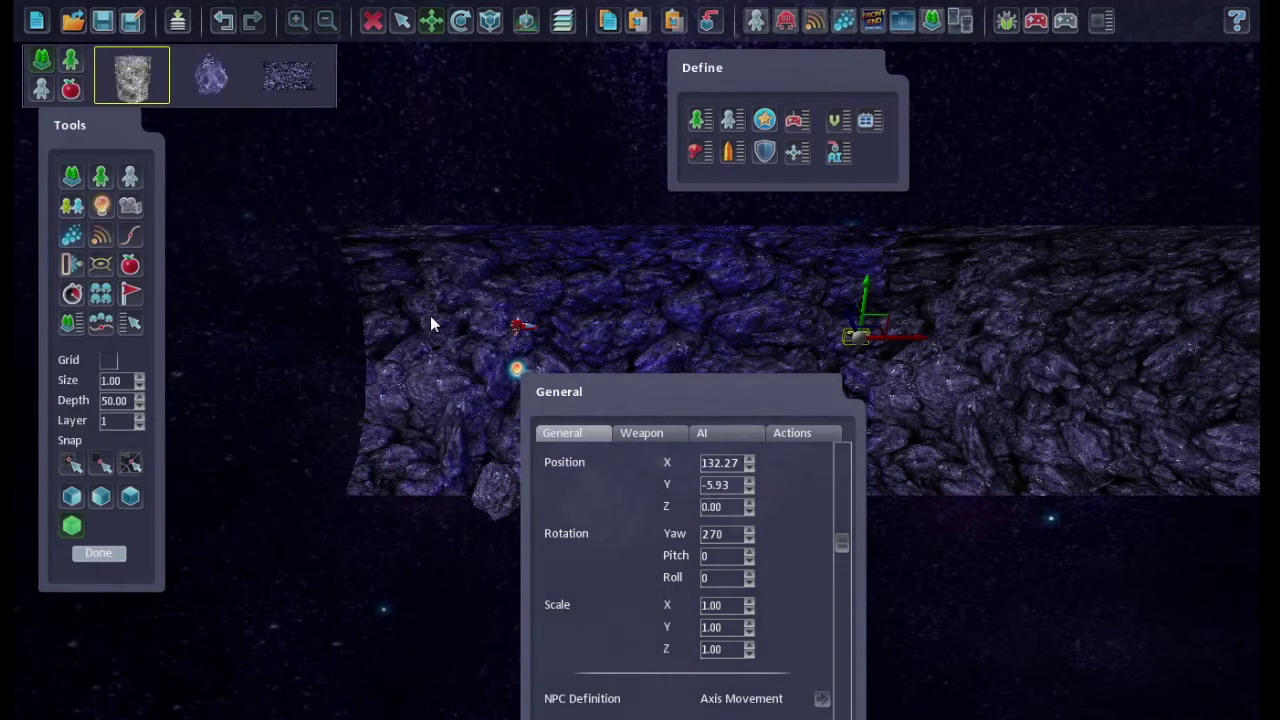
pyautogui.click(967, 552)
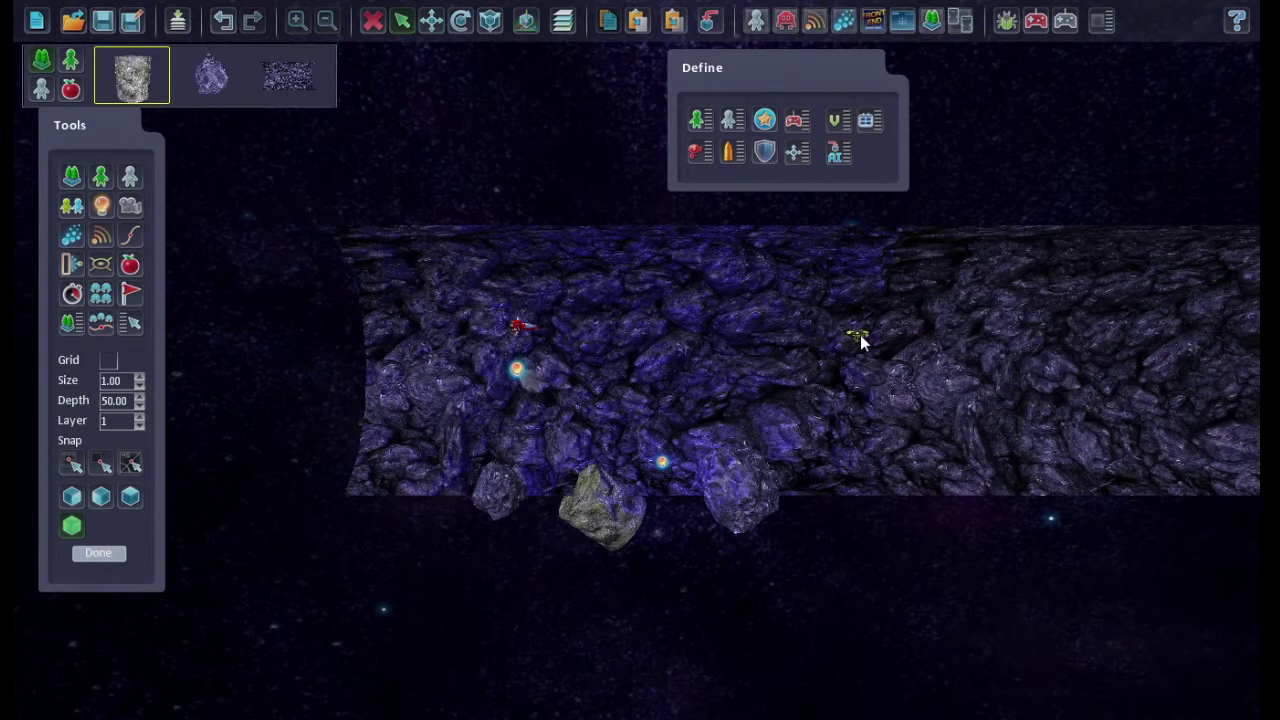
# Set the player ship's weapon to Bullet - Green (Fast) and play-test the level
pyautogui.click(517, 330)
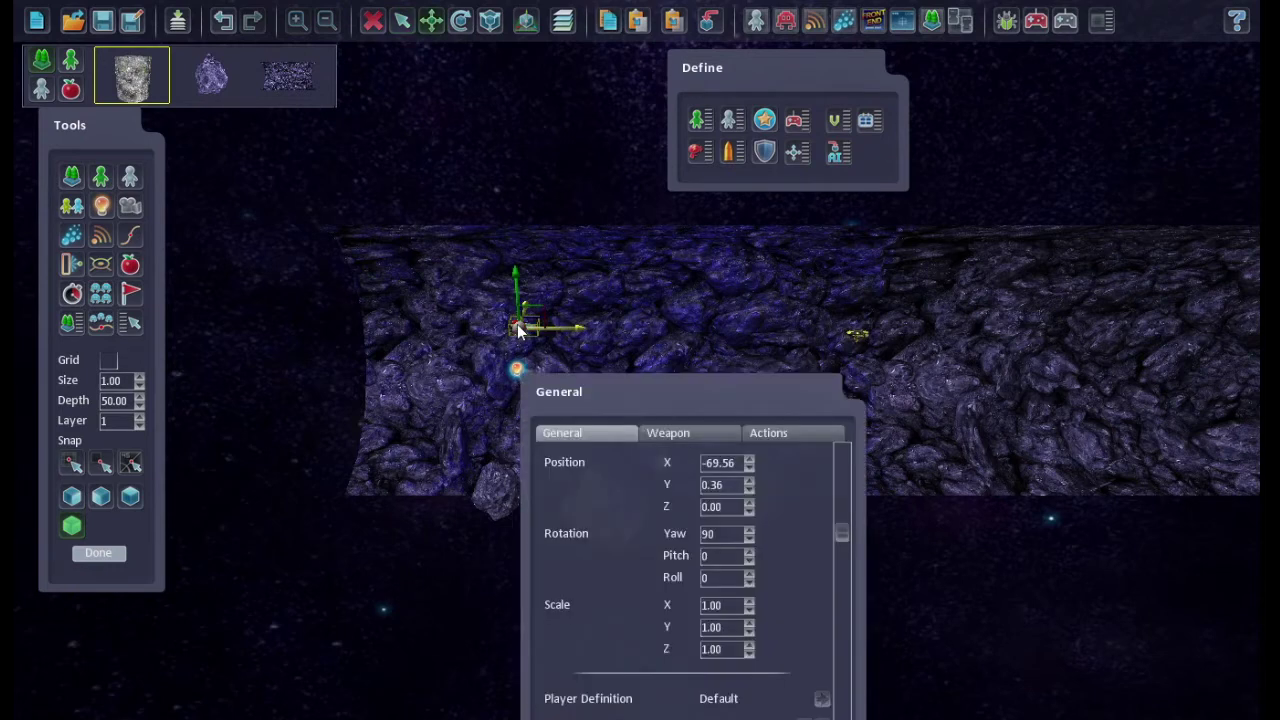
pyautogui.click(675, 432)
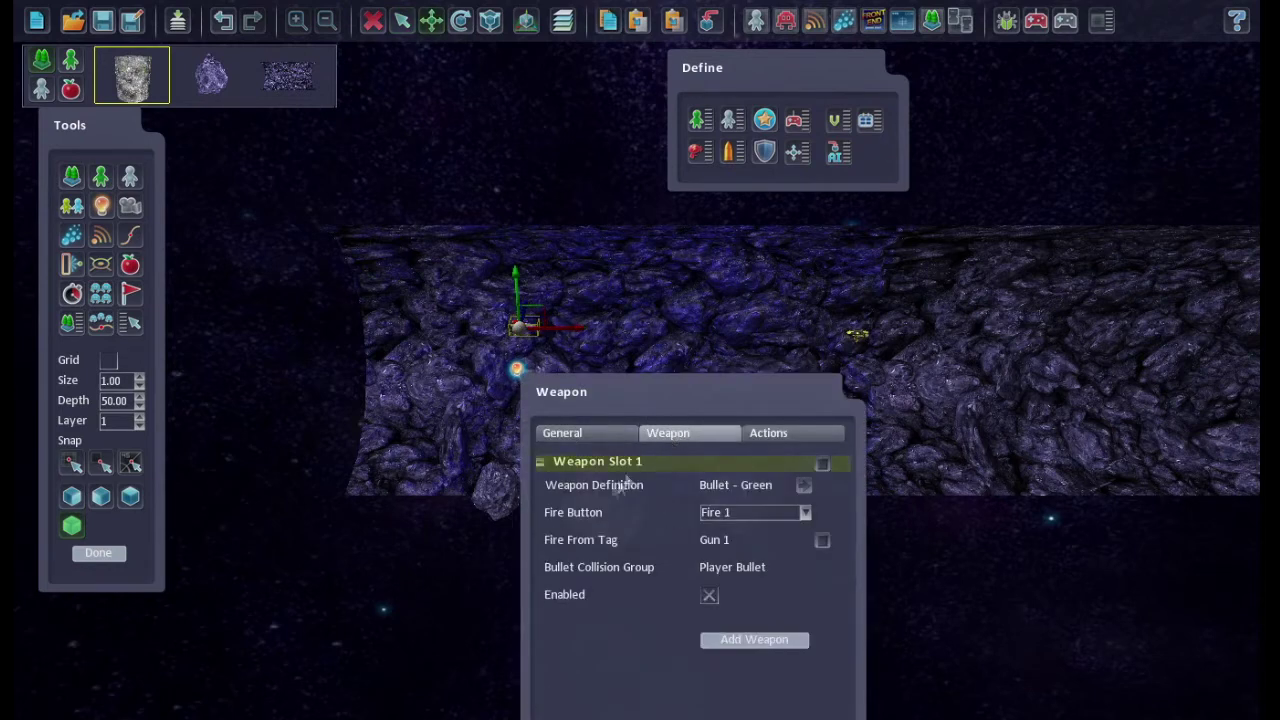
pyautogui.click(745, 486)
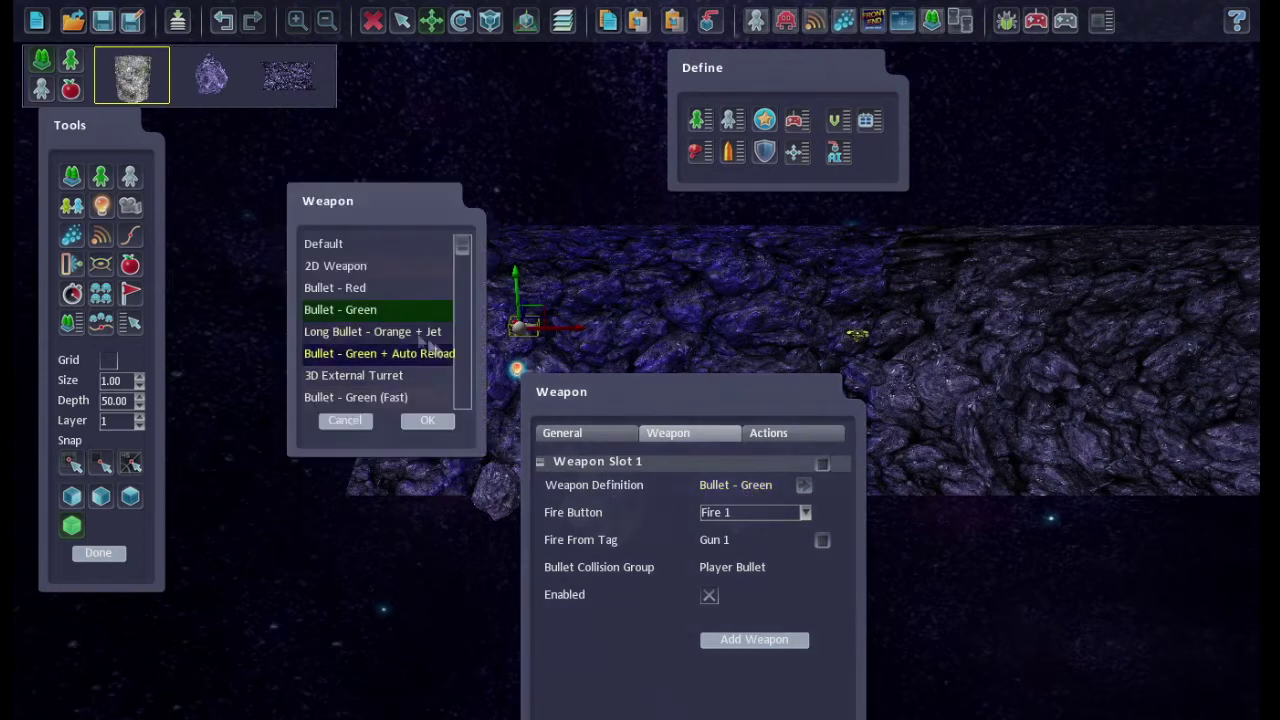
pyautogui.moveTo(463, 247); pyautogui.dragTo(467, 285)
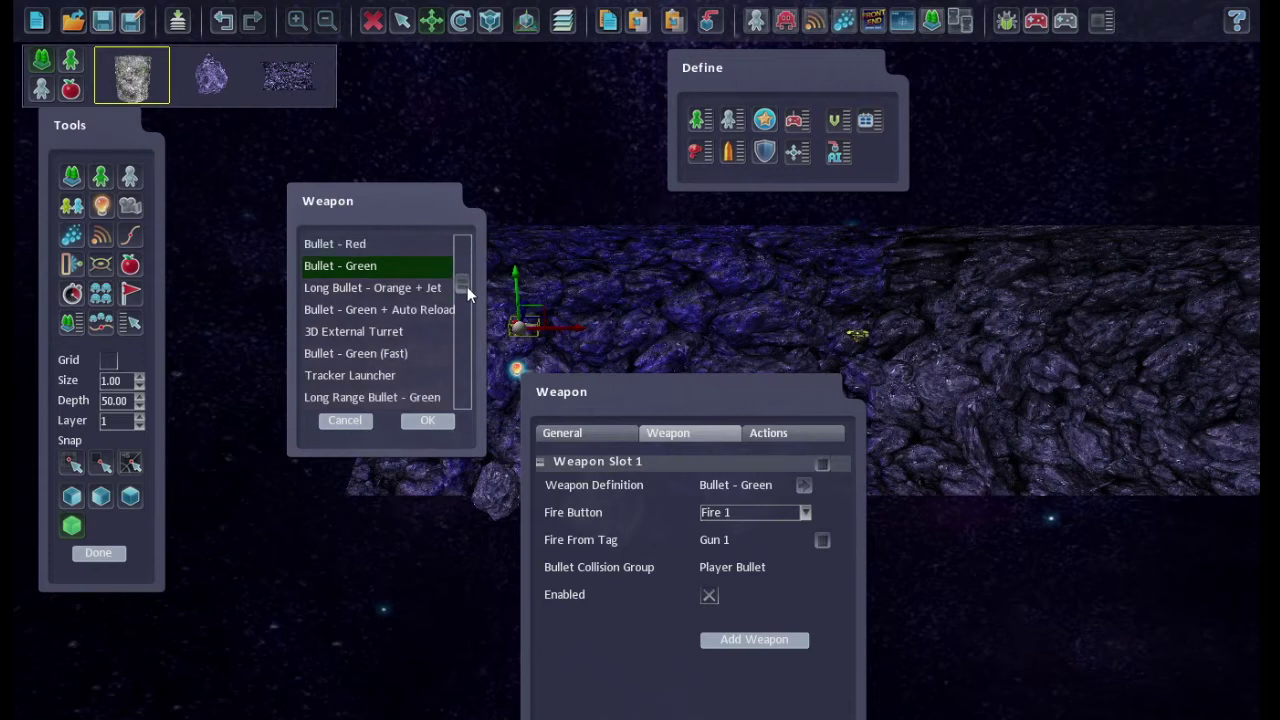
pyautogui.click(377, 353)
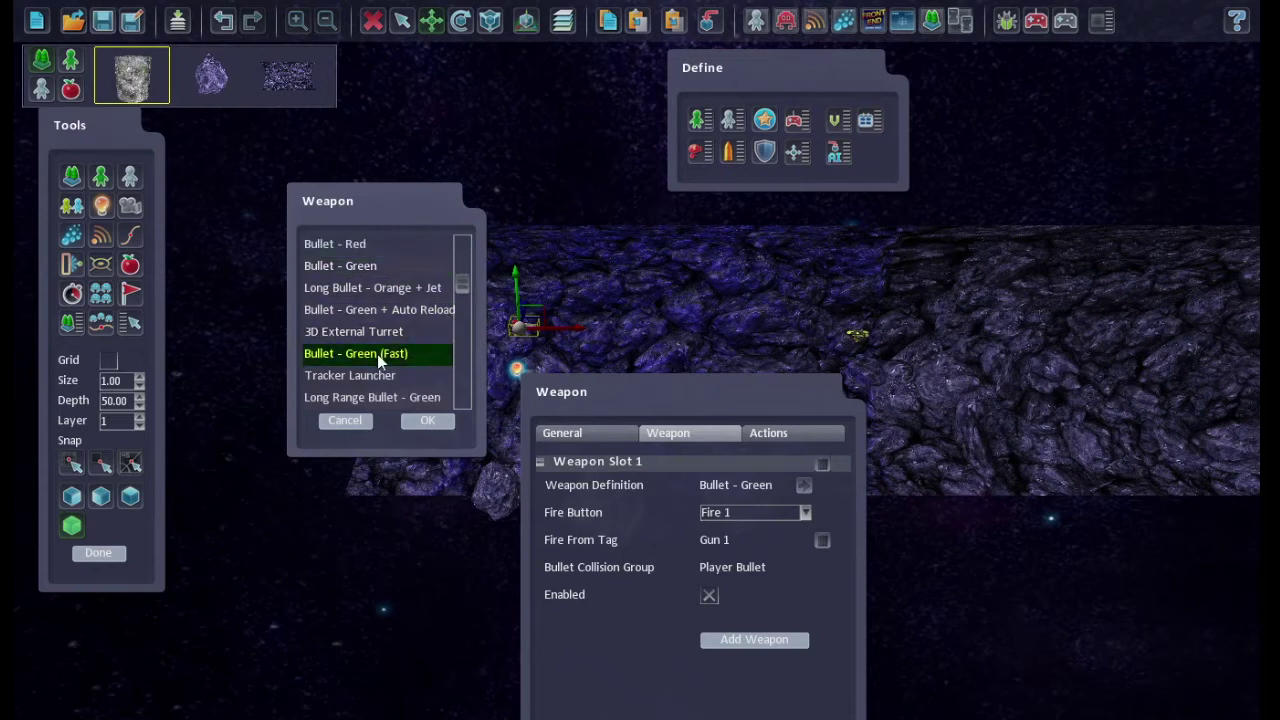
pyautogui.click(430, 421)
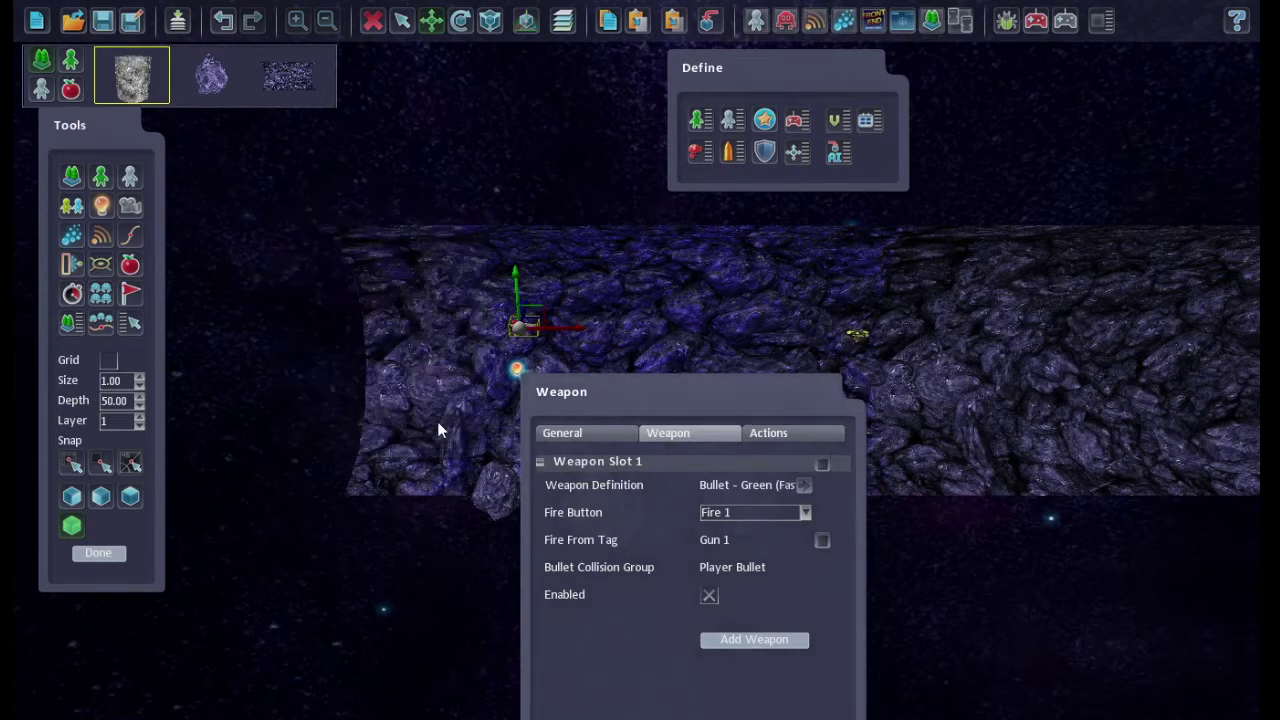
pyautogui.click(1063, 22)
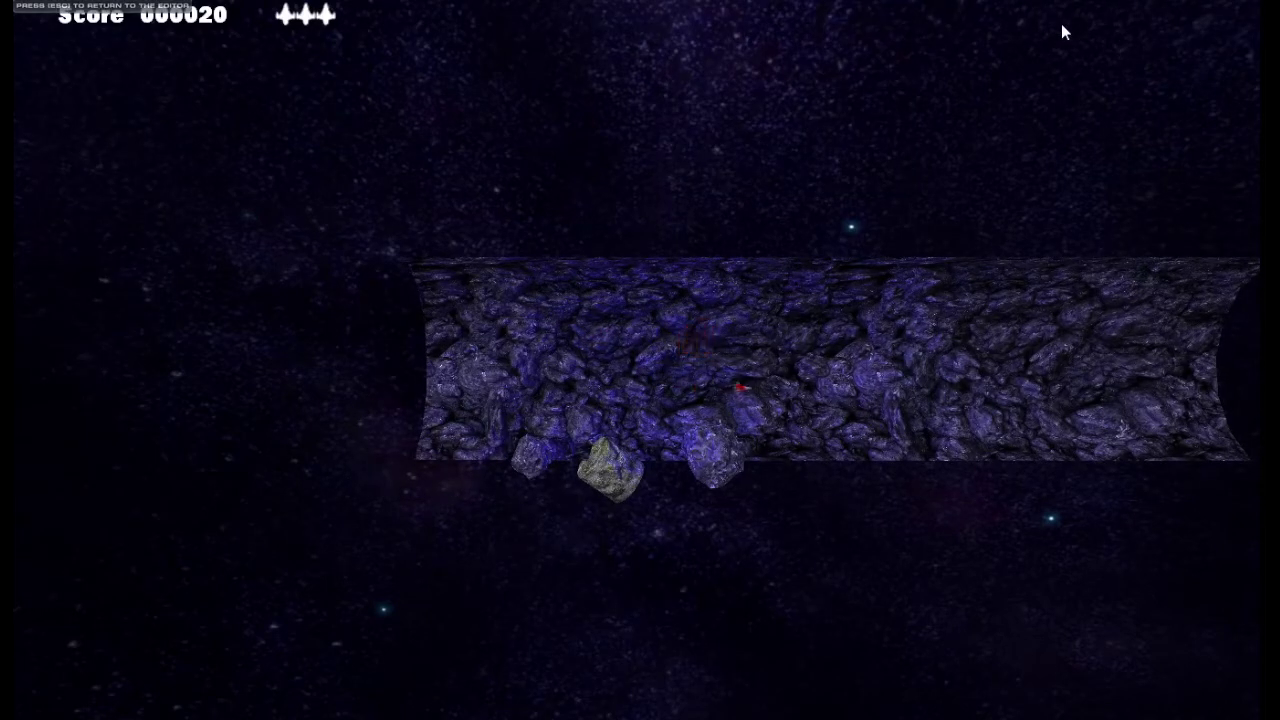
# Exit the test run back to the cave-level editor
pyautogui.press('Escape')
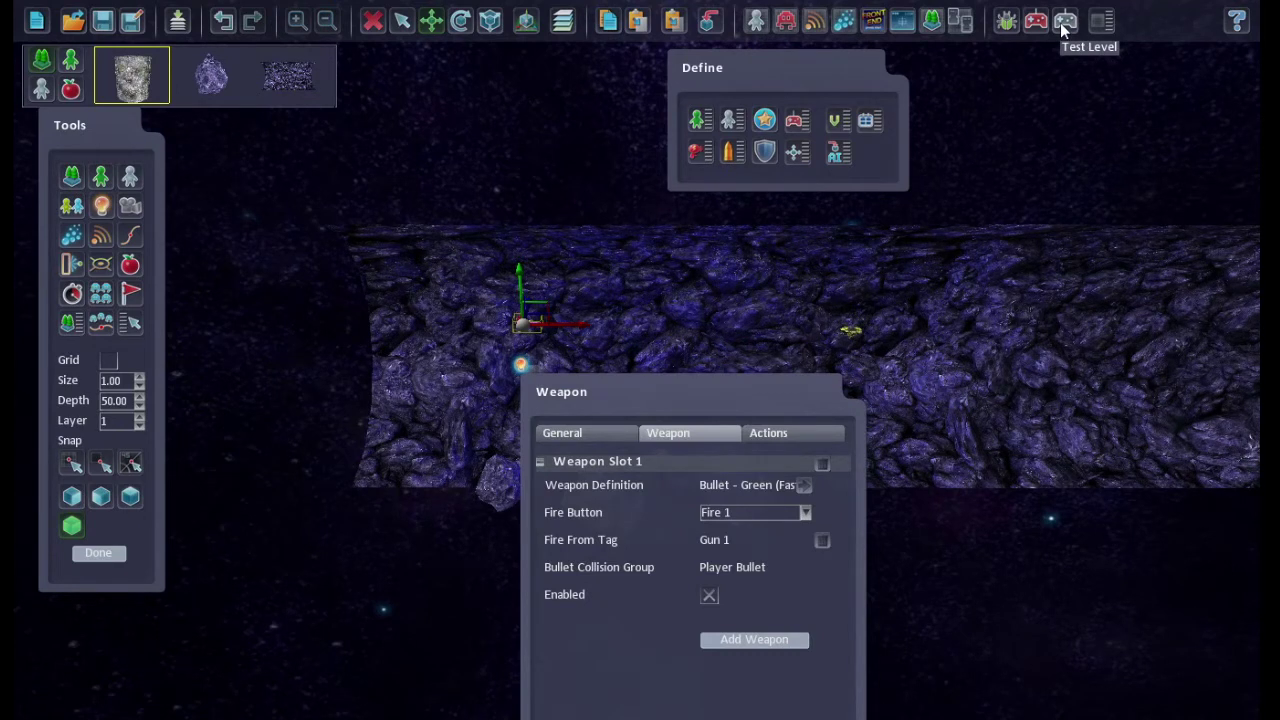
pyautogui.click(128, 207)
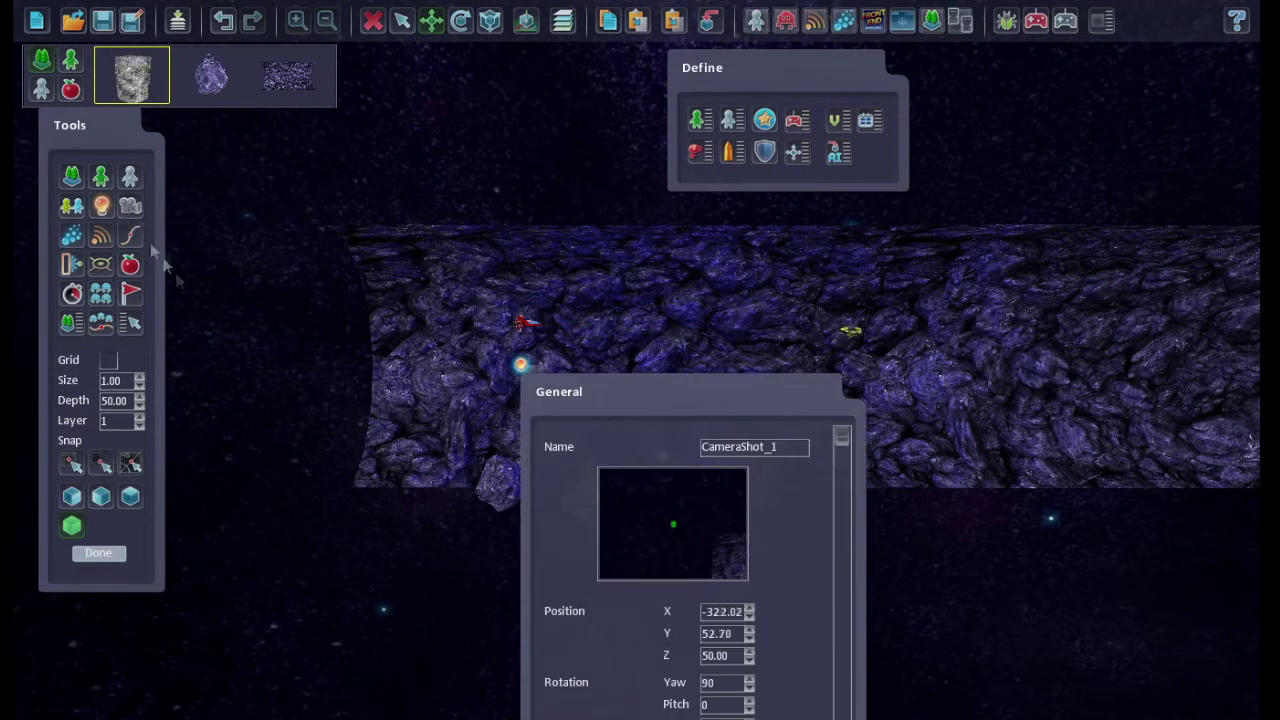
# Place a camera shot tracking Player_1 with Follow tracking style
pyautogui.click(381, 560)
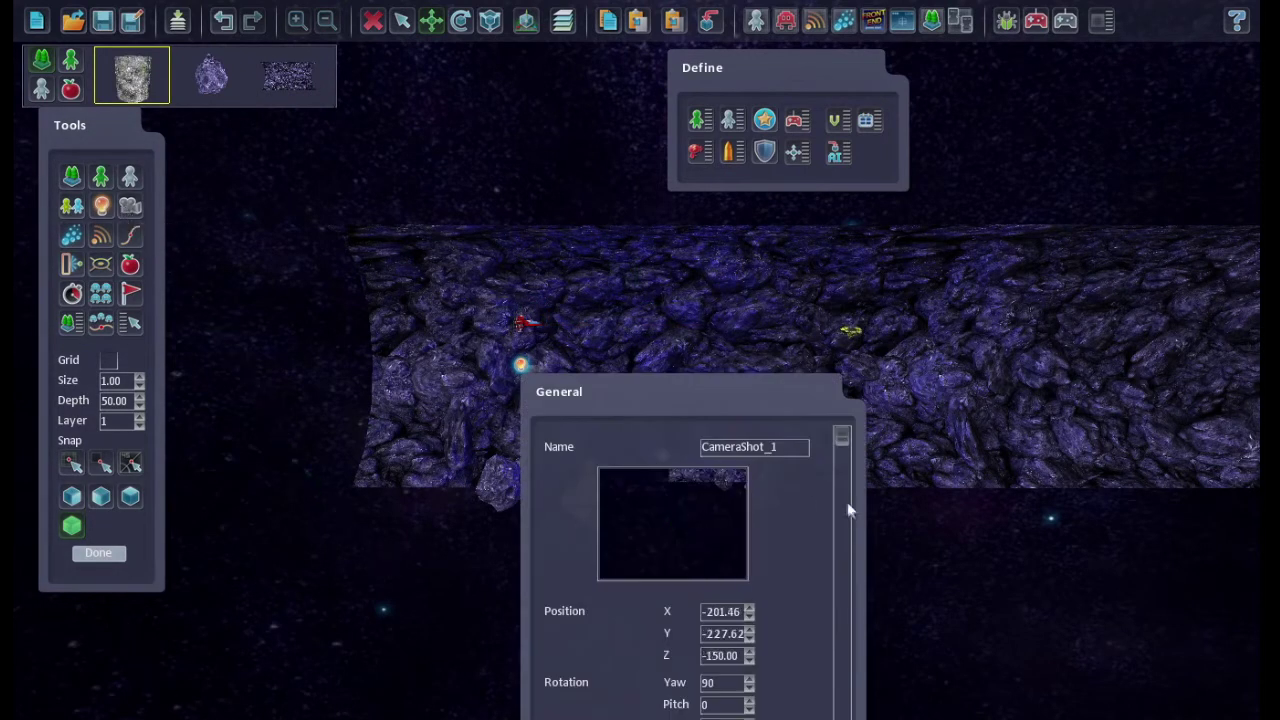
pyautogui.scroll(-1, 853, 492)
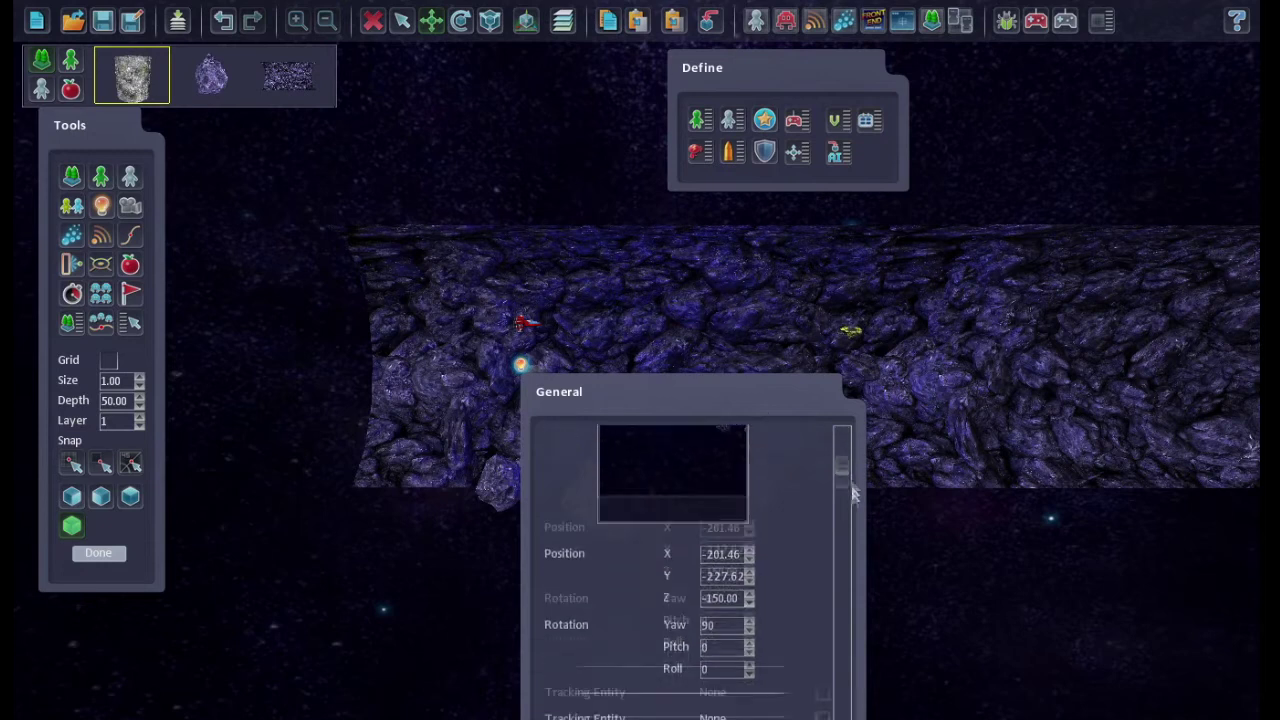
pyautogui.scroll(-1, 853, 492)
pyautogui.moveTo(753, 398); pyautogui.dragTo(735, 290)
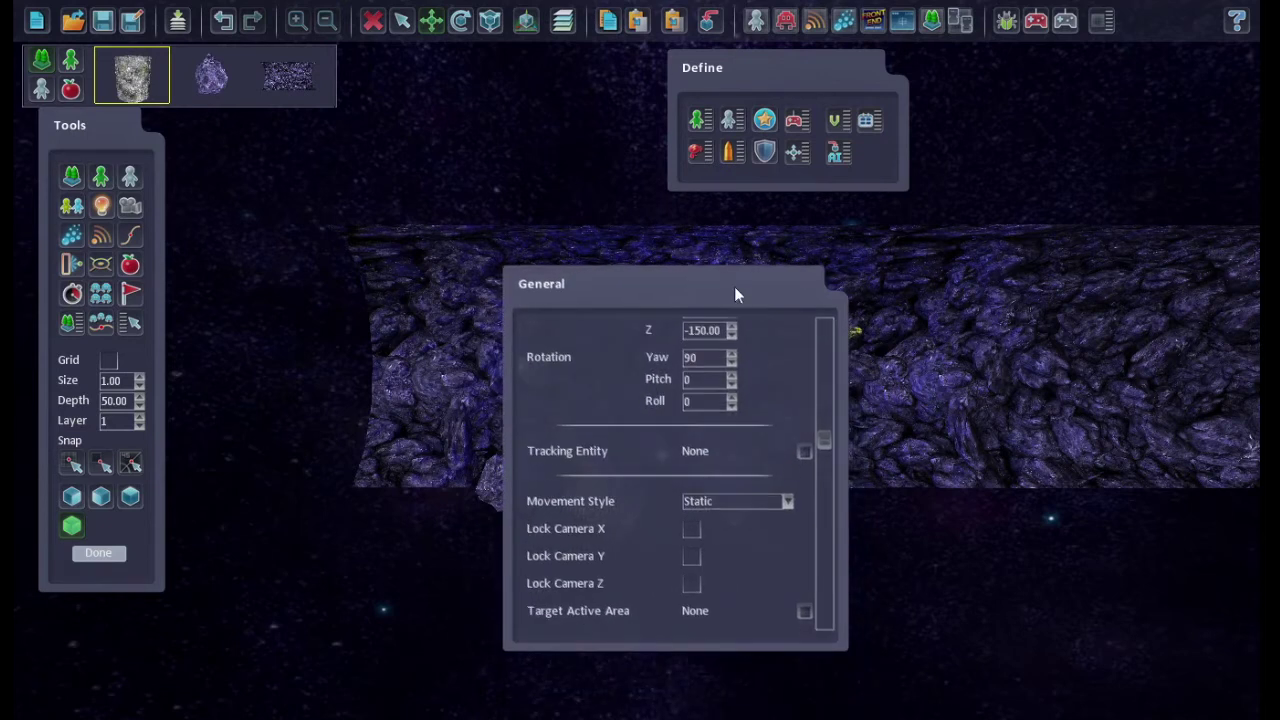
pyautogui.click(703, 450)
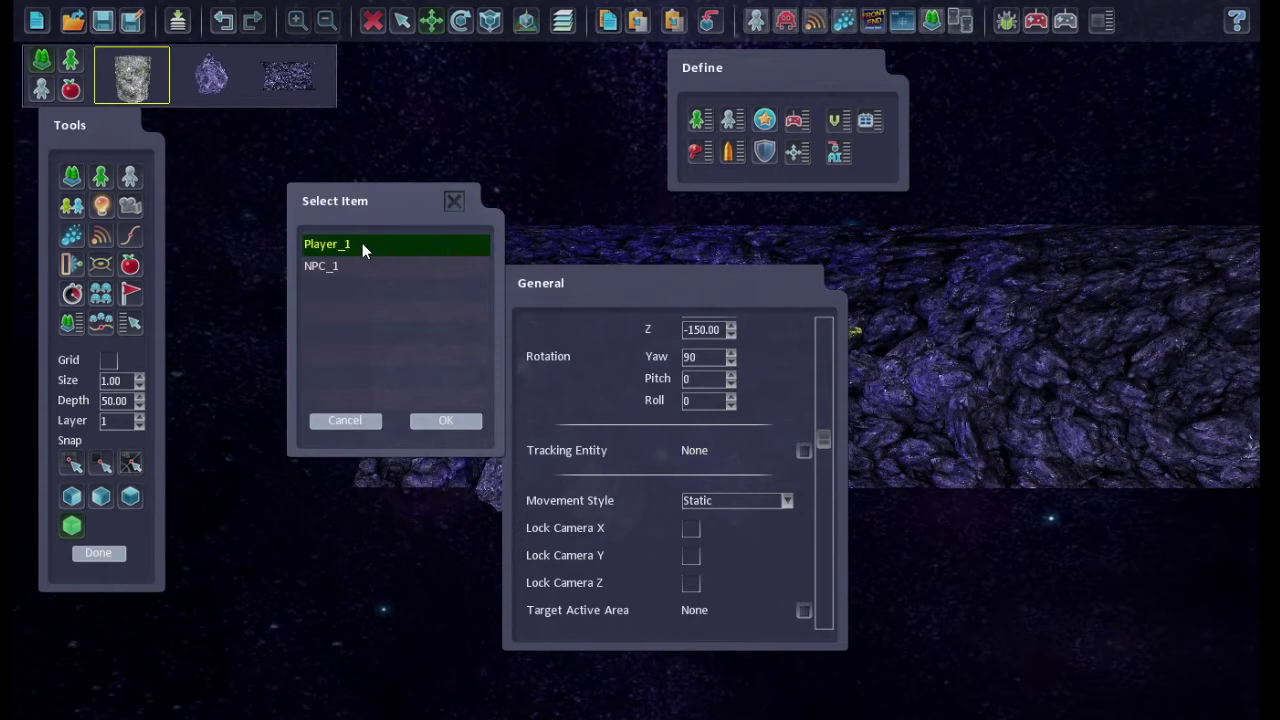
pyautogui.click(423, 422)
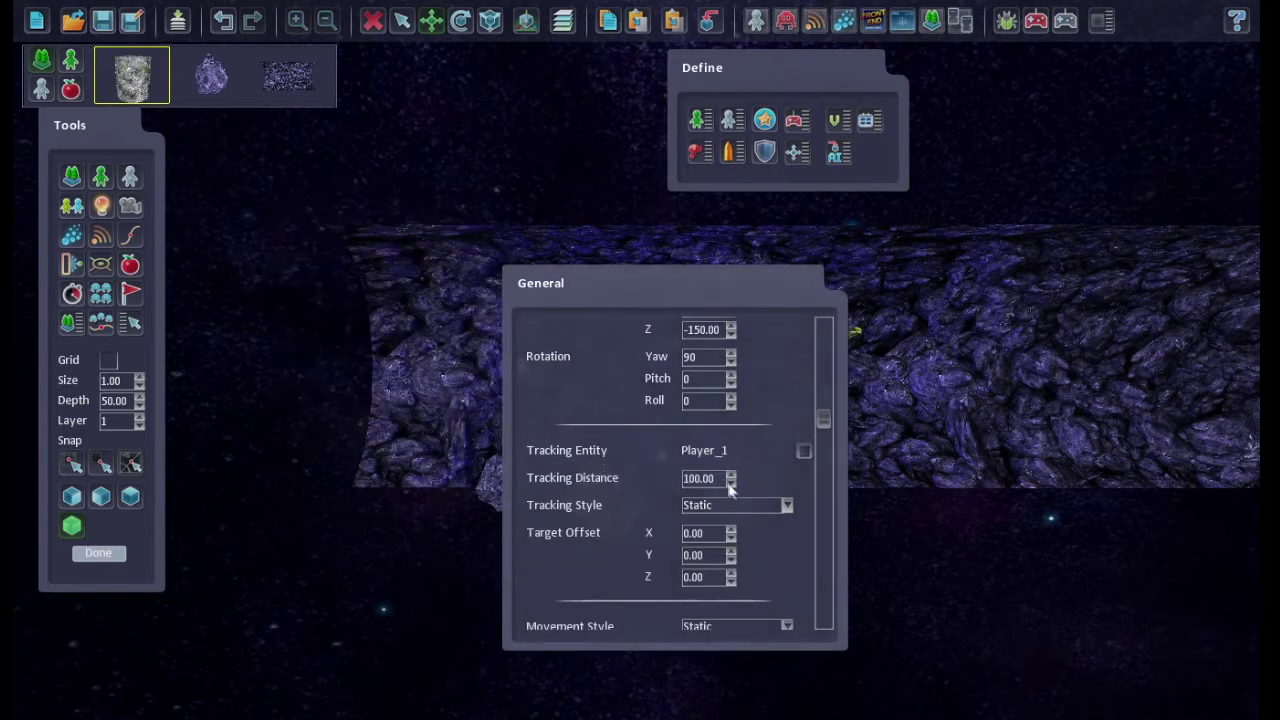
pyautogui.click(785, 505)
pyautogui.click(763, 536)
# Set its movement style to Follow, close its properties and run a quick test play
pyautogui.moveTo(827, 421); pyautogui.dragTo(833, 480)
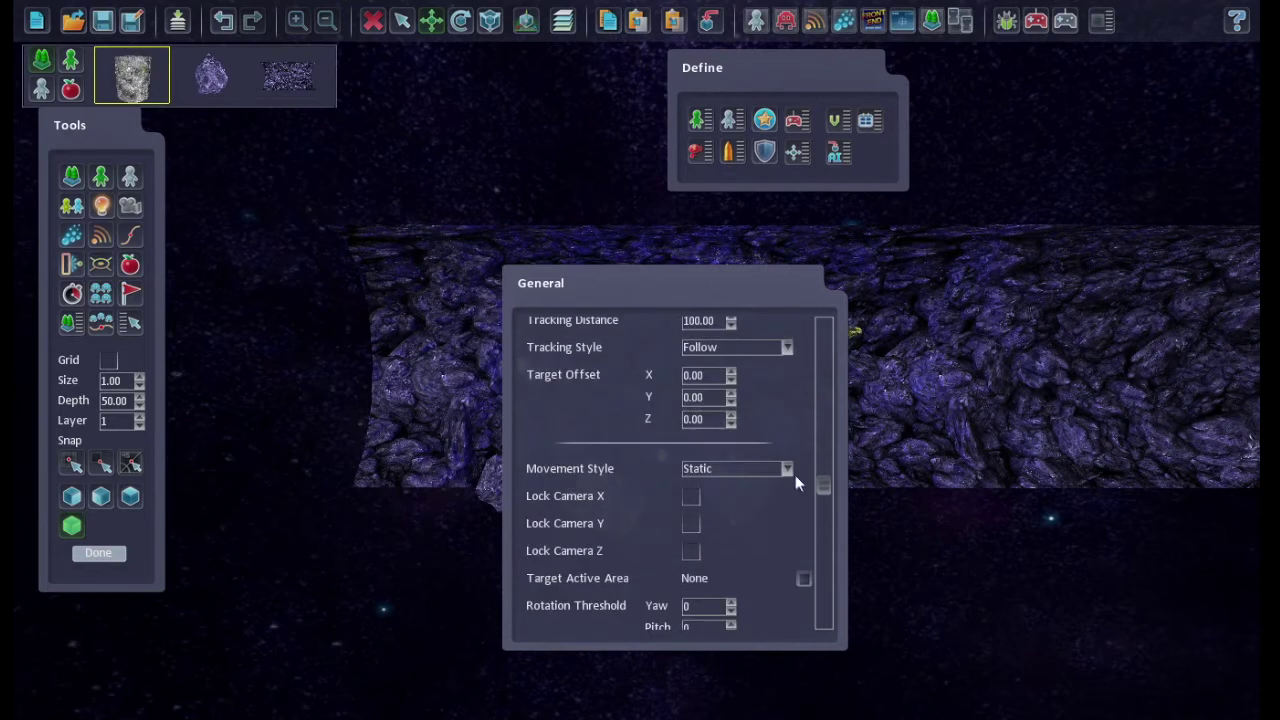
pyautogui.click(787, 469)
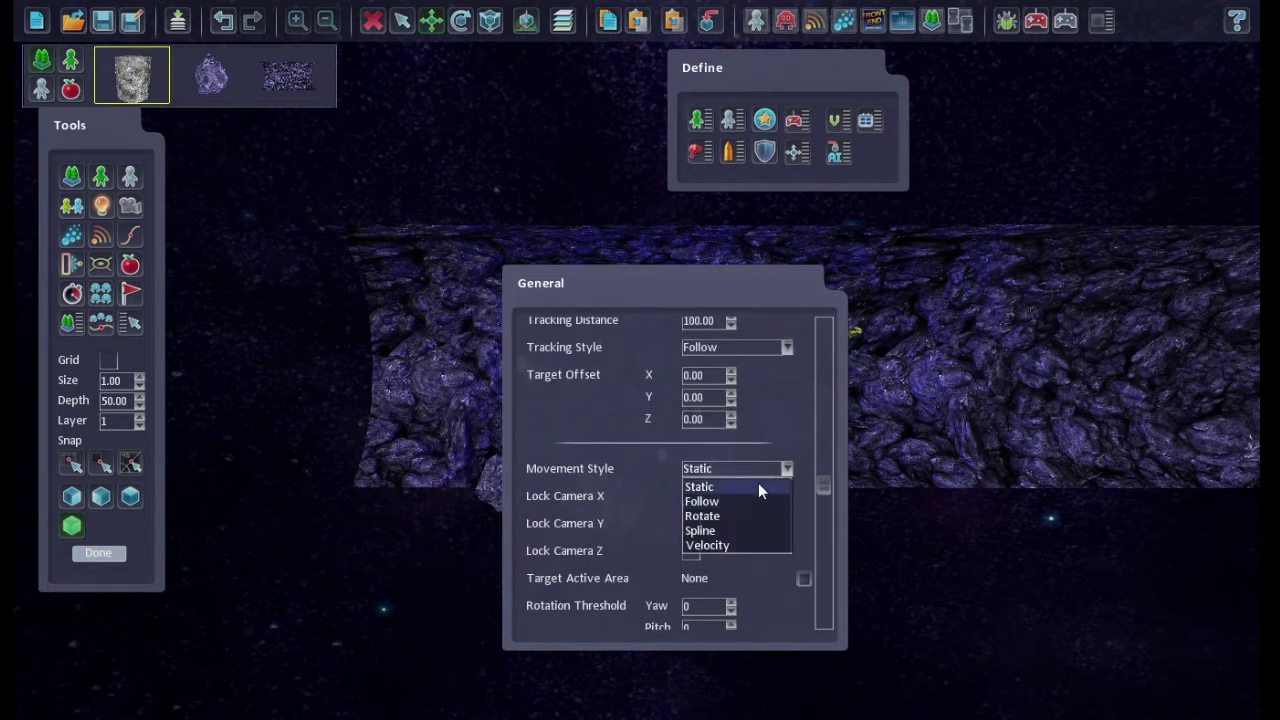
pyautogui.click(756, 502)
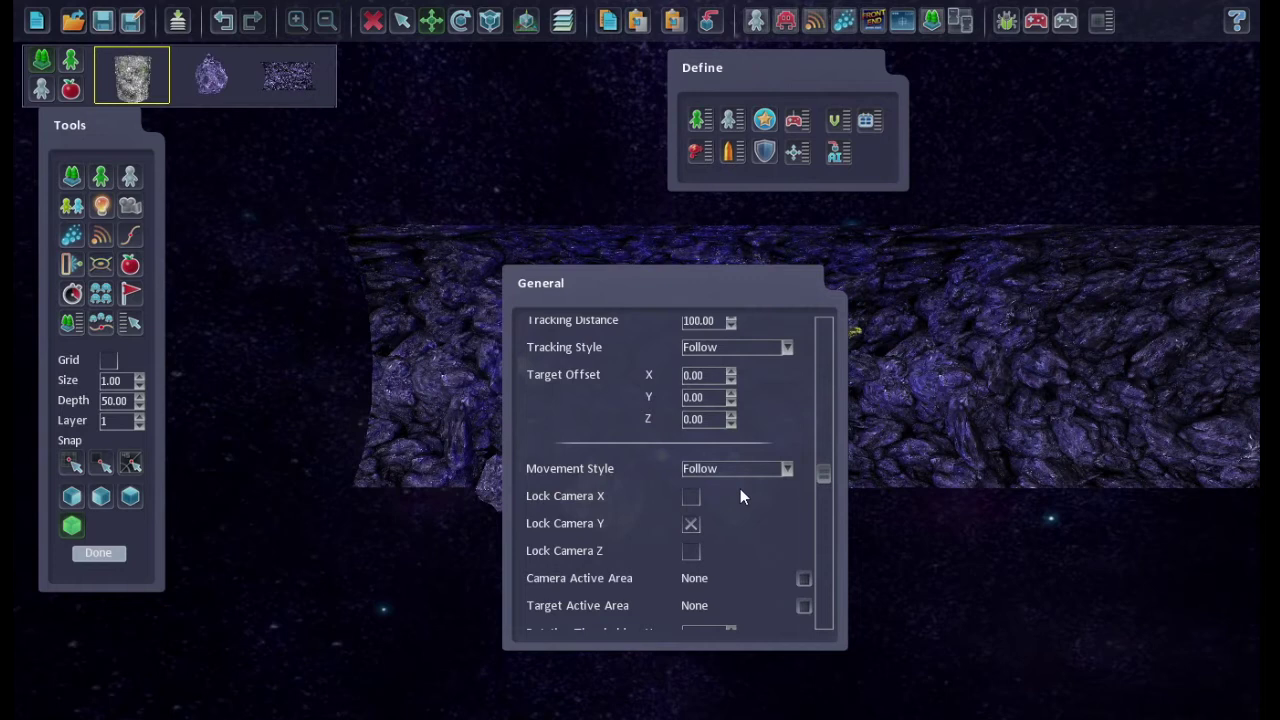
pyautogui.click(928, 547)
pyautogui.click(1064, 22)
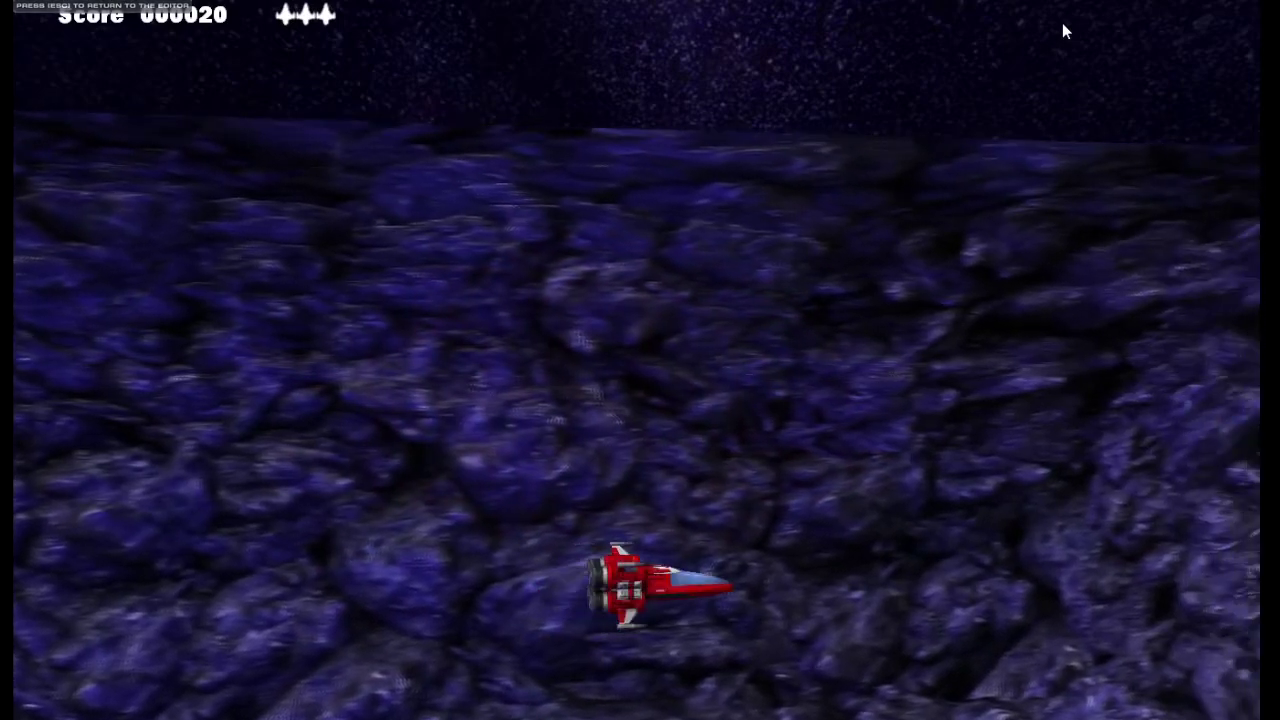
pyautogui.press('Escape')
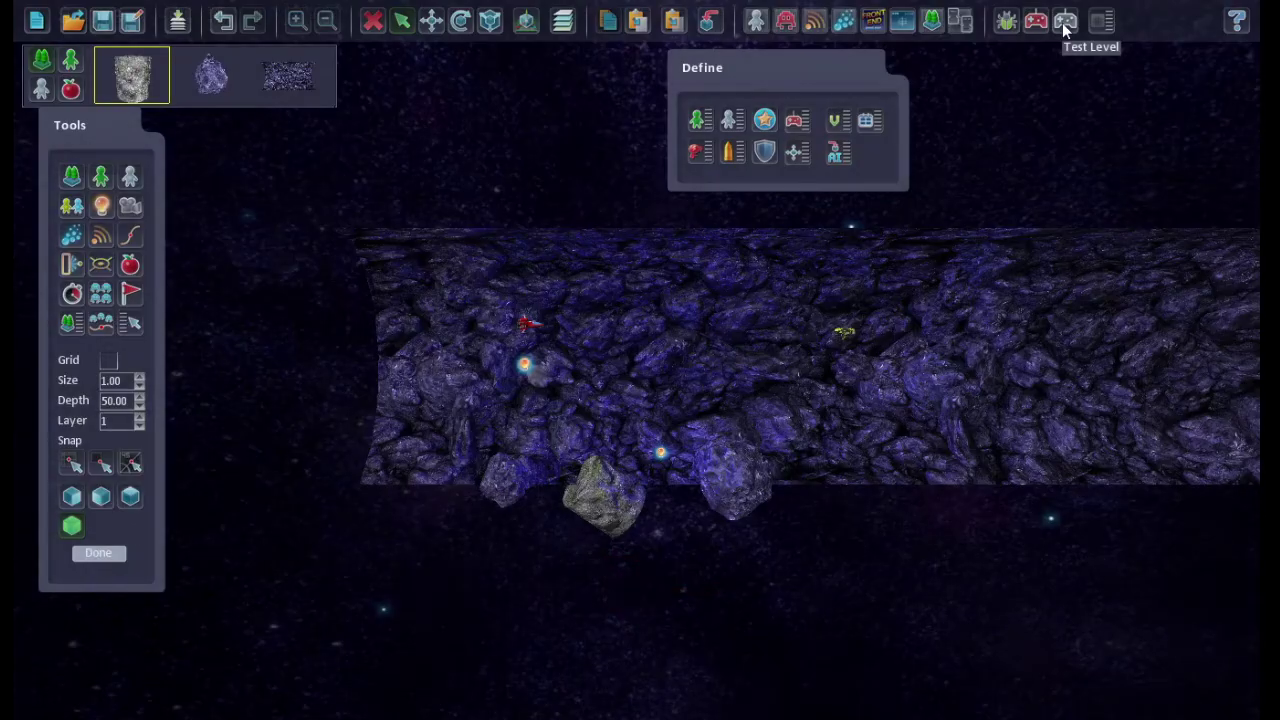
# Drag the red player ship down to Y -38.61 and close its properties
pyautogui.doubleClick(528, 322)
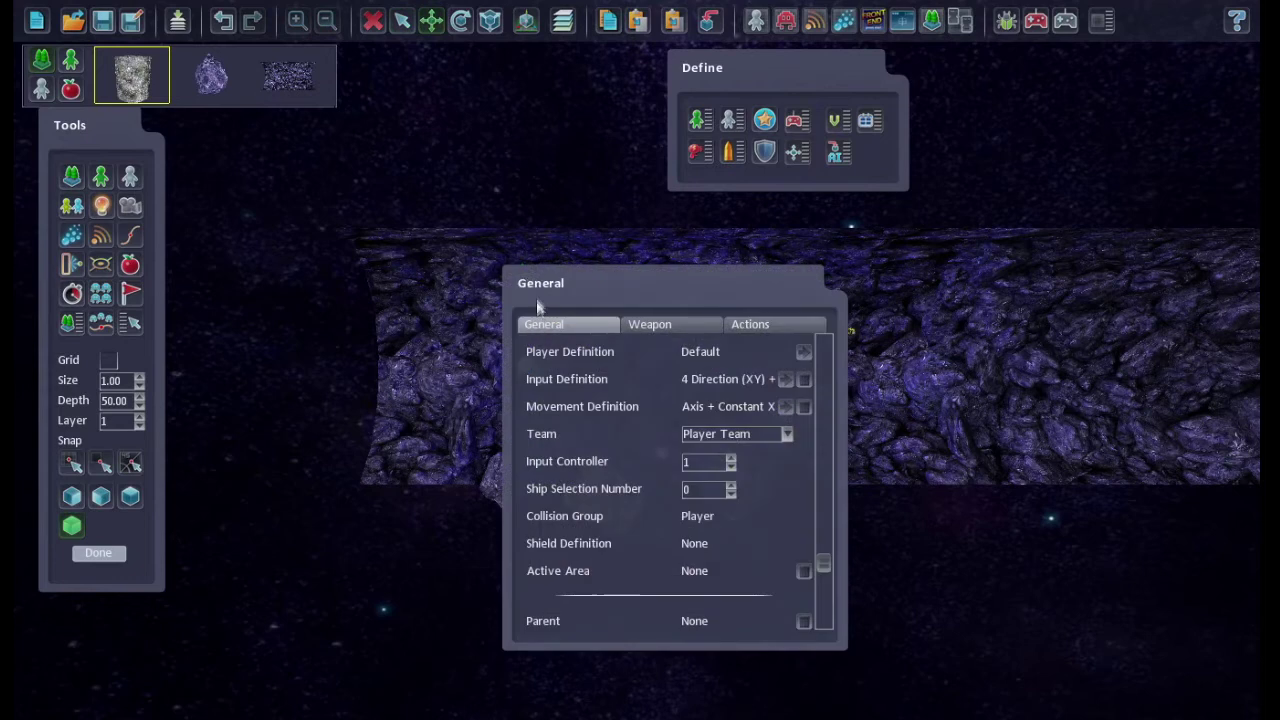
pyautogui.moveTo(566, 286); pyautogui.dragTo(632, 290)
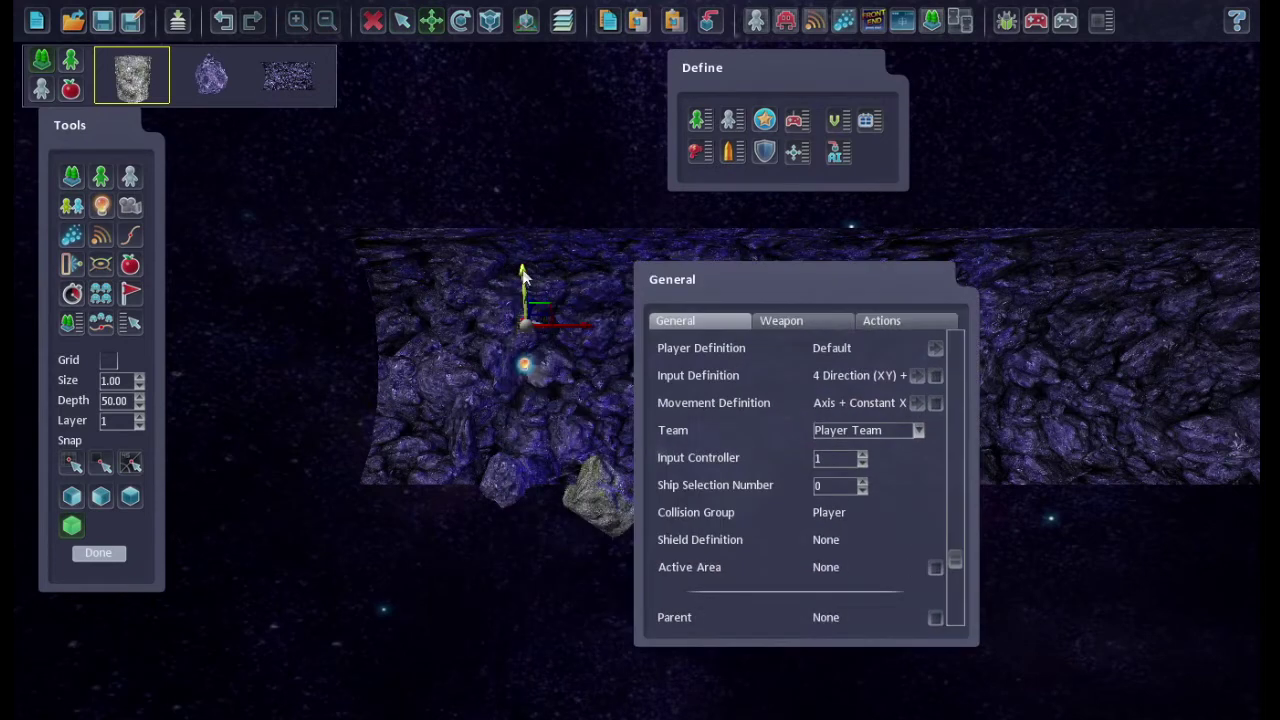
pyautogui.moveTo(523, 278); pyautogui.dragTo(523, 336)
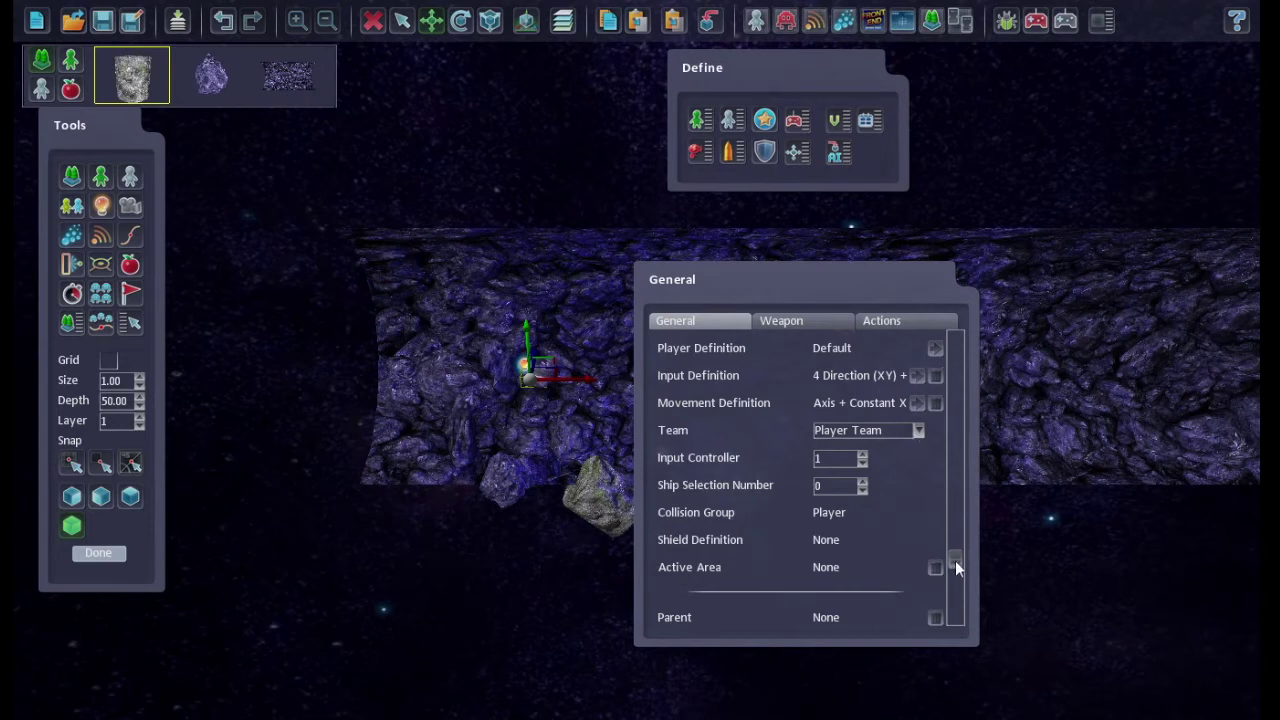
pyautogui.moveTo(955, 560); pyautogui.dragTo(983, 628)
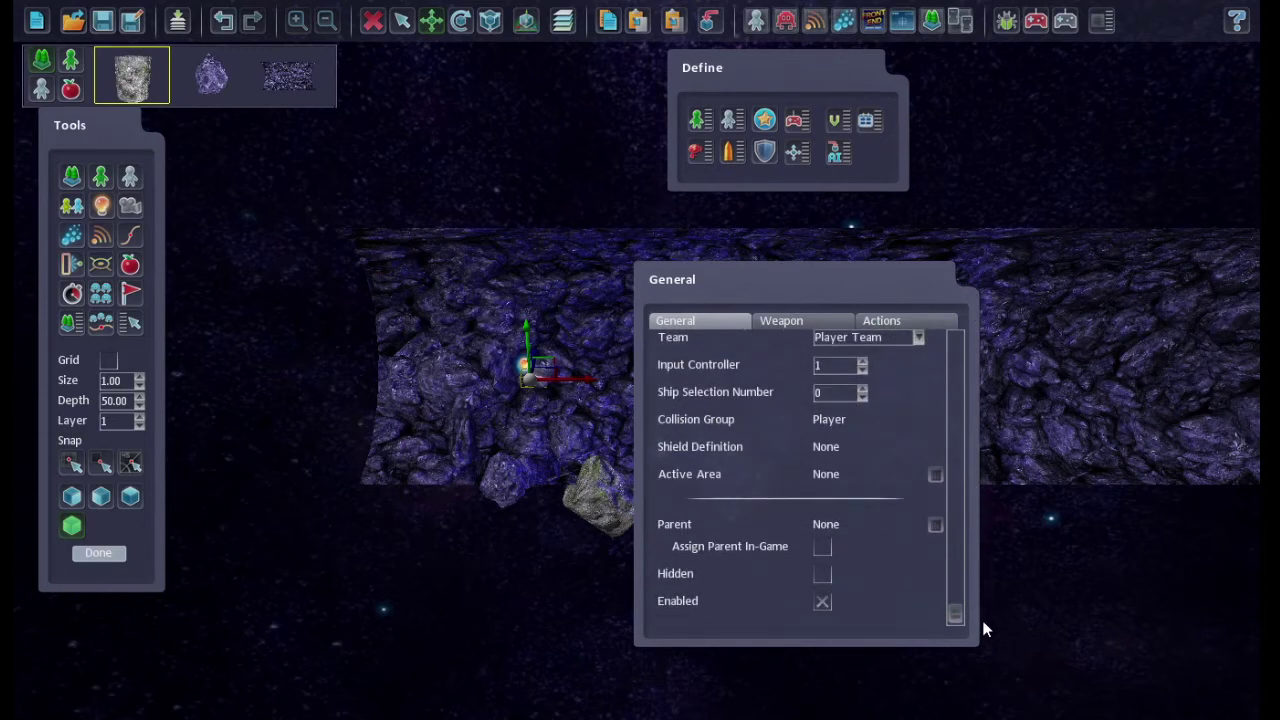
pyautogui.click(574, 627)
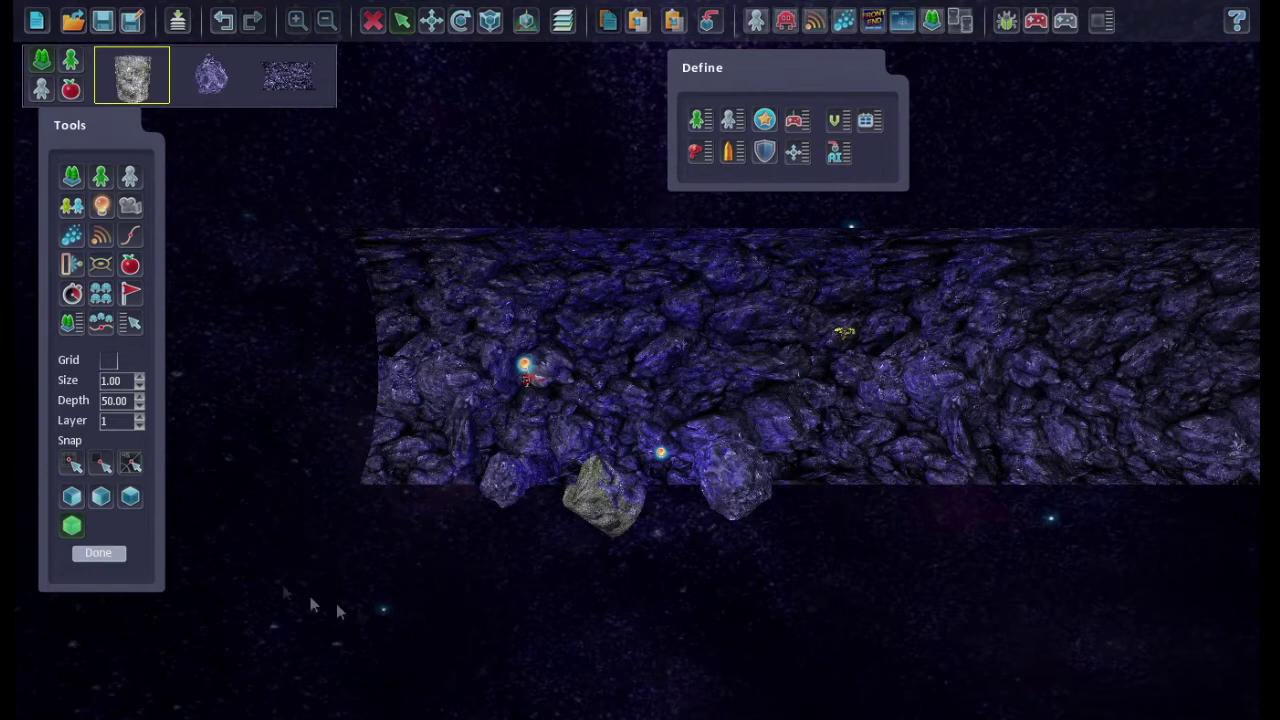
# Select CameraShot_1, set its Tracking Distance to 500 and play-test the level
pyautogui.click(129, 323)
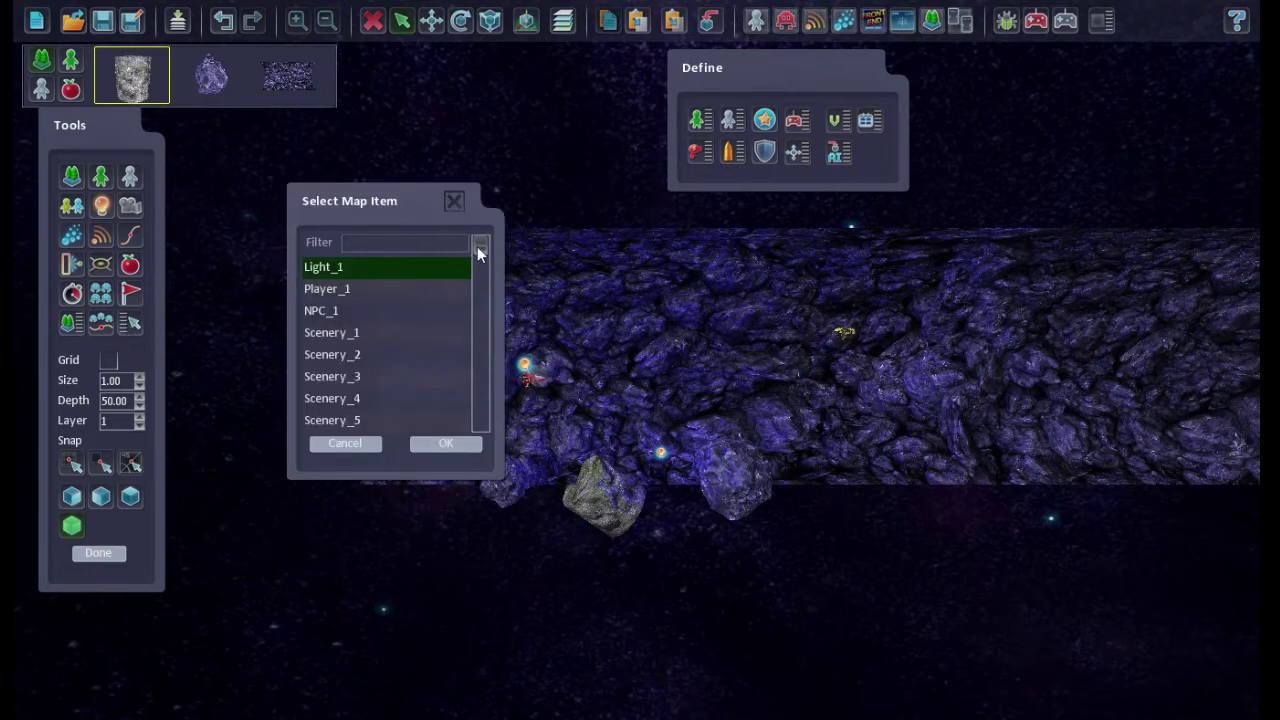
pyautogui.moveTo(477, 246); pyautogui.dragTo(495, 444)
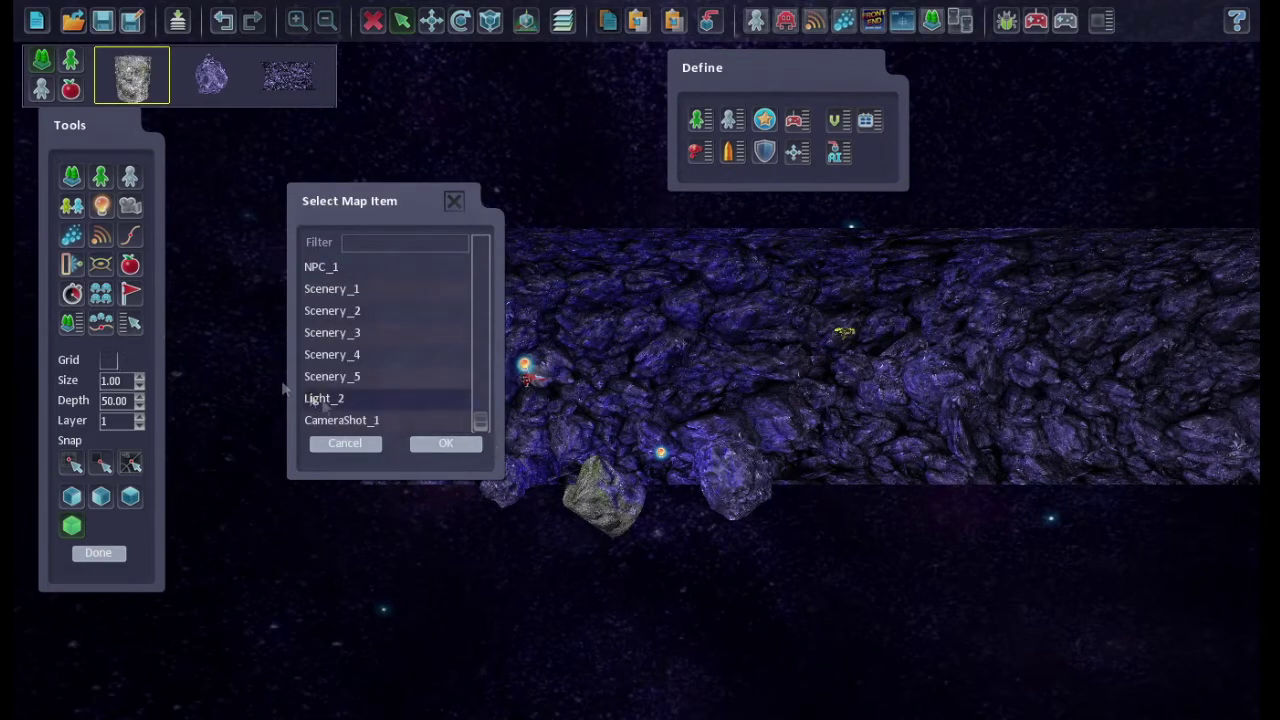
pyautogui.click(345, 420)
pyautogui.click(437, 444)
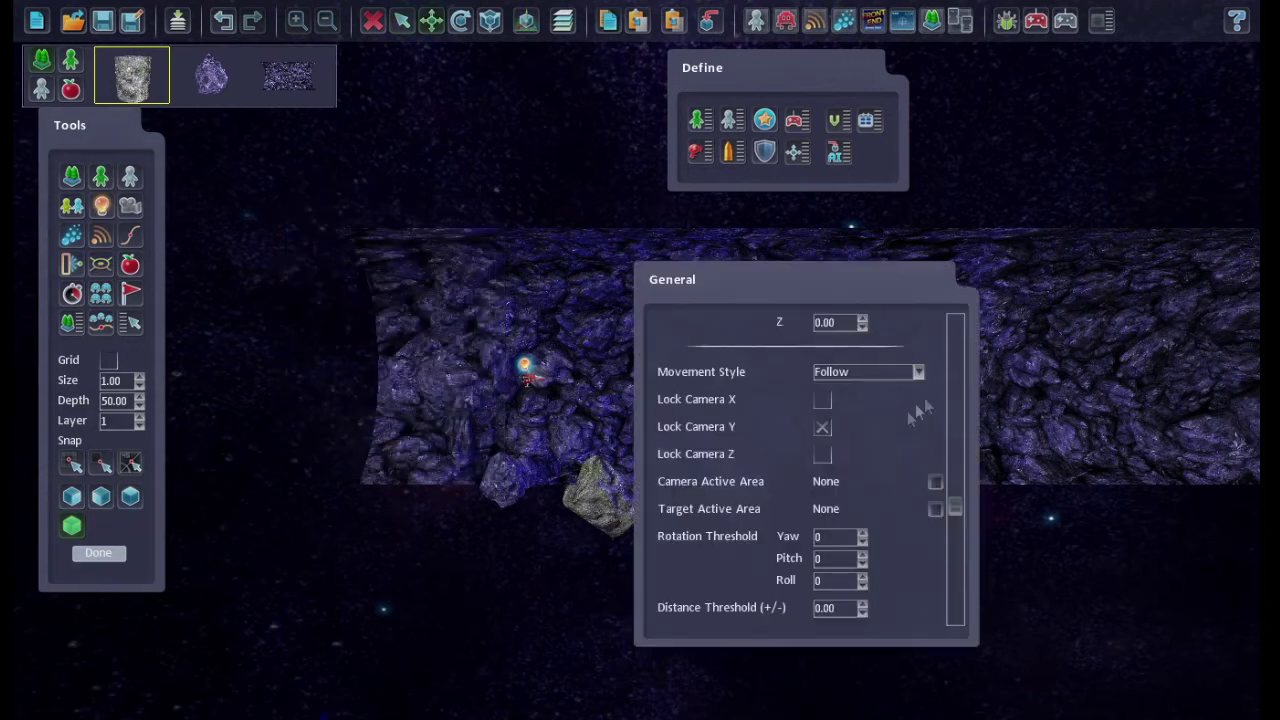
pyautogui.moveTo(955, 508); pyautogui.dragTo(991, 436)
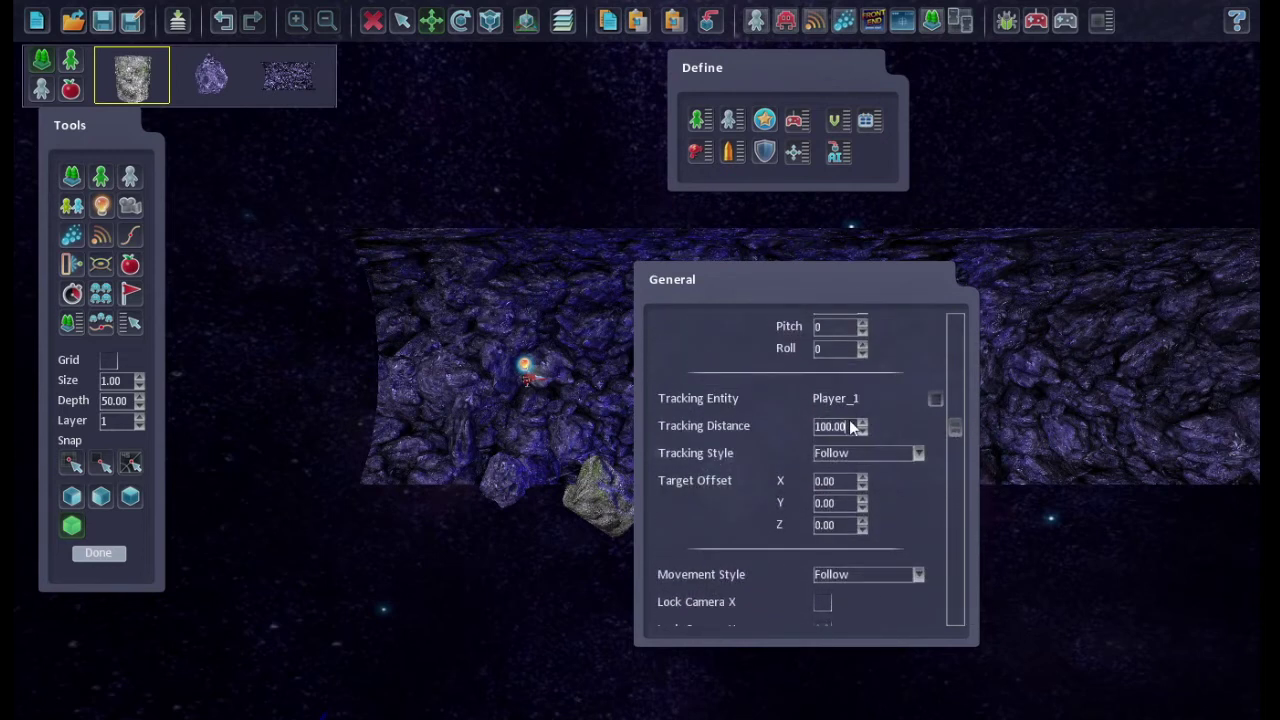
pyautogui.write('500')
pyautogui.click(1065, 20)
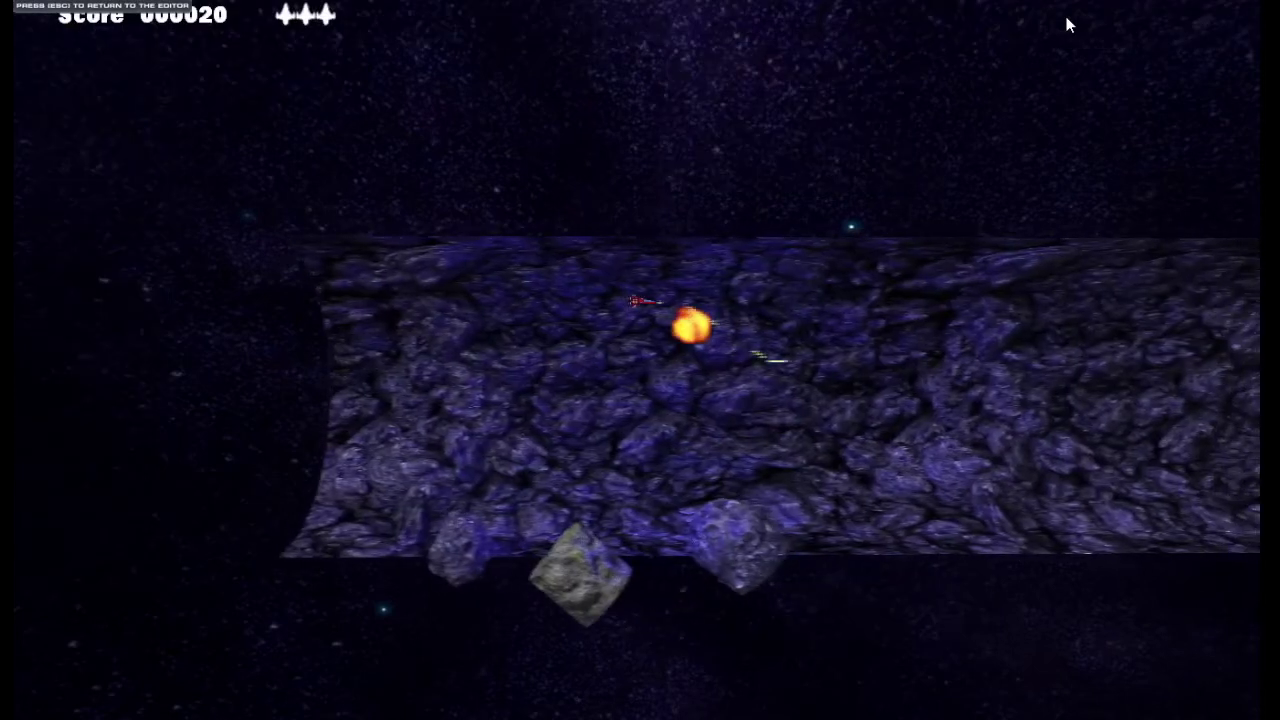
pyautogui.press('Escape')
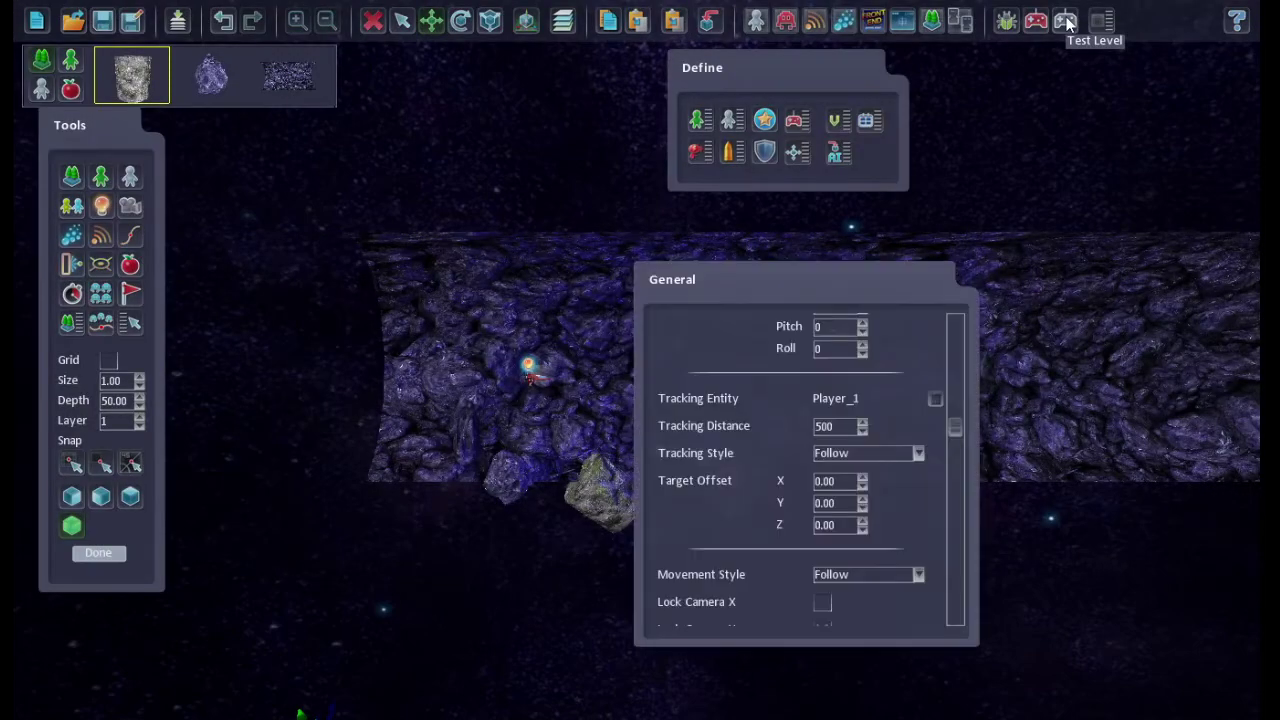
# Change the Tracking Distance to 180 and set Target Offset X to 80
pyautogui.click(826, 427)
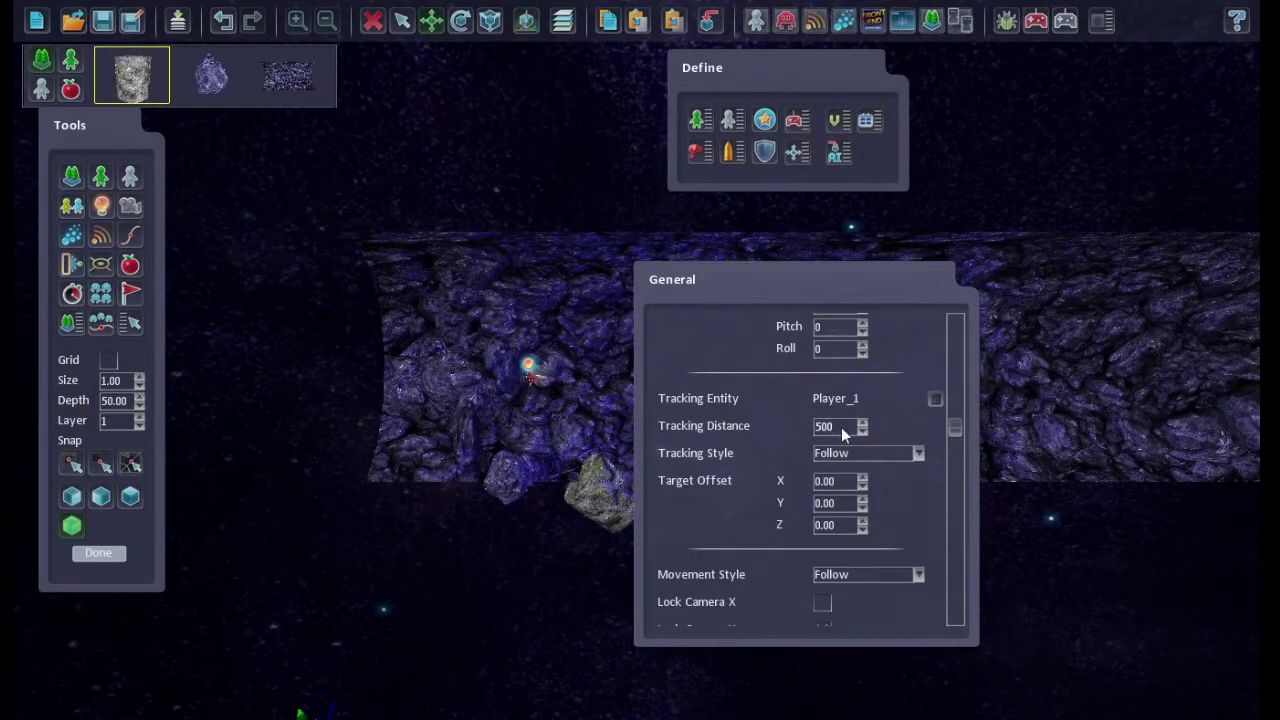
pyautogui.write('180')
pyautogui.moveTo(836, 288); pyautogui.dragTo(1000, 284)
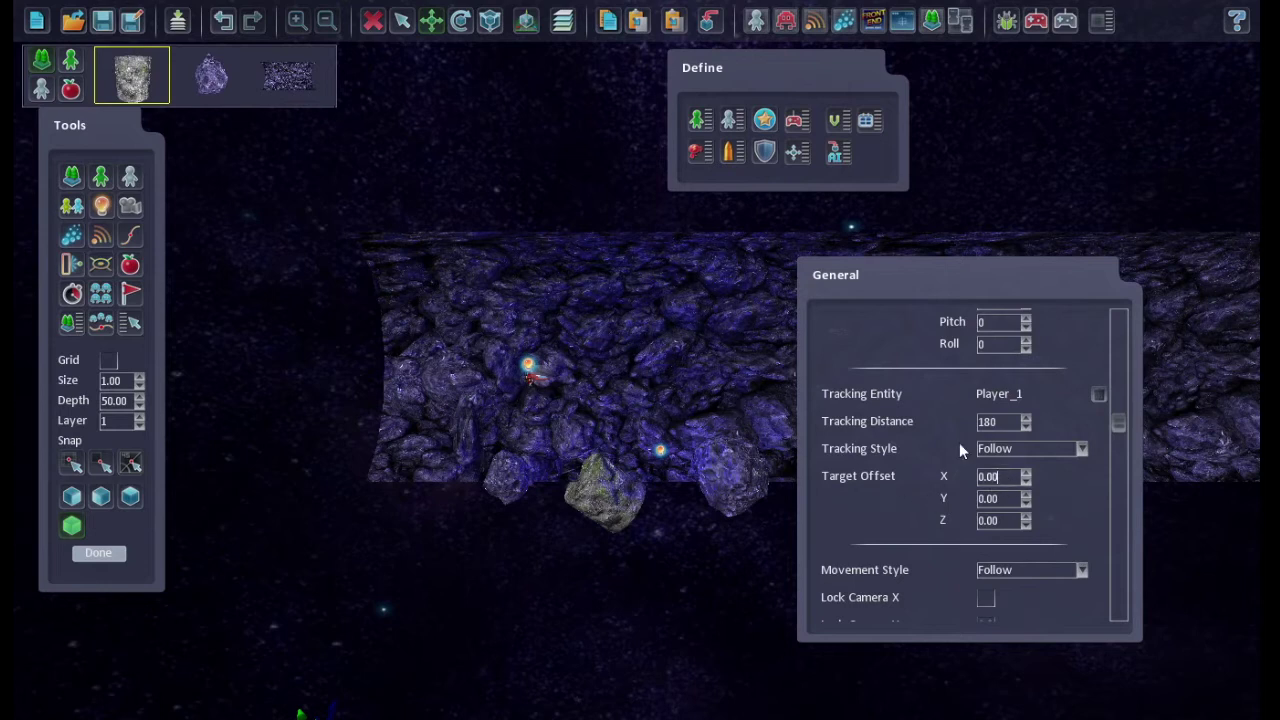
pyautogui.press('Tab')
pyautogui.click(1063, 22)
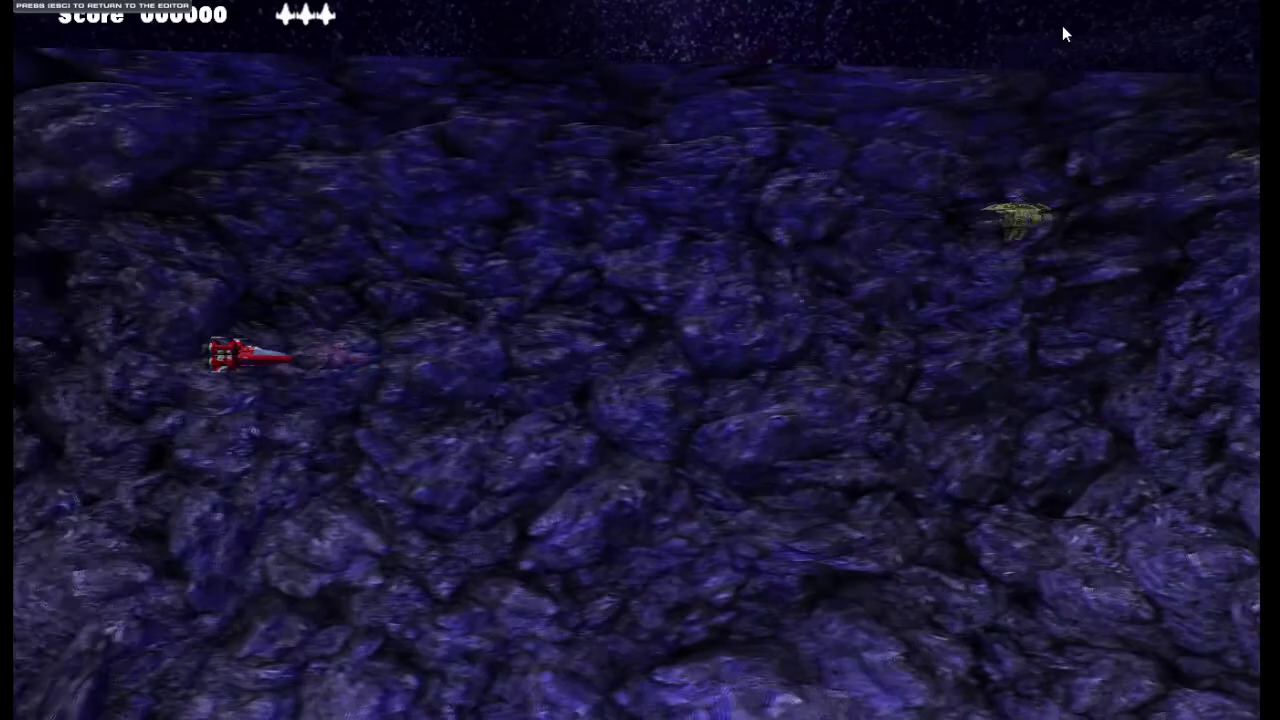
pyautogui.press('space')
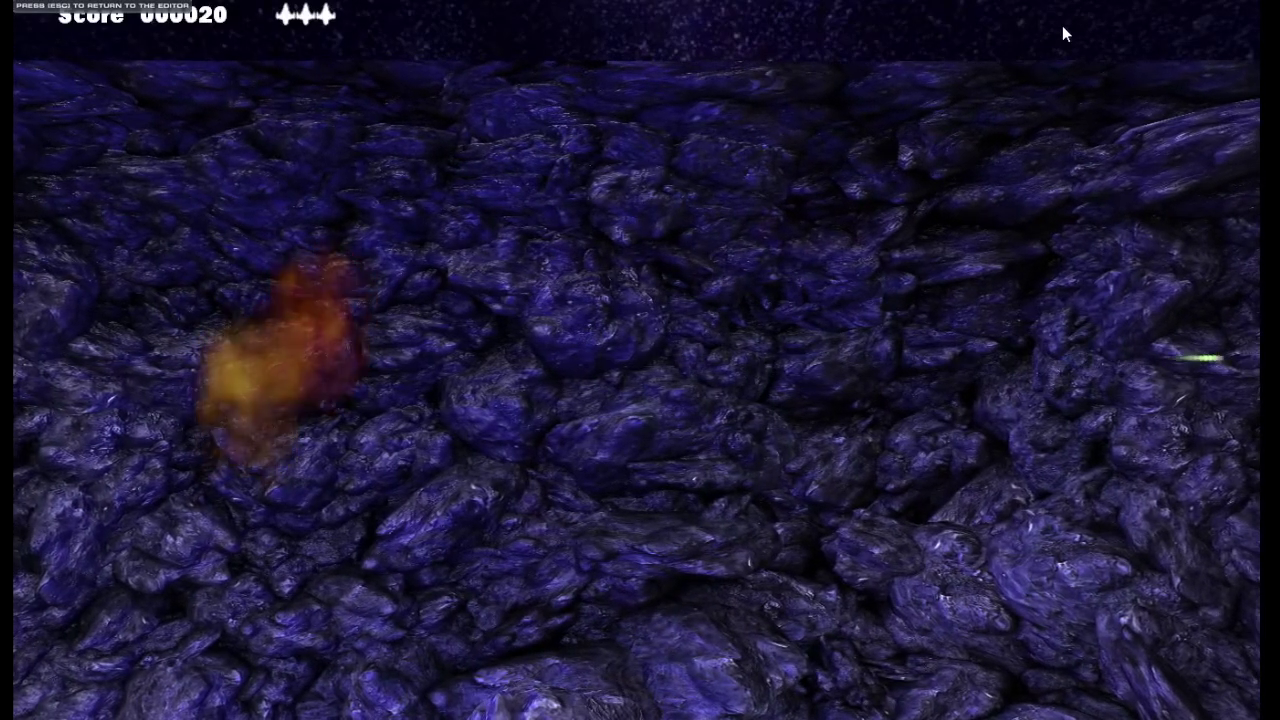
pyautogui.press('Escape')
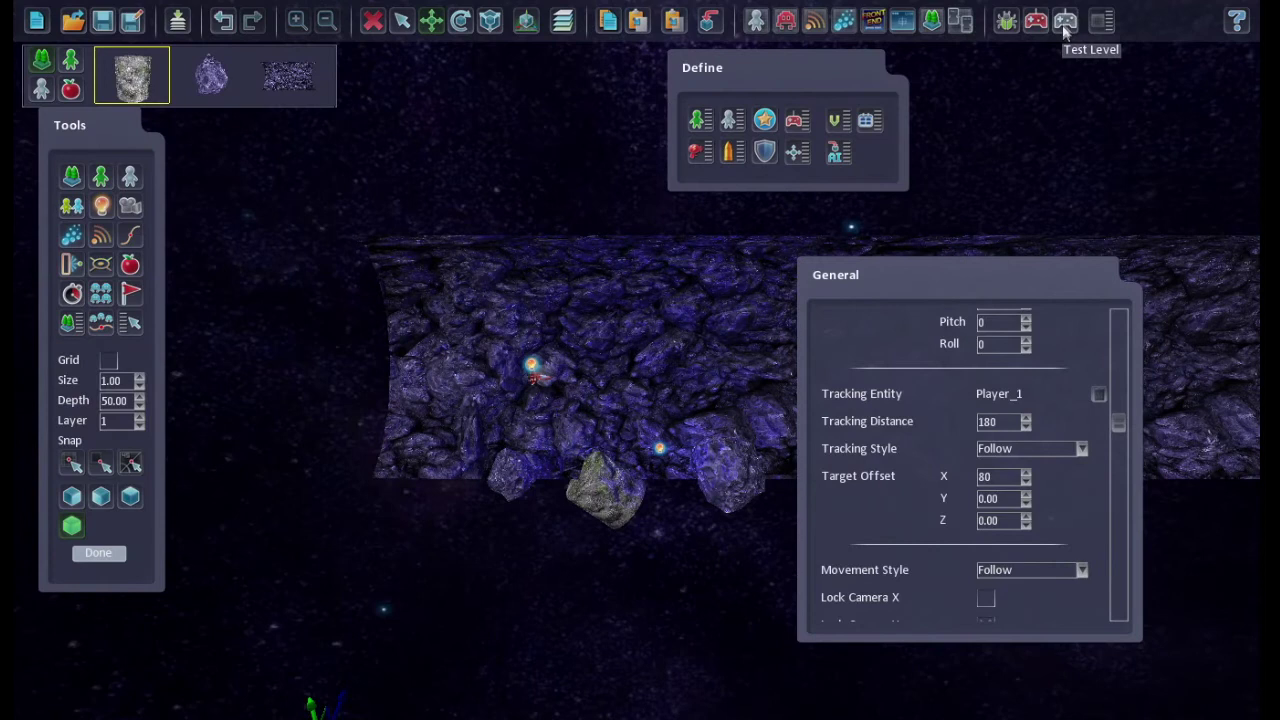
pyautogui.click(532, 366)
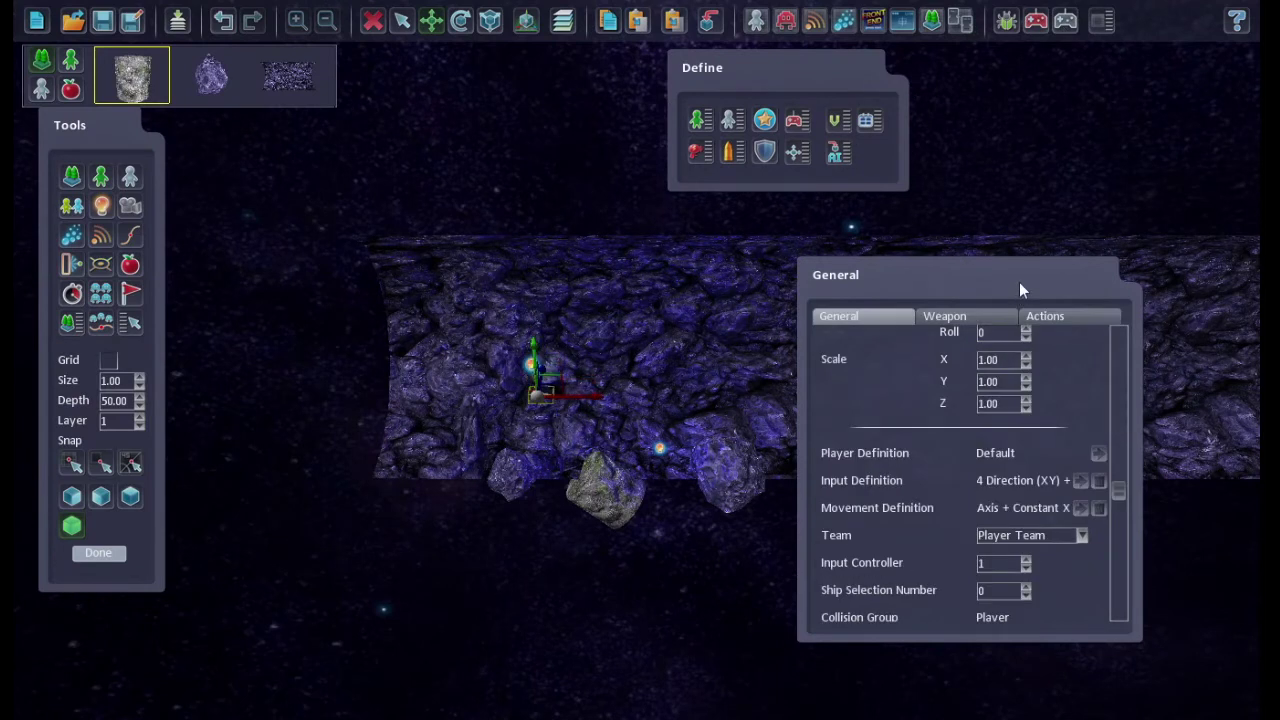
pyautogui.moveTo(1020, 284); pyautogui.dragTo(1003, 327)
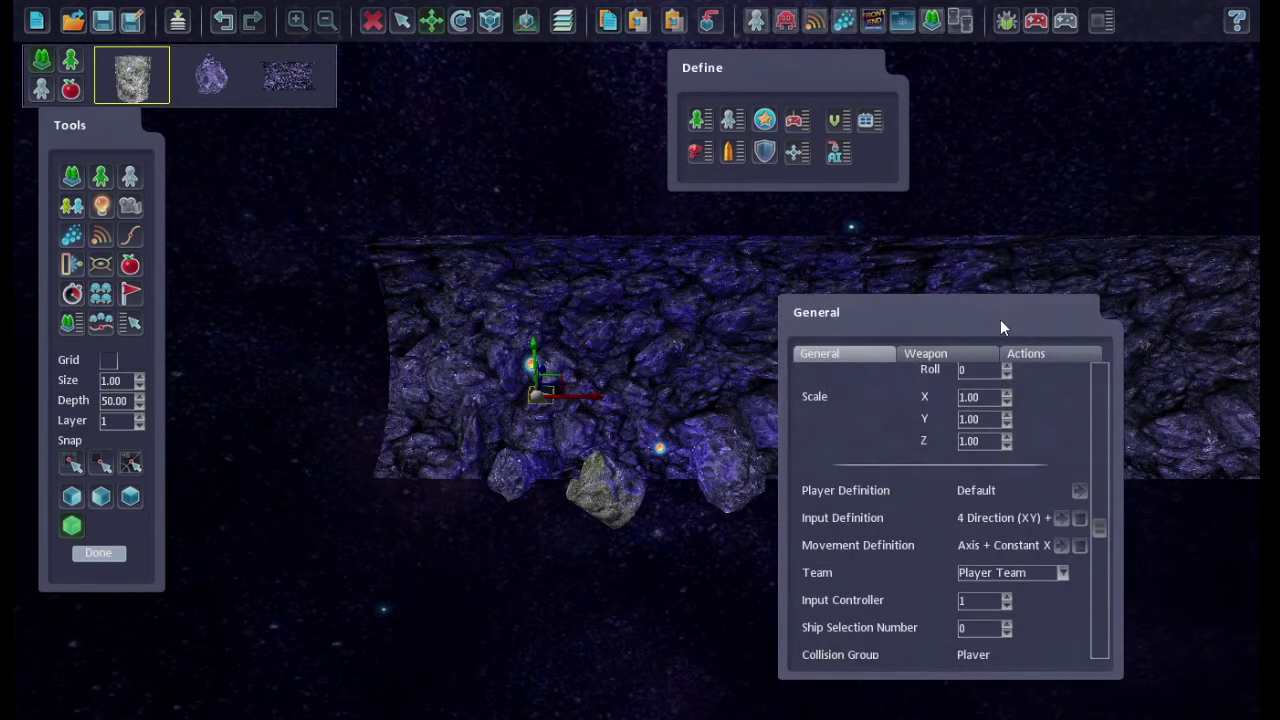
pyautogui.click(1063, 36)
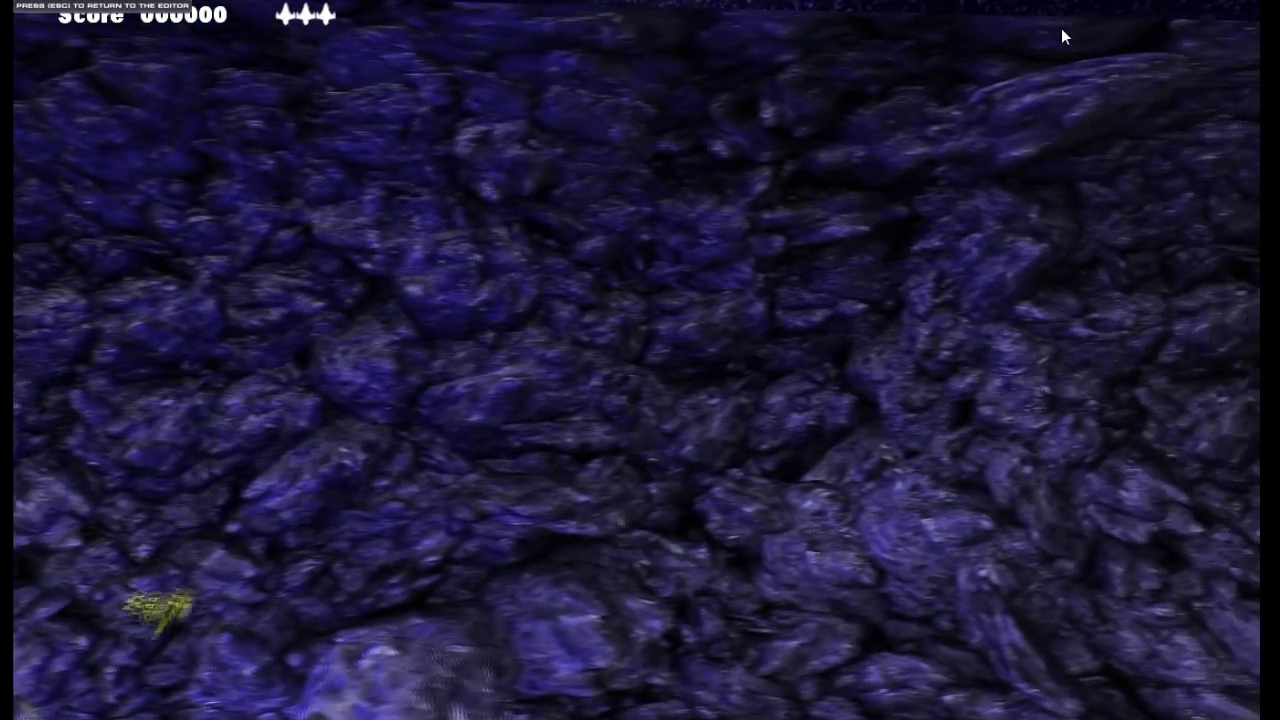
pyautogui.press('Escape')
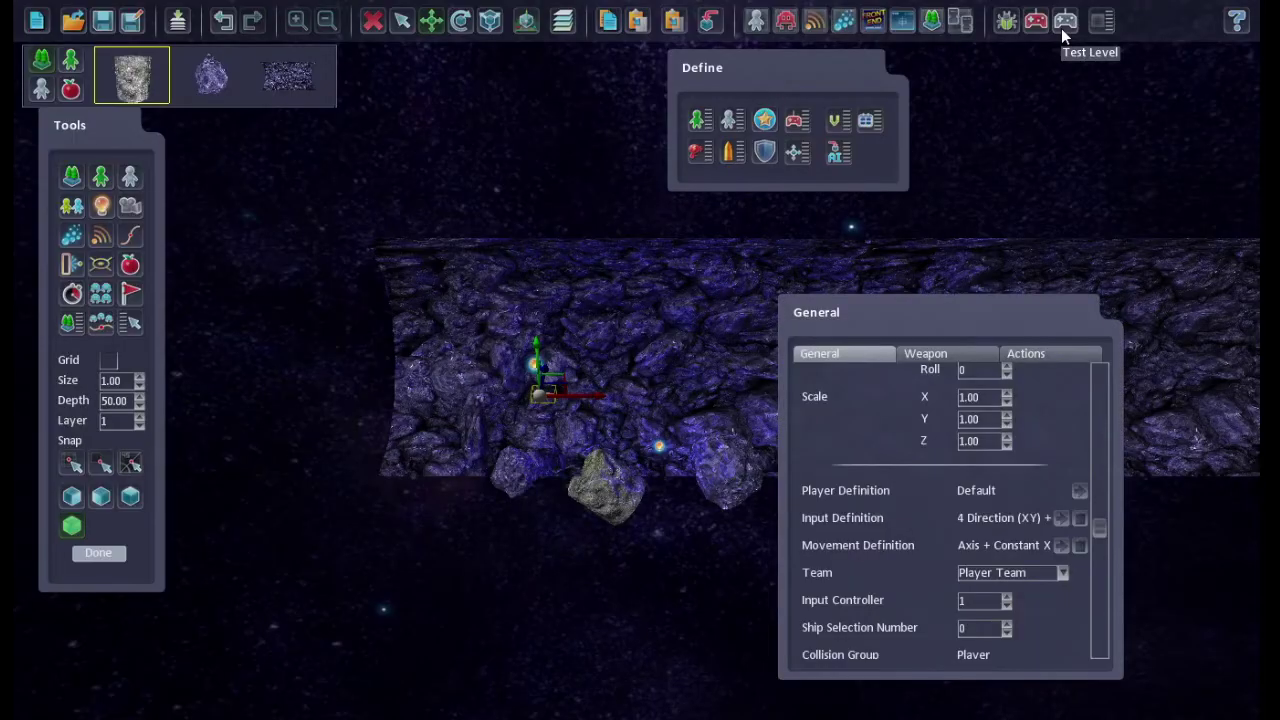
# Place a trial trigger, reset the player ship's layer to 0, then delete the trigger
pyautogui.click(72, 264)
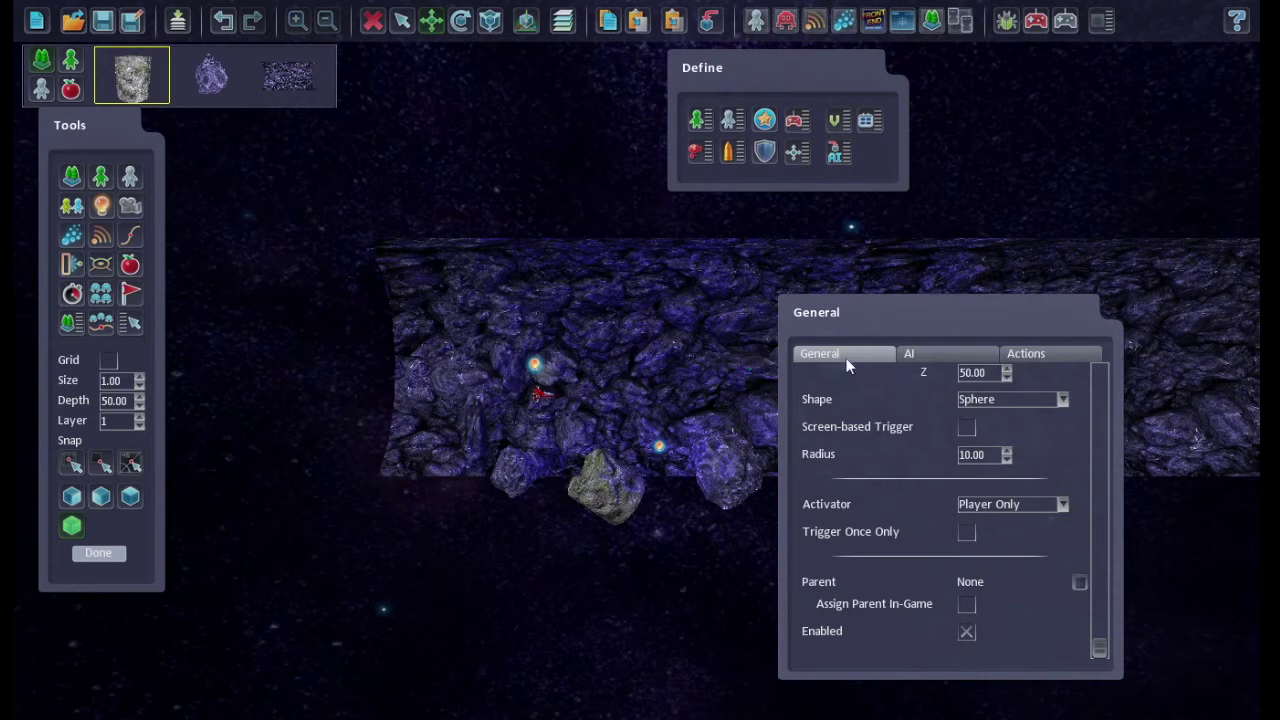
pyautogui.moveTo(899, 318); pyautogui.dragTo(849, 481)
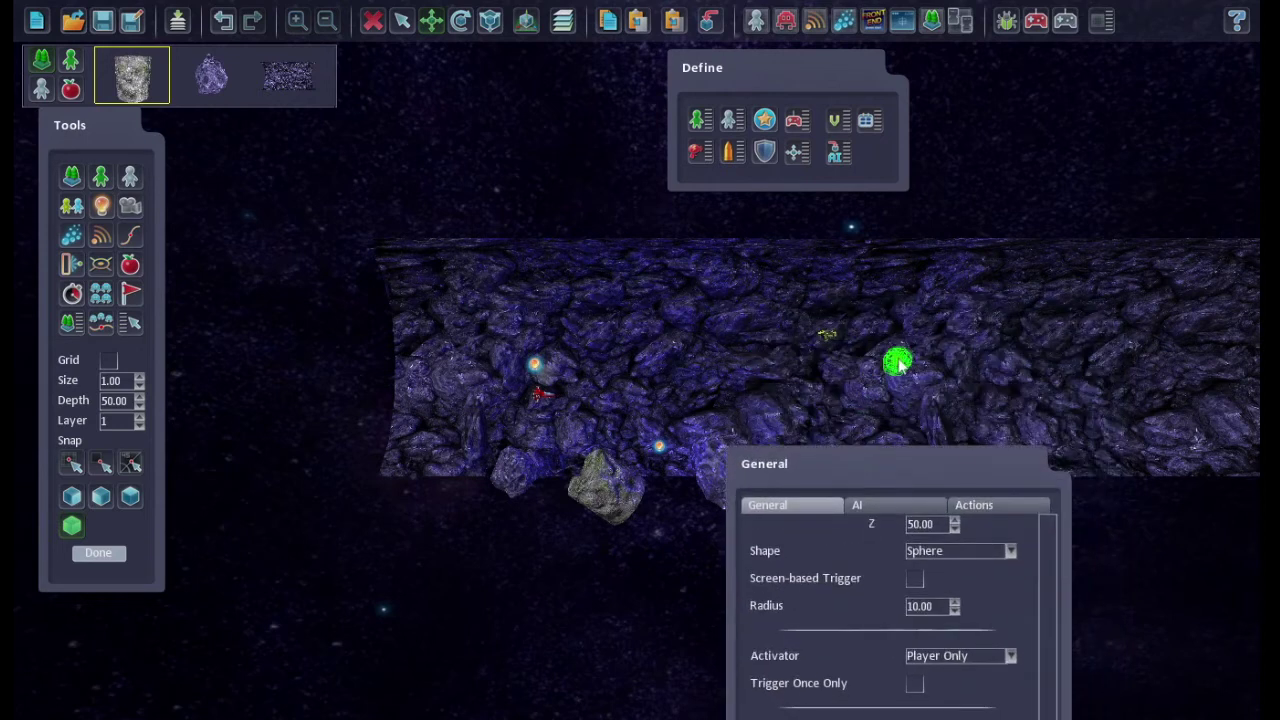
pyautogui.click(900, 372)
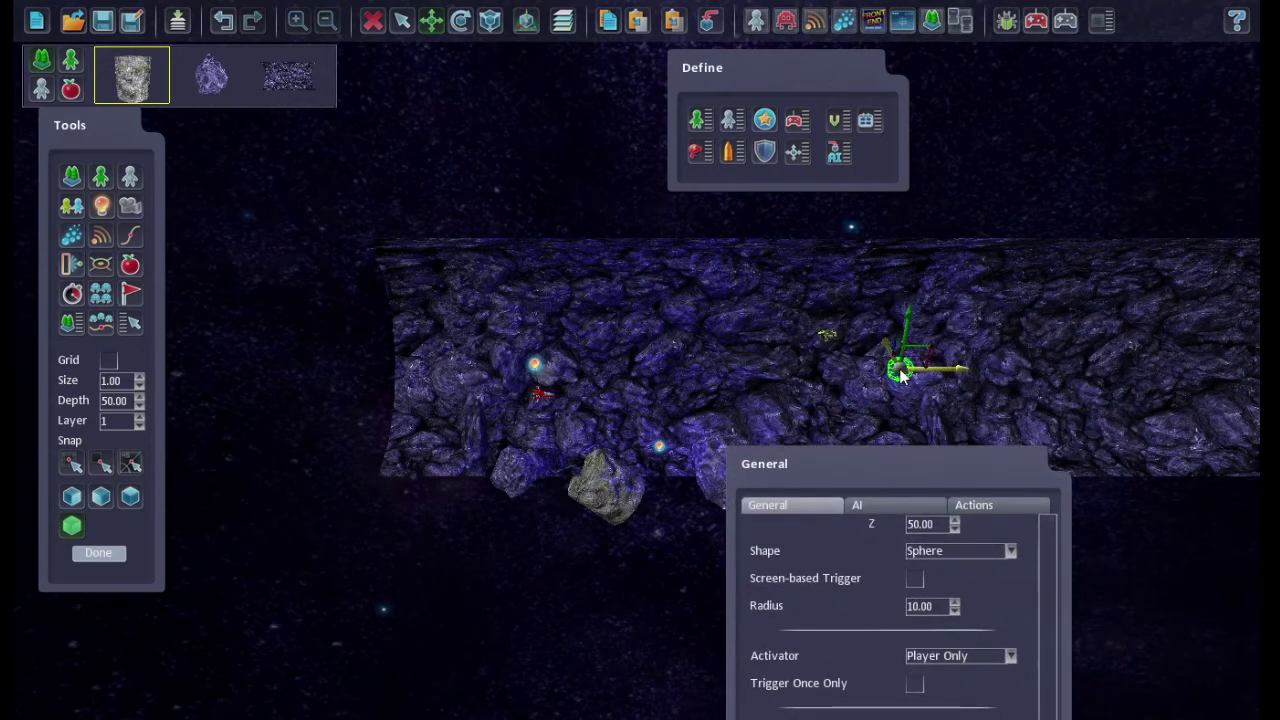
pyautogui.click(545, 393)
pyautogui.click(544, 392)
pyautogui.moveTo(975, 472); pyautogui.dragTo(633, 294)
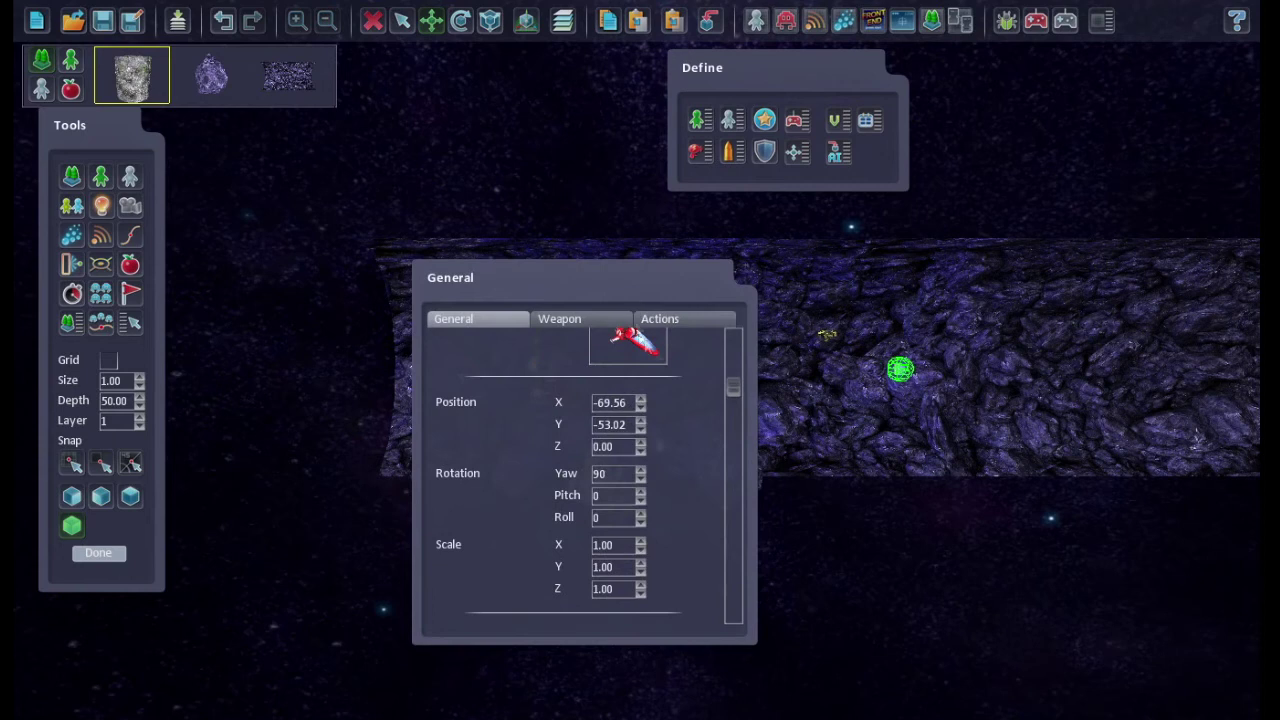
pyautogui.click(139, 425)
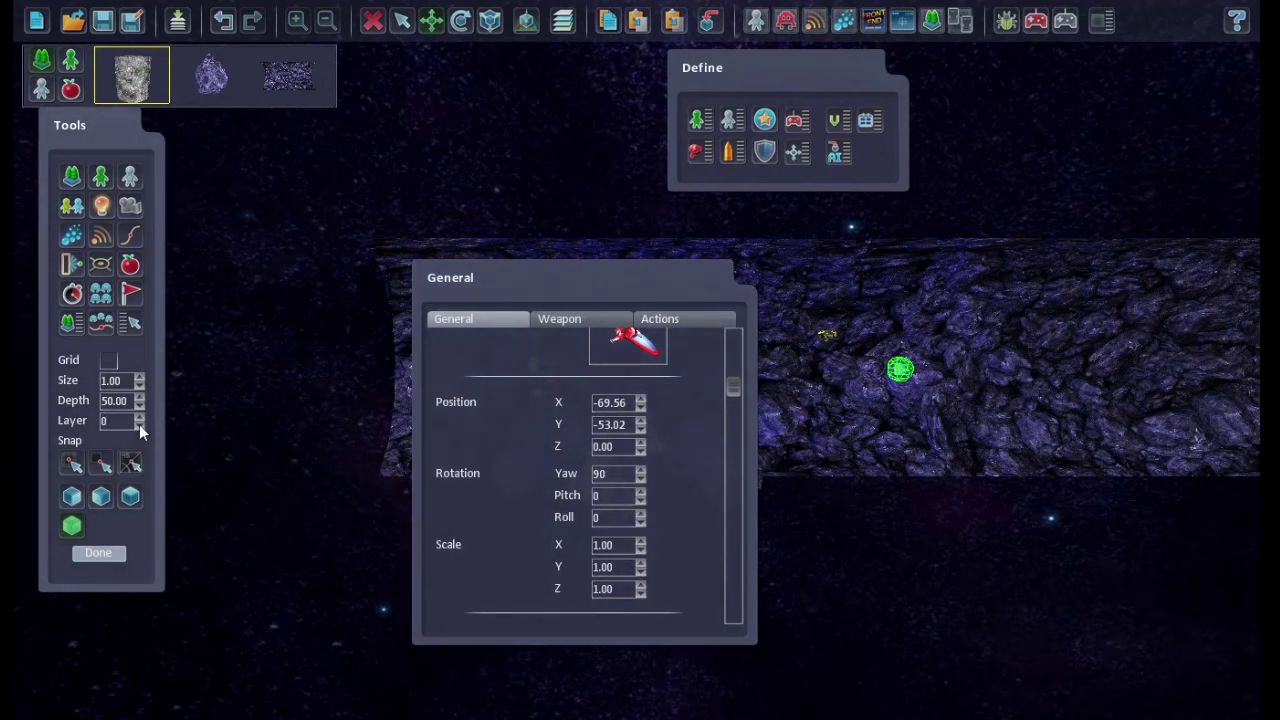
pyautogui.click(900, 370)
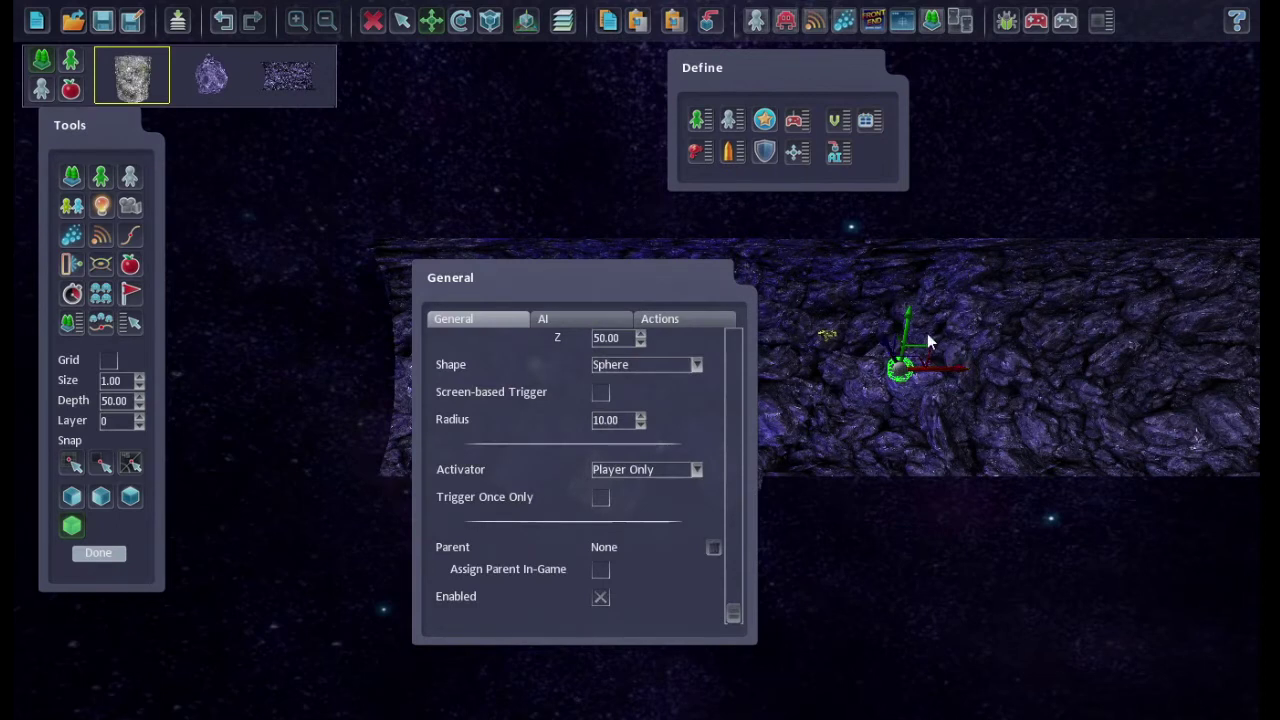
pyautogui.press('Delete')
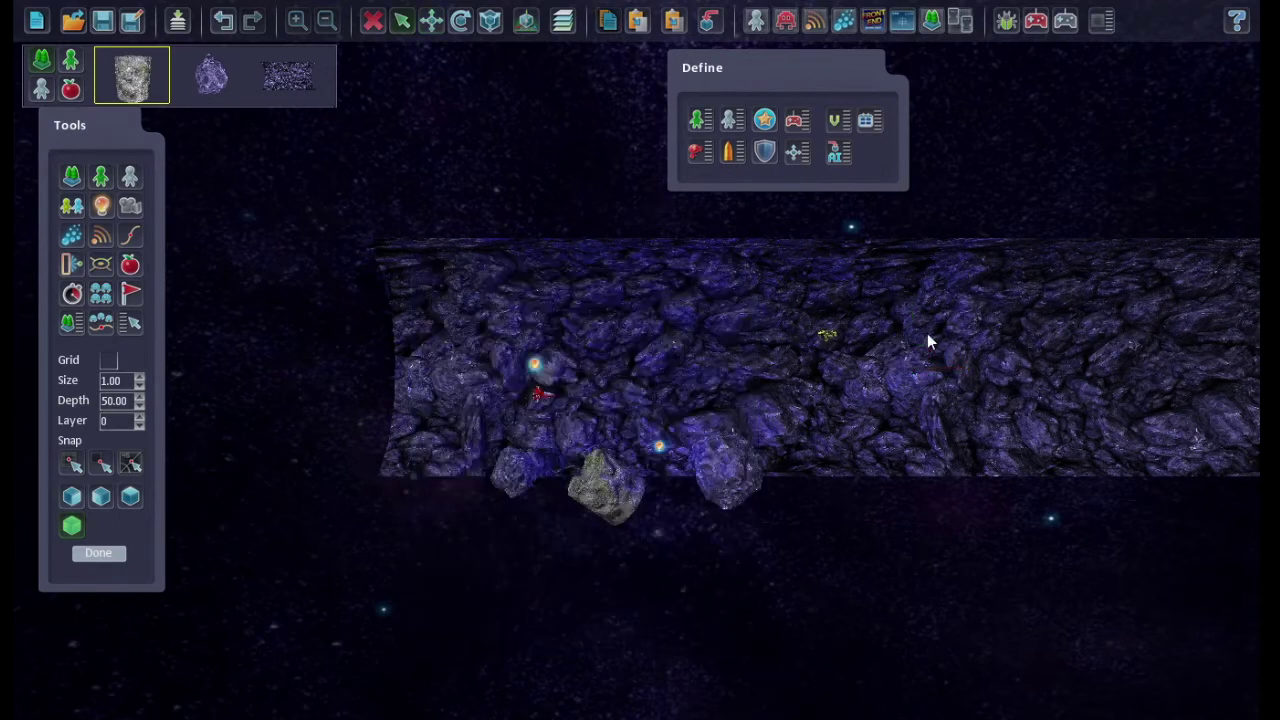
# Place a new trigger, Trigger_2, in the cave and change its shape to Box
pyautogui.click(71, 264)
pyautogui.click(915, 402)
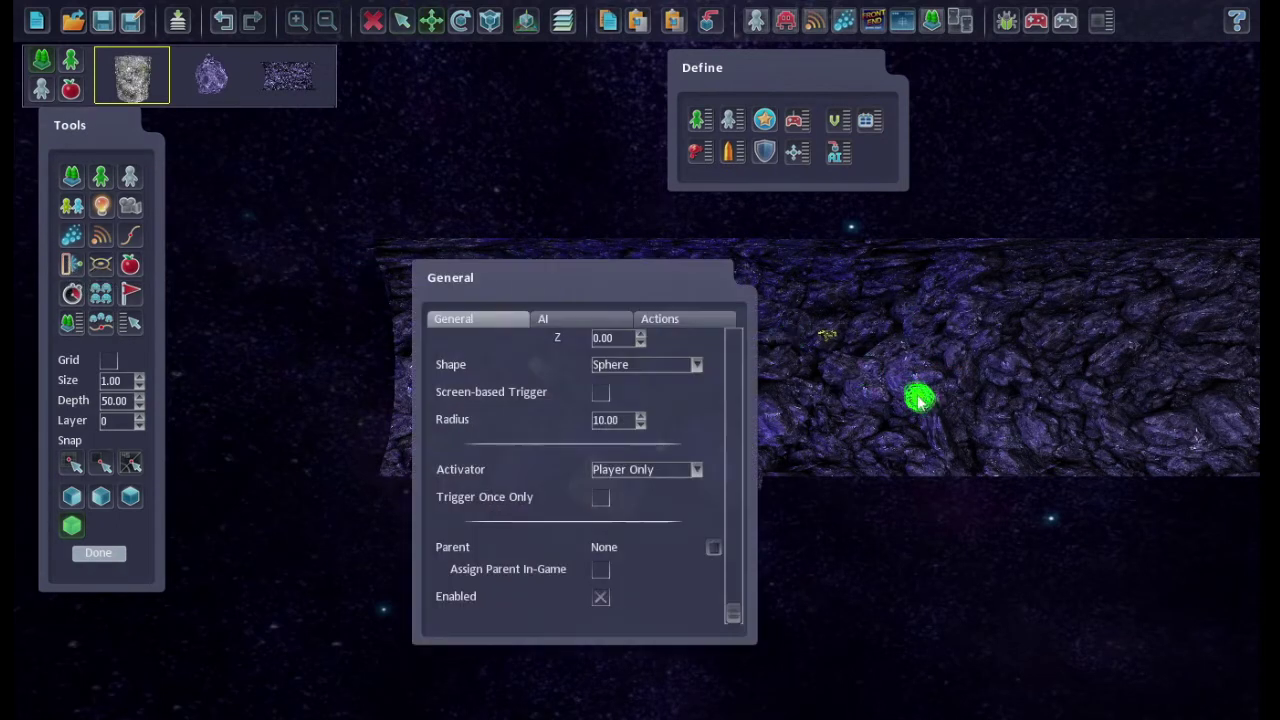
pyautogui.moveTo(919, 400); pyautogui.dragTo(916, 387)
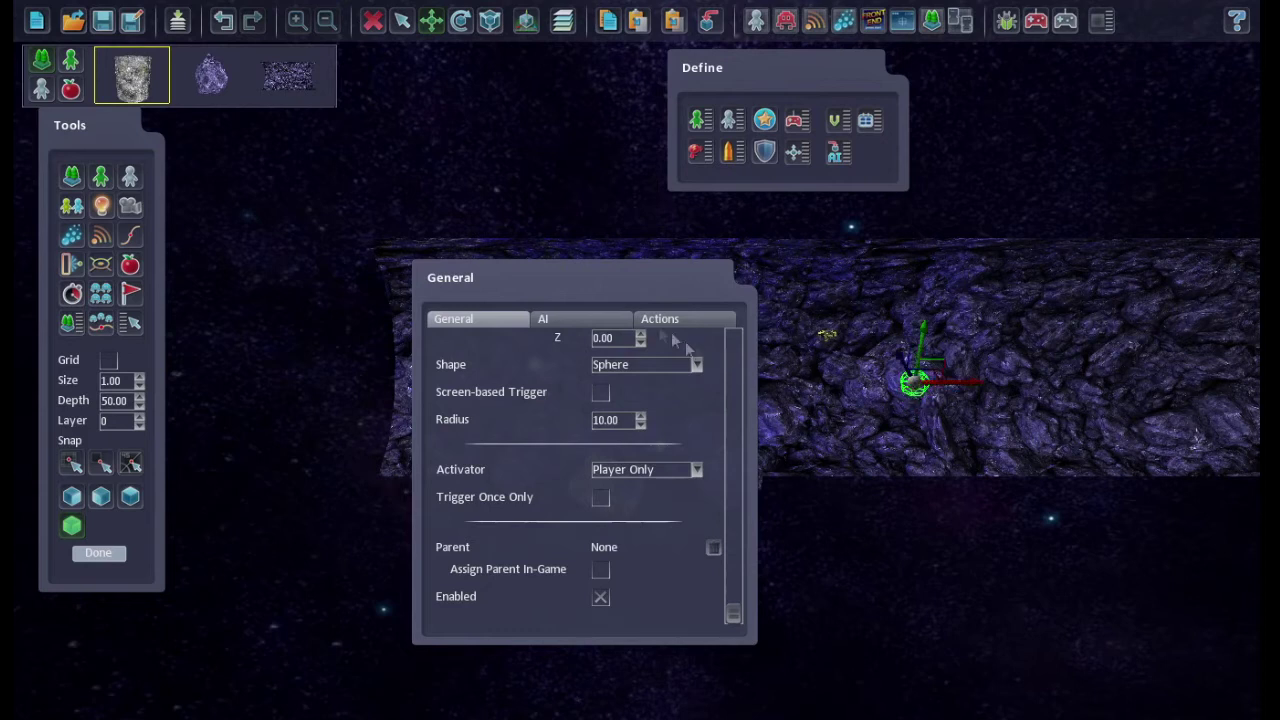
pyautogui.moveTo(595, 285); pyautogui.dragTo(298, 306)
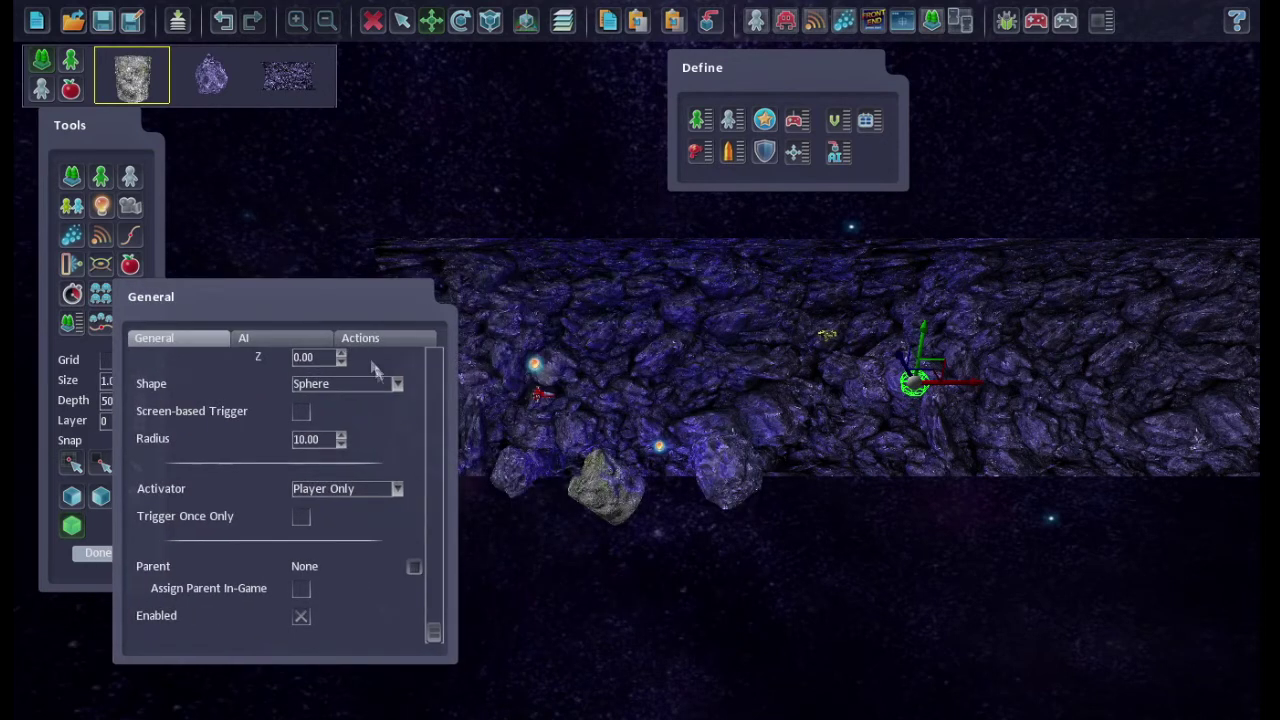
pyautogui.moveTo(434, 629); pyautogui.dragTo(448, 367)
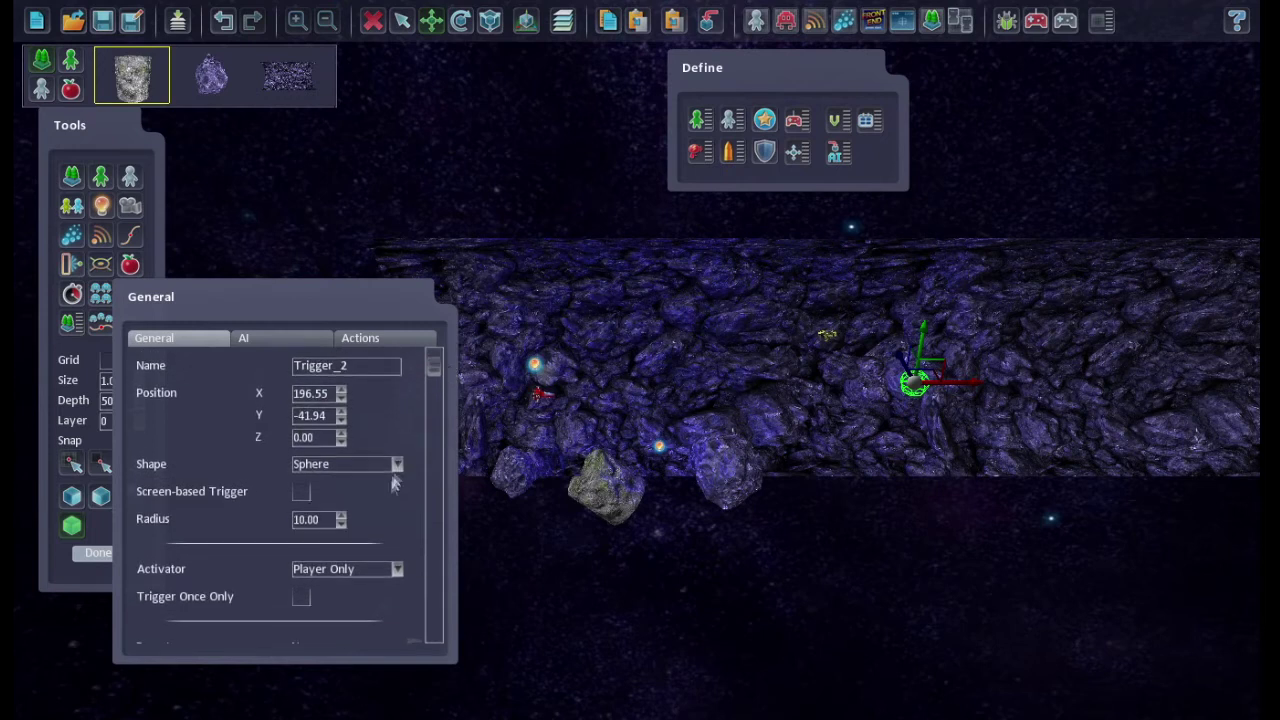
pyautogui.click(397, 464)
pyautogui.click(373, 492)
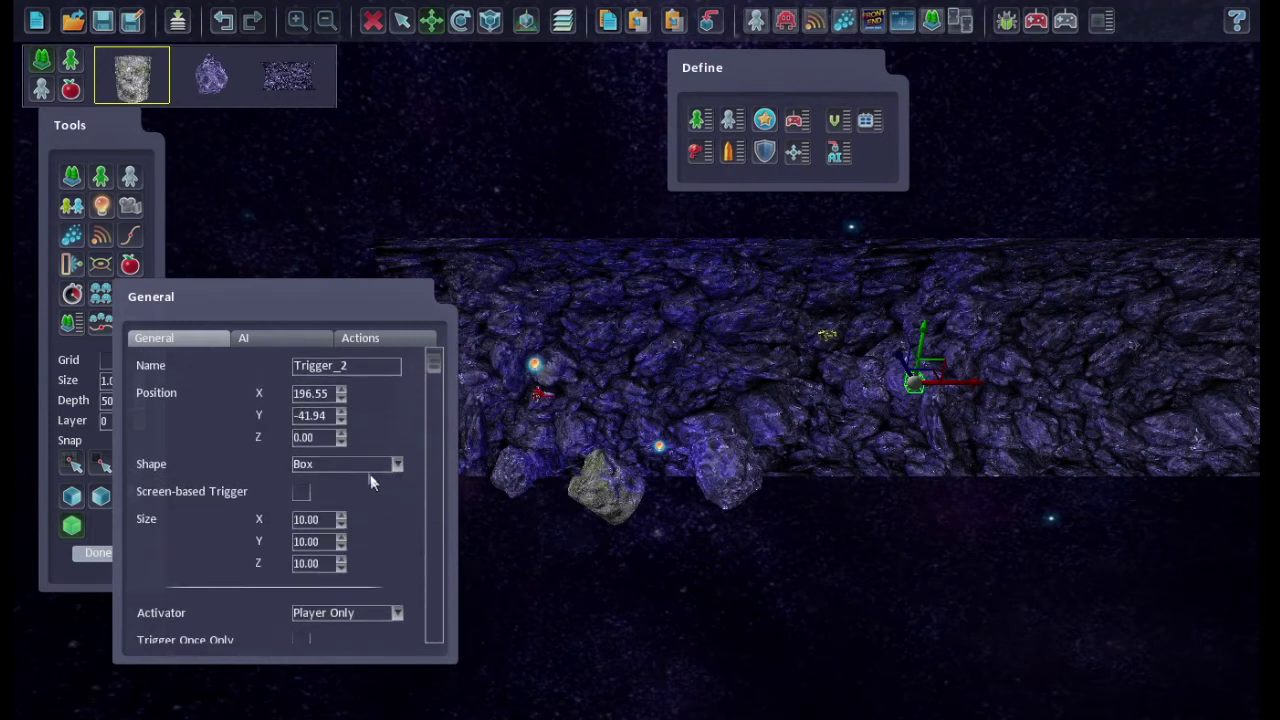
# Size the box trigger to 500 along X and 130 along Y
pyautogui.moveTo(331, 302); pyautogui.dragTo(417, 186)
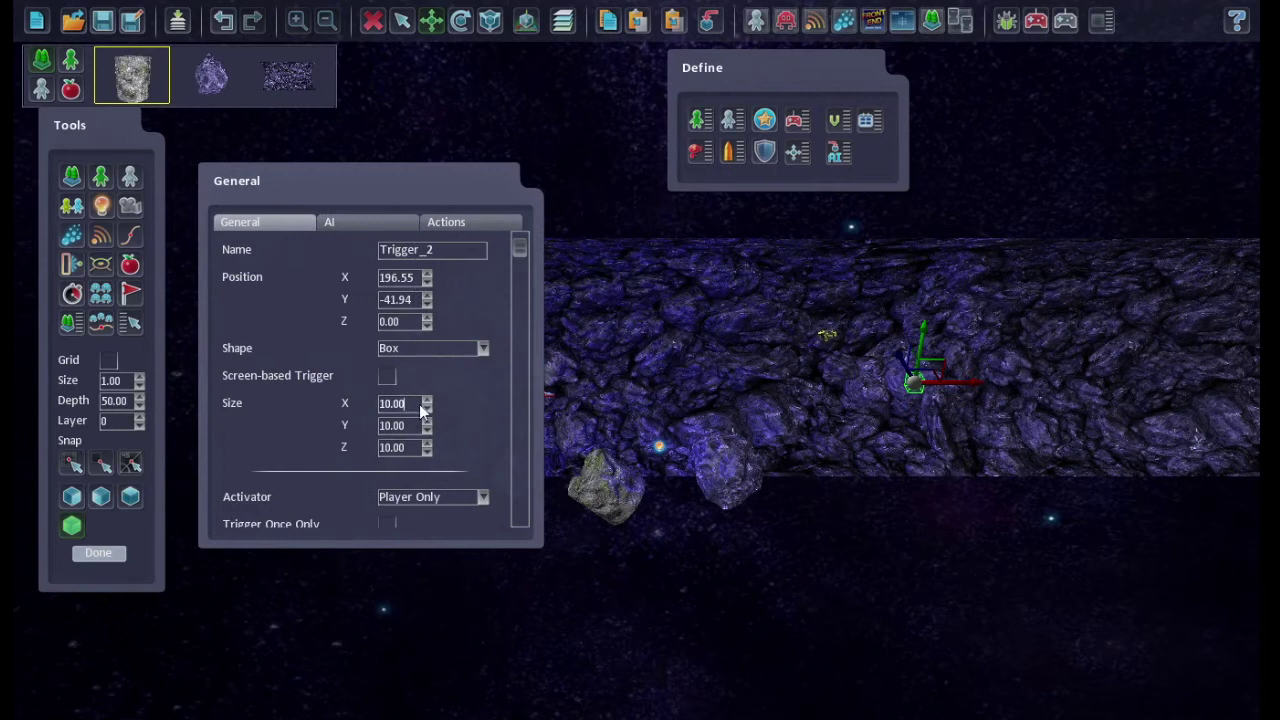
pyautogui.click(386, 403)
pyautogui.press('BackSpace')
pyautogui.press('BackSpace')
pyautogui.press('BackSpace')
pyautogui.press('BackSpace')
pyautogui.press('BackSpace')
pyautogui.write('500')
pyautogui.press('Return')
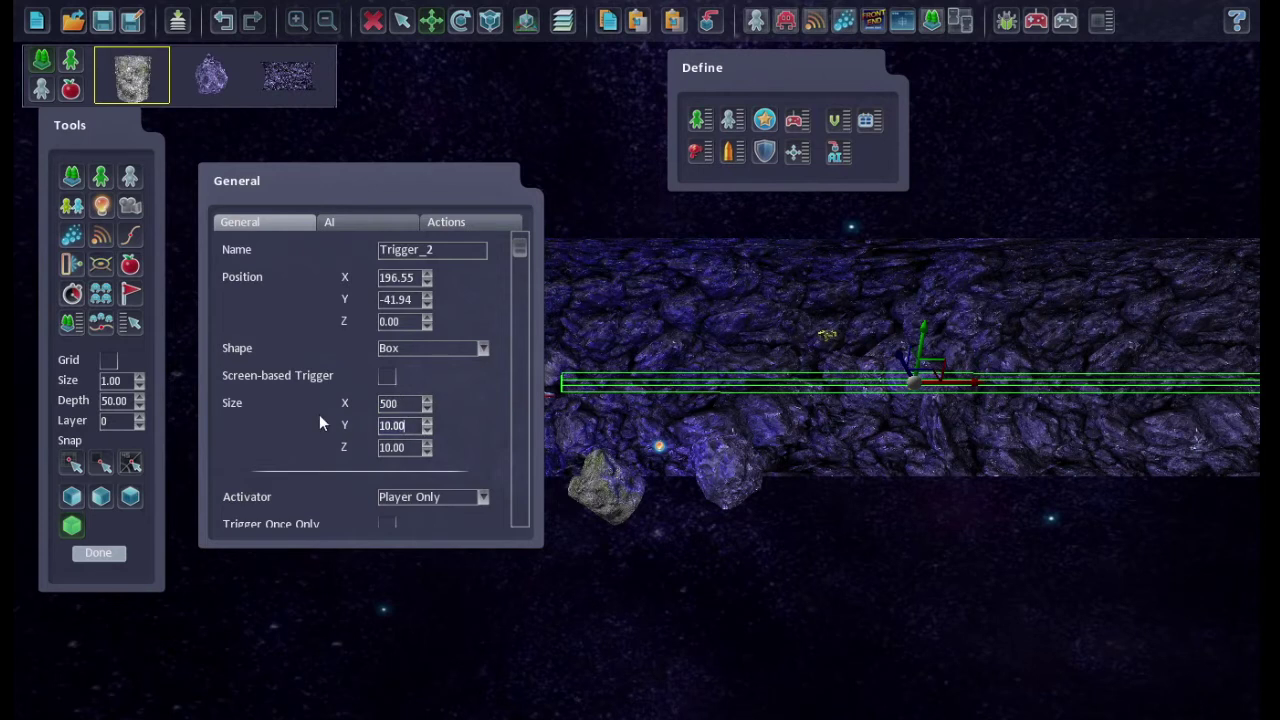
pyautogui.press('BackSpace')
pyautogui.press('BackSpace')
pyautogui.press('BackSpace')
pyautogui.press('BackSpace')
pyautogui.write('30')
pyautogui.press('Tab')
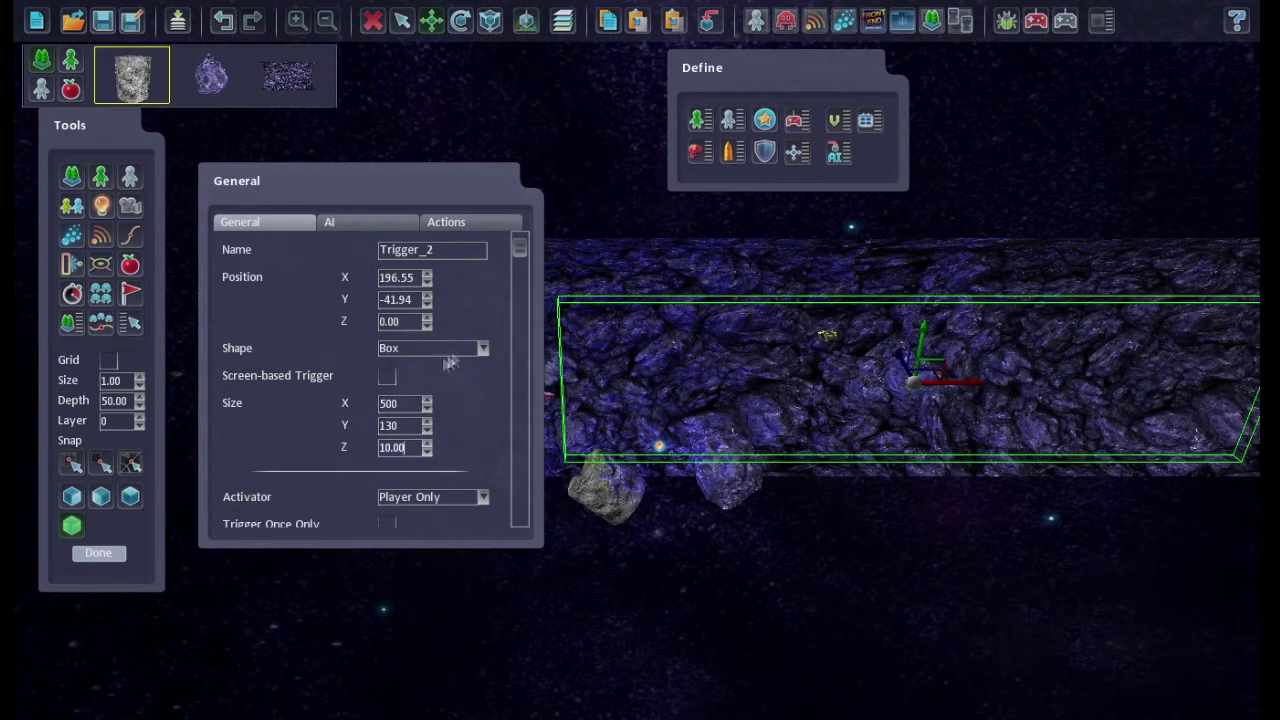
pyautogui.scroll(-1, 520, 247)
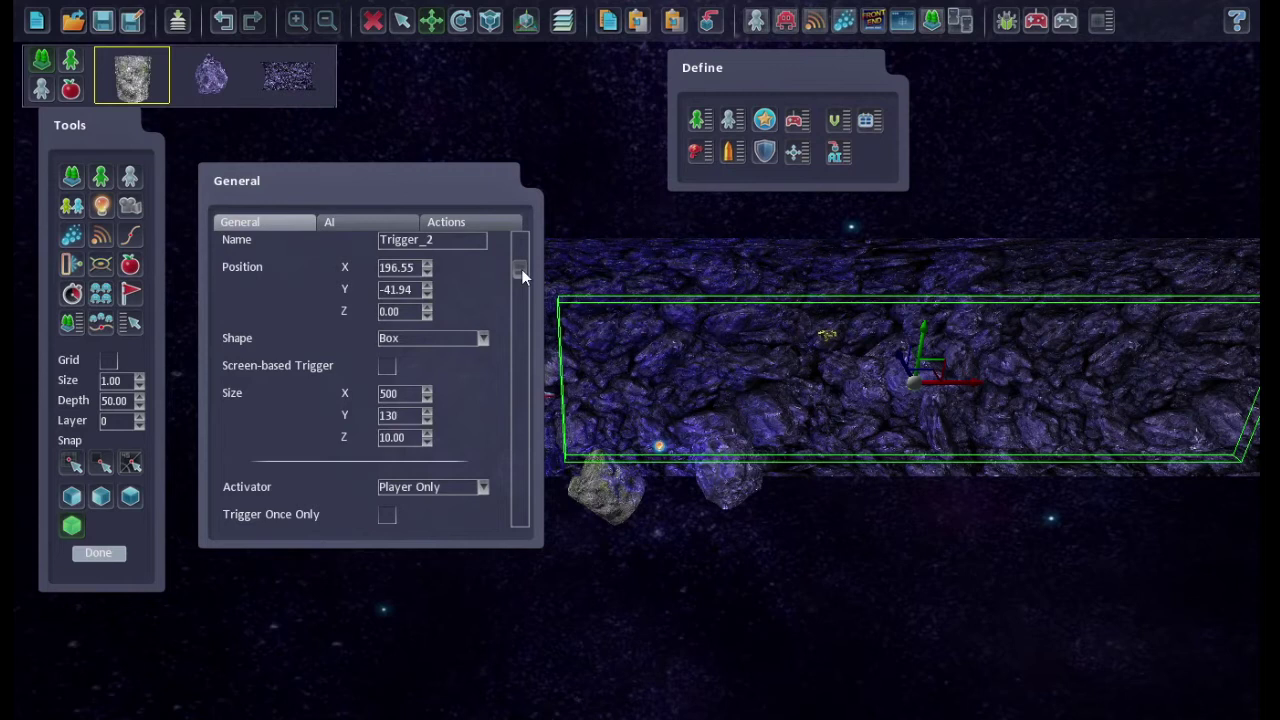
pyautogui.moveTo(521, 269); pyautogui.dragTo(523, 214)
# Select Player_1 and set its Active Area to Trigger_2
pyautogui.click(547, 398)
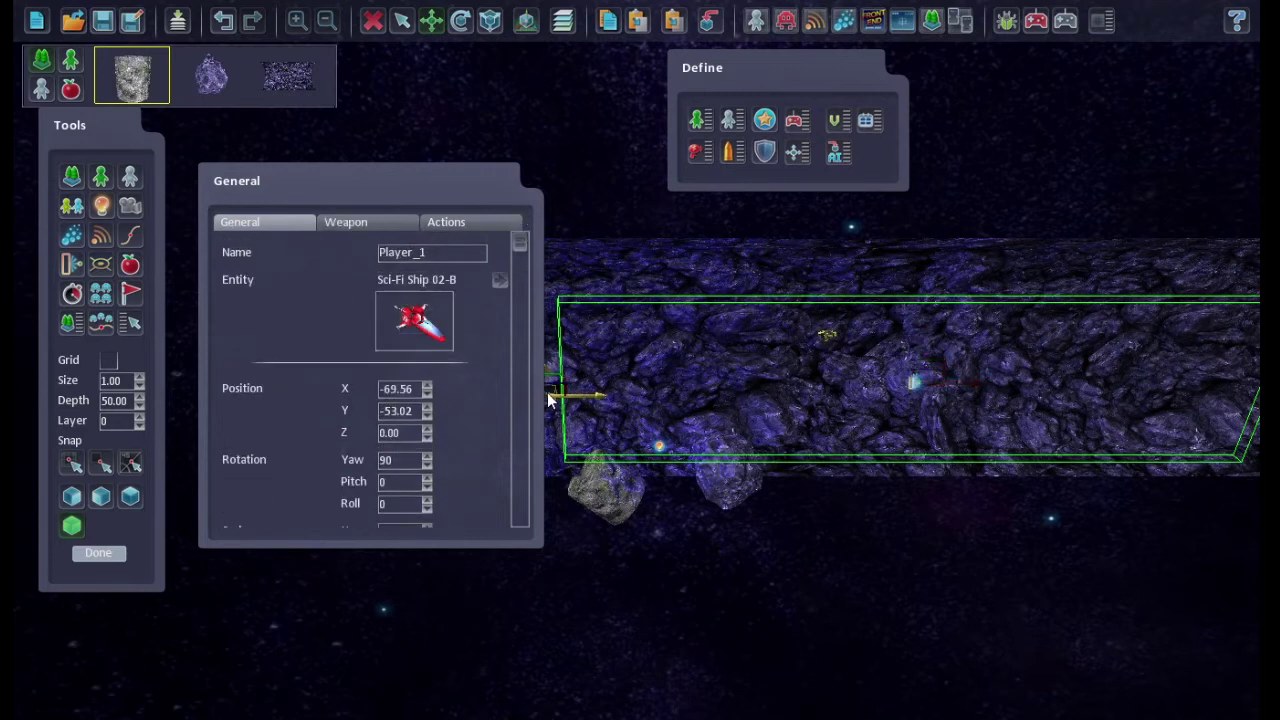
pyautogui.moveTo(513, 250); pyautogui.dragTo(523, 518)
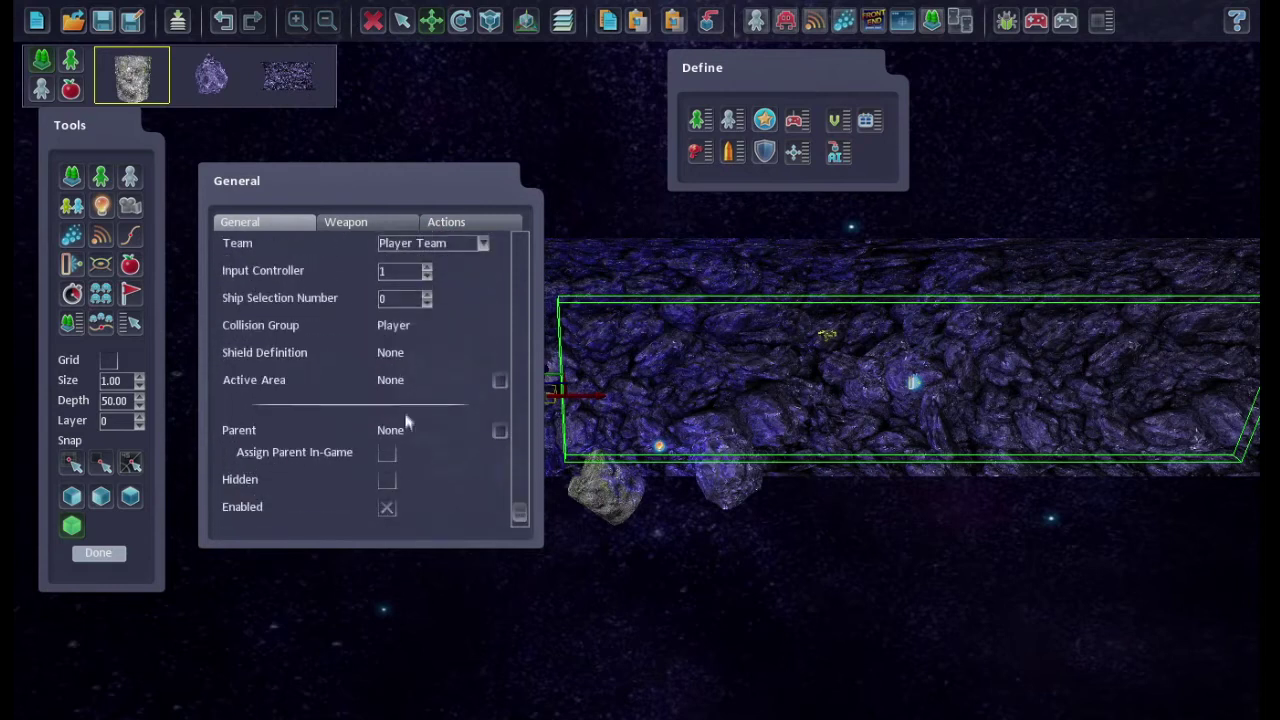
pyautogui.click(393, 380)
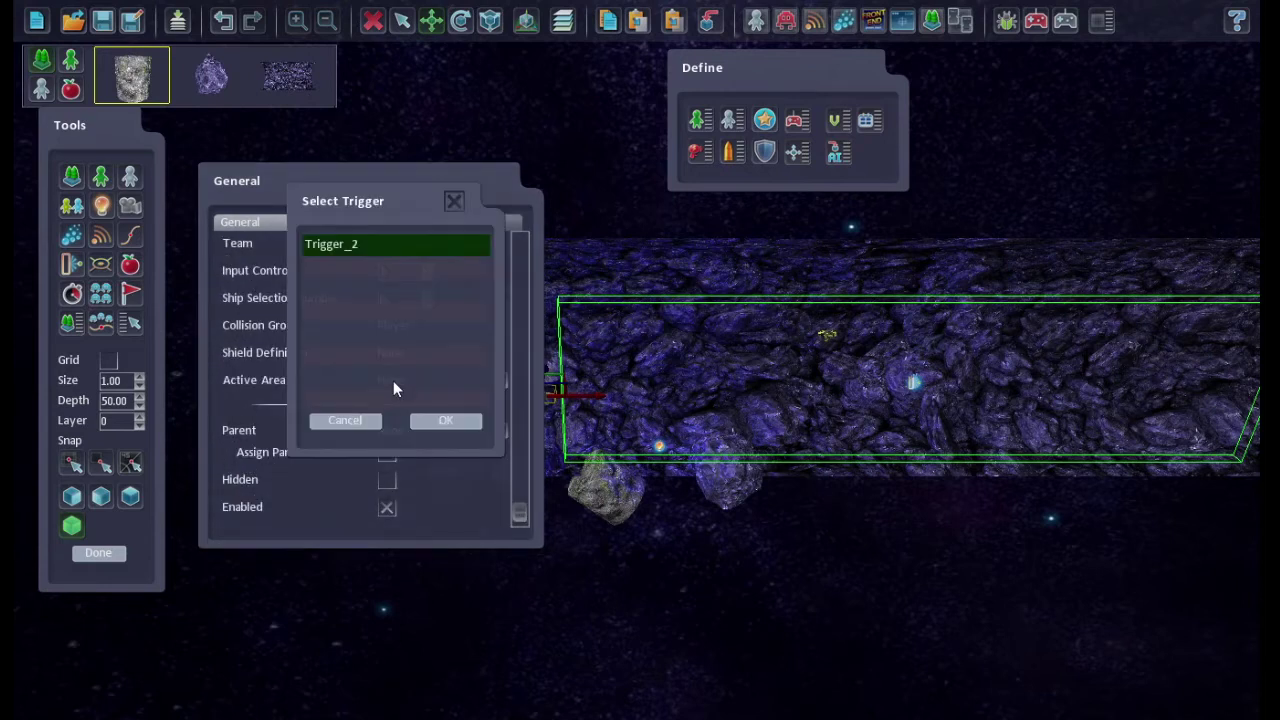
pyautogui.click(434, 421)
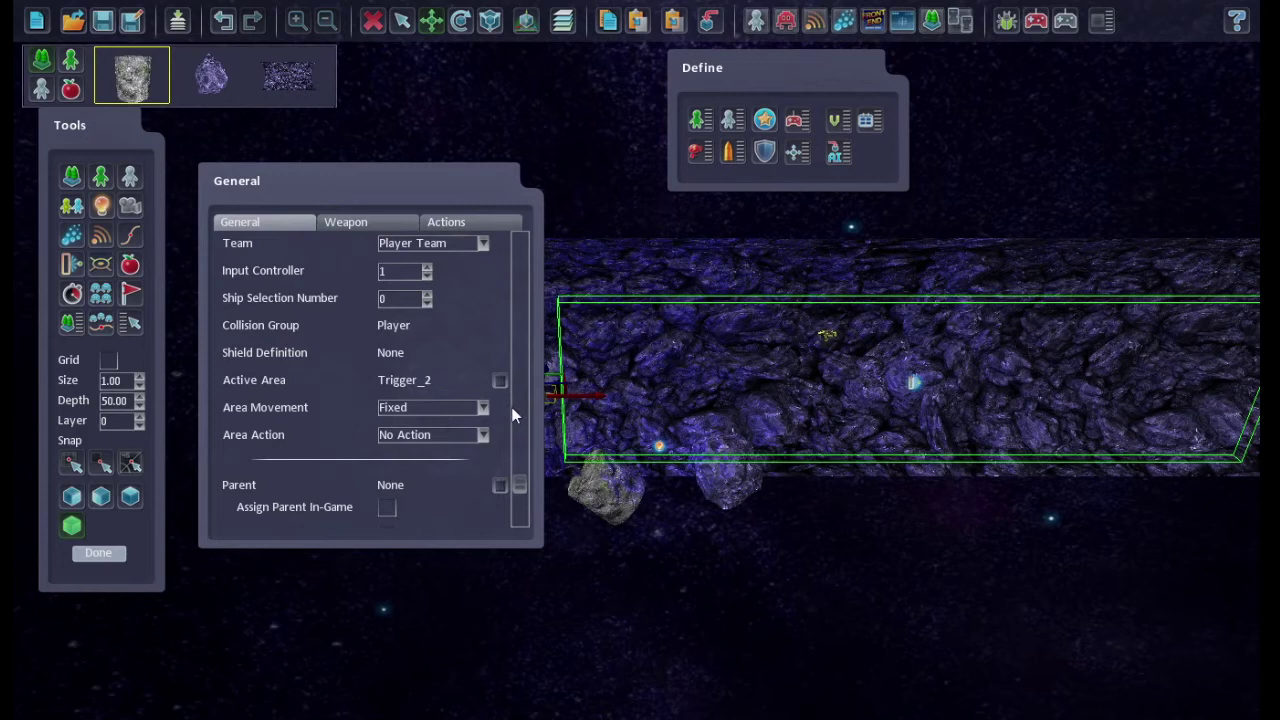
# Keep area movement Fixed, set Area Action to Stop, and run a test play
pyautogui.moveTo(519, 486); pyautogui.dragTo(519, 525)
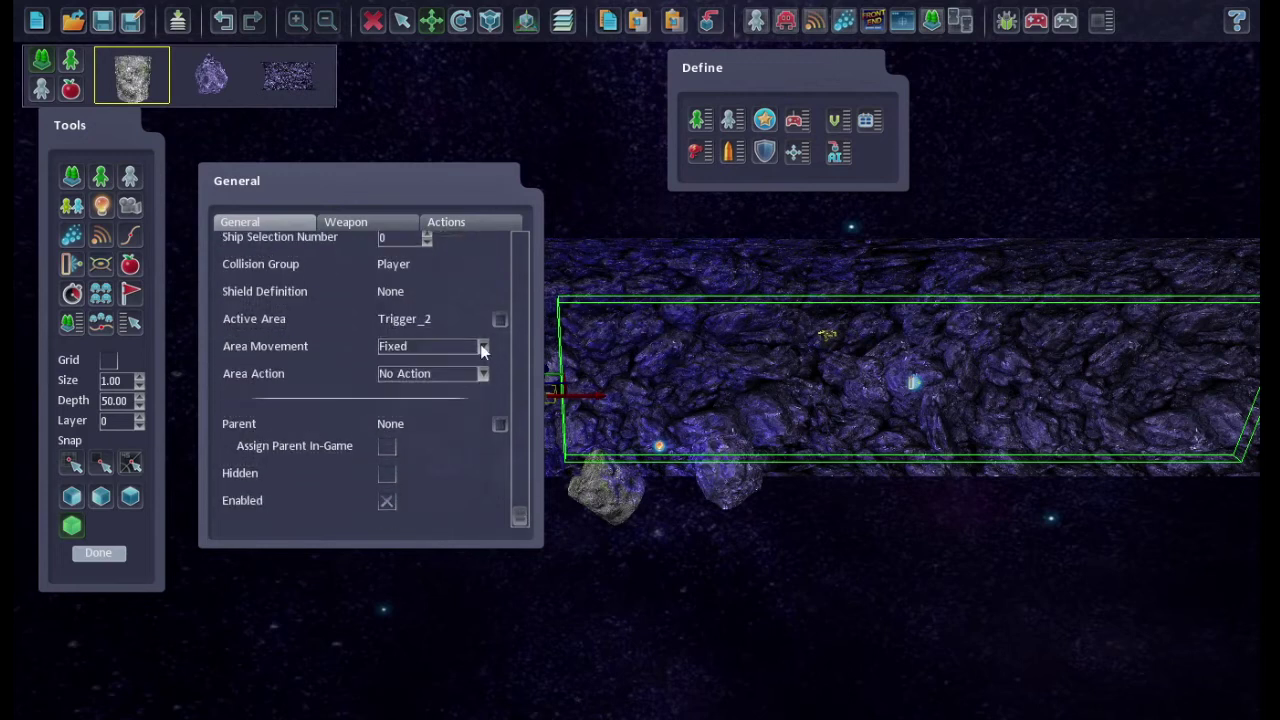
pyautogui.click(483, 347)
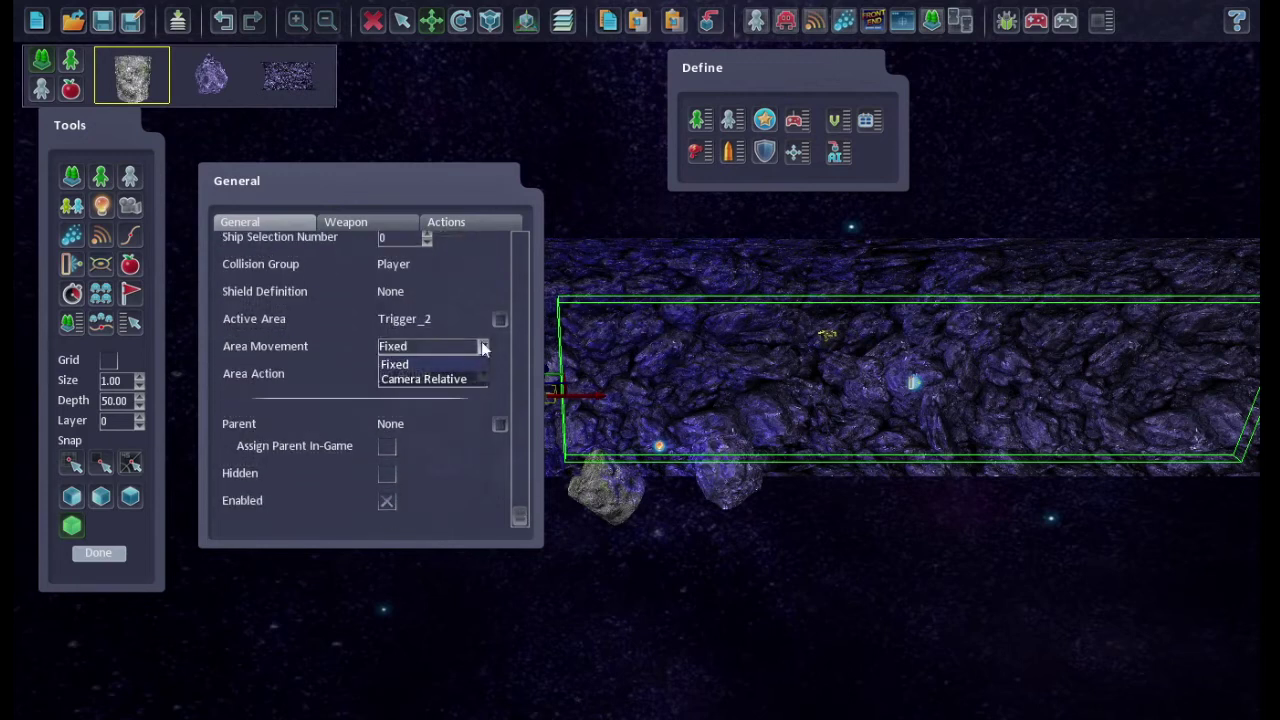
pyautogui.click(481, 345)
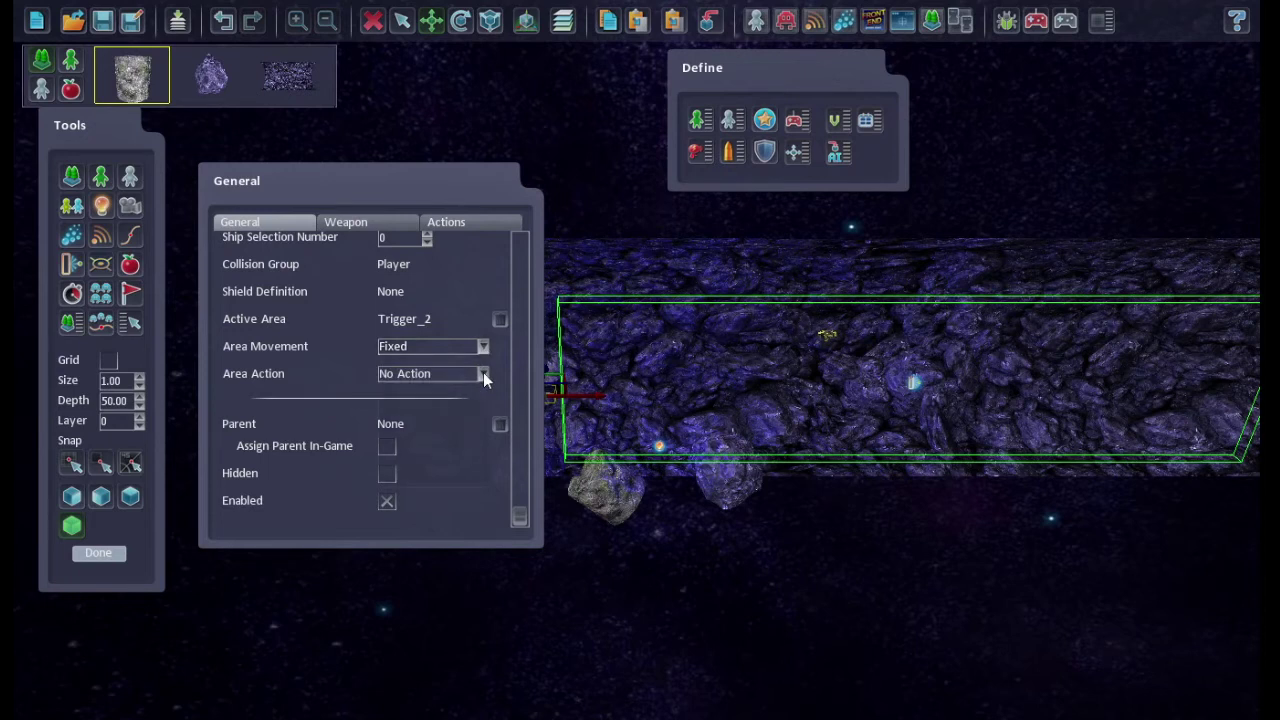
pyautogui.click(483, 372)
pyautogui.click(444, 480)
pyautogui.click(1063, 22)
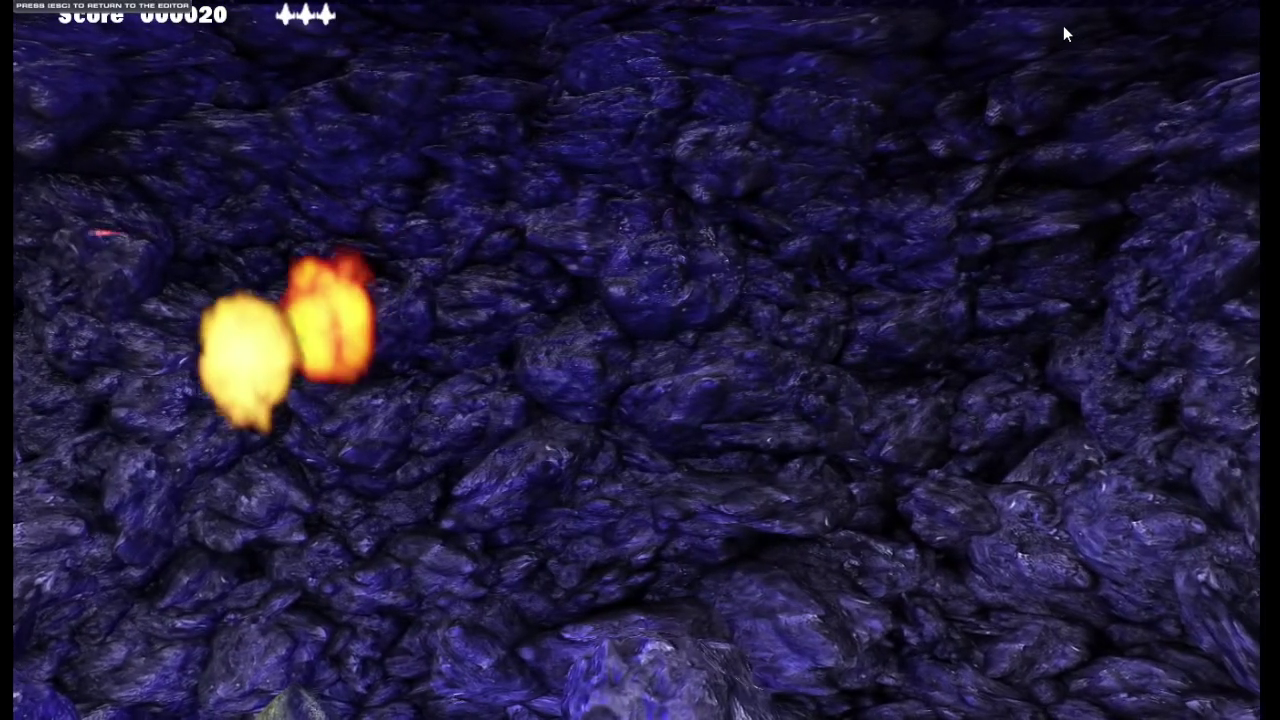
pyautogui.press('Escape')
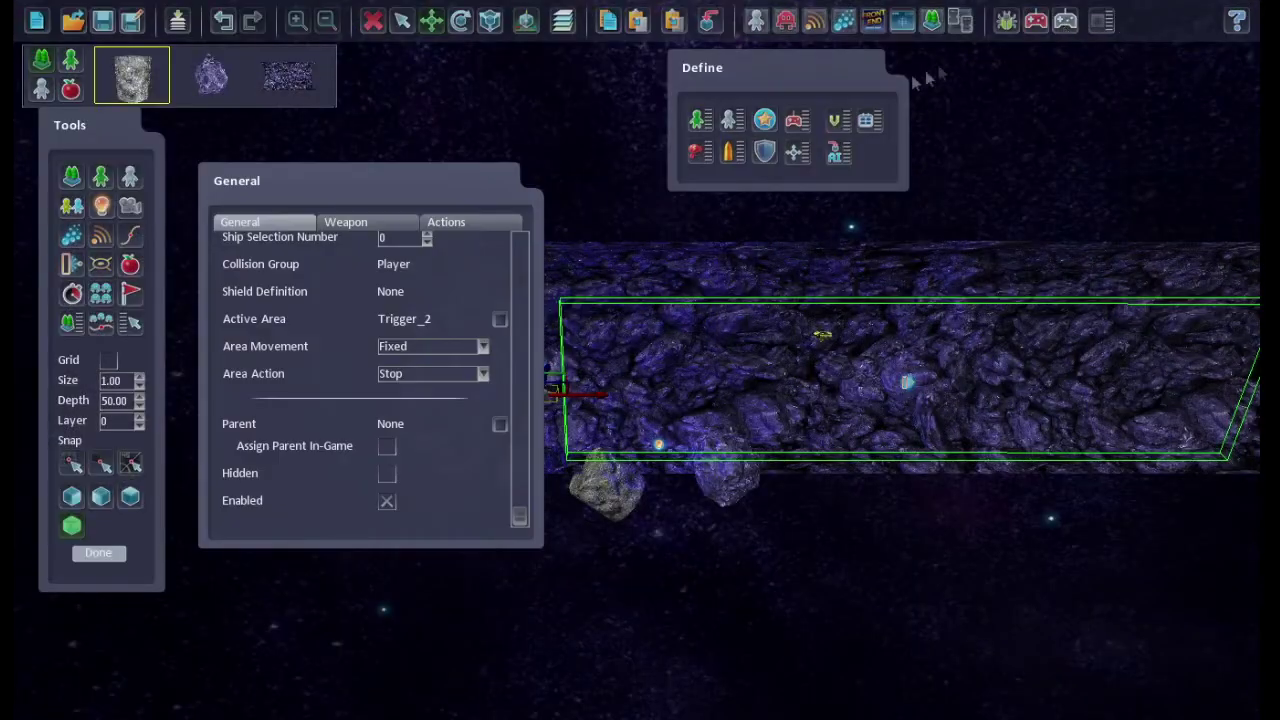
# Lower Trigger_2 slightly to about X 211.38, Y -60.98
pyautogui.click(902, 379)
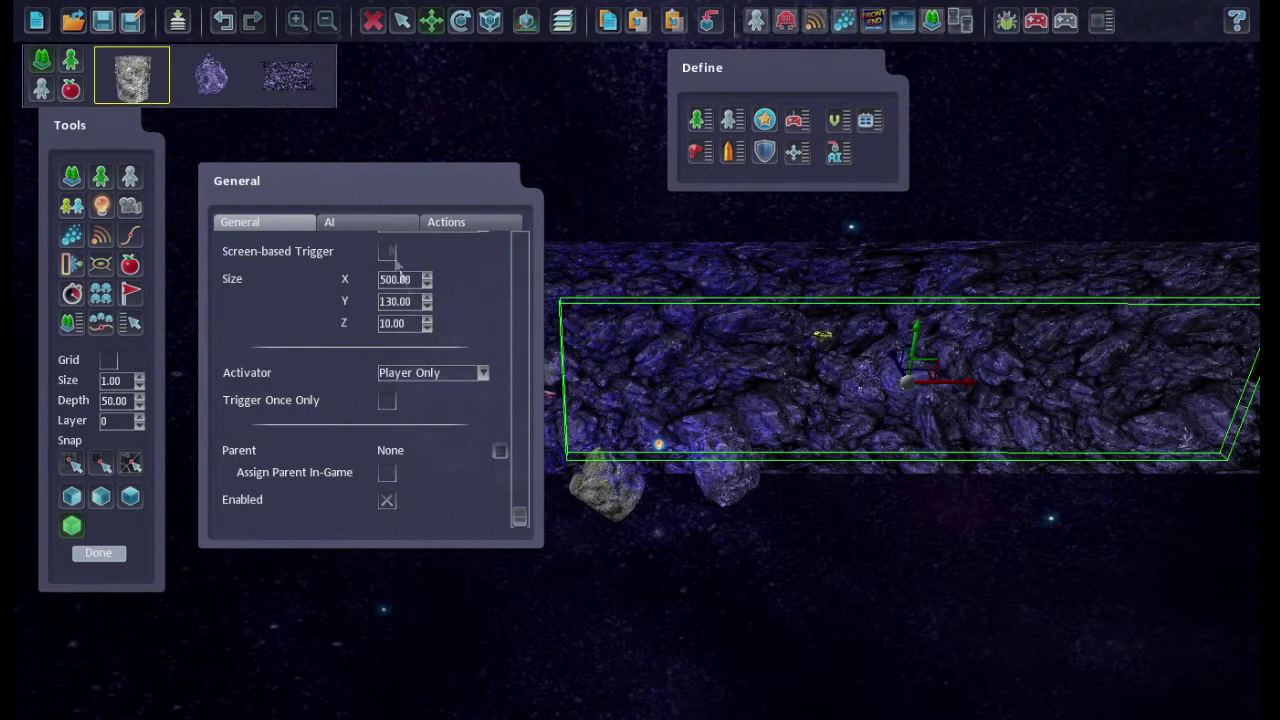
pyautogui.moveTo(520, 516); pyautogui.dragTo(537, 222)
pyautogui.moveTo(422, 203); pyautogui.dragTo(357, 397)
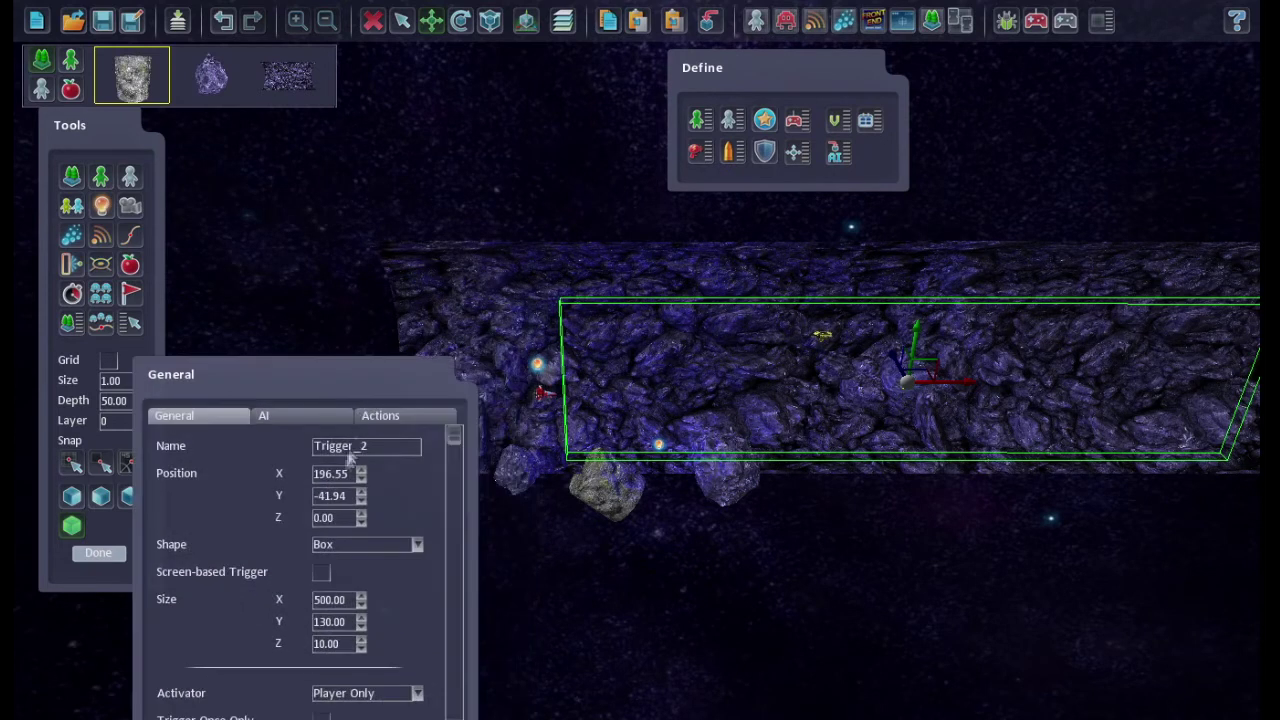
pyautogui.click(543, 391)
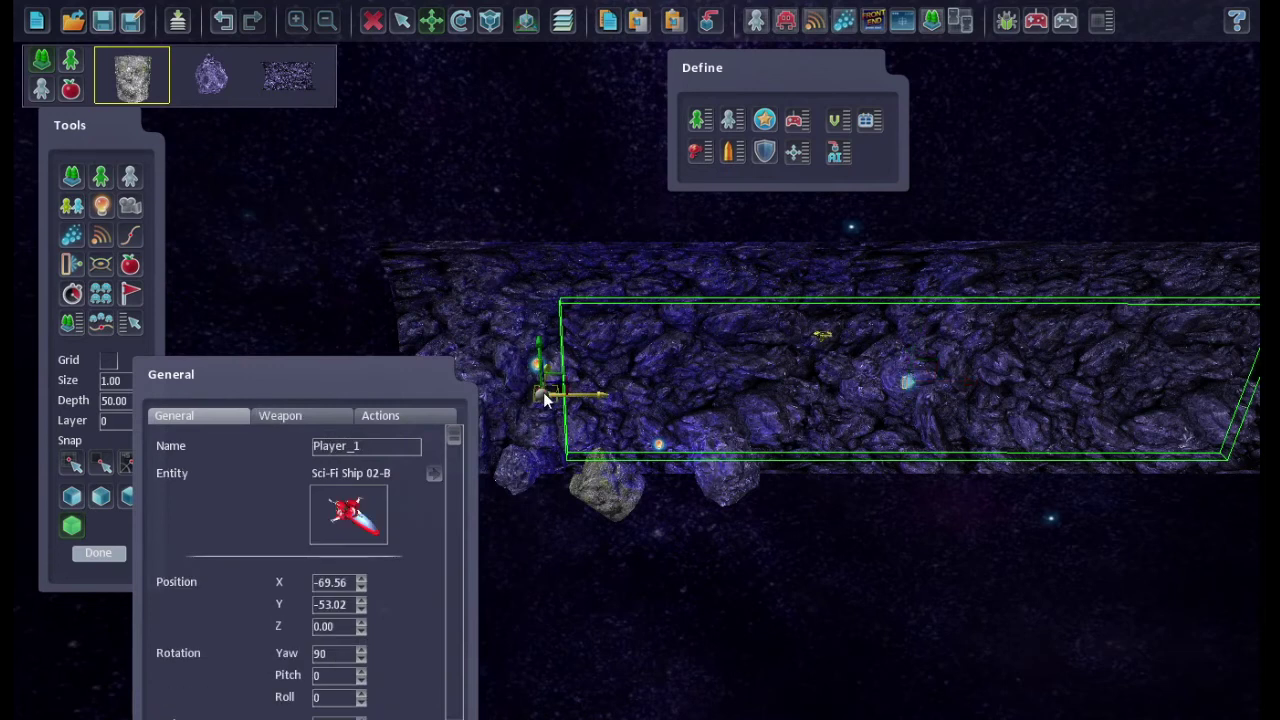
pyautogui.click(907, 381)
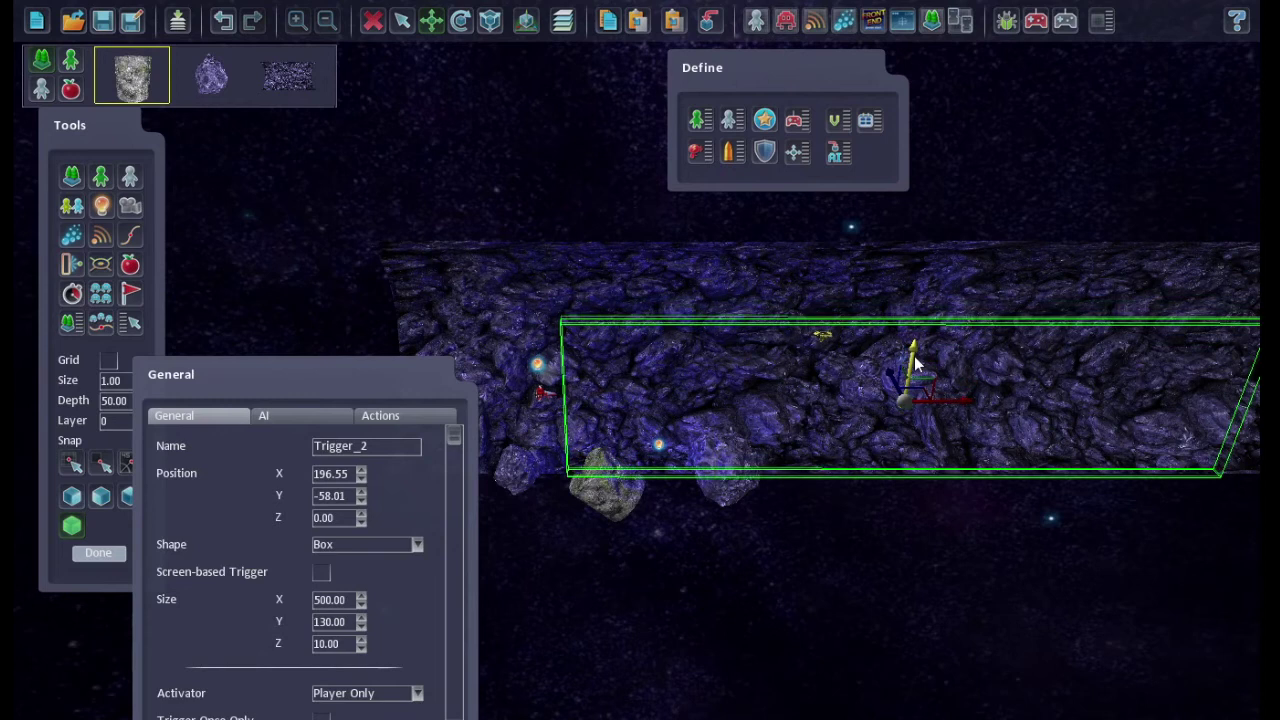
pyautogui.moveTo(915, 365); pyautogui.dragTo(977, 396)
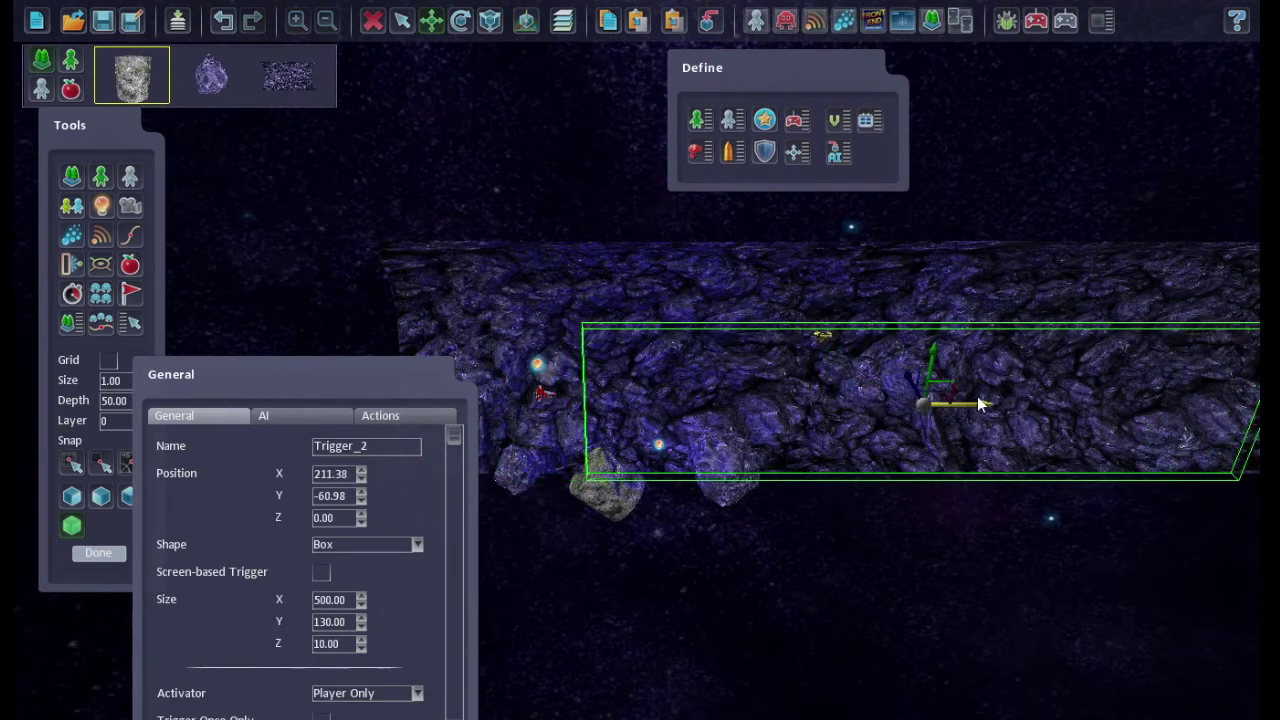
# Widen Trigger_2 to a Size X of 600
pyautogui.doubleClick(335, 600)
pyautogui.write('600')
pyautogui.press('Tab')
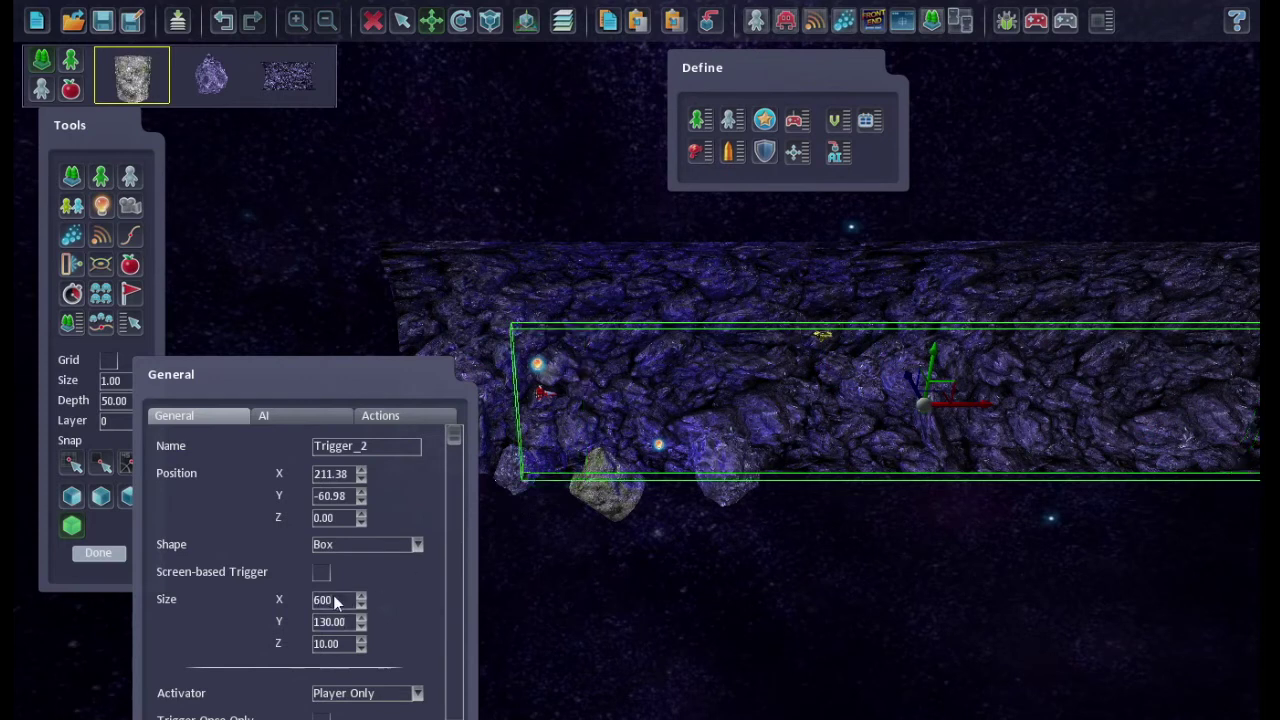
pyautogui.click(1068, 18)
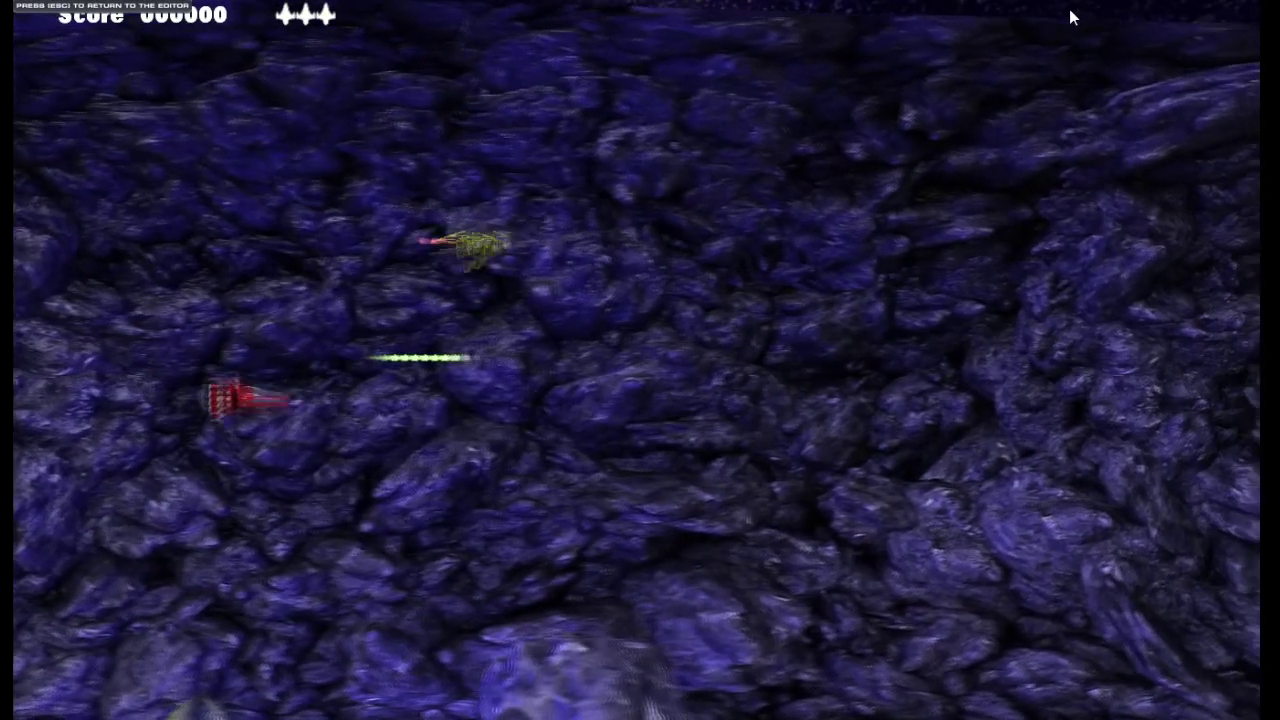
pyautogui.press('Down')
pyautogui.press('Up')
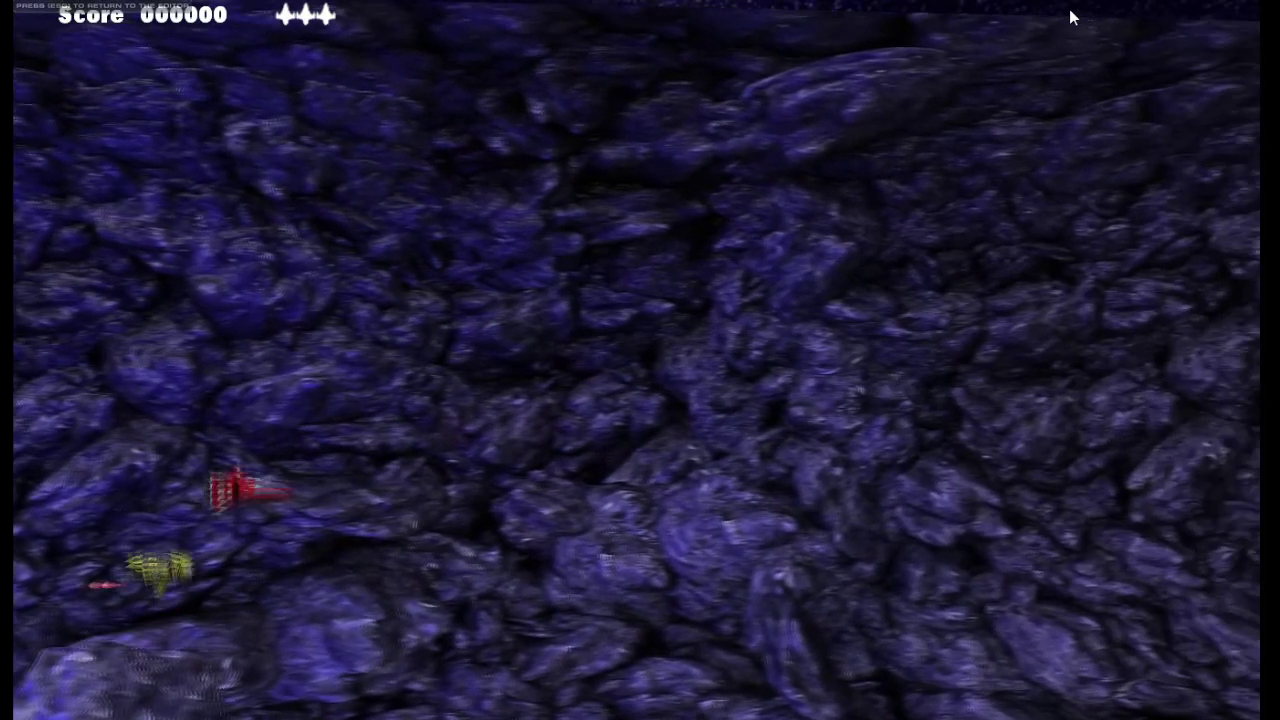
pyautogui.press('Up')
pyautogui.press('Down')
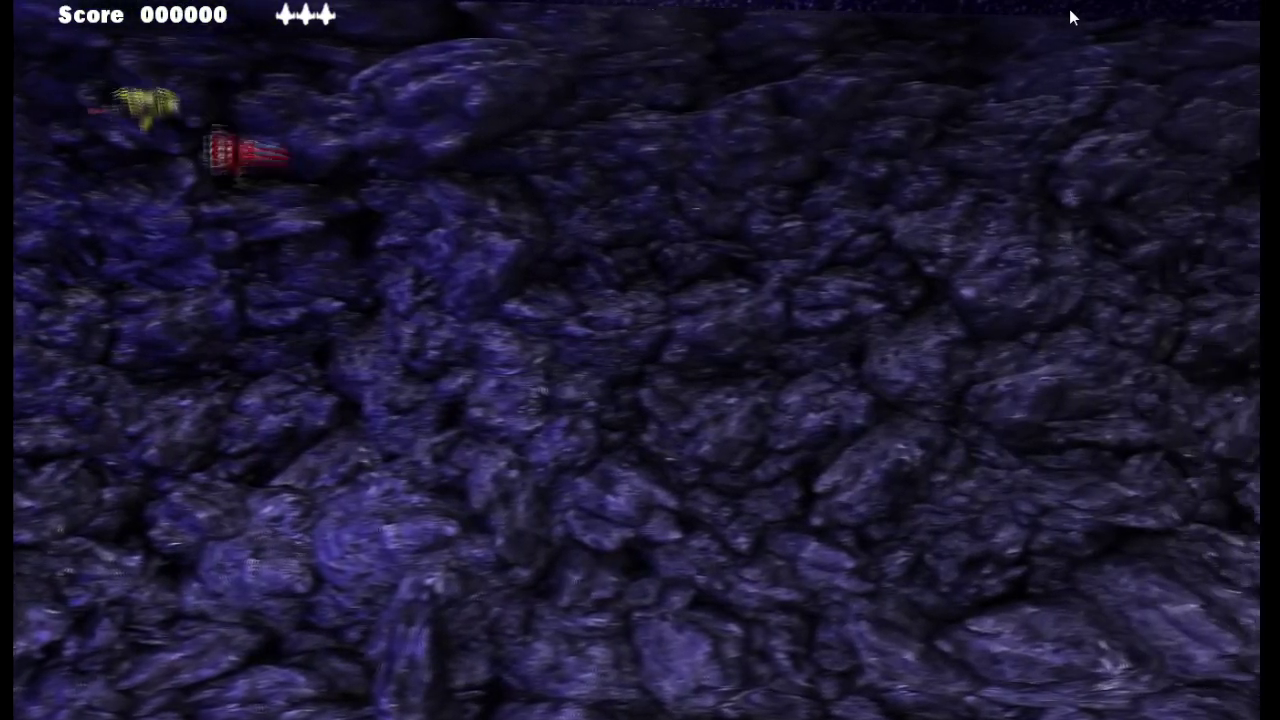
pyautogui.press('Down')
pyautogui.press('Escape')
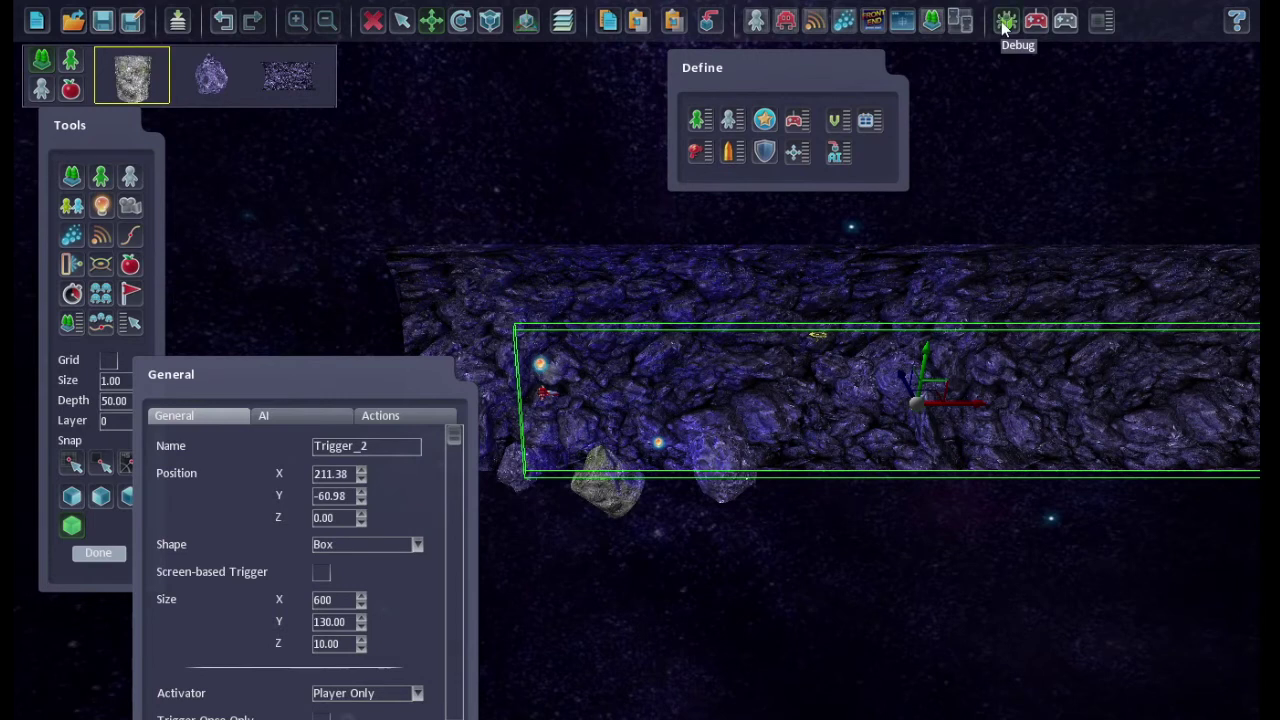
pyautogui.click(1066, 22)
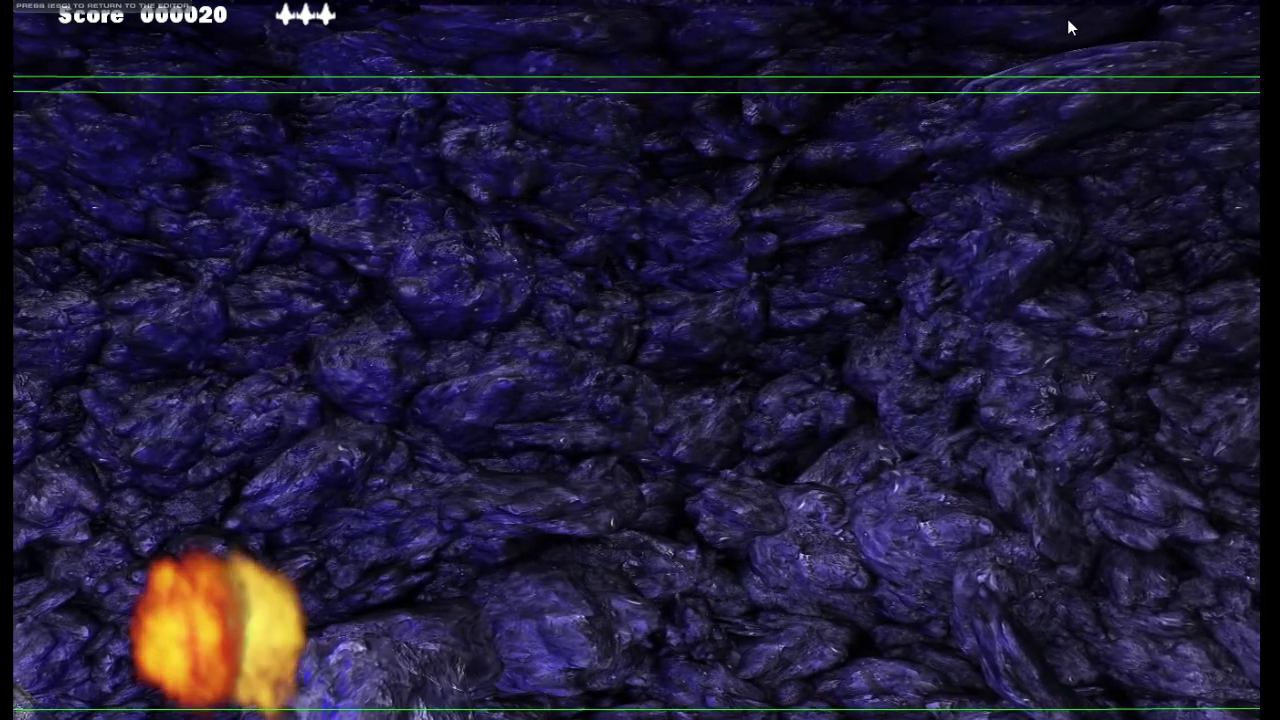
pyautogui.press('Escape')
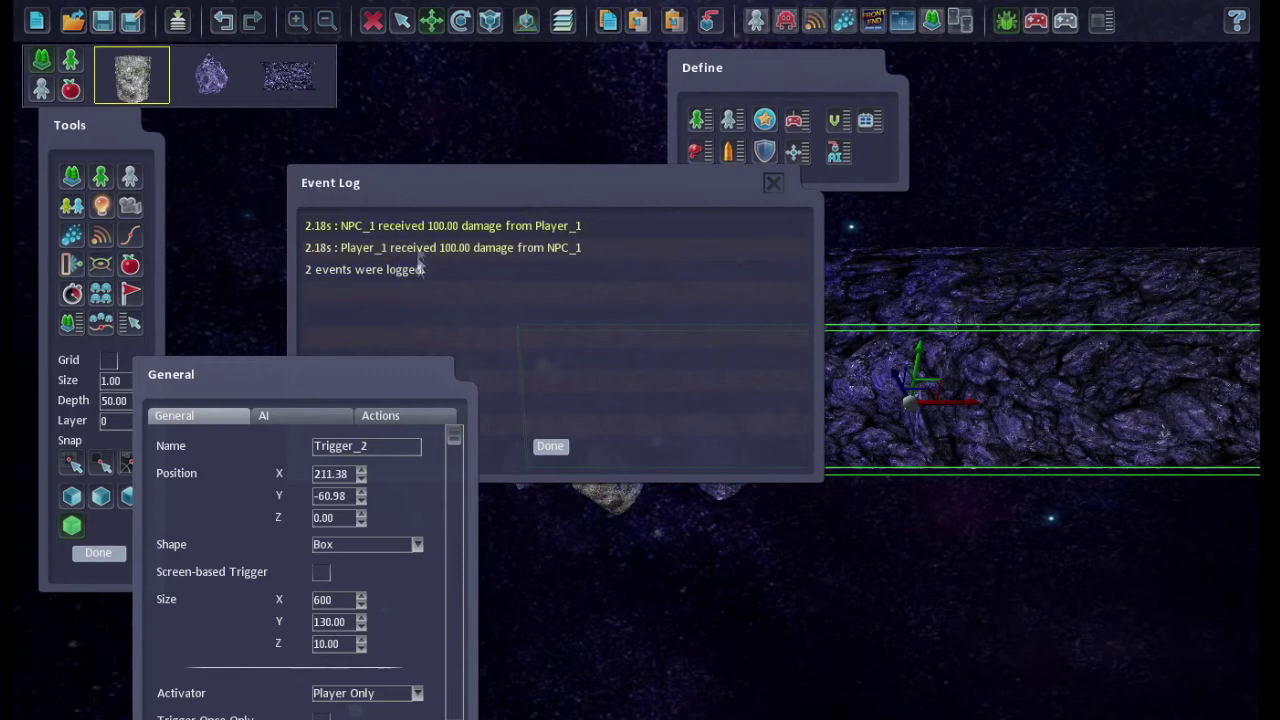
pyautogui.click(553, 447)
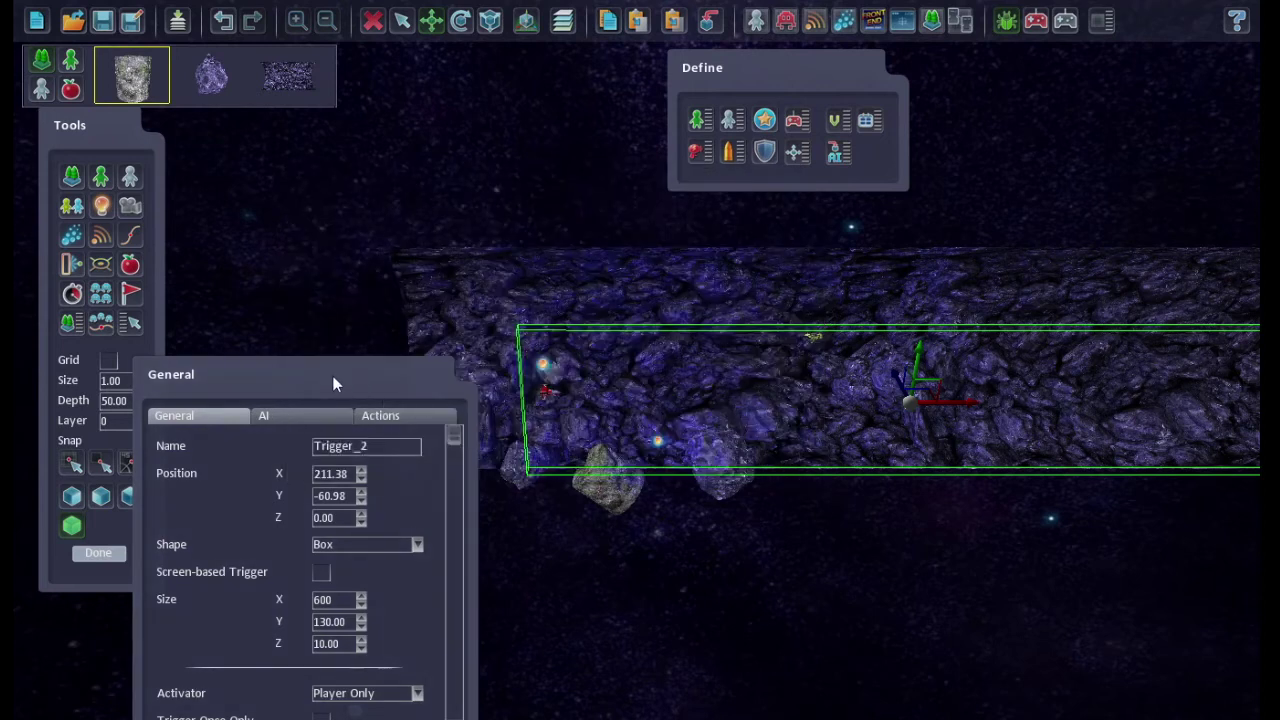
# Replace drone NPC_1's Chase behaviour with Move -X in its AI settings
pyautogui.moveTo(334, 378); pyautogui.dragTo(391, 194)
pyautogui.click(585, 182)
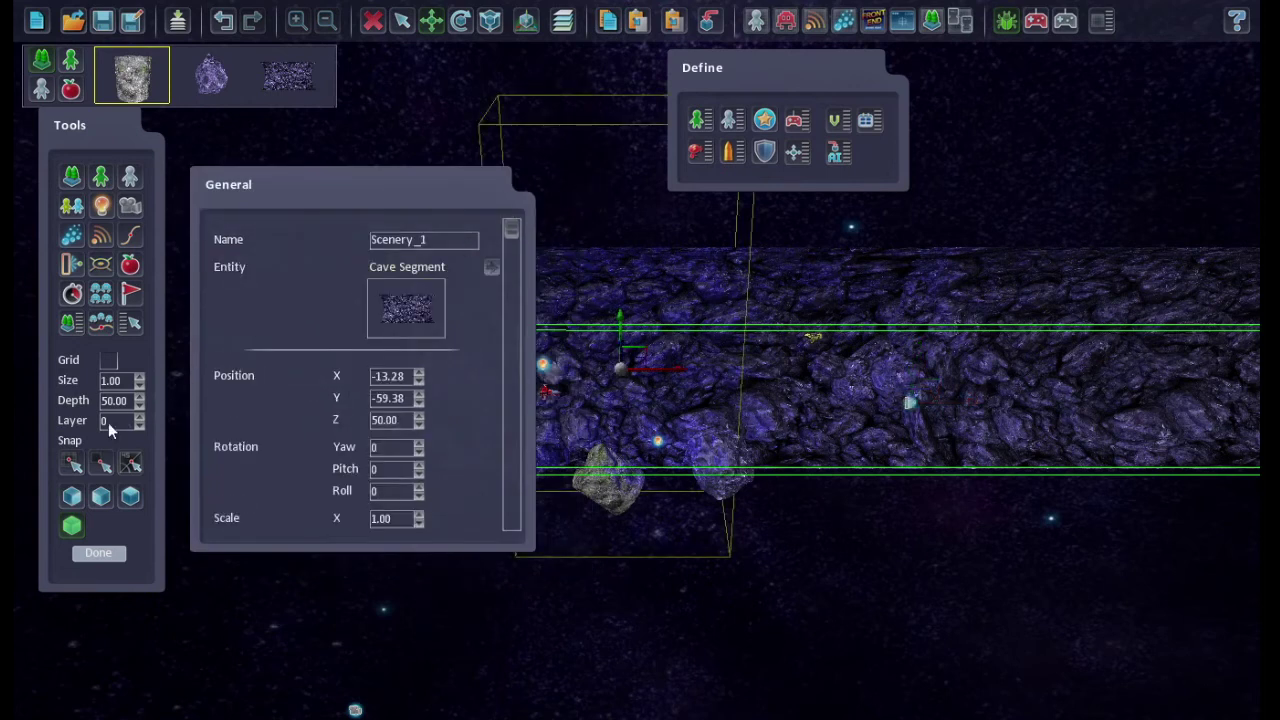
pyautogui.click(815, 337)
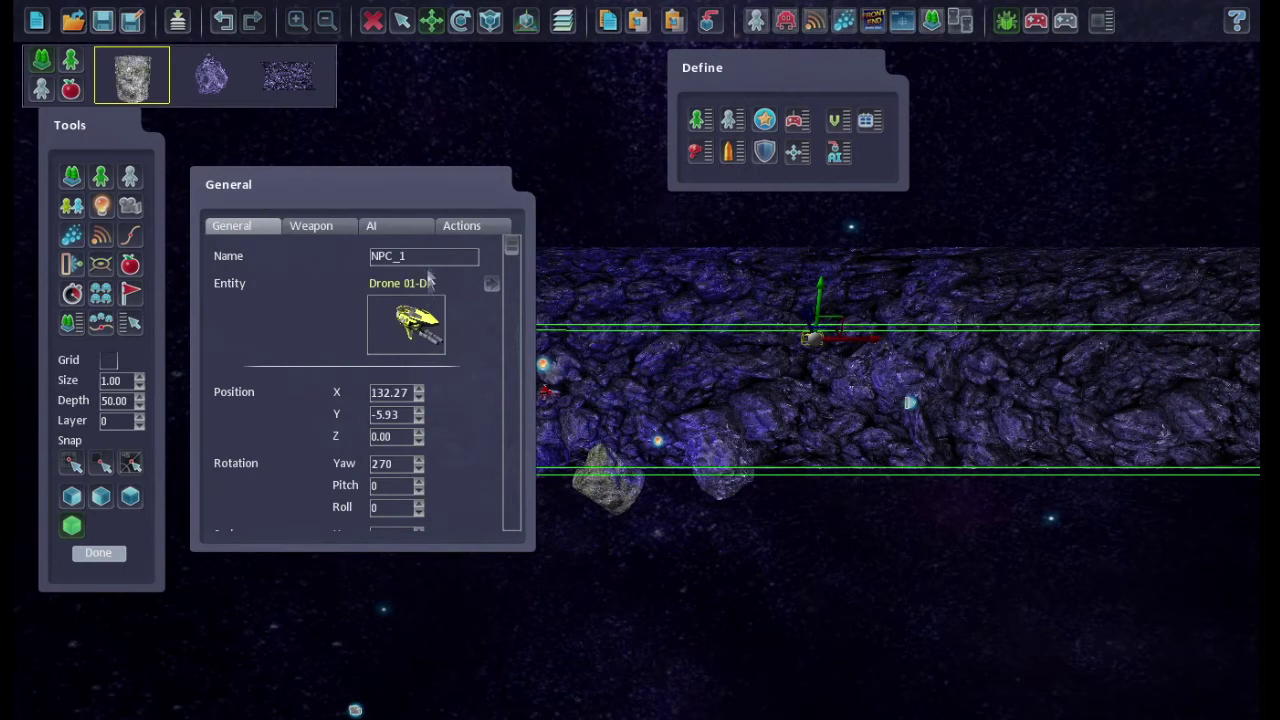
pyautogui.click(383, 228)
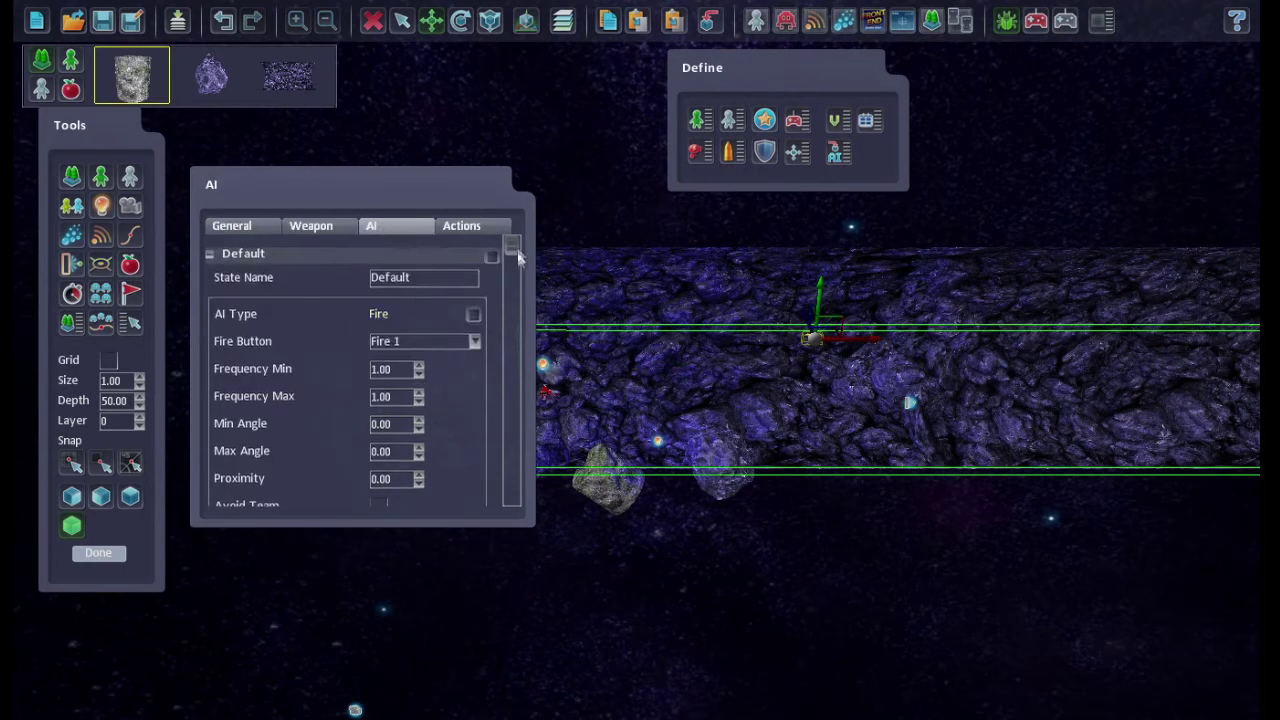
pyautogui.moveTo(511, 256); pyautogui.dragTo(537, 477)
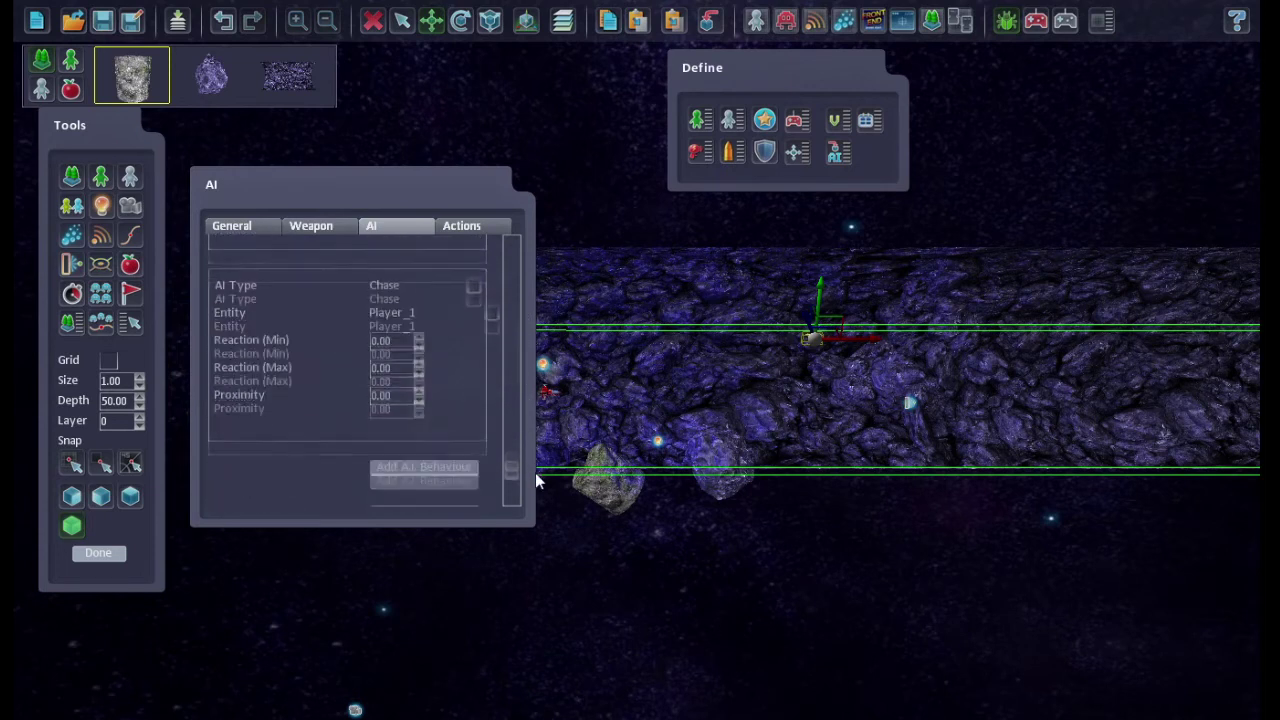
pyautogui.click(385, 286)
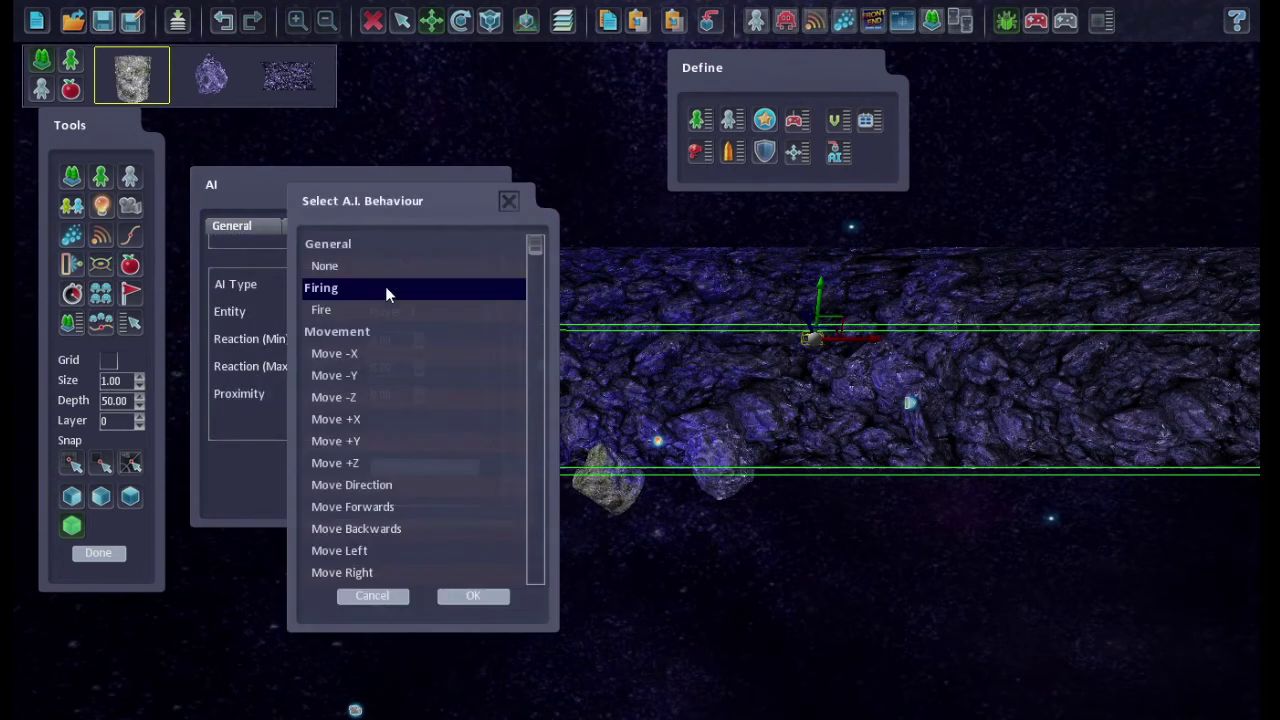
pyautogui.click(412, 355)
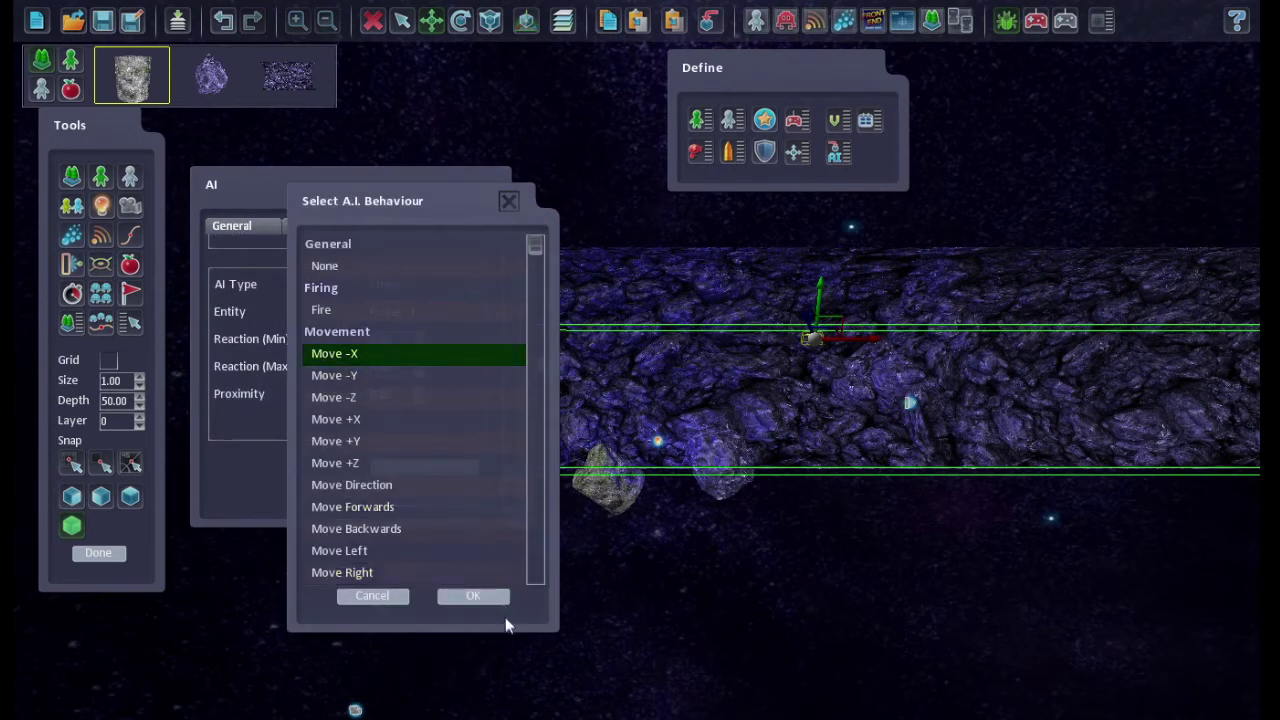
pyautogui.click(474, 596)
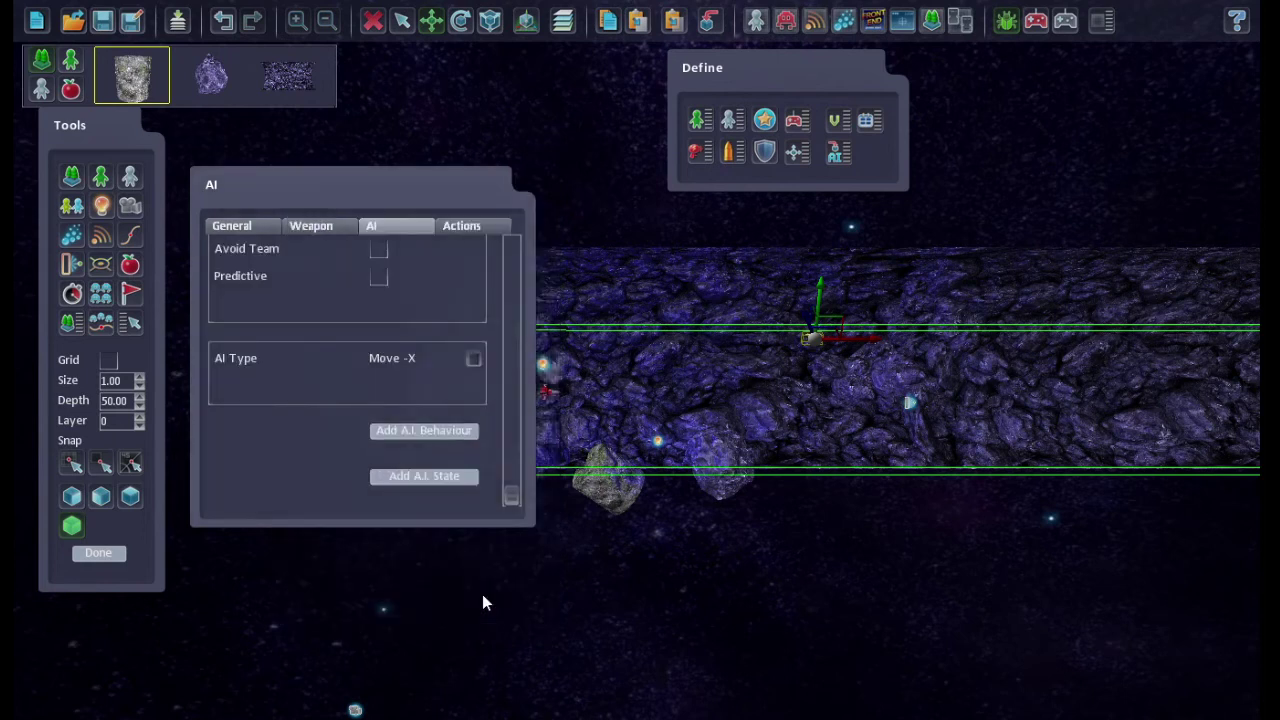
# Copy the Move -X drone and place a duplicate further right in the cave
pyautogui.click(607, 22)
pyautogui.click(637, 22)
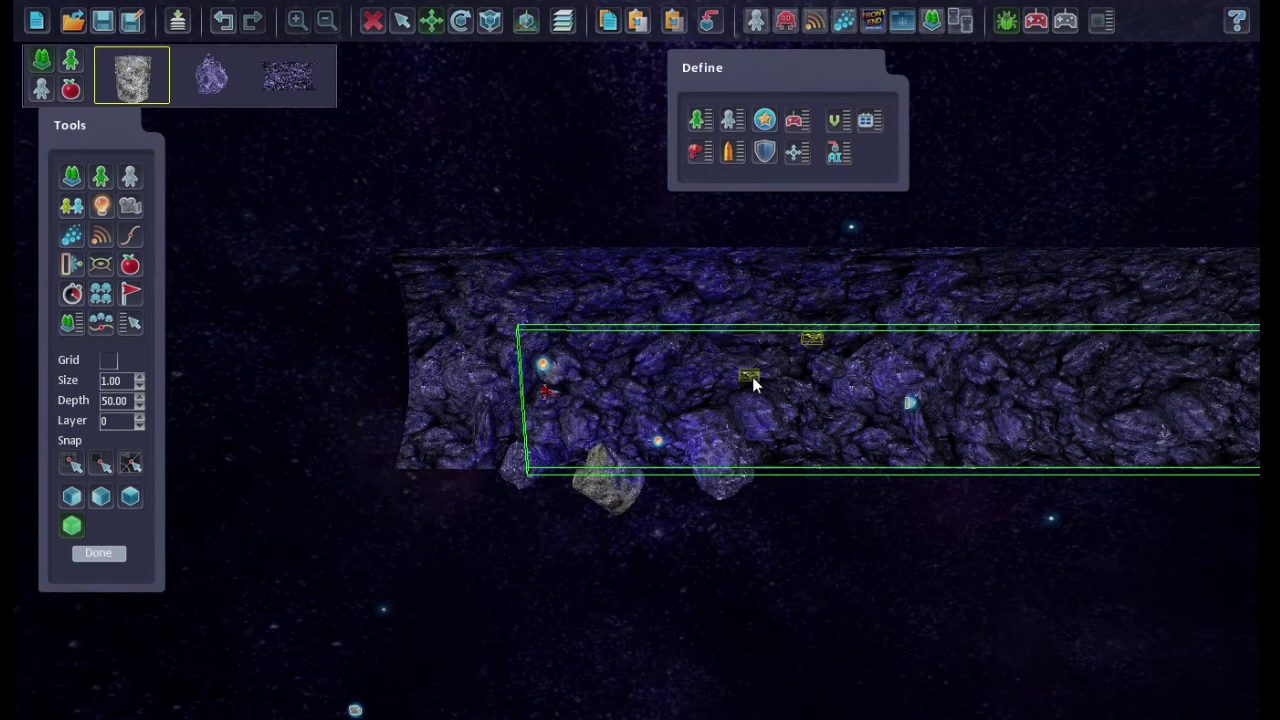
pyautogui.moveTo(755, 385); pyautogui.dragTo(880, 383)
pyautogui.click(879, 379)
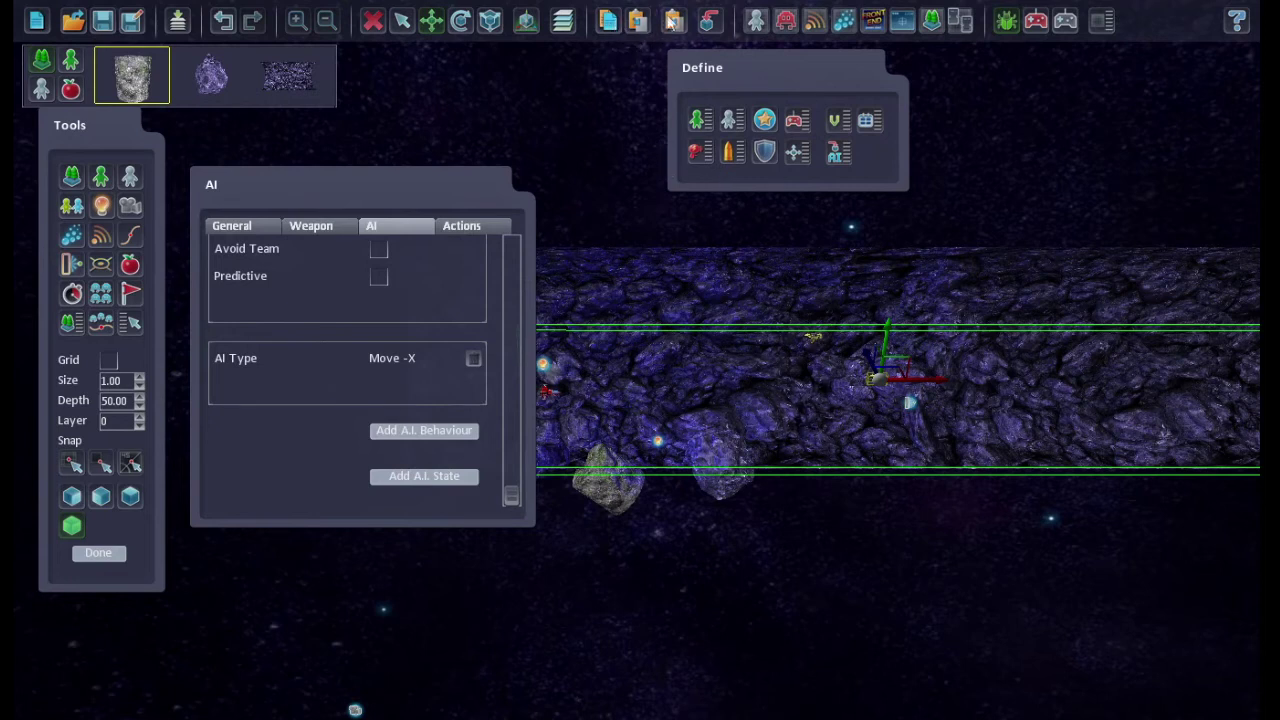
# Paste a second drone lower in the cave, then test-run the level
pyautogui.click(638, 22)
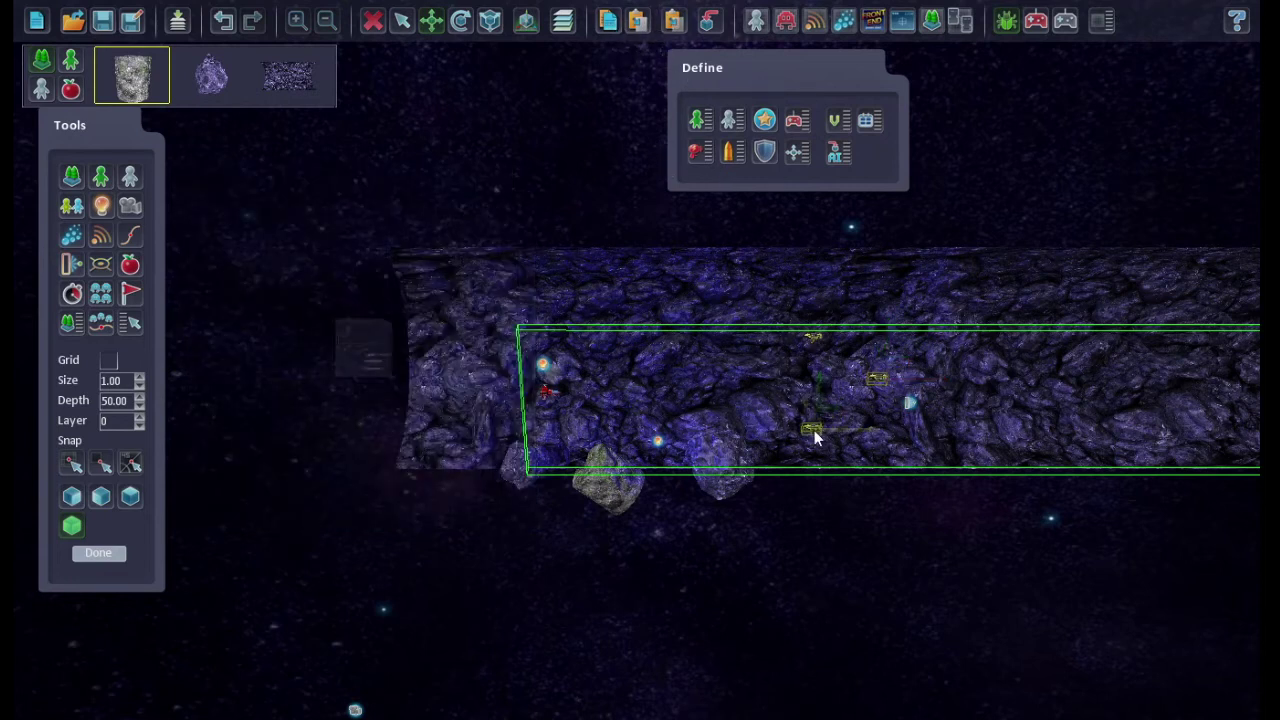
pyautogui.click(814, 430)
pyautogui.click(1062, 16)
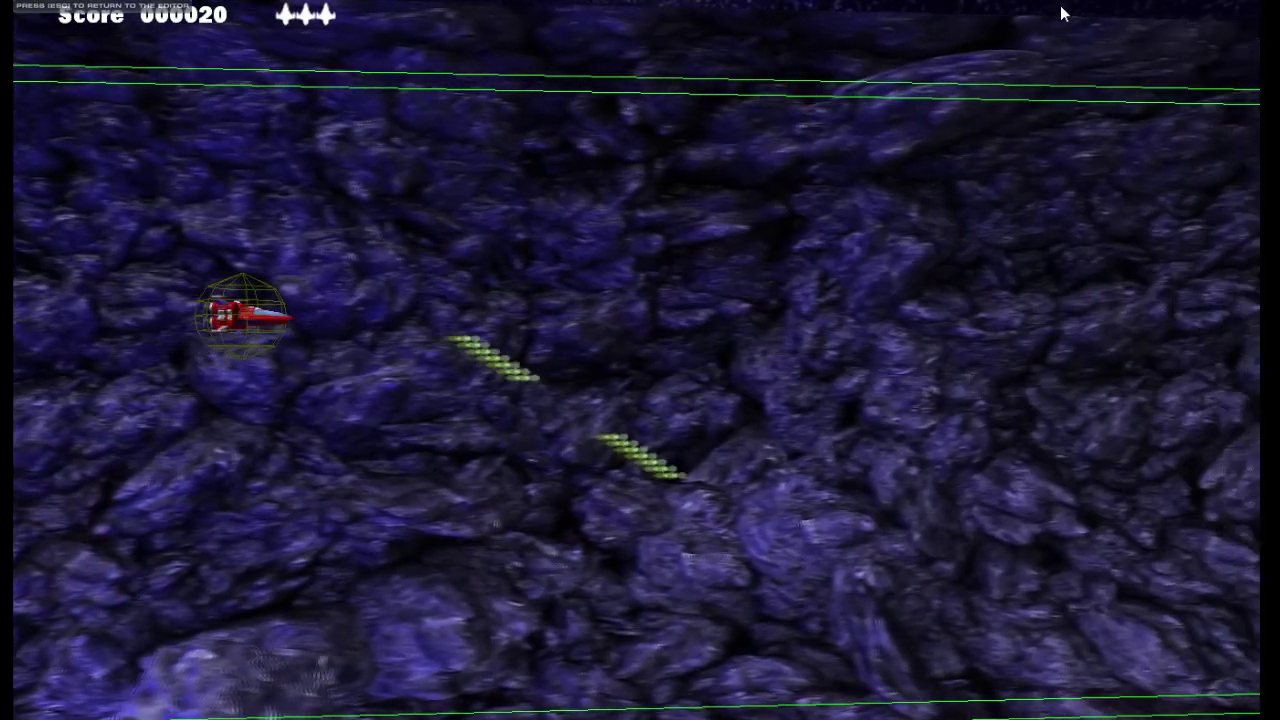
pyautogui.press('Escape')
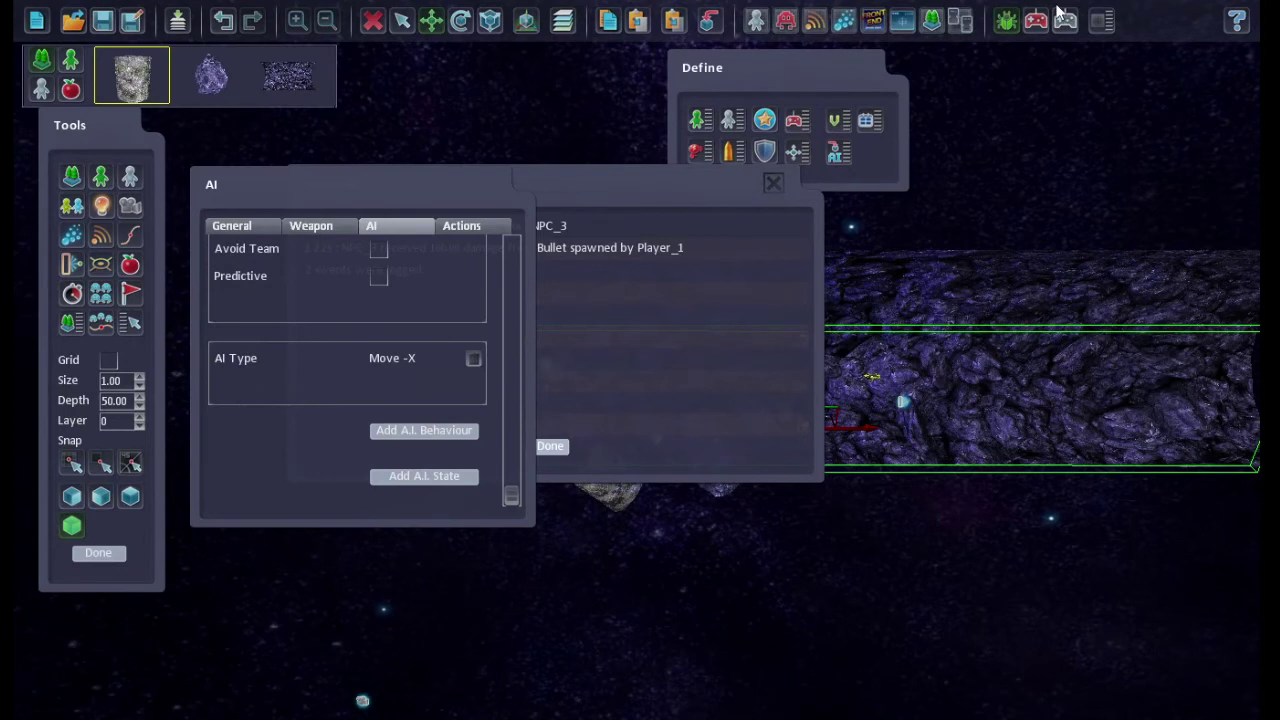
# Close the event log and place a new trigger in the middle of the cave
pyautogui.click(591, 121)
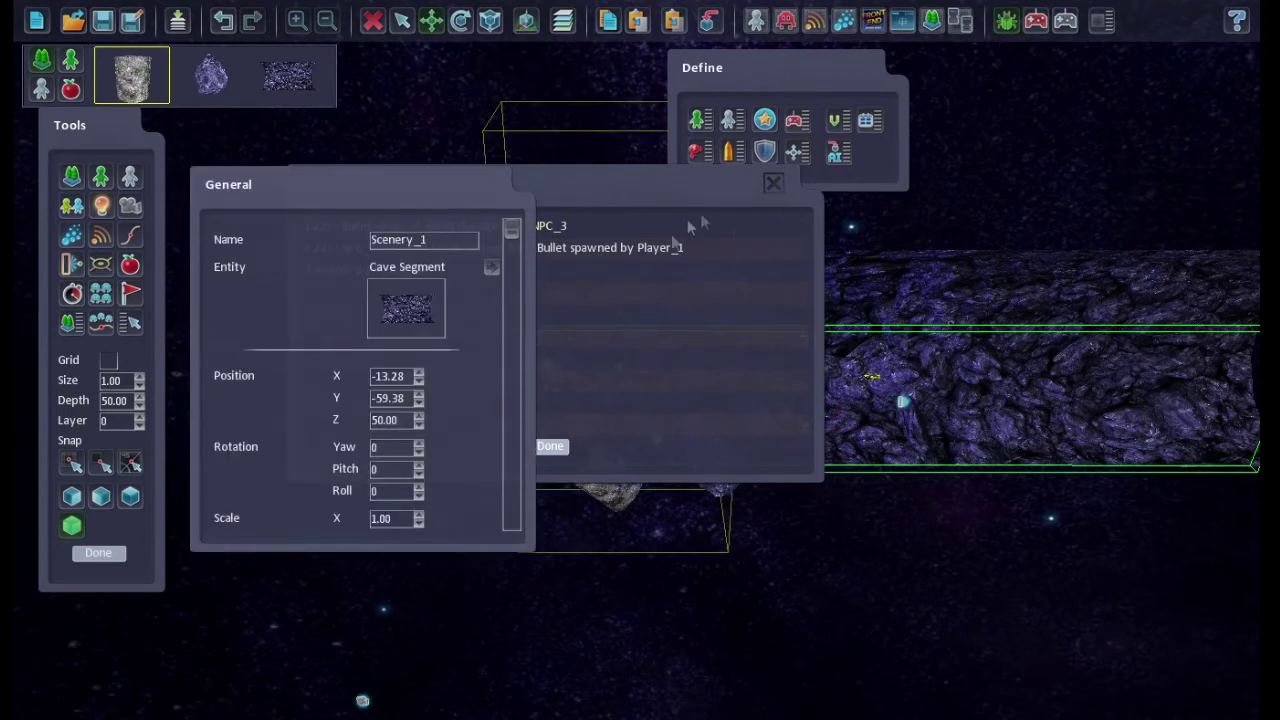
pyautogui.click(550, 446)
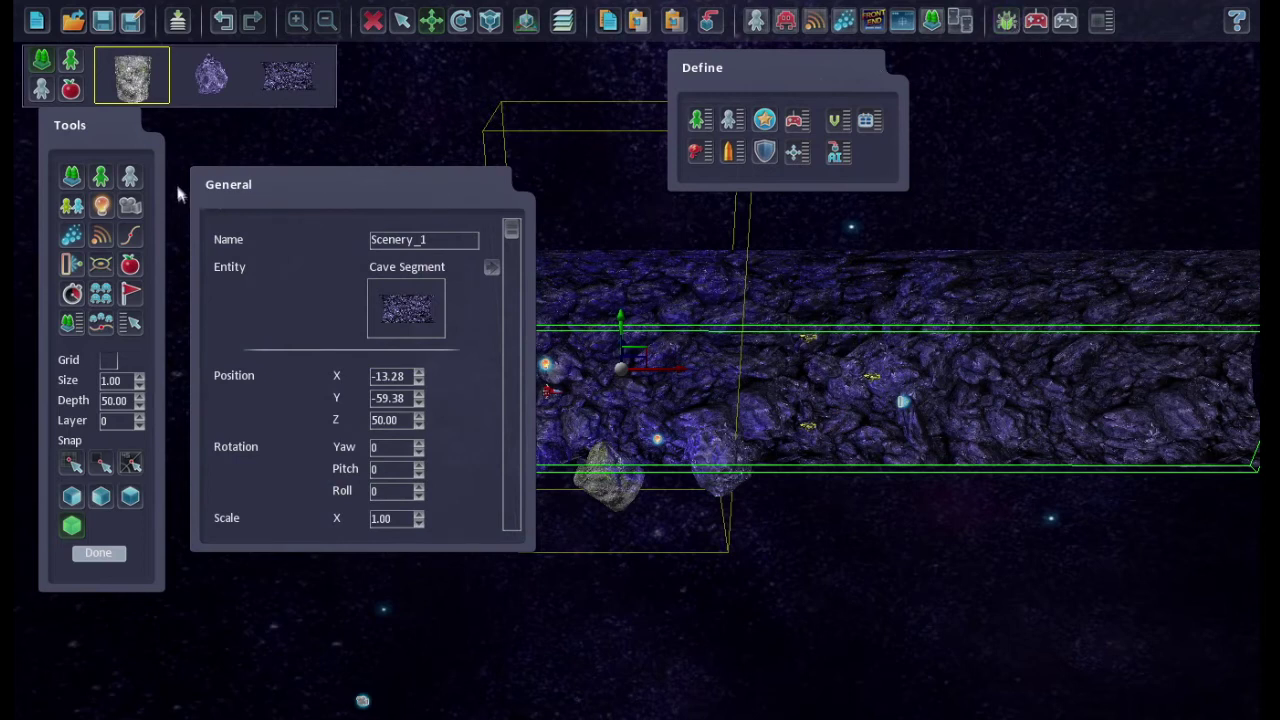
pyautogui.click(72, 265)
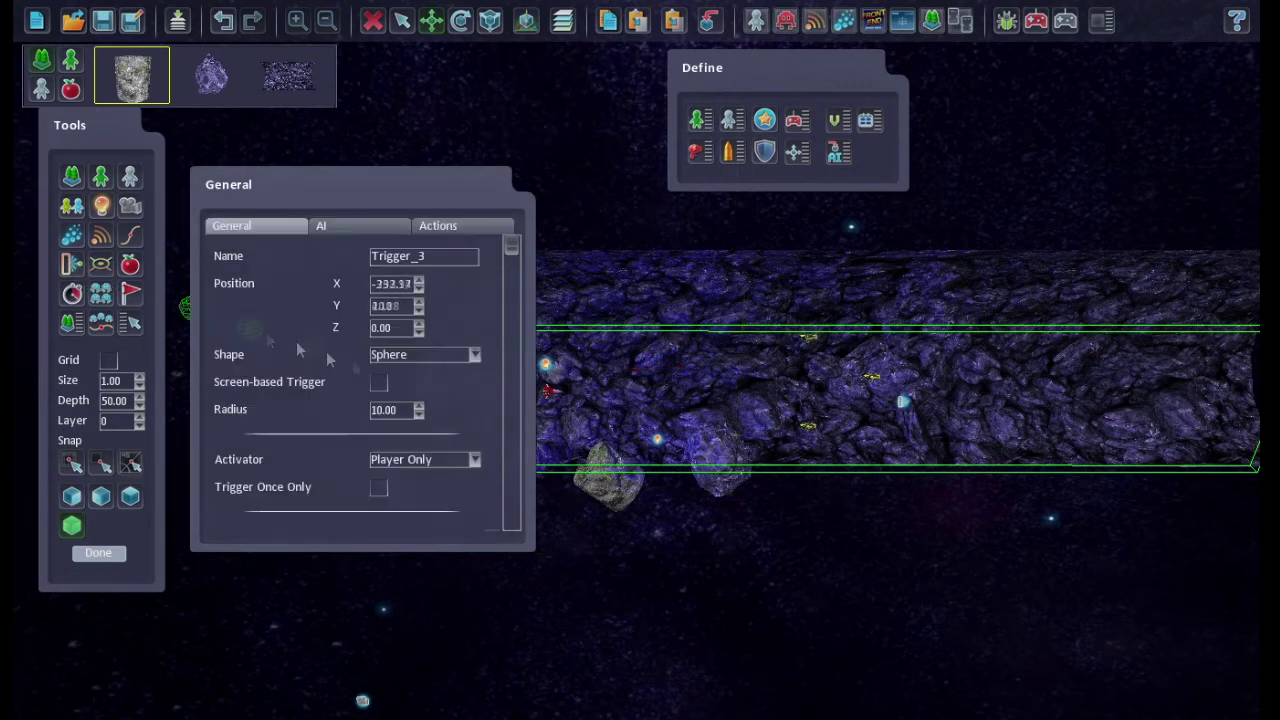
pyautogui.click(812, 396)
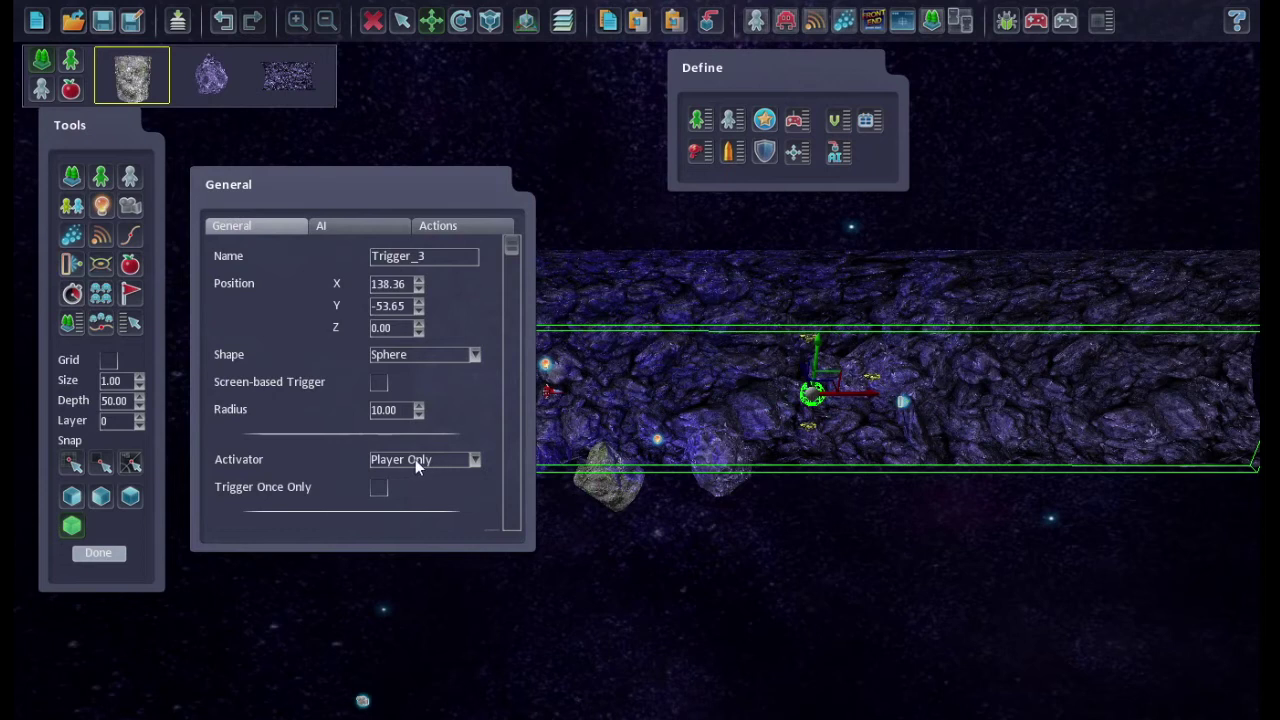
# Make Trigger_3 a box with Size Y 150 and Size Z 20
pyautogui.click(476, 356)
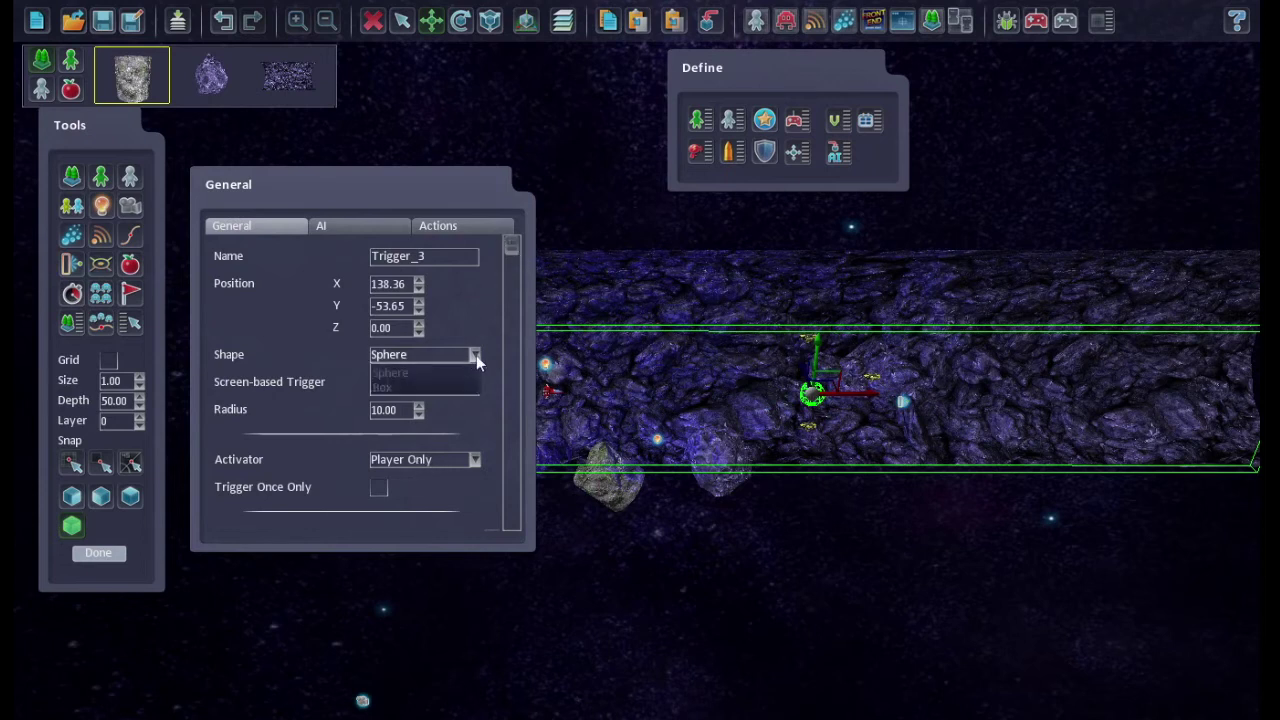
pyautogui.click(457, 382)
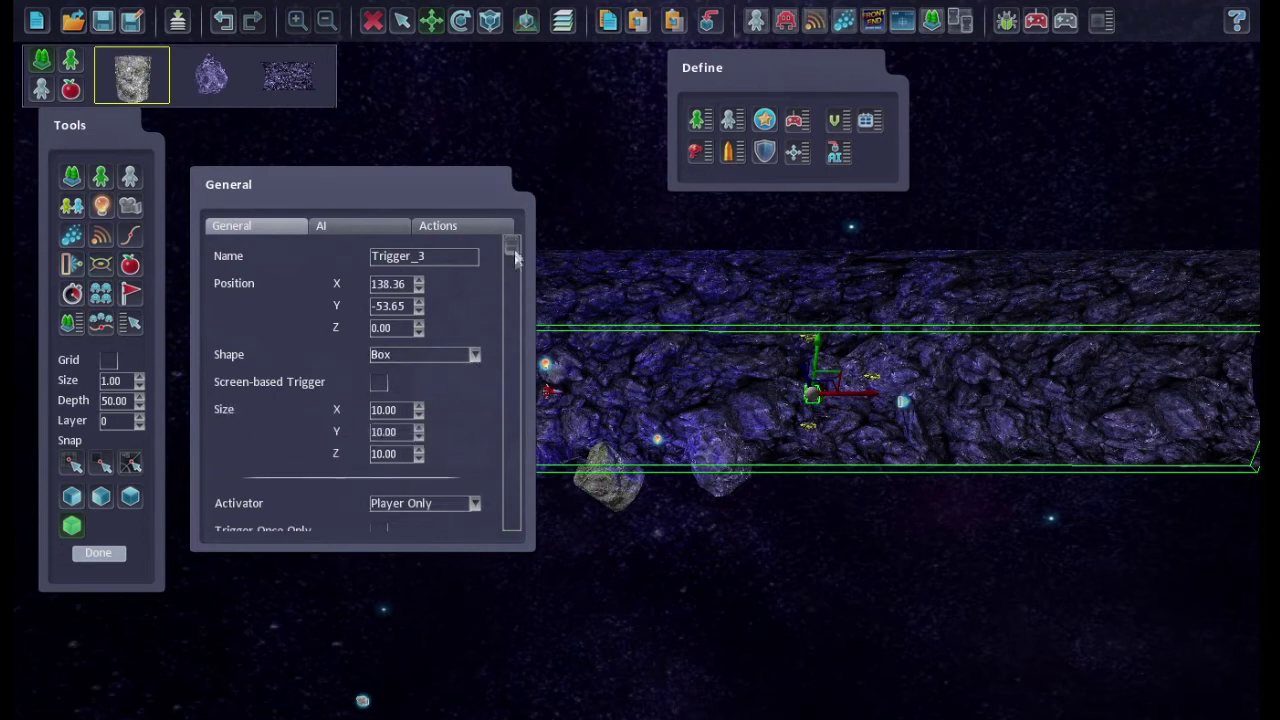
pyautogui.click(395, 433)
pyautogui.write('150')
pyautogui.press('Tab')
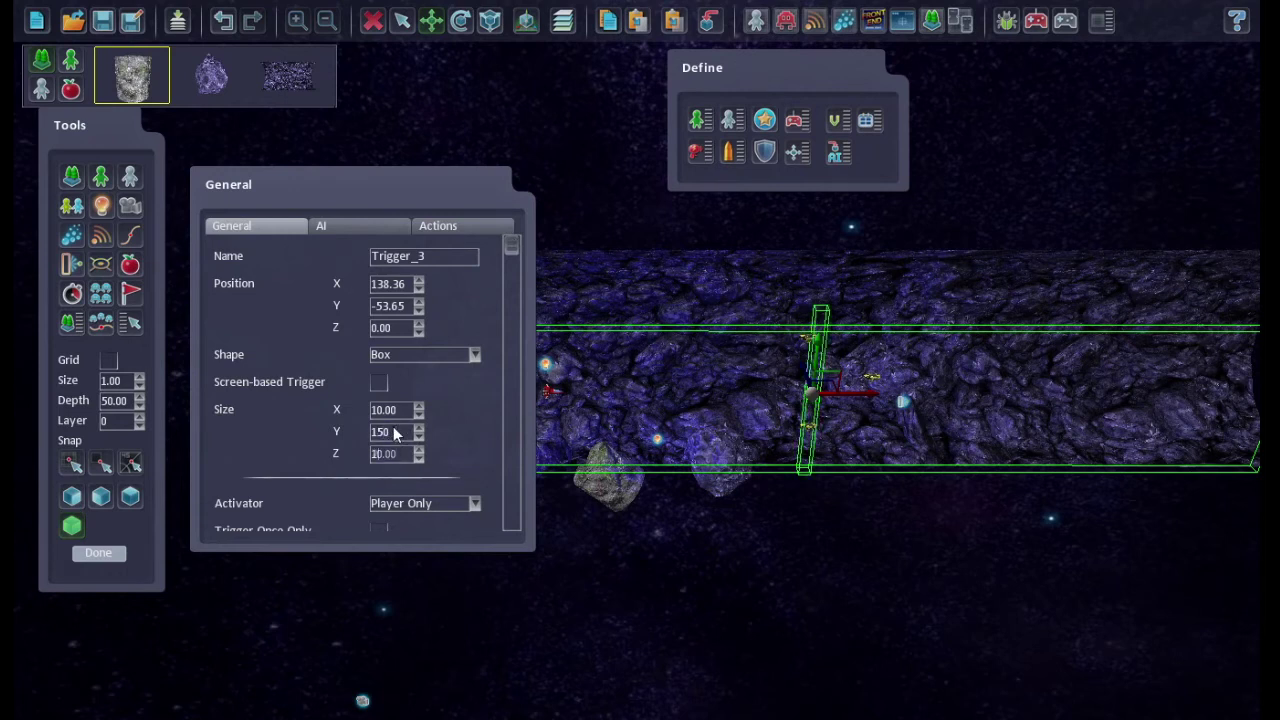
pyautogui.write('20')
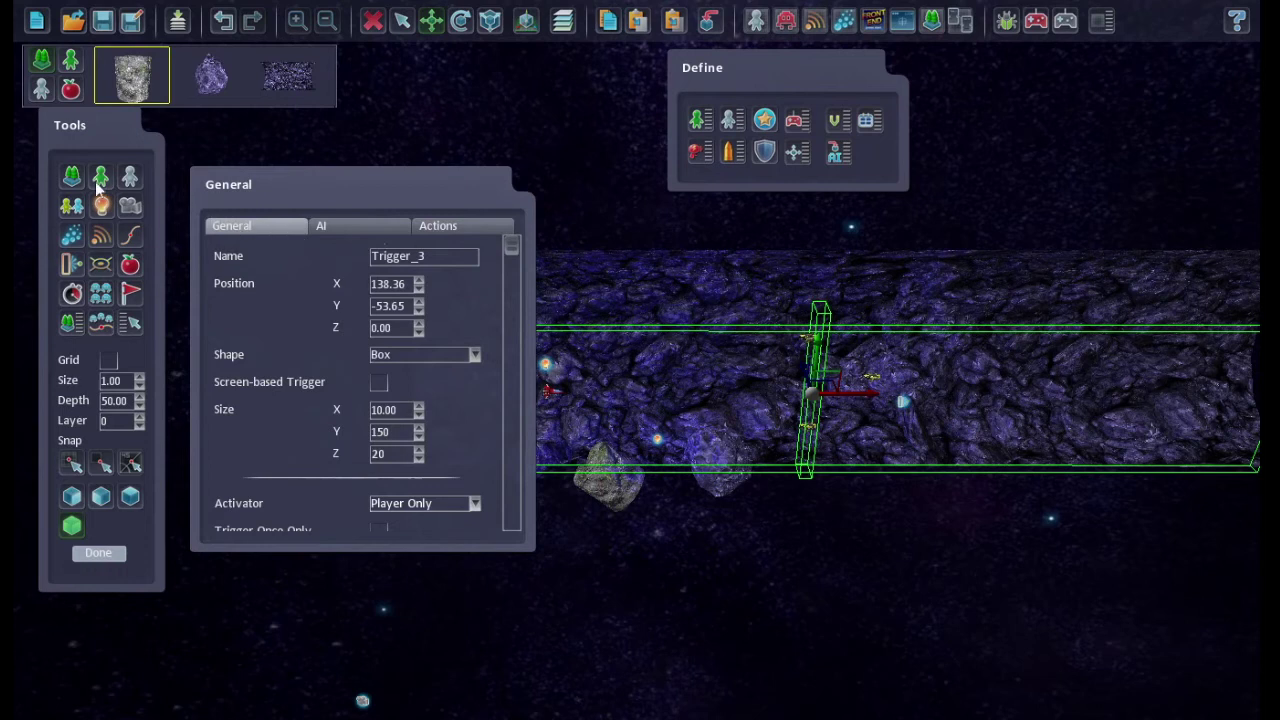
# Place a red Drone 01-B enemy, NPC_4, near the cave's right end at X 396.48
pyautogui.click(131, 177)
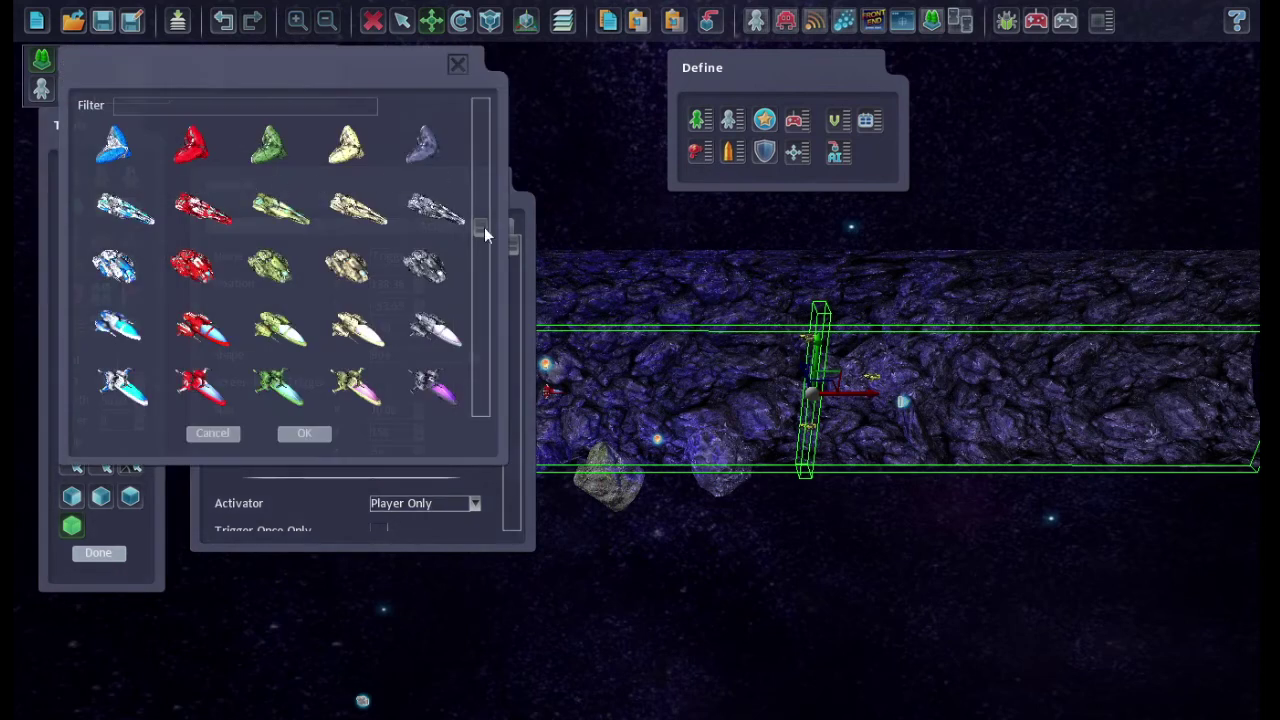
pyautogui.moveTo(484, 227); pyautogui.dragTo(485, 120)
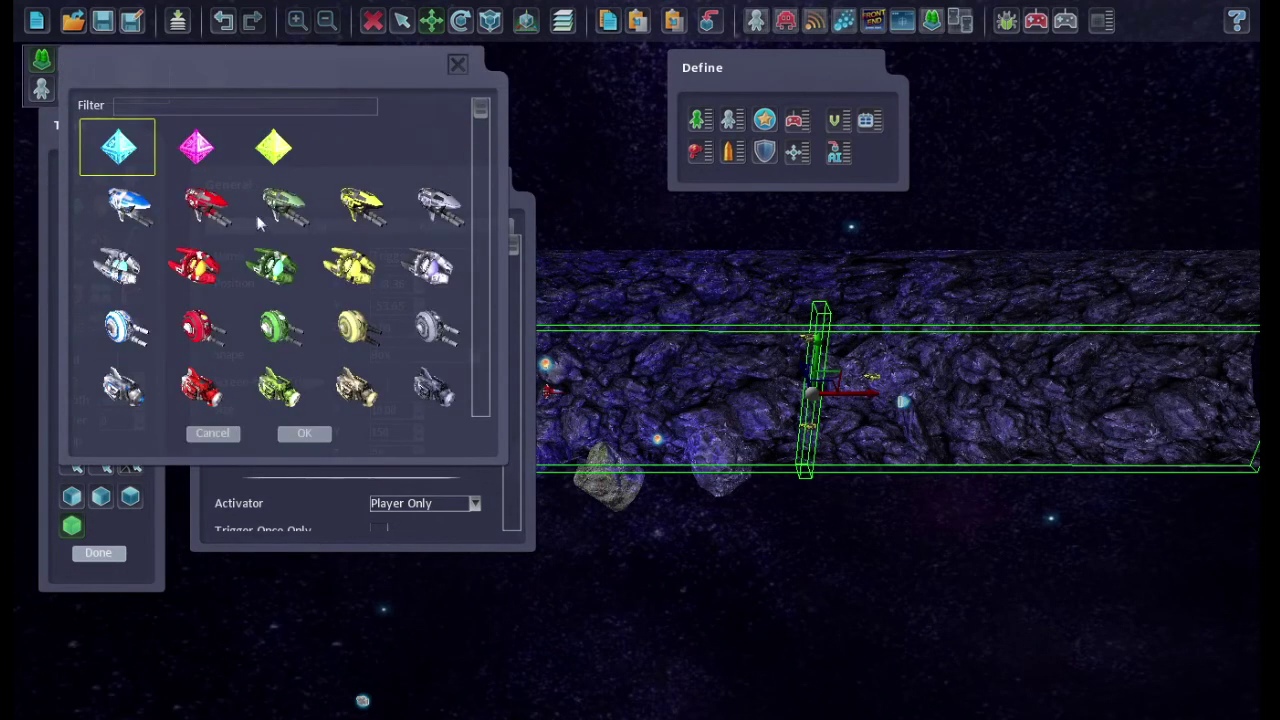
pyautogui.doubleClick(207, 207)
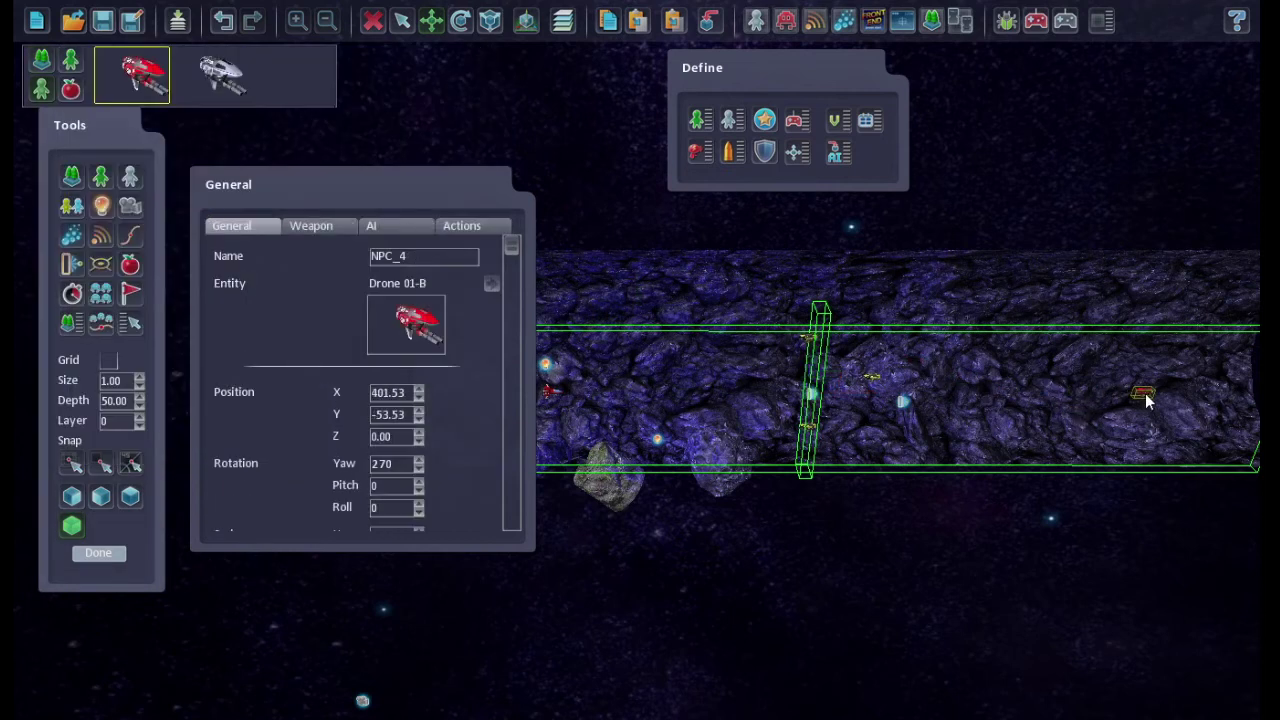
pyautogui.click(1140, 398)
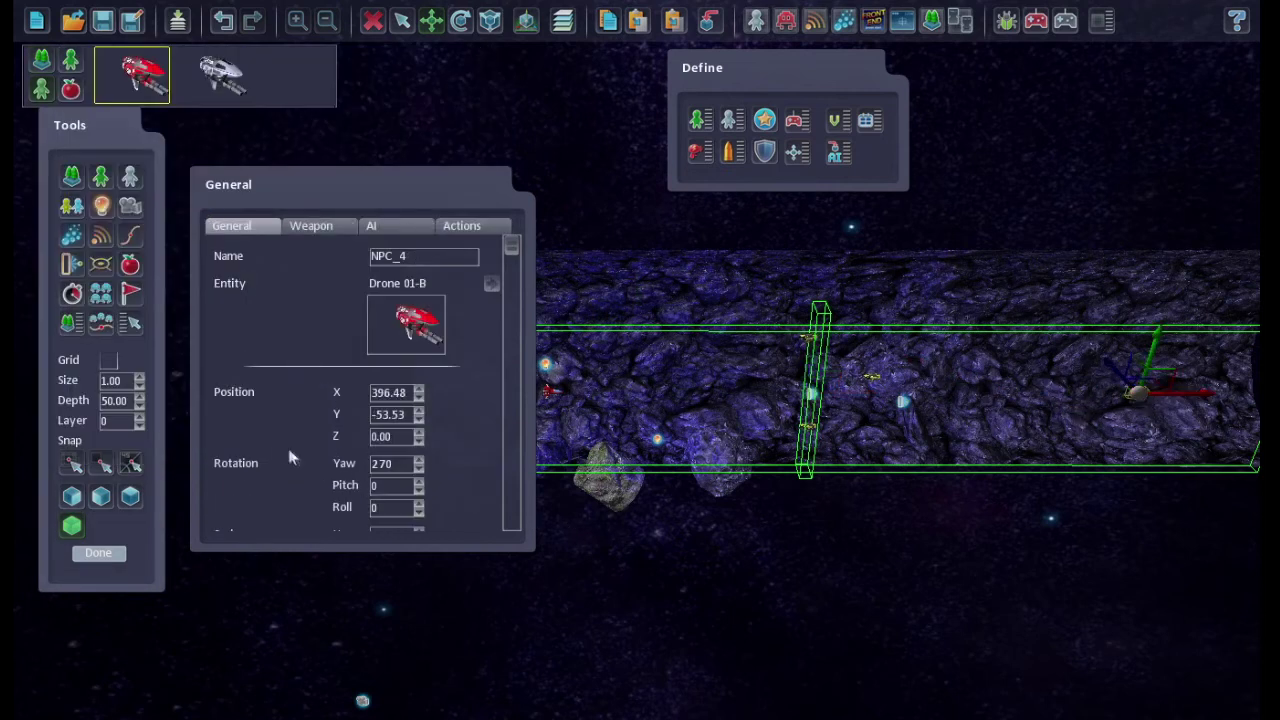
pyautogui.click(131, 238)
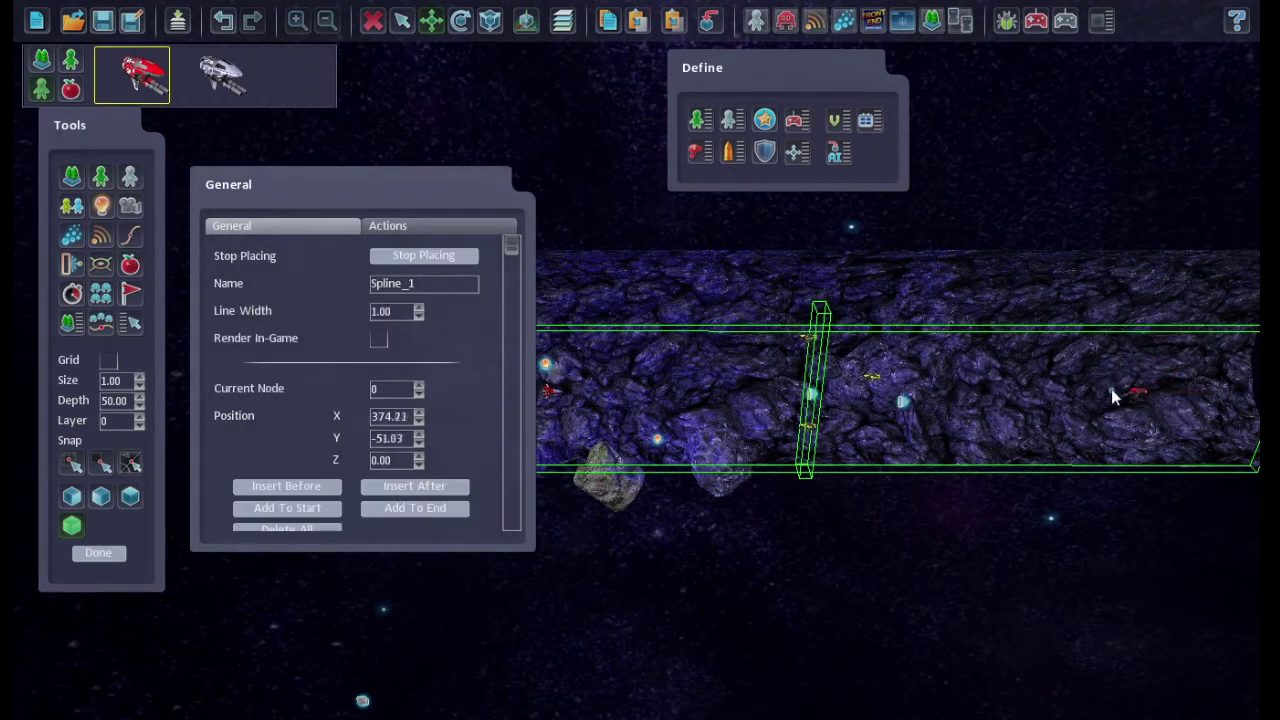
# Add the remaining wavy nodes to Spline_1 leftward from the red drone and finish placement
pyautogui.click(998, 432)
pyautogui.click(910, 383)
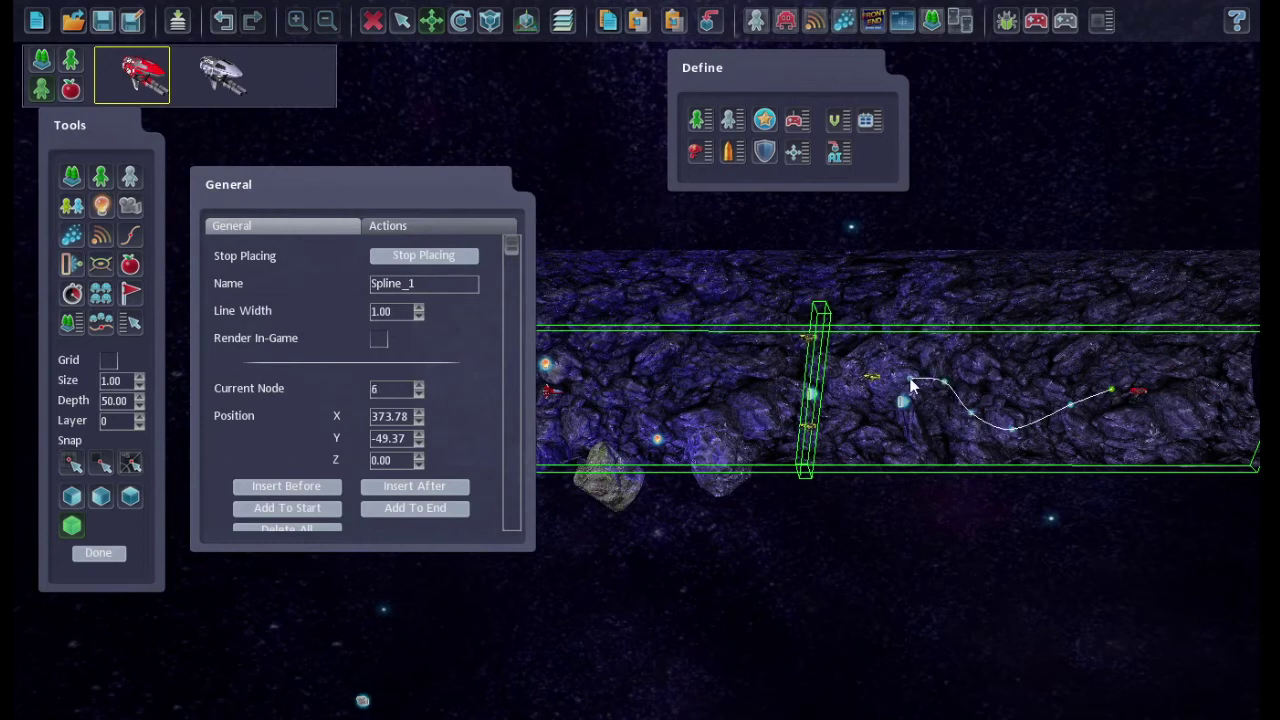
pyautogui.click(870, 404)
pyautogui.press('Escape')
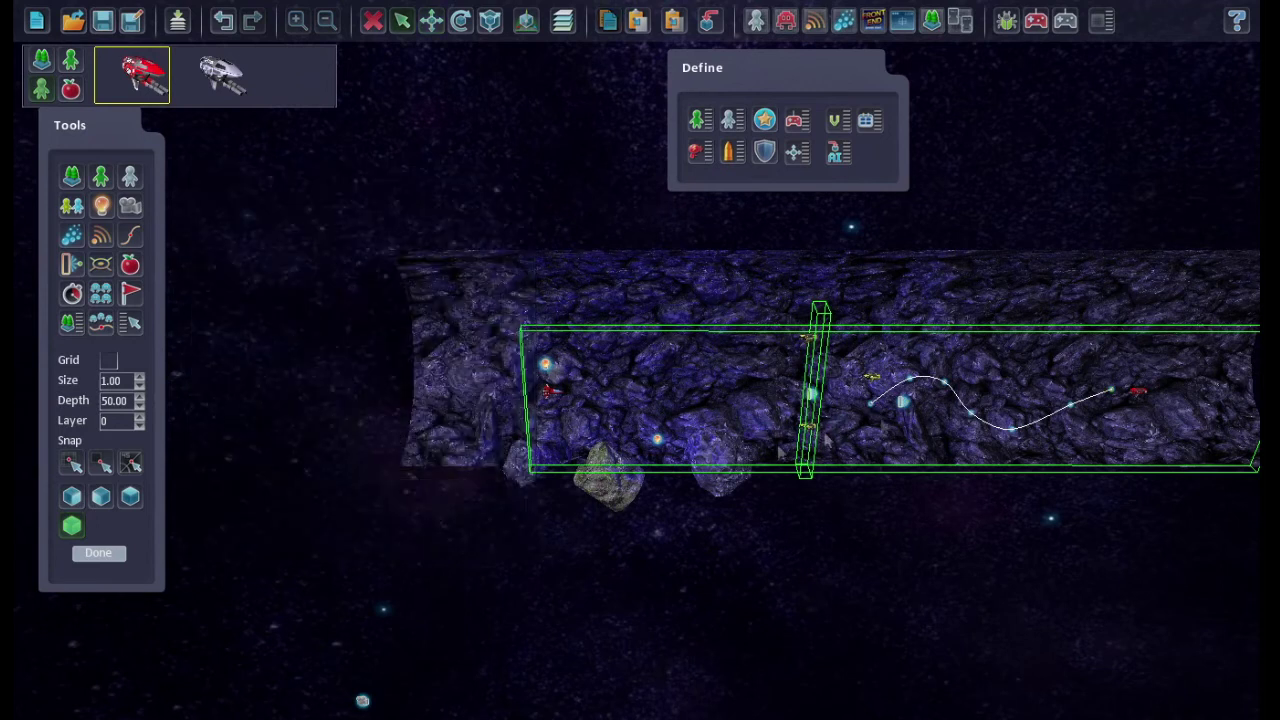
# Change NPC_4's Chase behaviour to Follow Spline Shape using Spline_1
pyautogui.click(1140, 395)
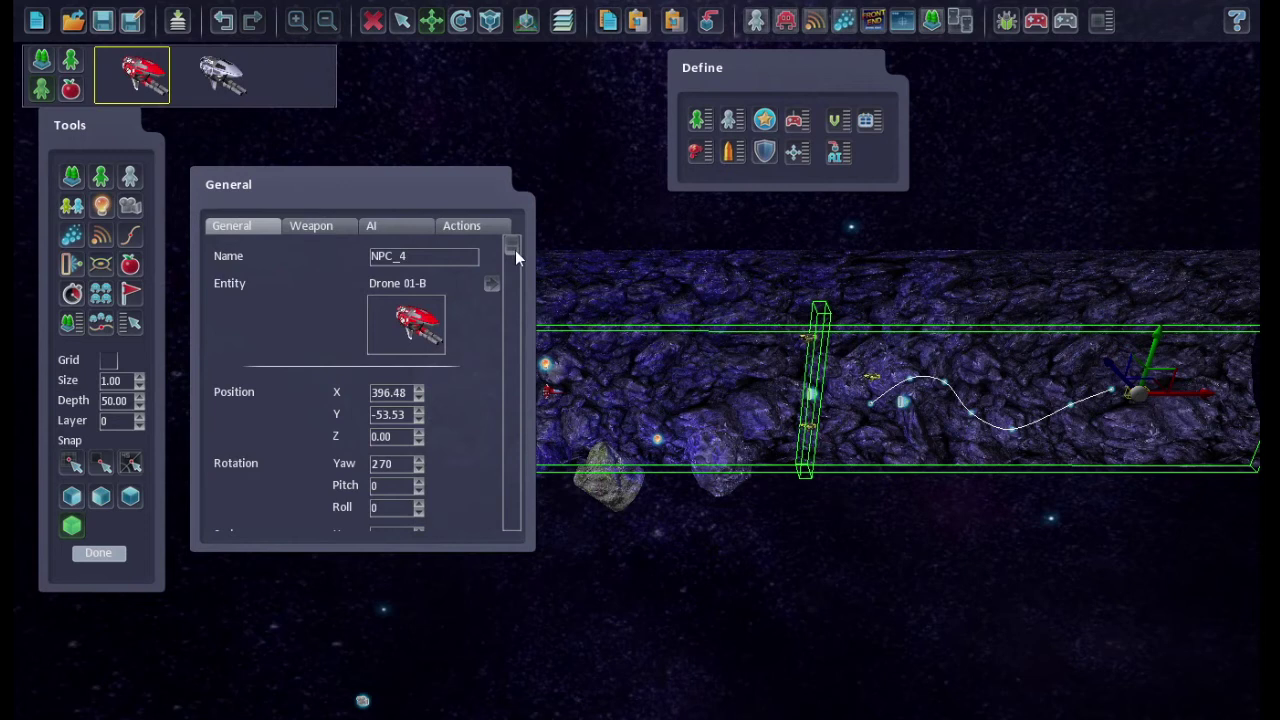
pyautogui.click(376, 227)
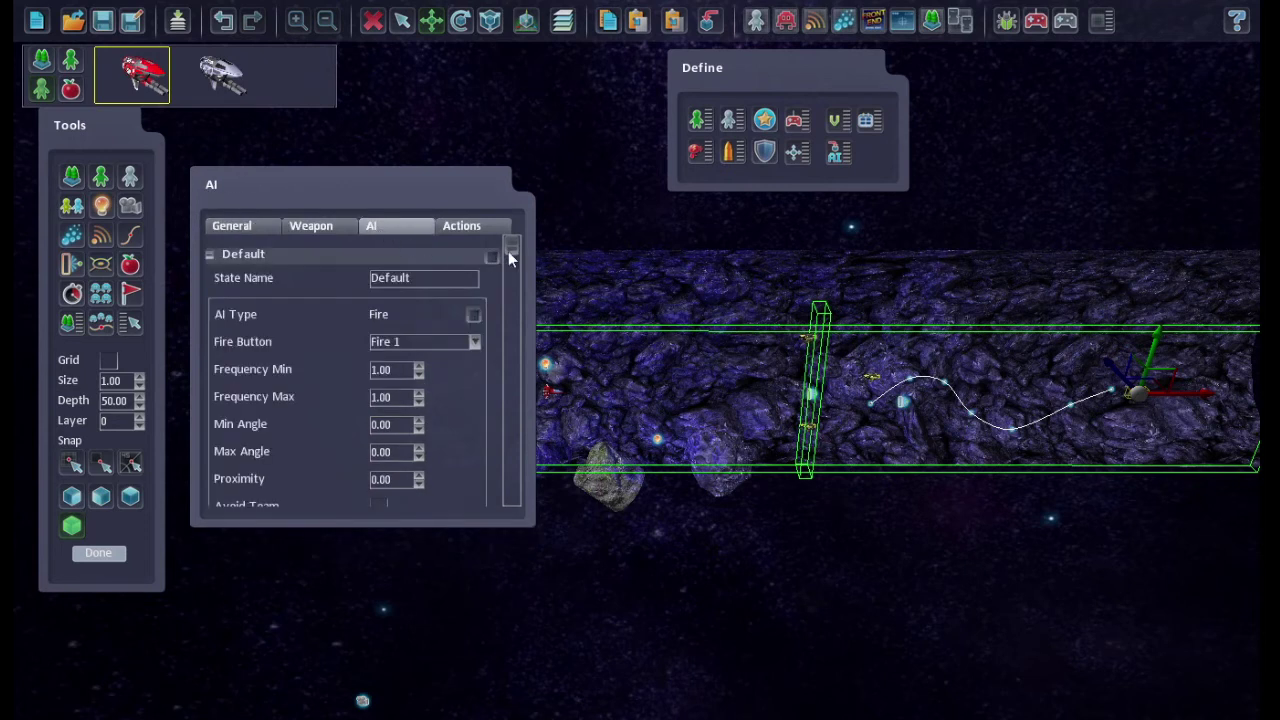
pyautogui.moveTo(509, 258); pyautogui.dragTo(513, 397)
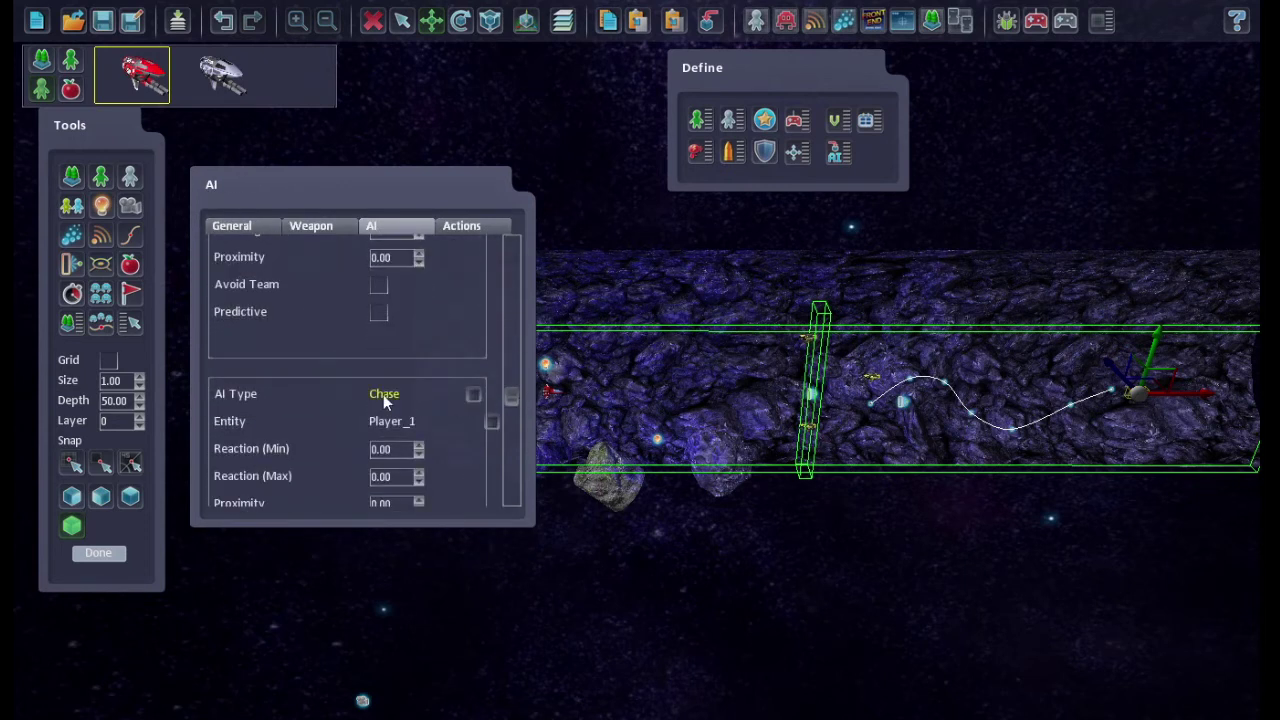
pyautogui.click(384, 395)
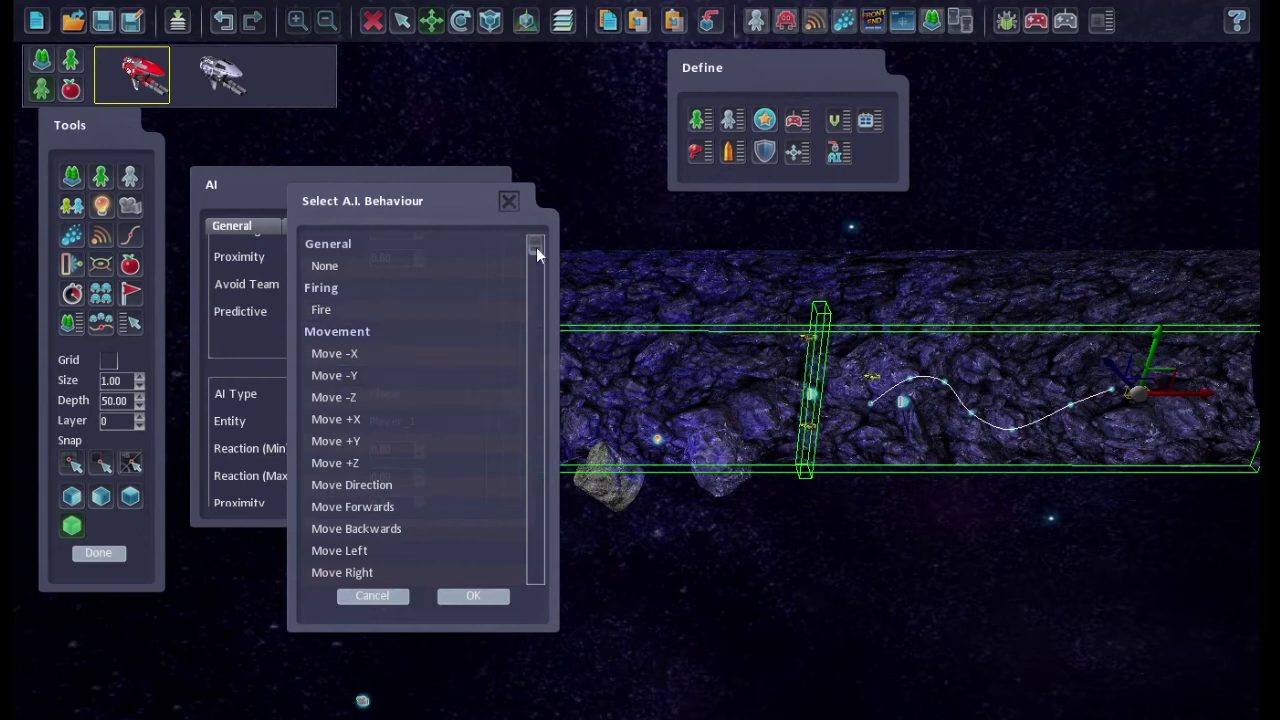
pyautogui.moveTo(537, 255); pyautogui.dragTo(536, 394)
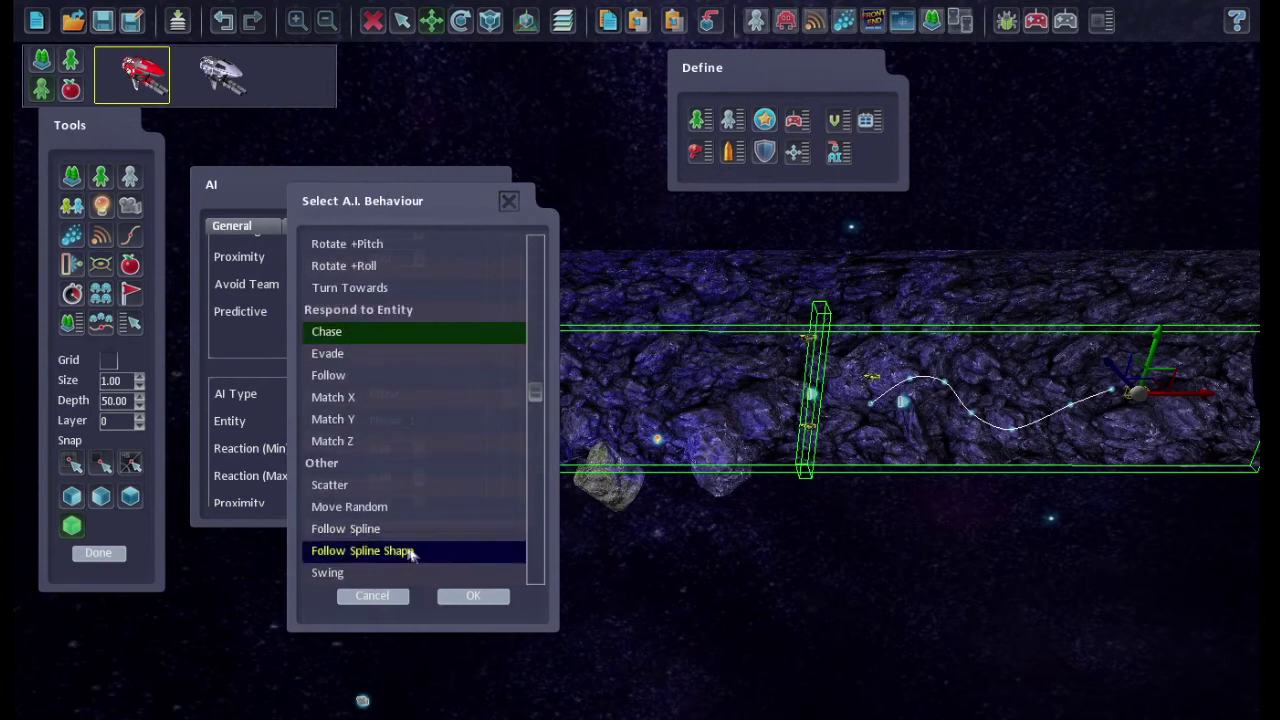
pyautogui.click(409, 553)
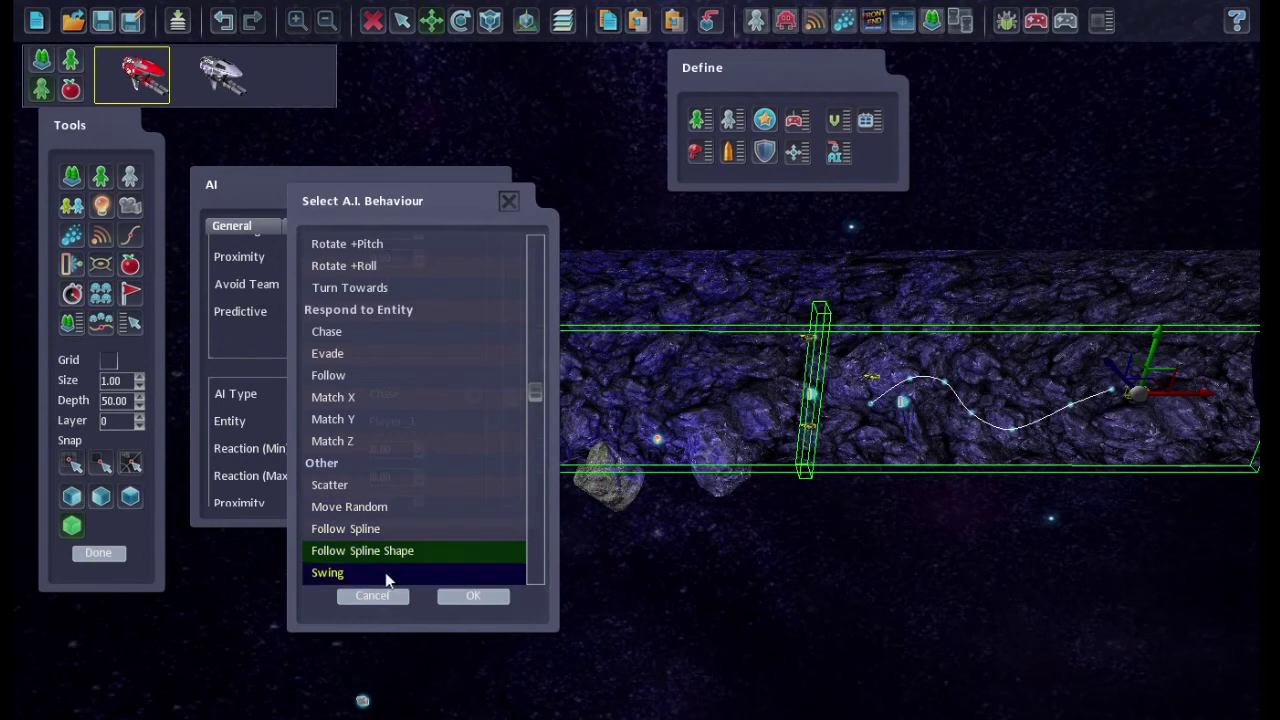
pyautogui.click(468, 594)
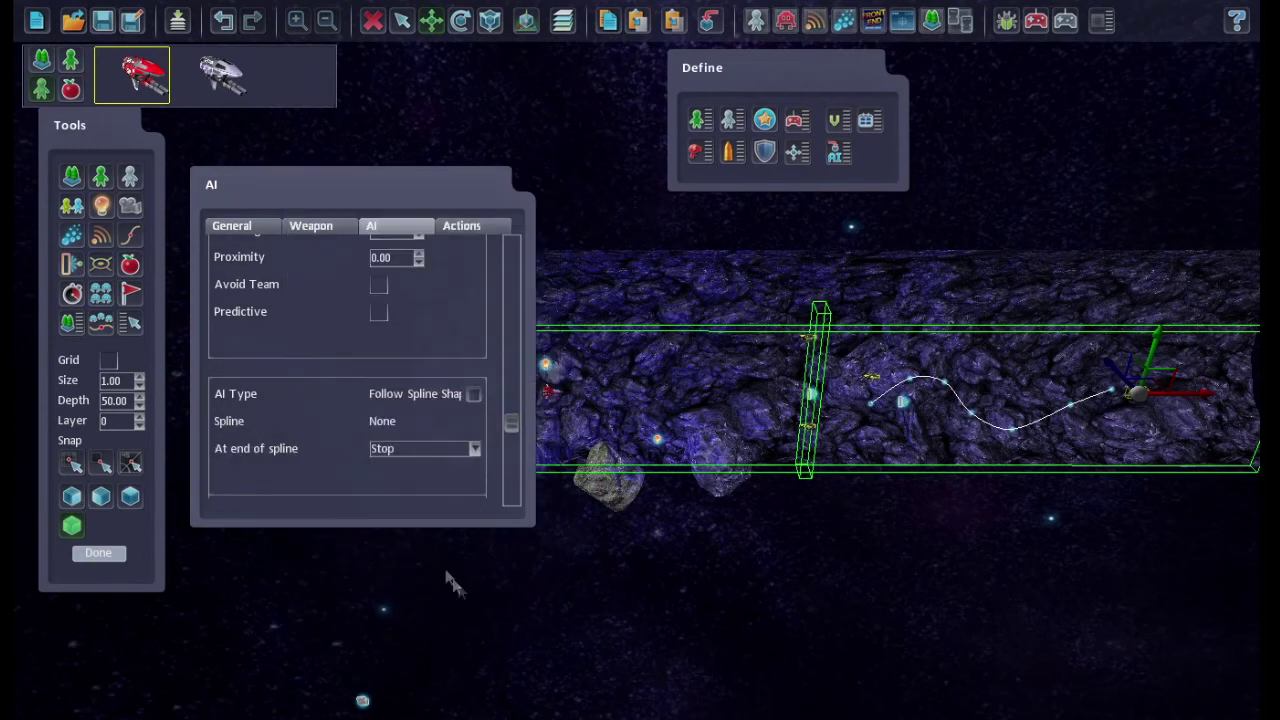
pyautogui.click(383, 422)
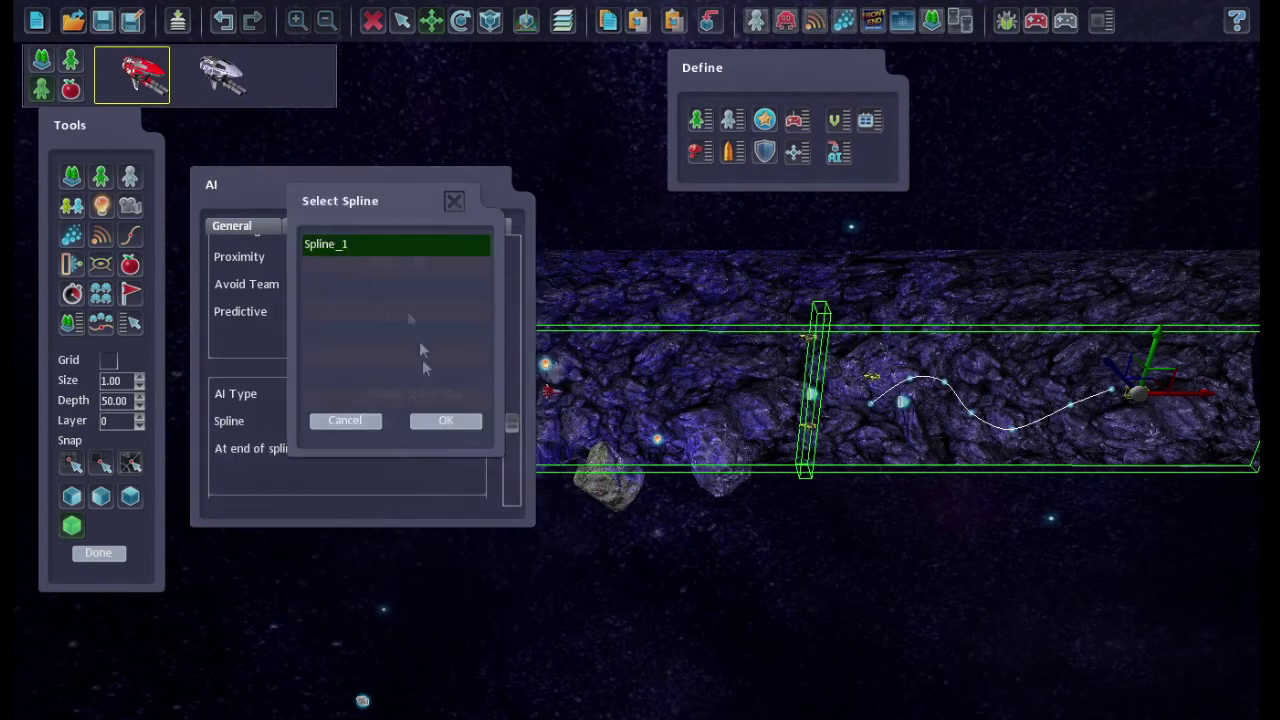
pyautogui.click(444, 420)
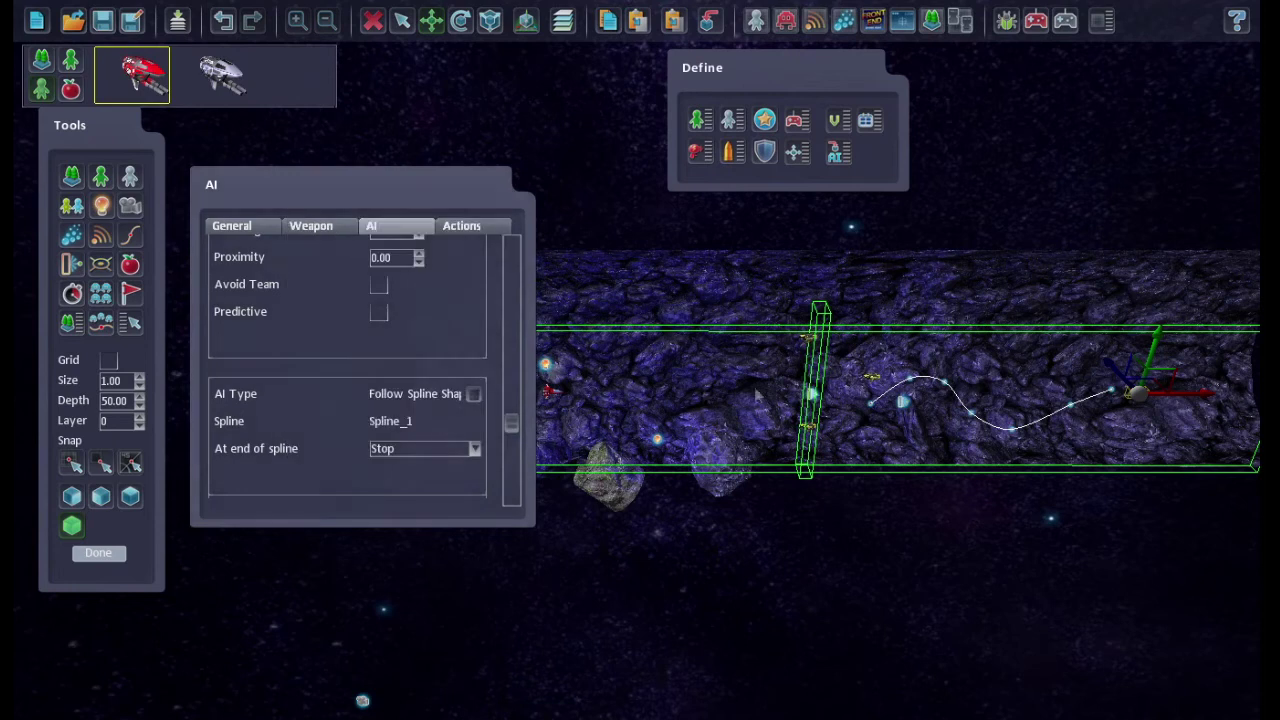
pyautogui.click(251, 227)
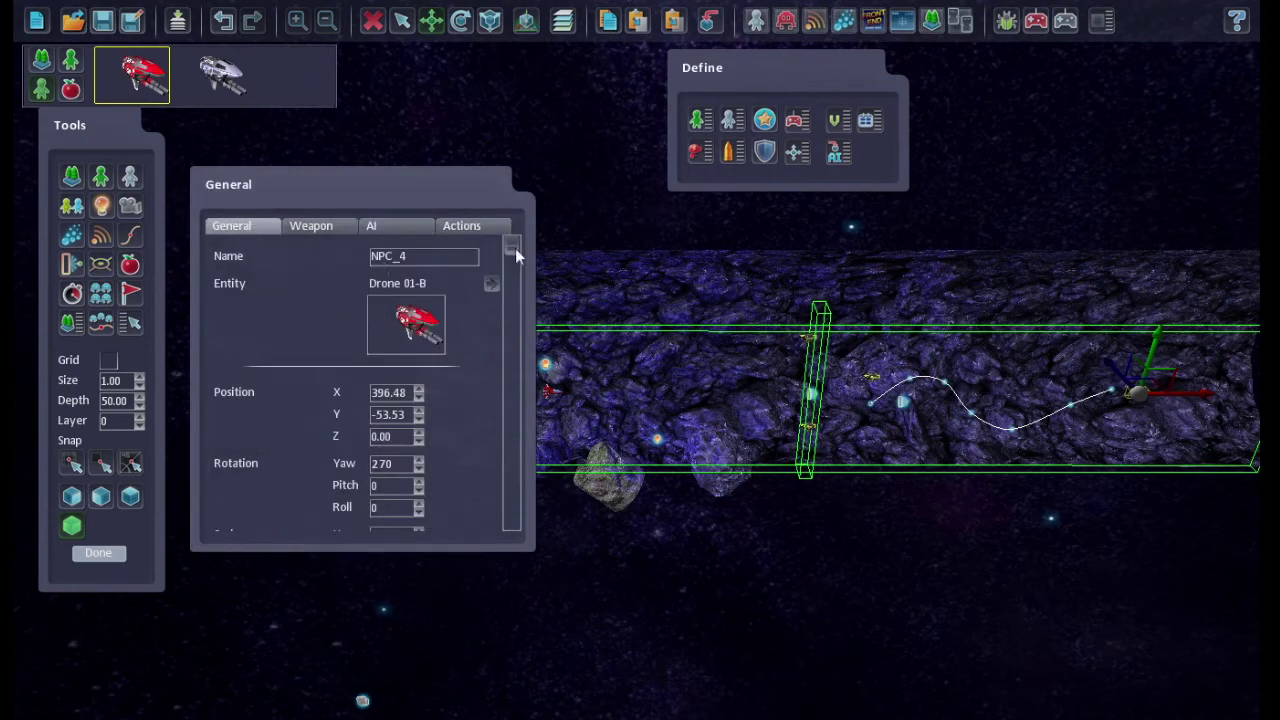
pyautogui.moveTo(515, 248); pyautogui.dragTo(523, 545)
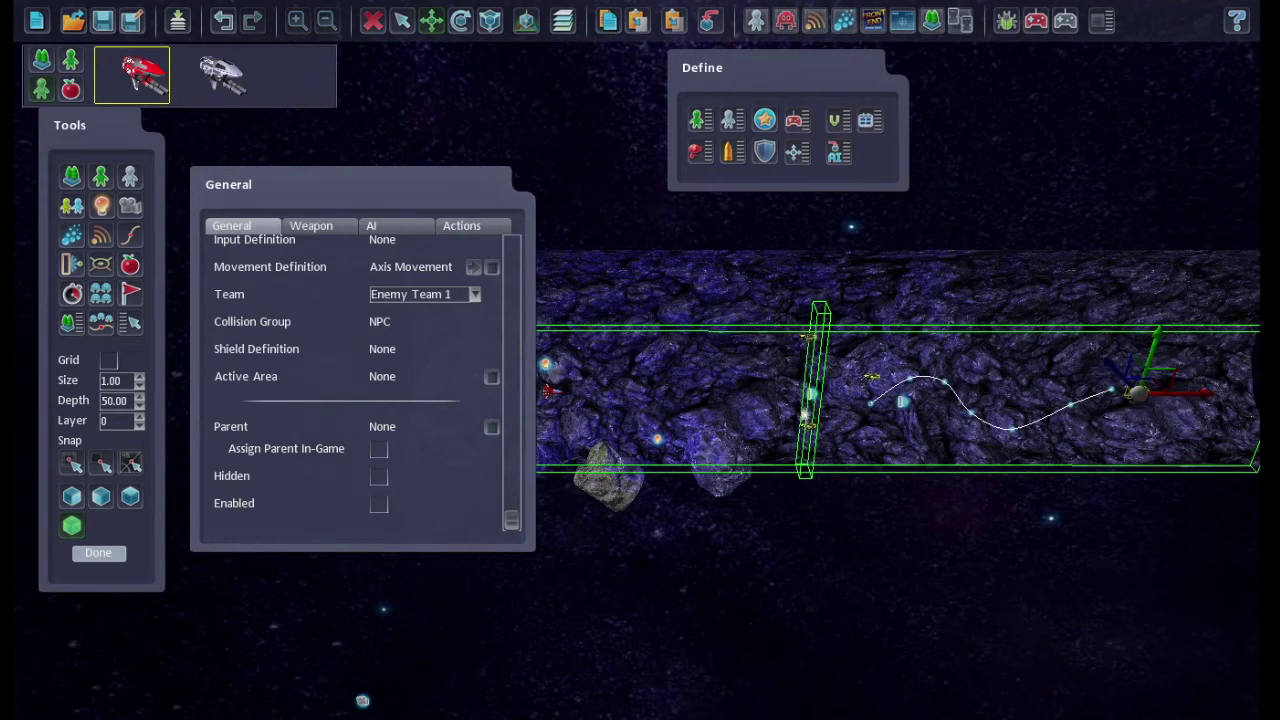
# Add a Triggered action to Trigger_3 that activates drone NPC_4
pyautogui.click(812, 398)
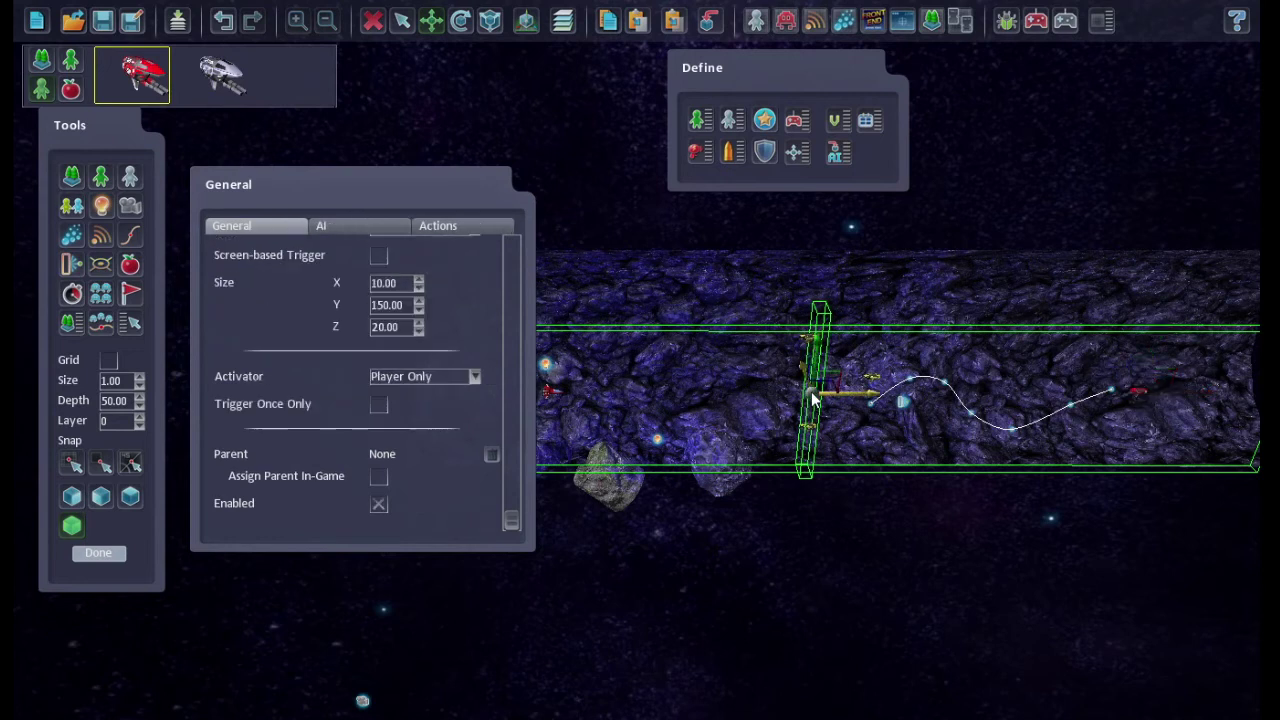
pyautogui.click(459, 225)
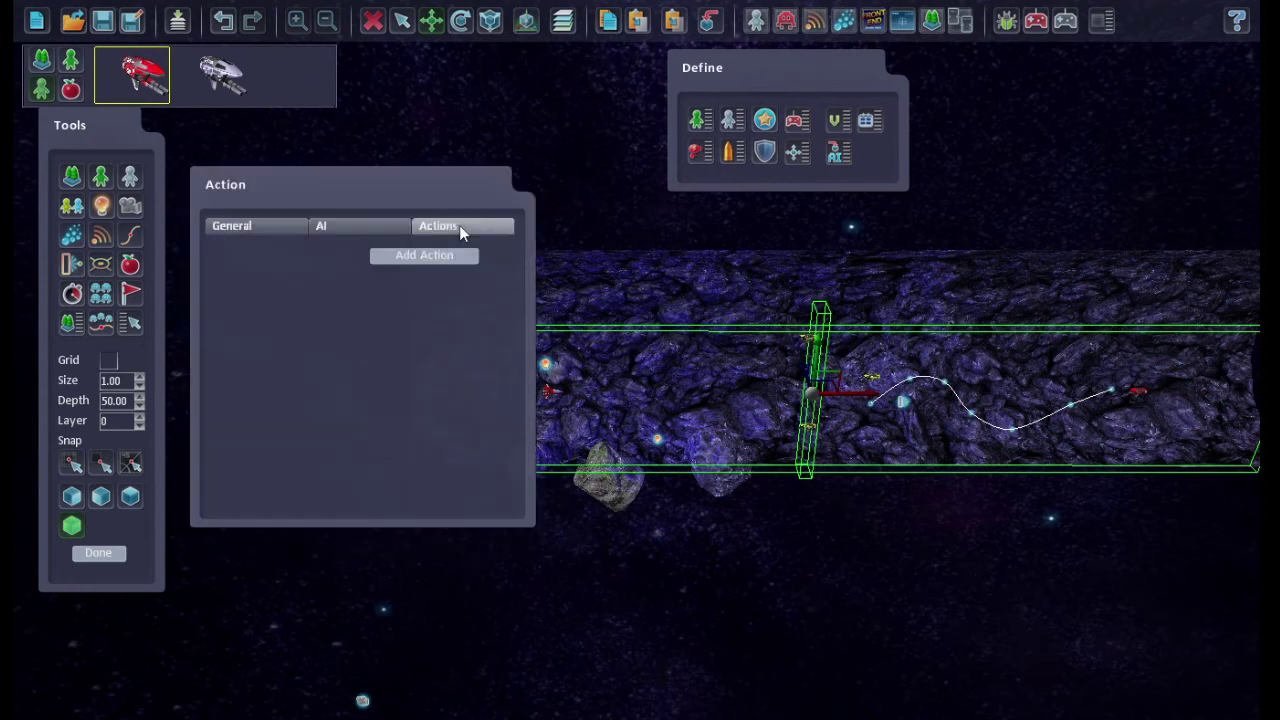
pyautogui.click(441, 257)
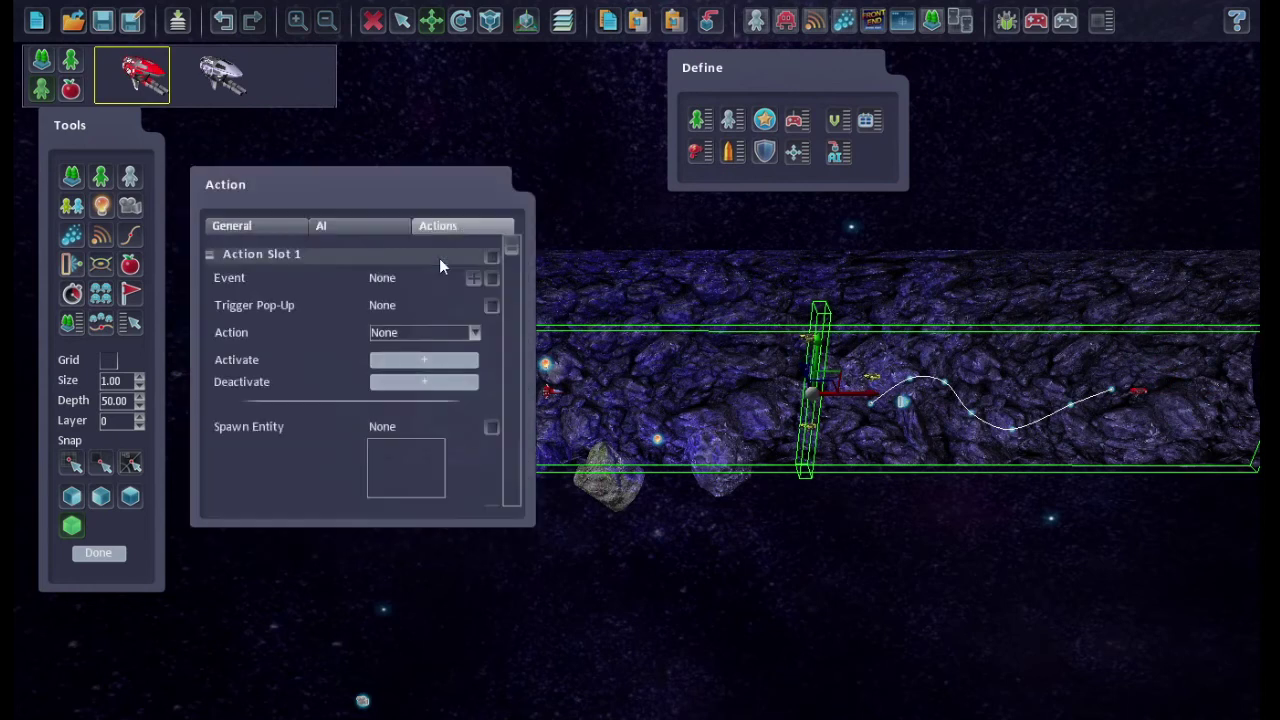
pyautogui.click(388, 277)
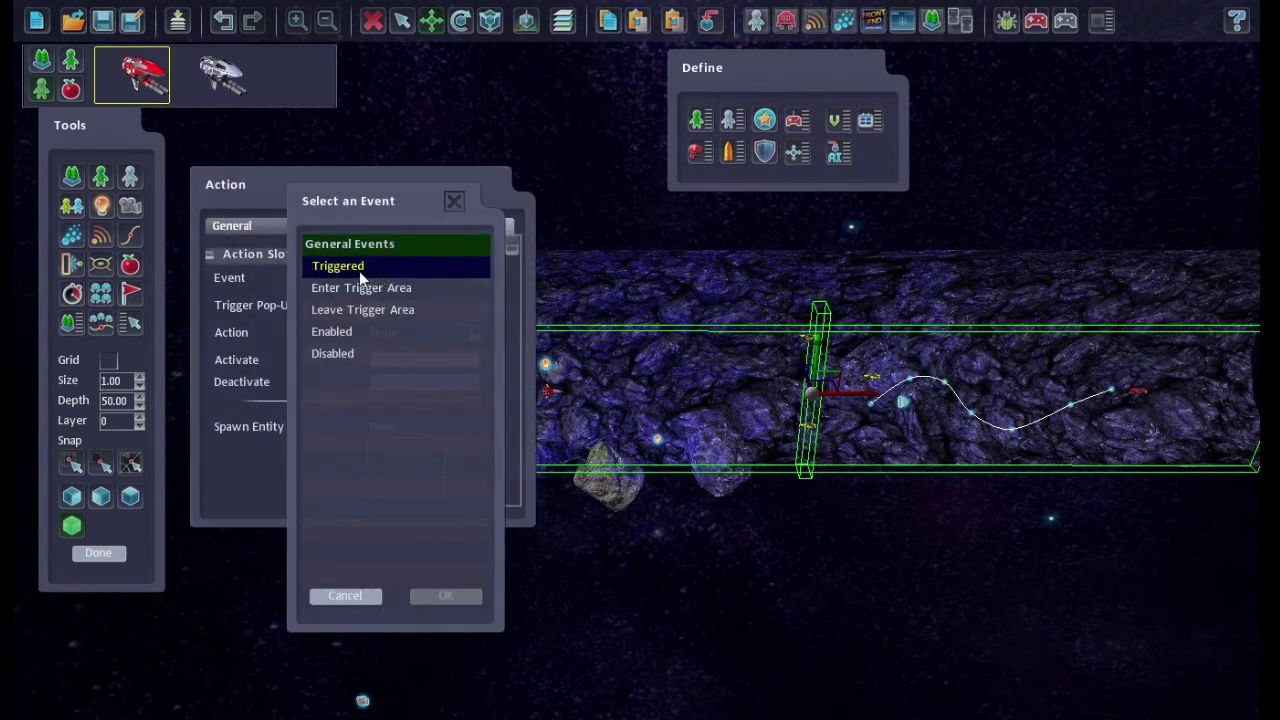
pyautogui.click(359, 267)
pyautogui.click(443, 596)
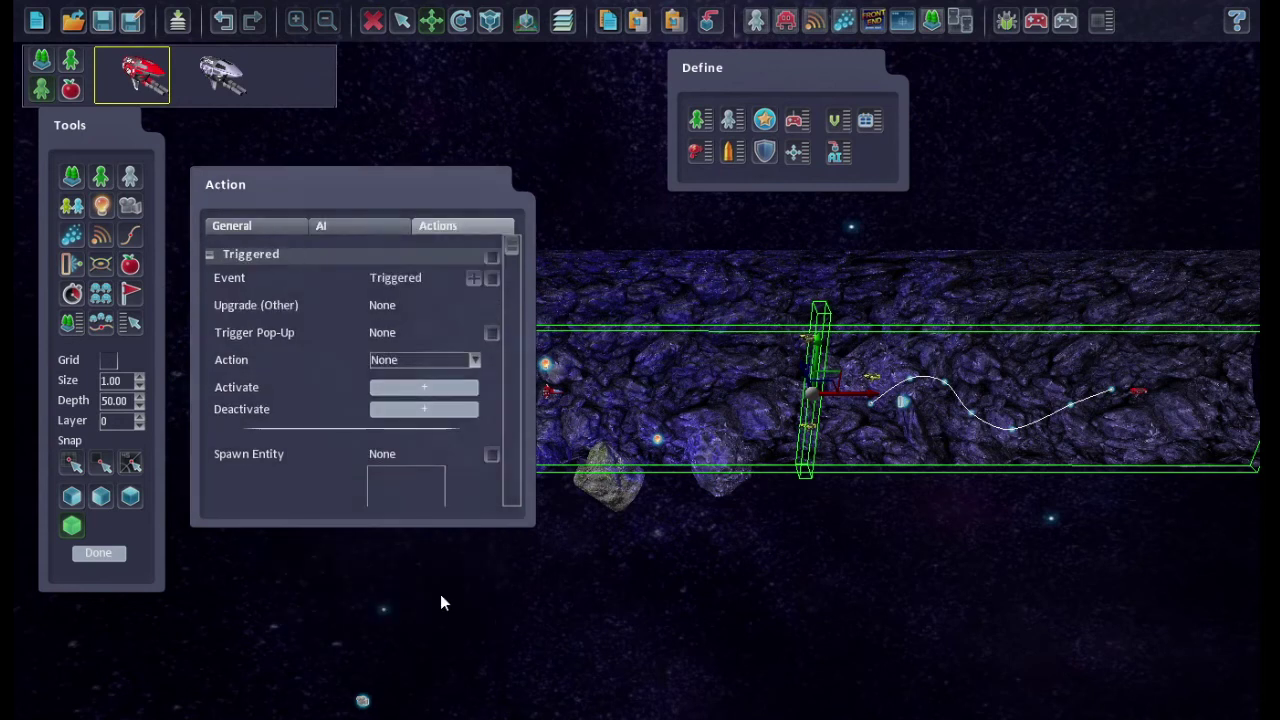
pyautogui.click(421, 393)
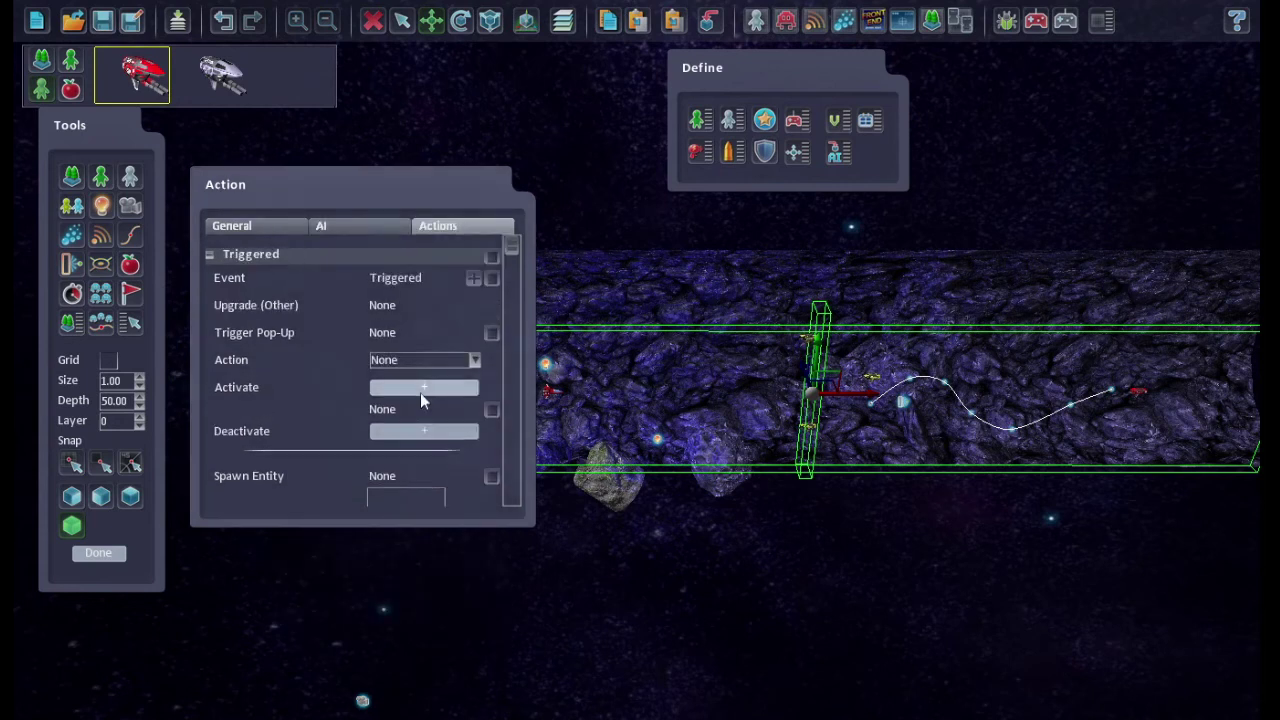
pyautogui.click(393, 400)
pyautogui.moveTo(480, 250); pyautogui.dragTo(487, 443)
pyautogui.click(338, 399)
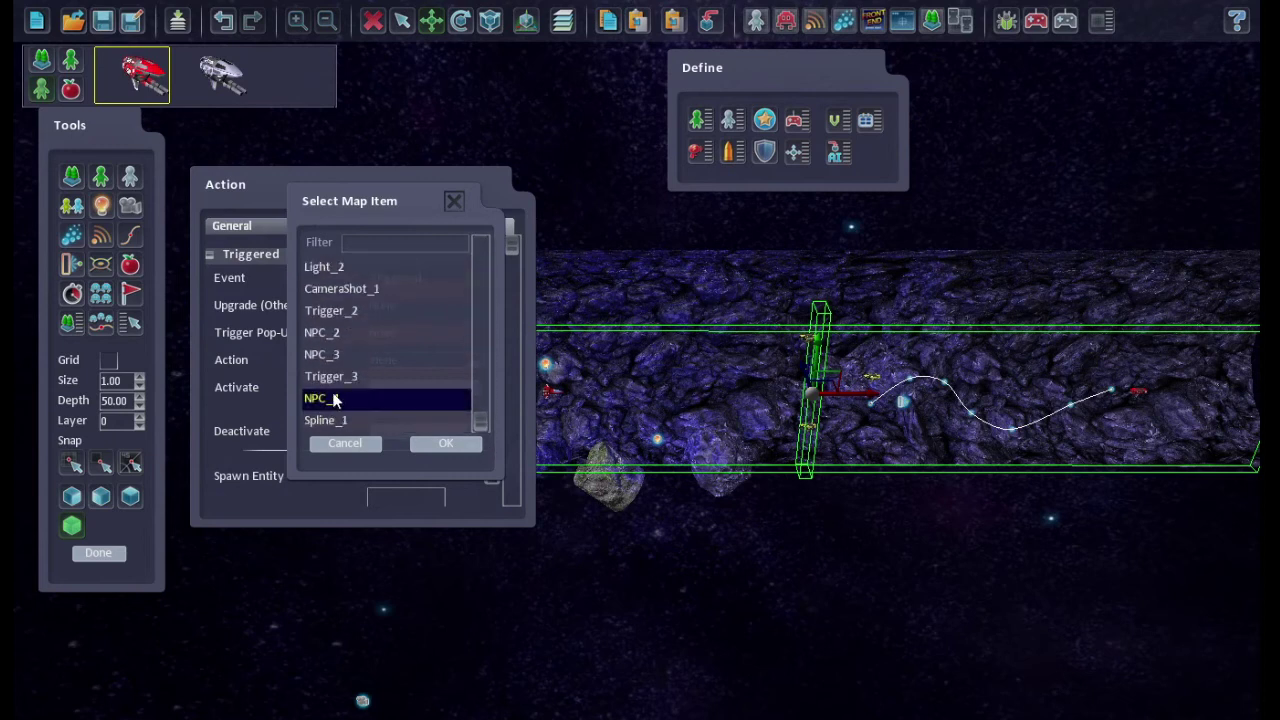
pyautogui.click(432, 444)
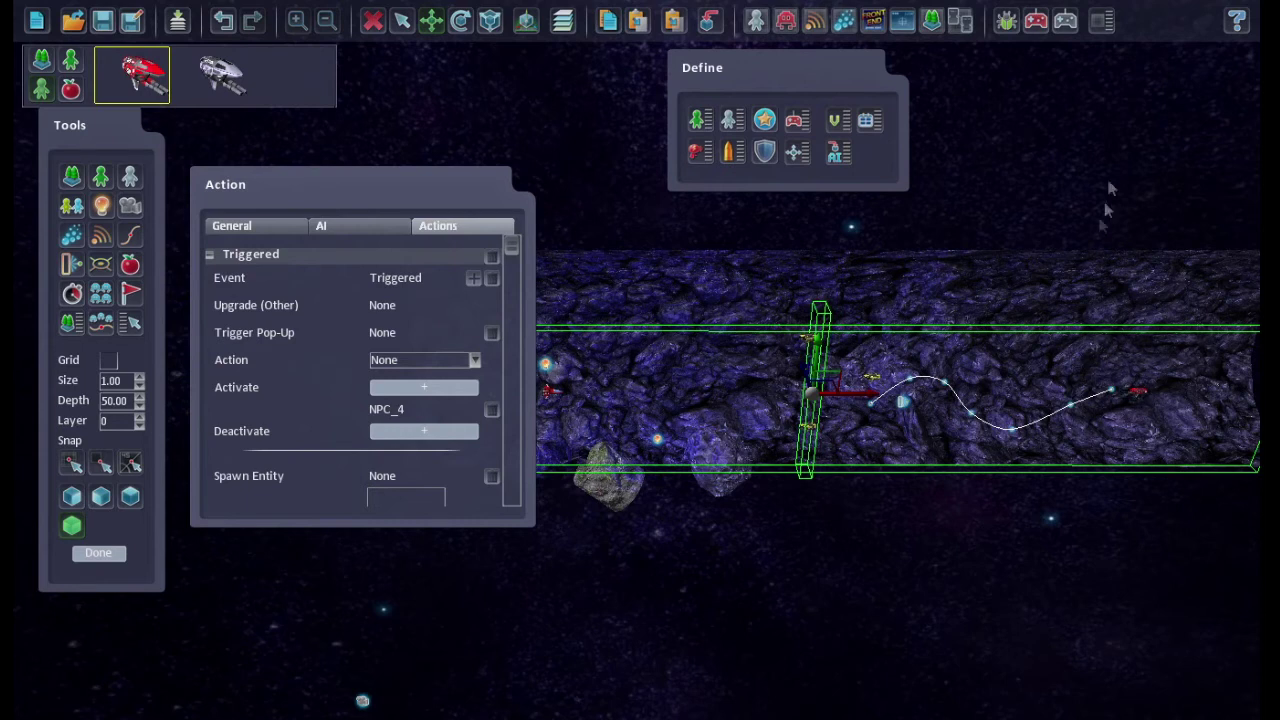
# Select CameraShot_1 from the map items and show its tracking settings
pyautogui.click(131, 324)
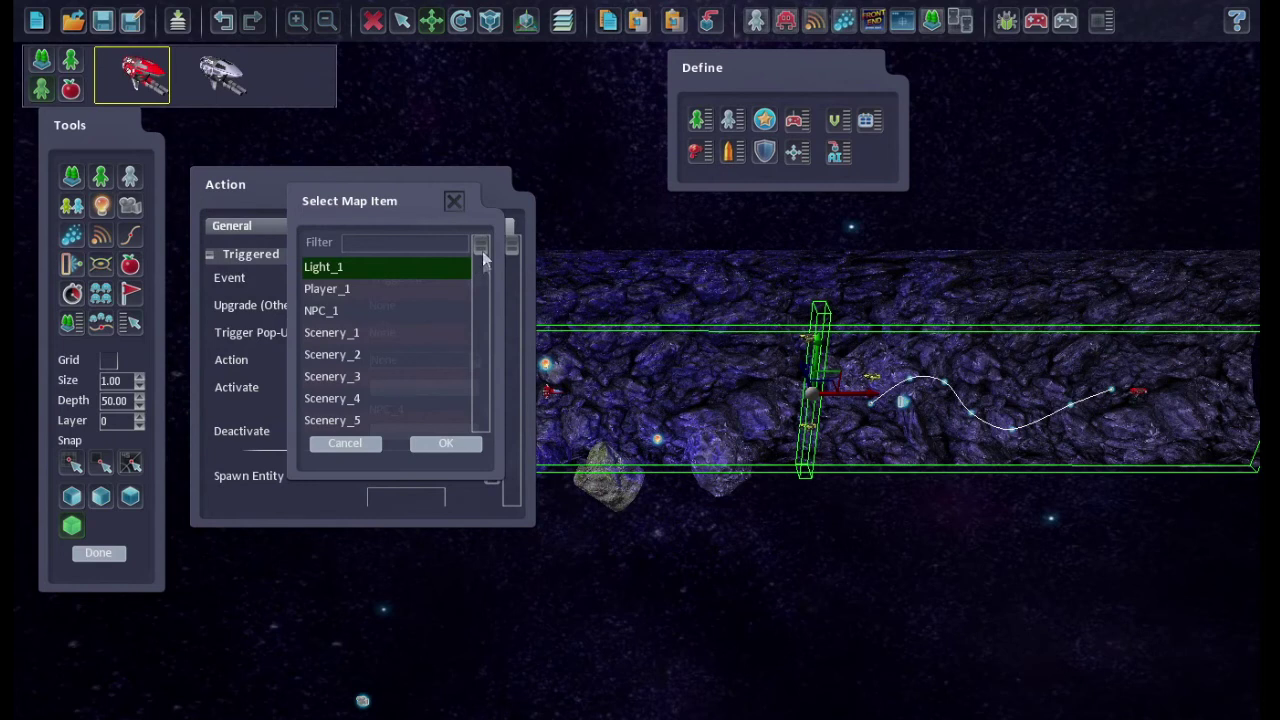
pyautogui.moveTo(483, 258); pyautogui.dragTo(488, 434)
pyautogui.click(400, 289)
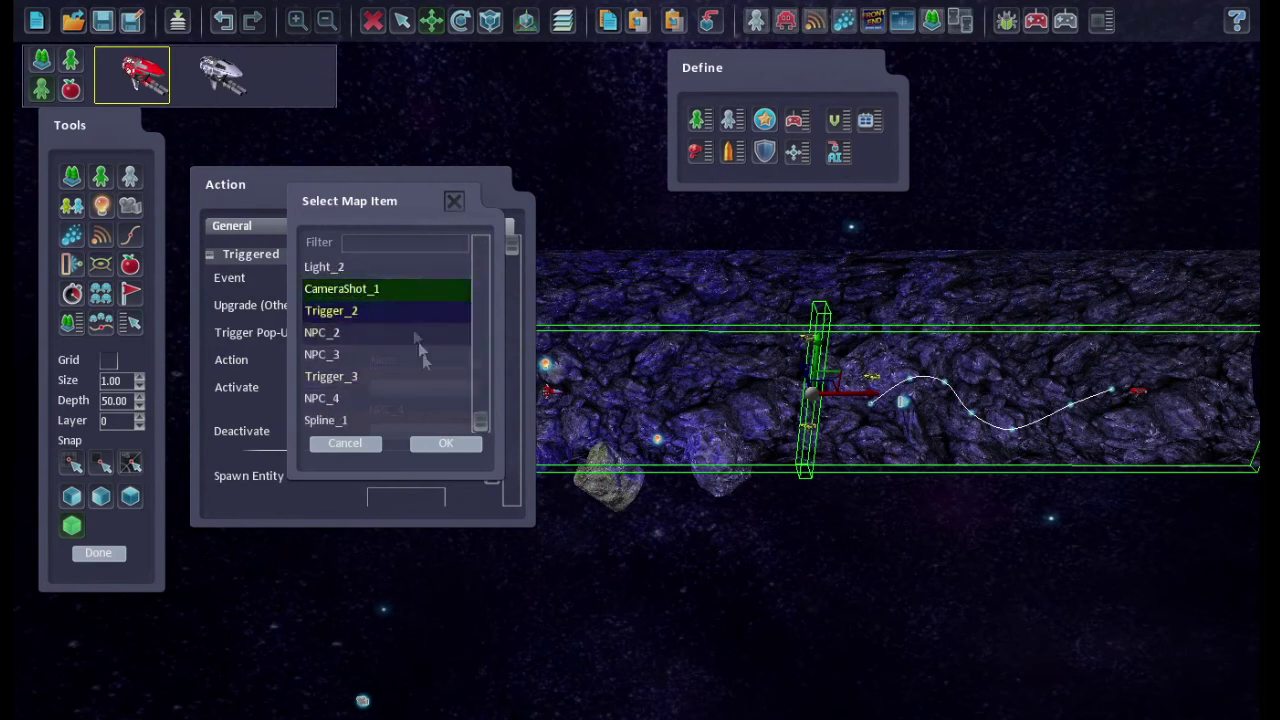
pyautogui.click(445, 443)
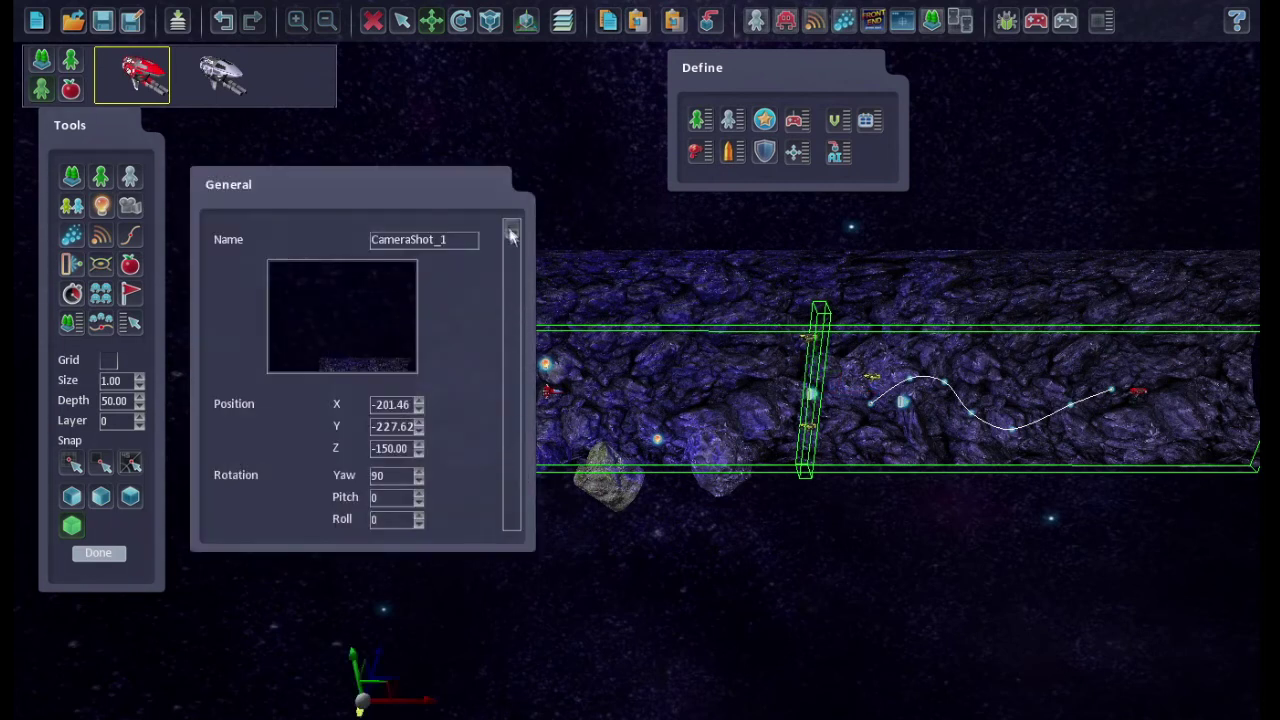
pyautogui.moveTo(511, 235); pyautogui.dragTo(511, 350)
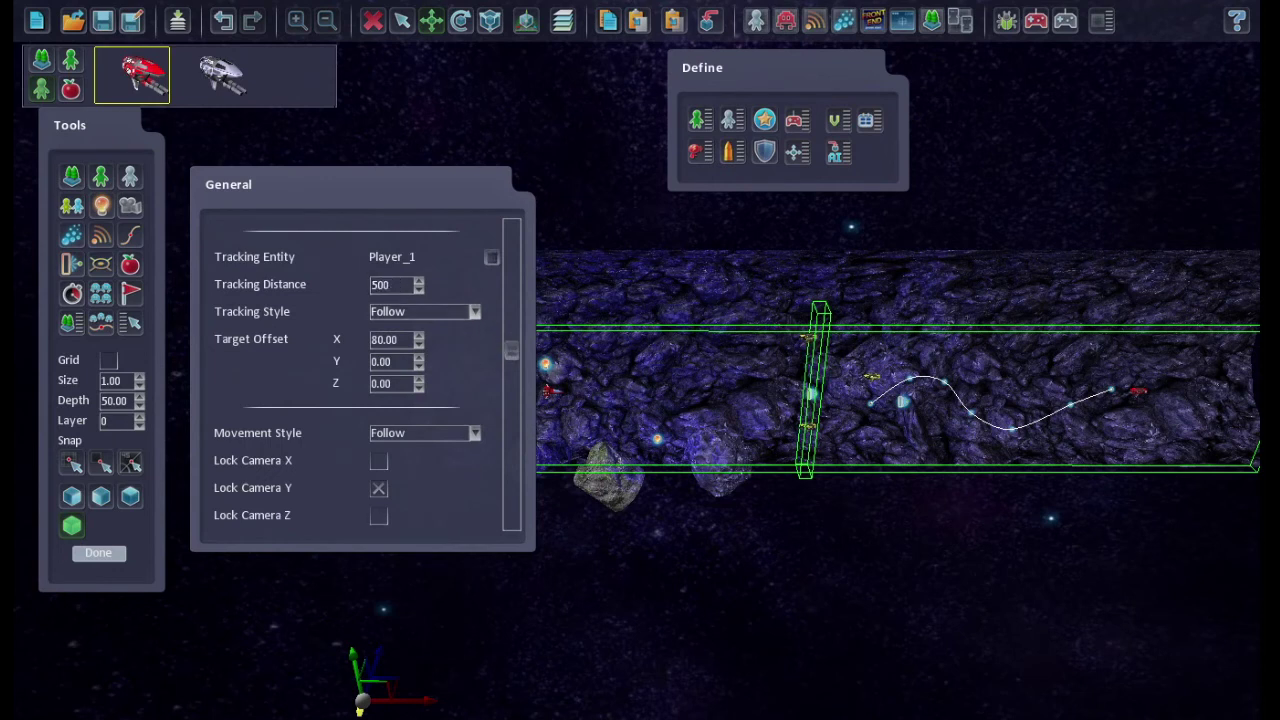
# Turn on debug display and playtest the level, then return to the editor
pyautogui.click(1006, 20)
pyautogui.click(1064, 20)
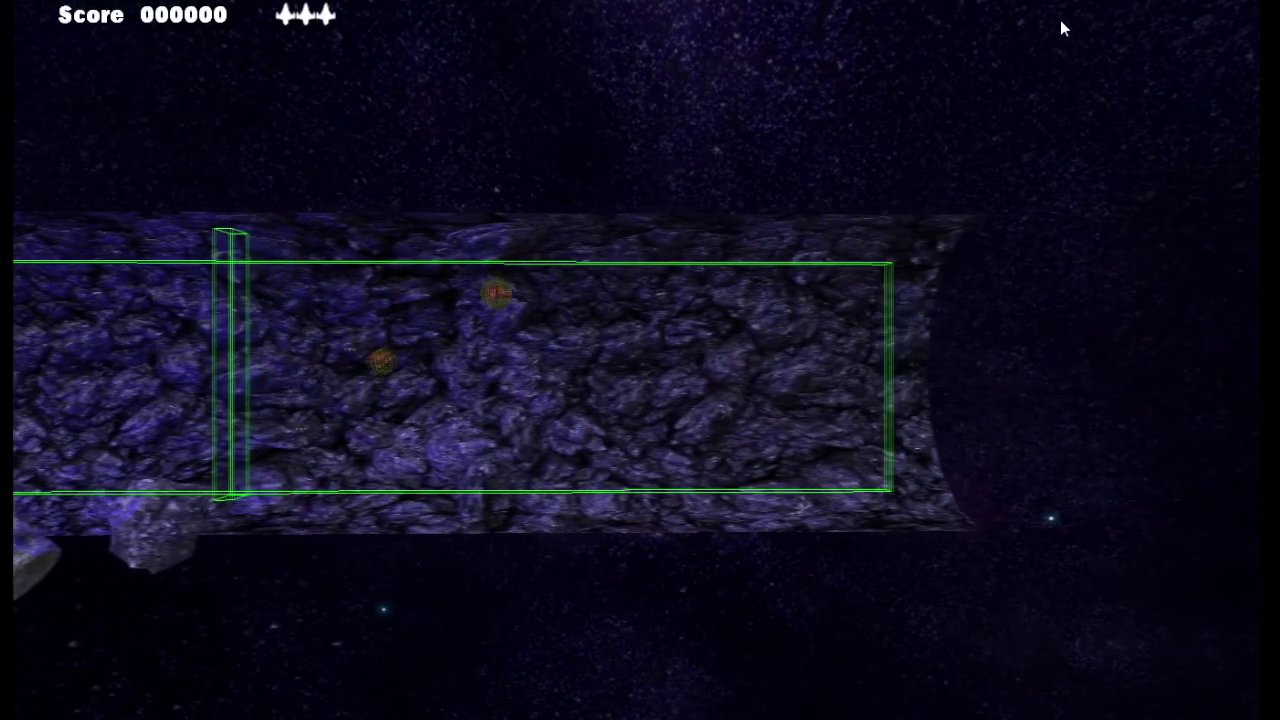
pyautogui.press('Escape')
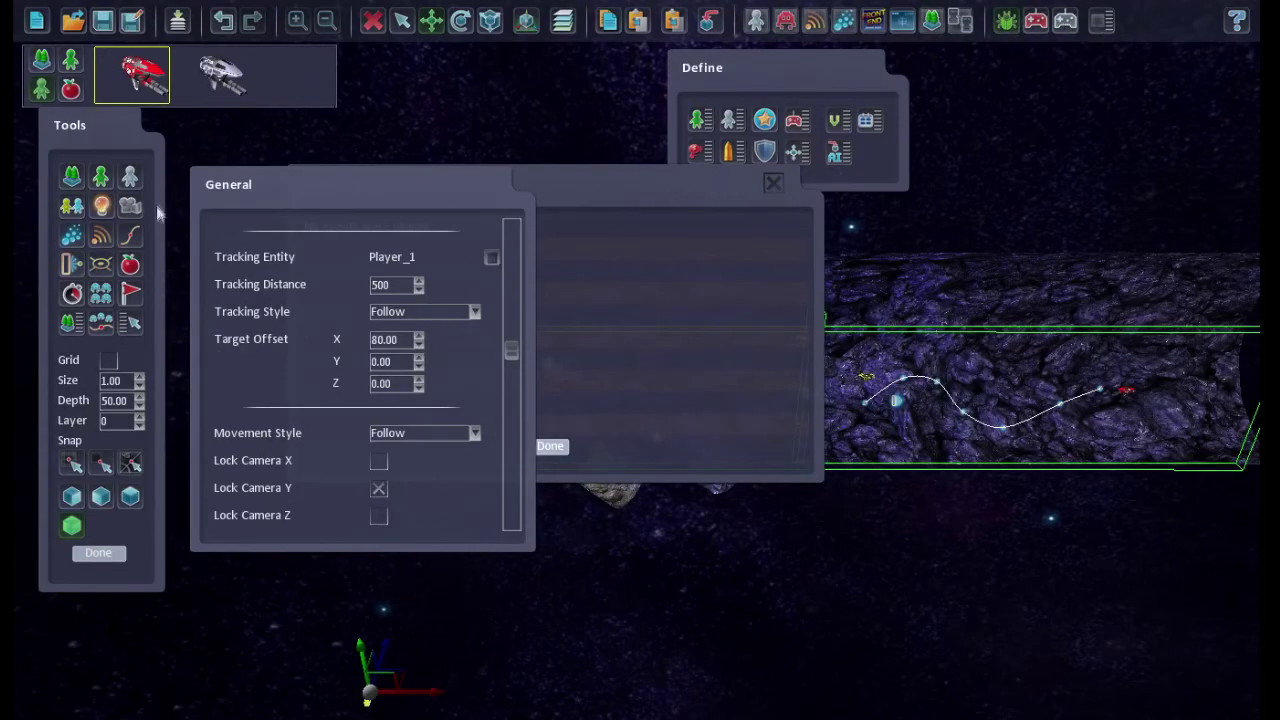
# Place a box trigger at the cave's right end sized 10 × 150 × 20
pyautogui.click(100, 264)
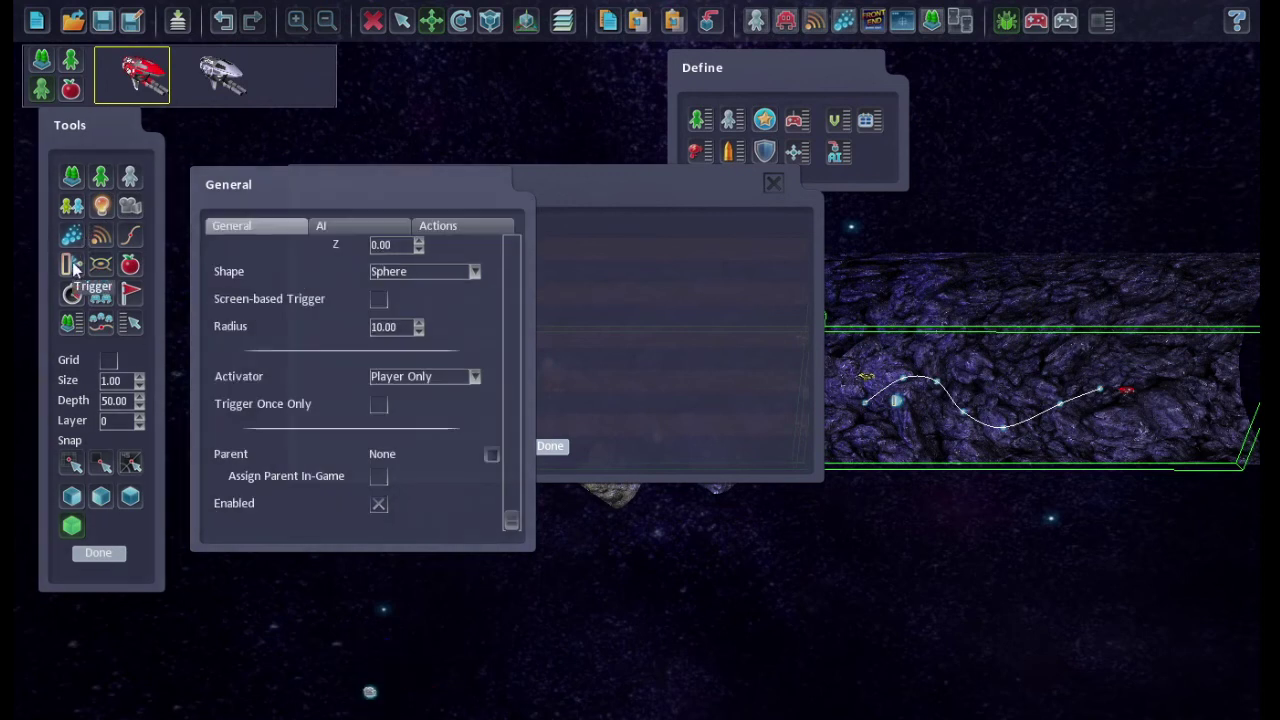
pyautogui.click(1211, 402)
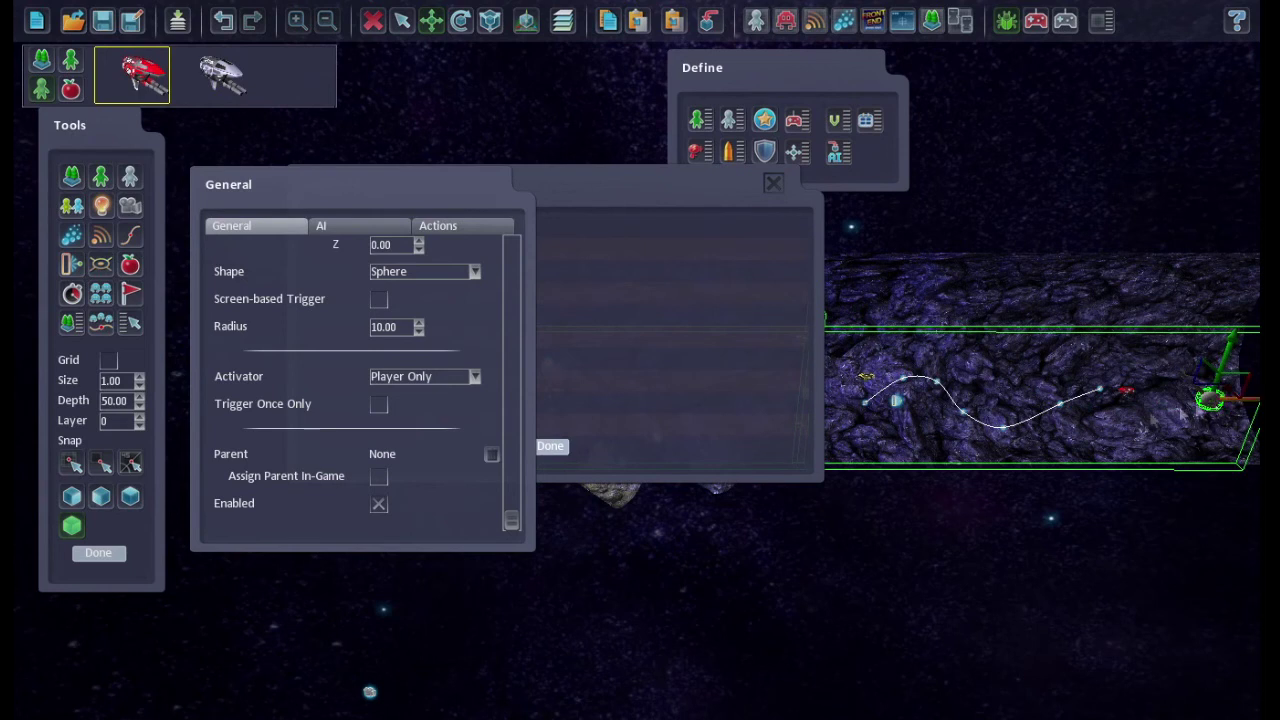
pyautogui.click(475, 273)
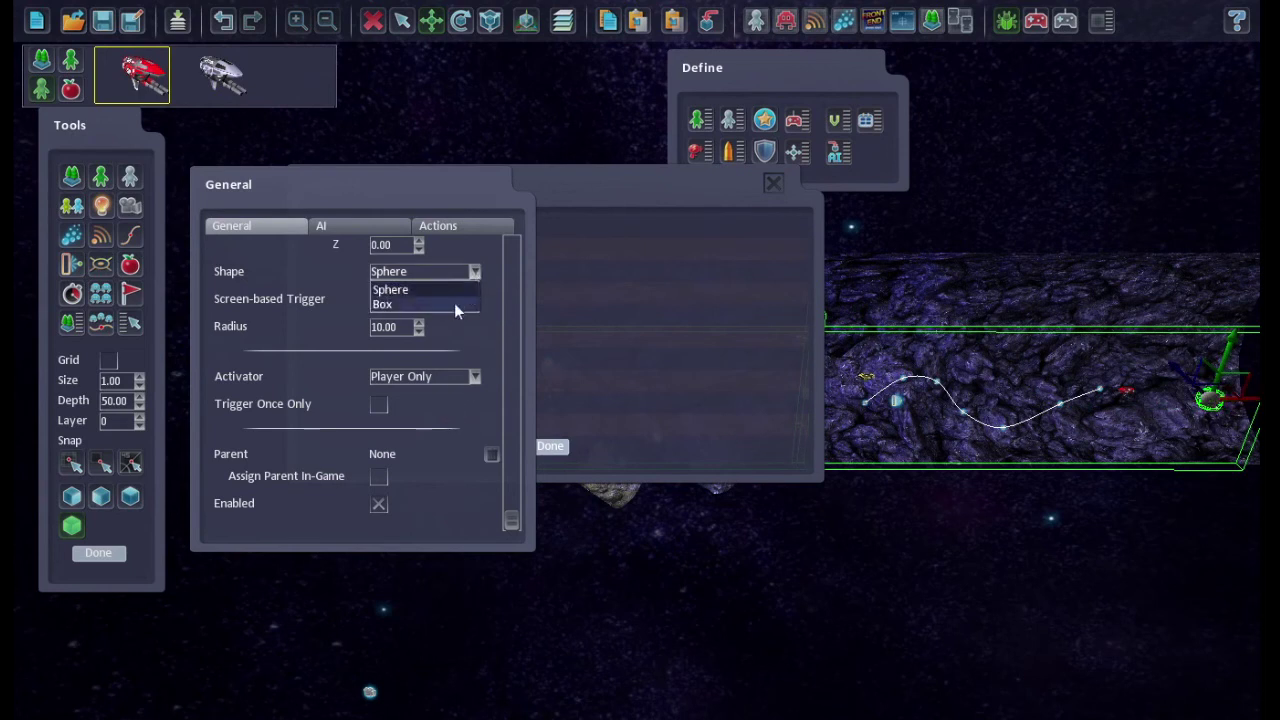
pyautogui.click(454, 303)
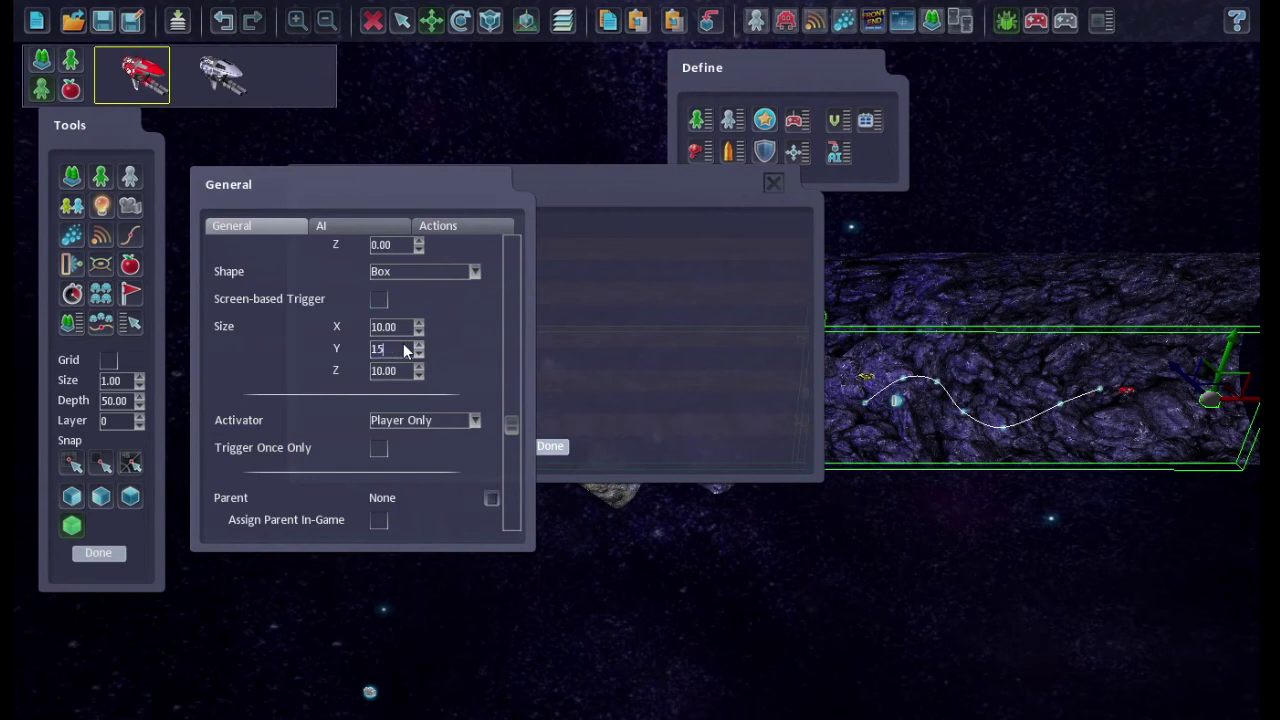
pyautogui.press('Tab')
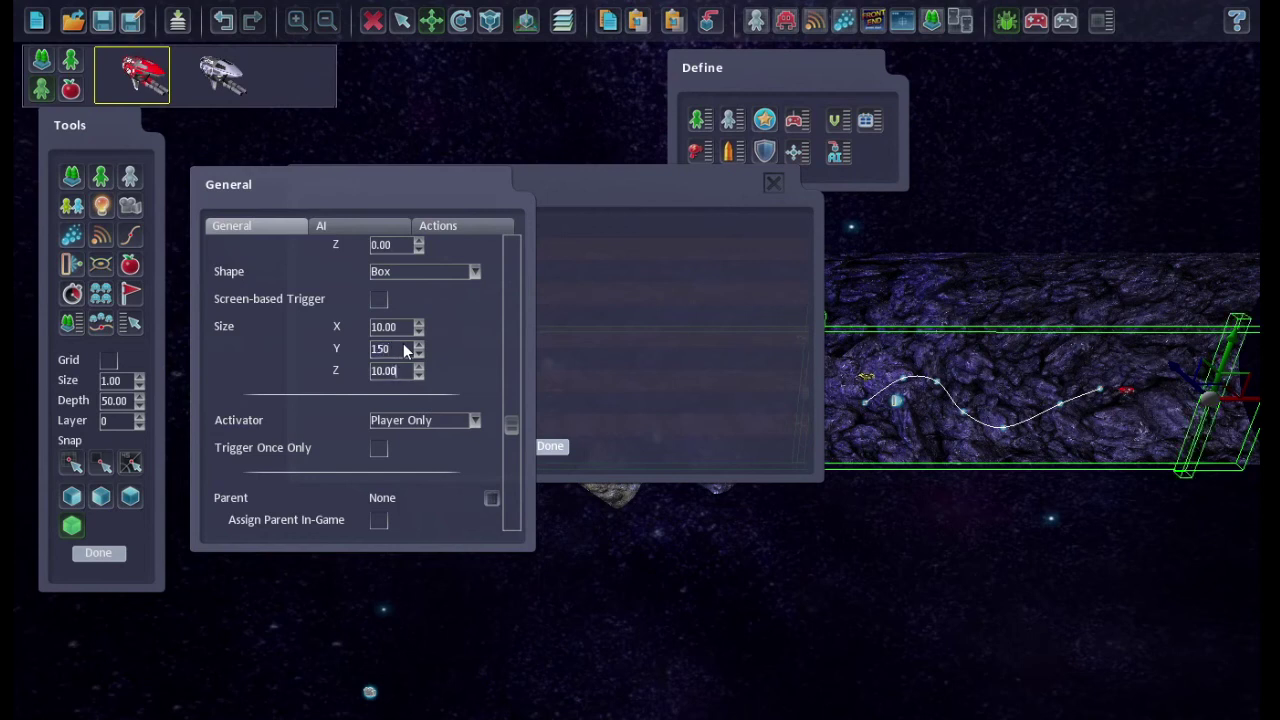
pyautogui.write('20')
pyautogui.press('Tab')
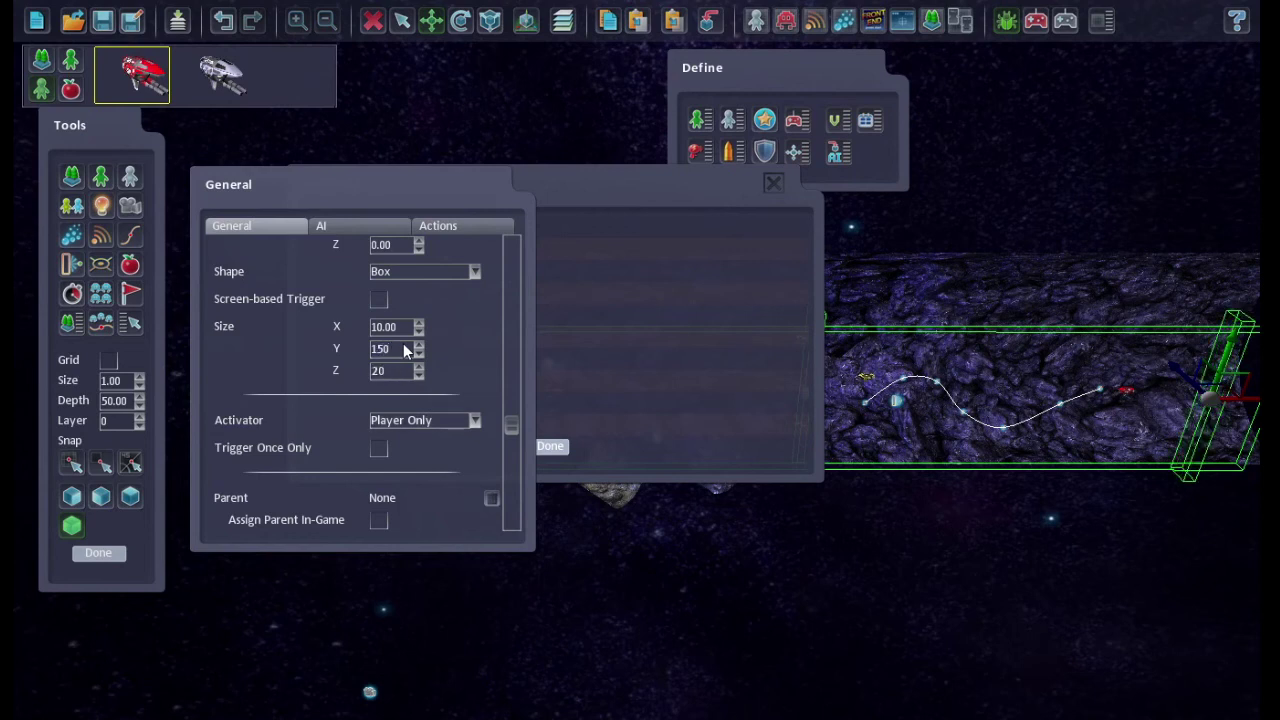
pyautogui.click(451, 227)
# Add a new action slot to the end-of-cave trigger with its event set to Triggered
pyautogui.click(440, 257)
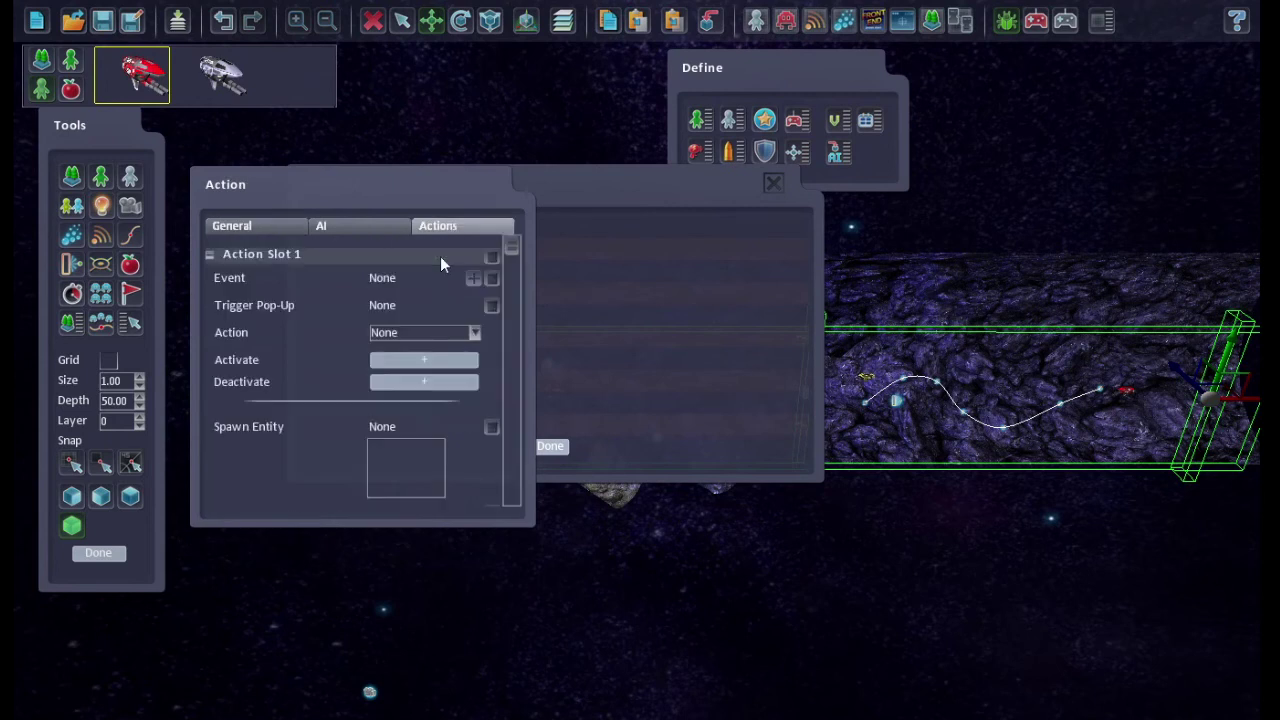
pyautogui.click(386, 277)
pyautogui.doubleClick(381, 266)
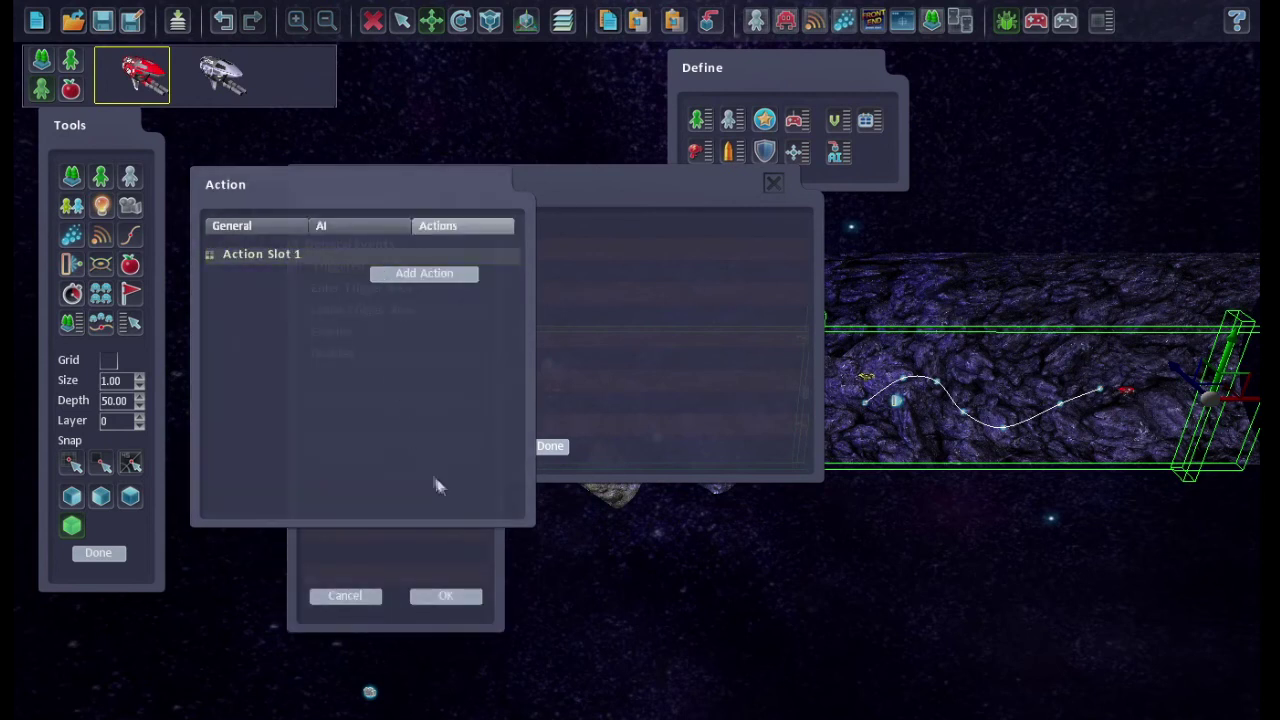
pyautogui.click(209, 254)
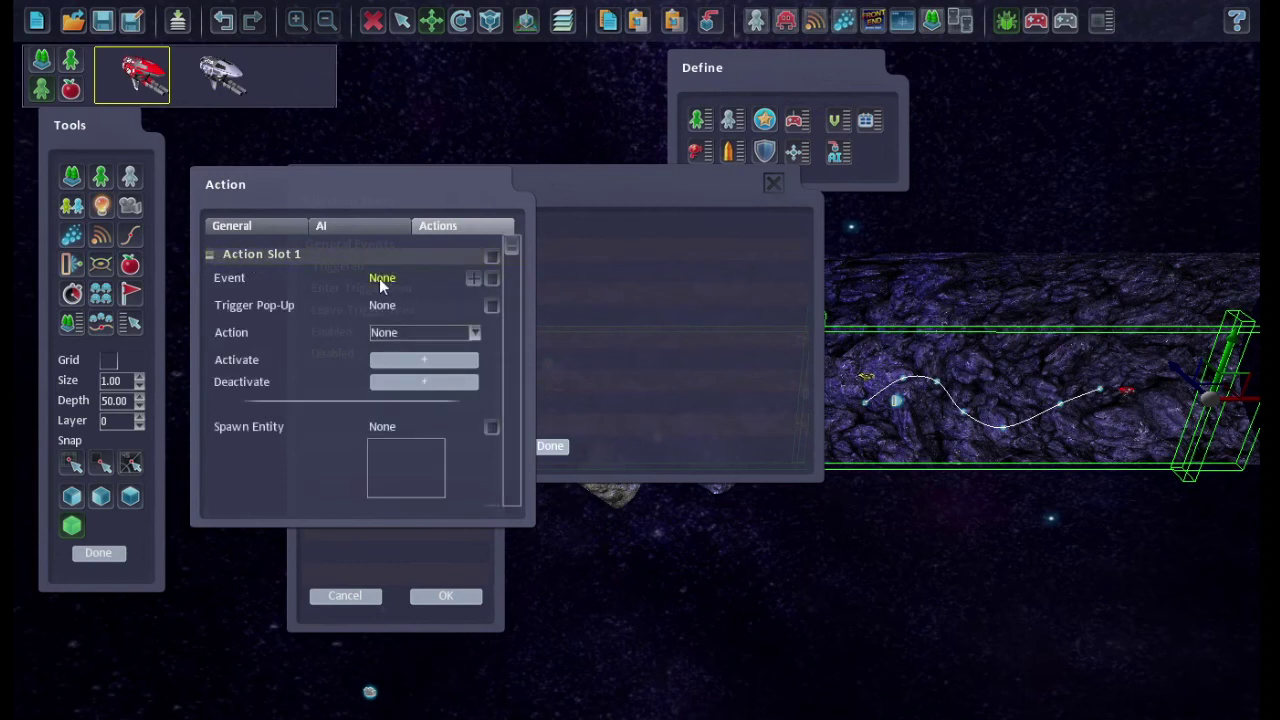
pyautogui.click(210, 254)
pyautogui.click(210, 254)
pyautogui.moveTo(415, 212); pyautogui.dragTo(766, 364)
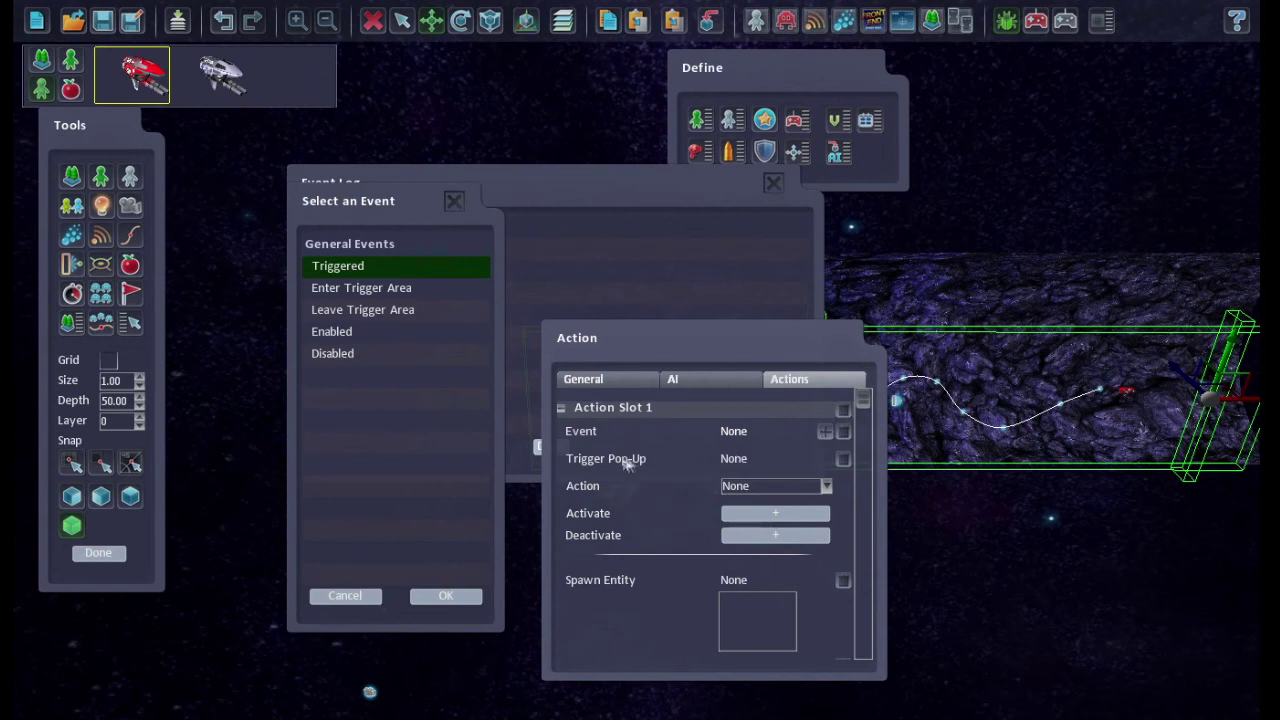
pyautogui.click(608, 378)
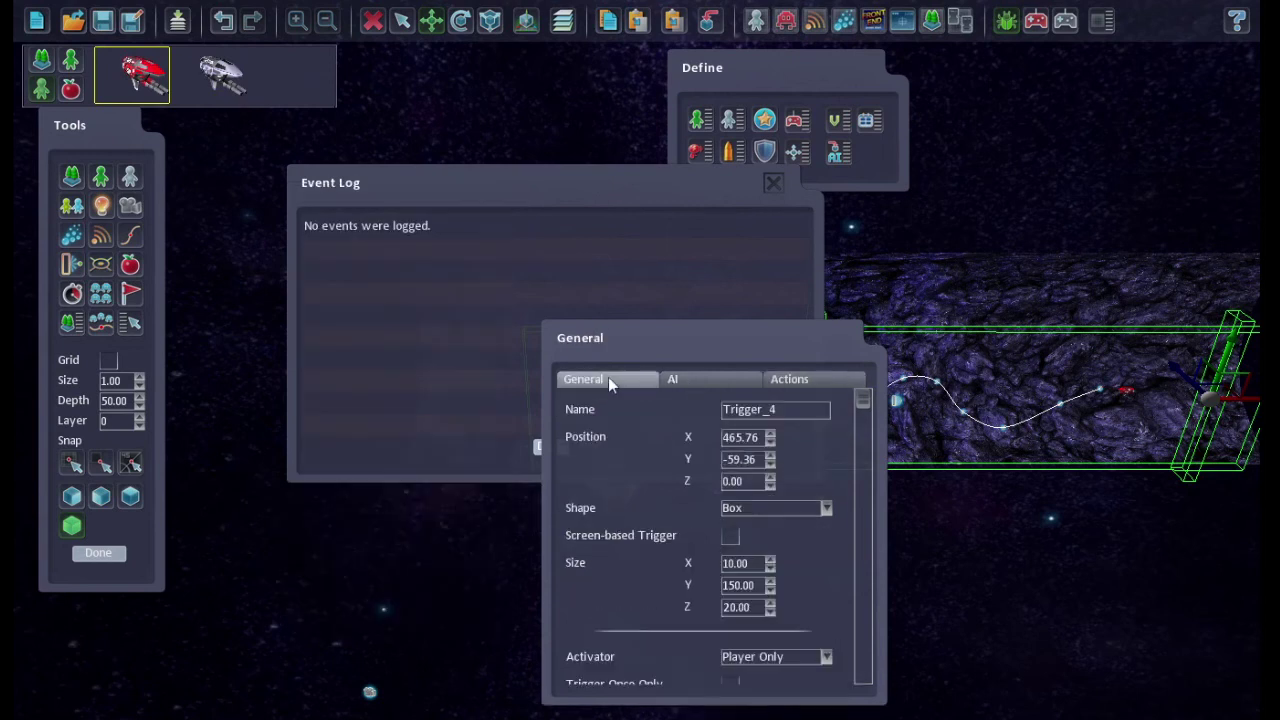
pyautogui.click(799, 383)
pyautogui.click(734, 430)
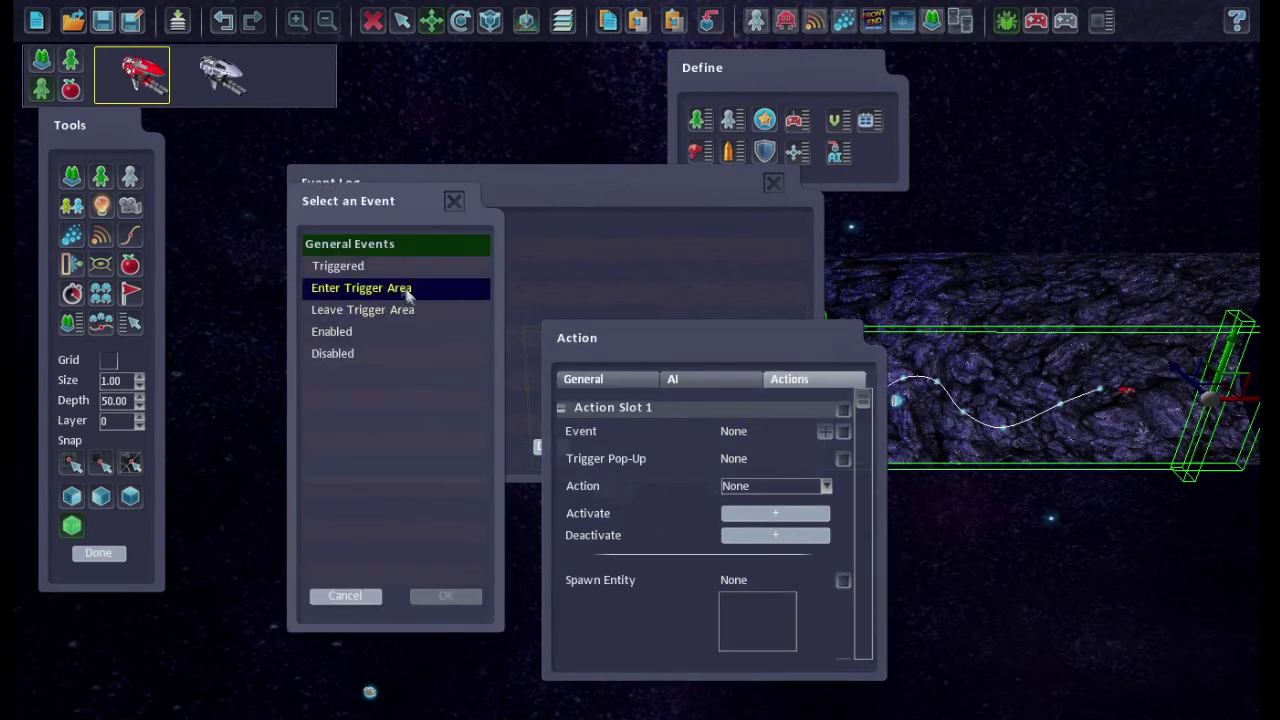
pyautogui.click(385, 266)
pyautogui.click(445, 596)
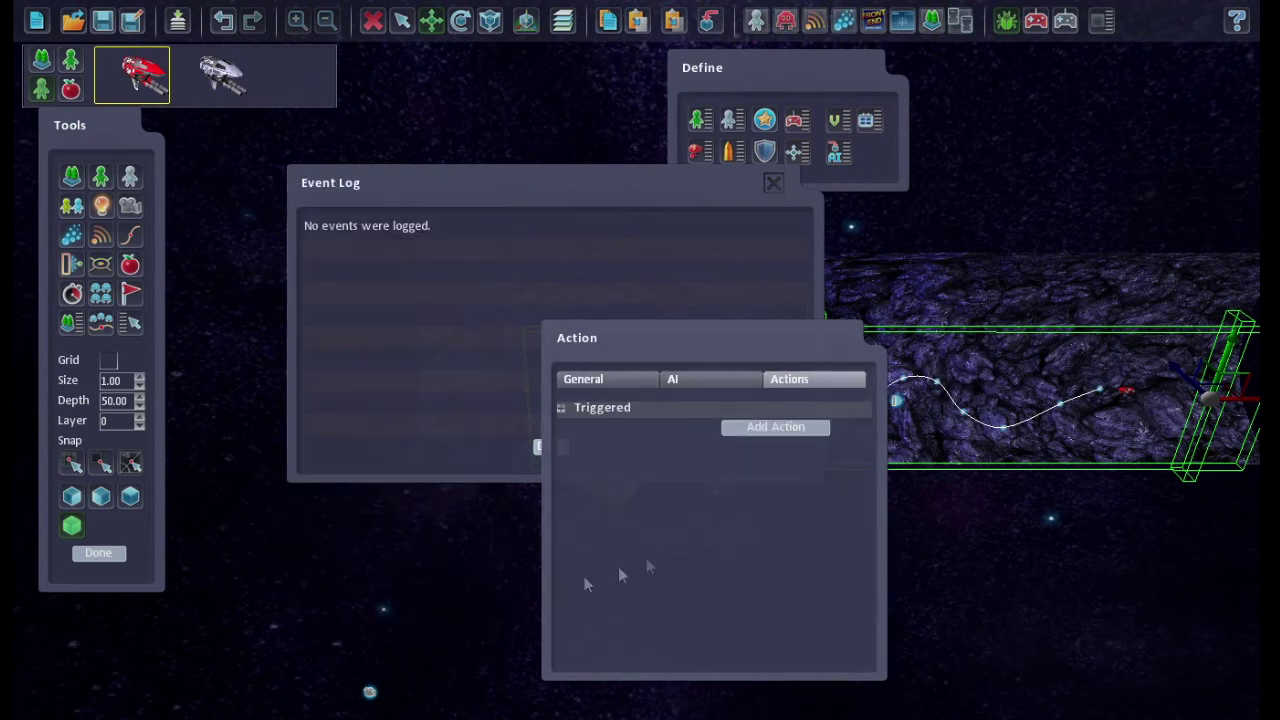
# Set the Triggered slot's action to Level Complete, leaving the activate list empty
pyautogui.click(560, 408)
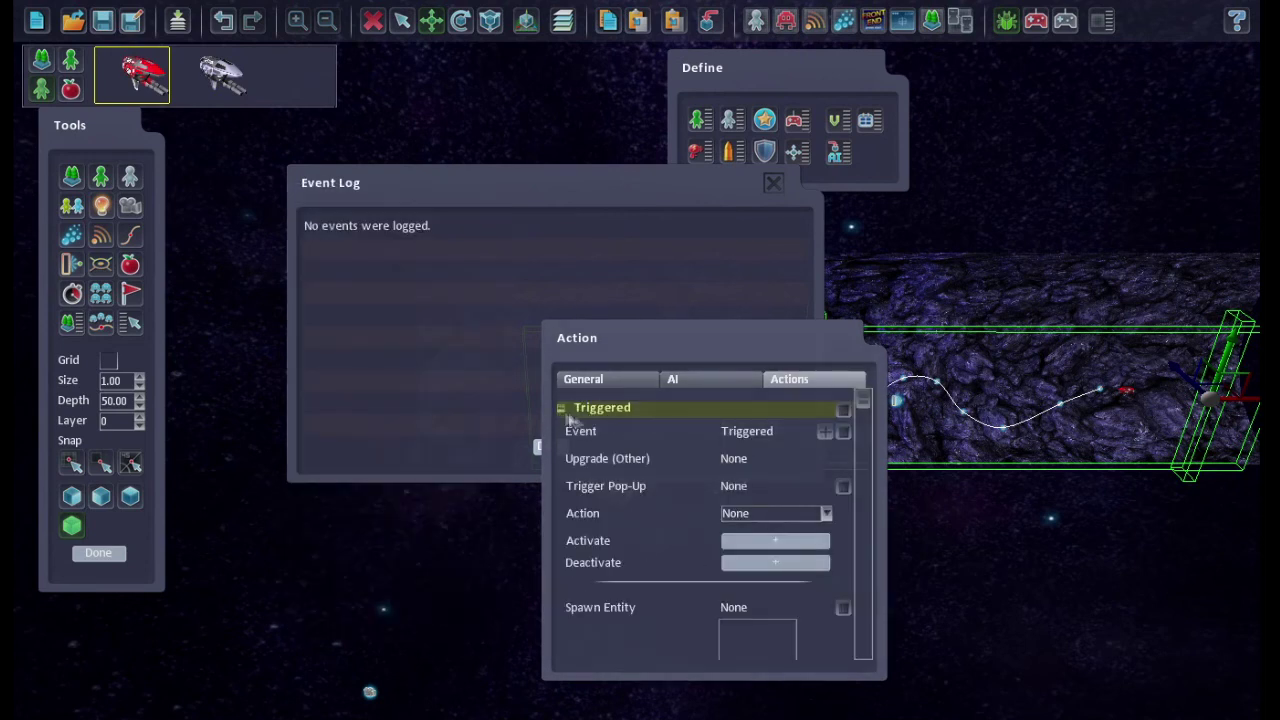
pyautogui.click(779, 545)
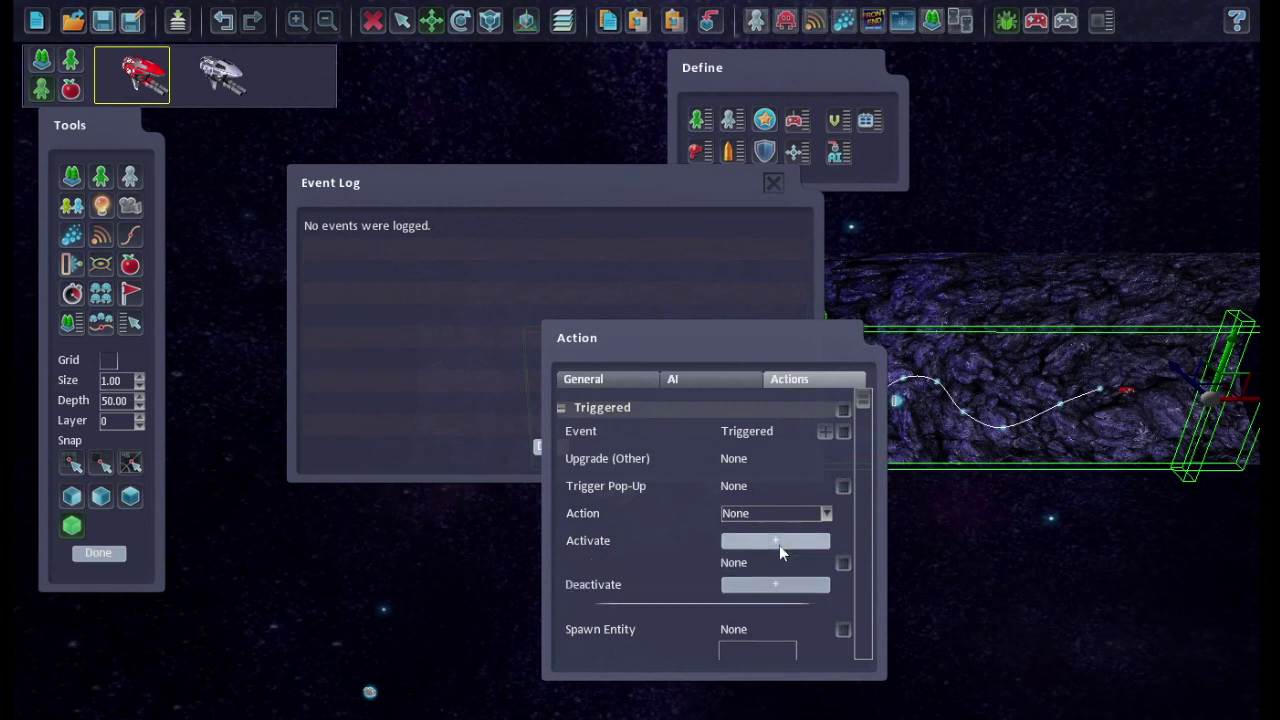
pyautogui.click(777, 542)
pyautogui.click(843, 563)
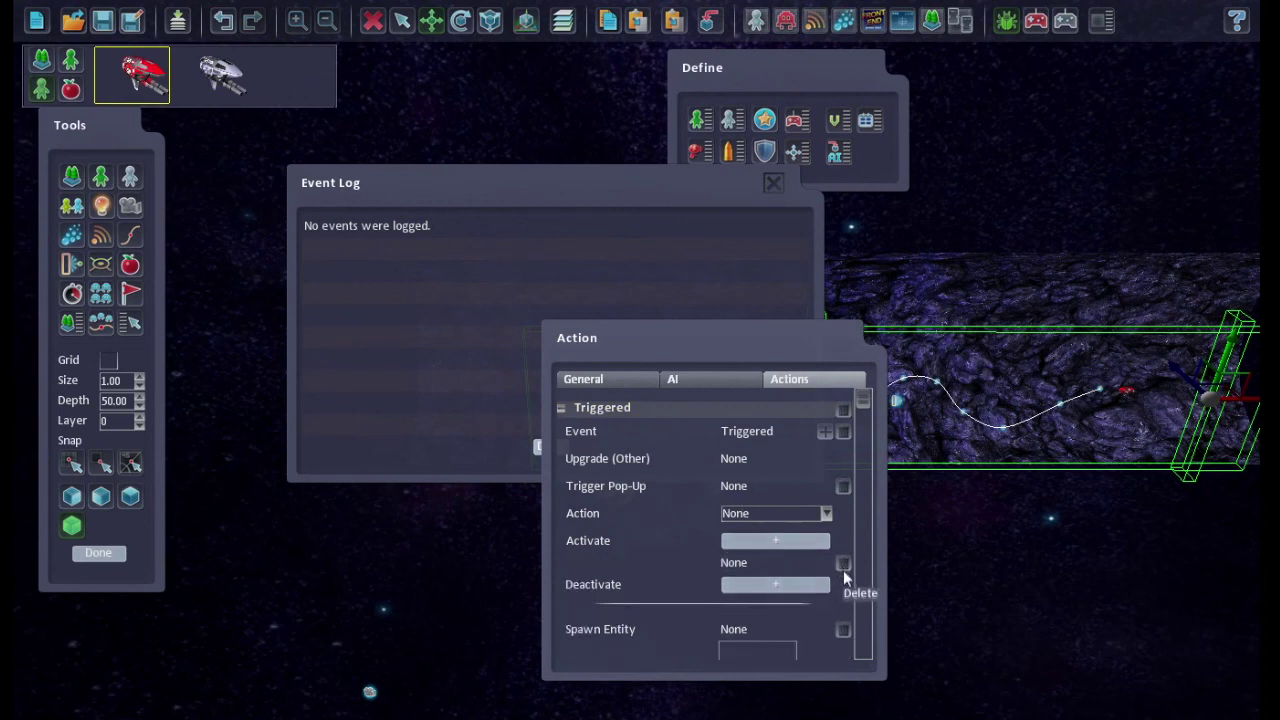
pyautogui.click(843, 560)
pyautogui.click(826, 513)
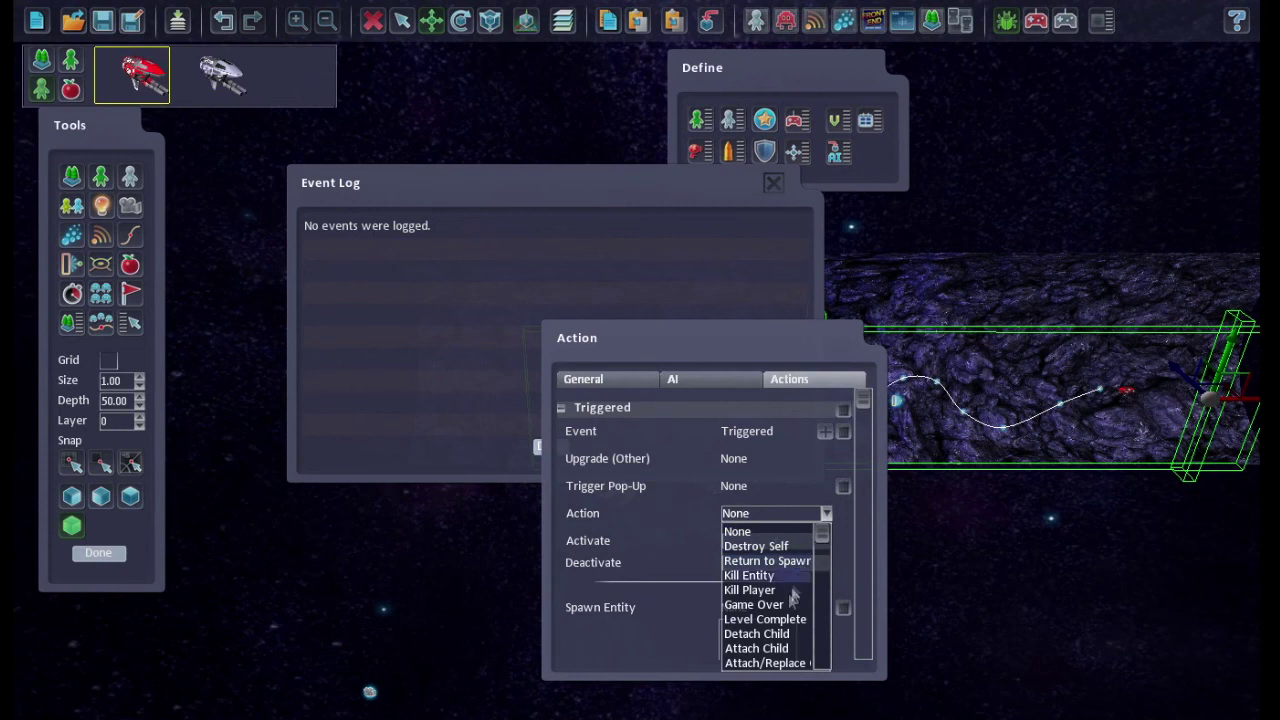
pyautogui.click(776, 619)
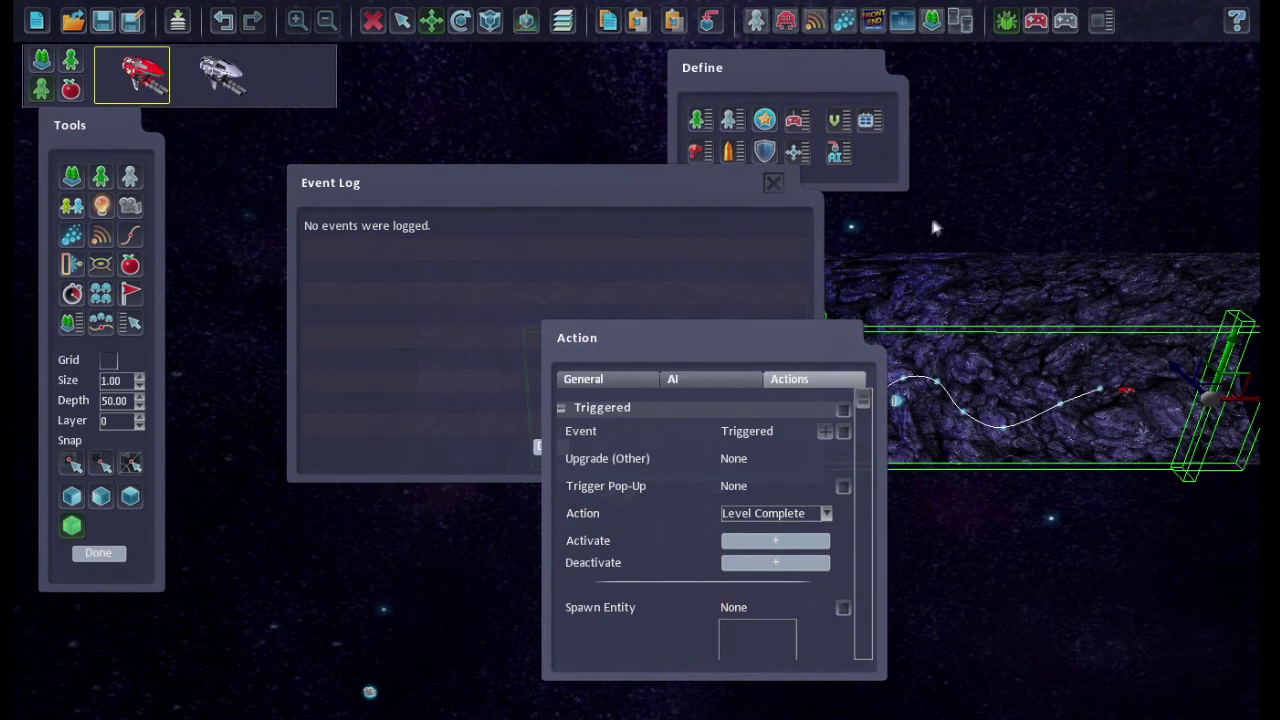
# Test-play the cave level, shooting and steering the ship, then exit back to the editor
pyautogui.click(1066, 34)
pyautogui.press('space')
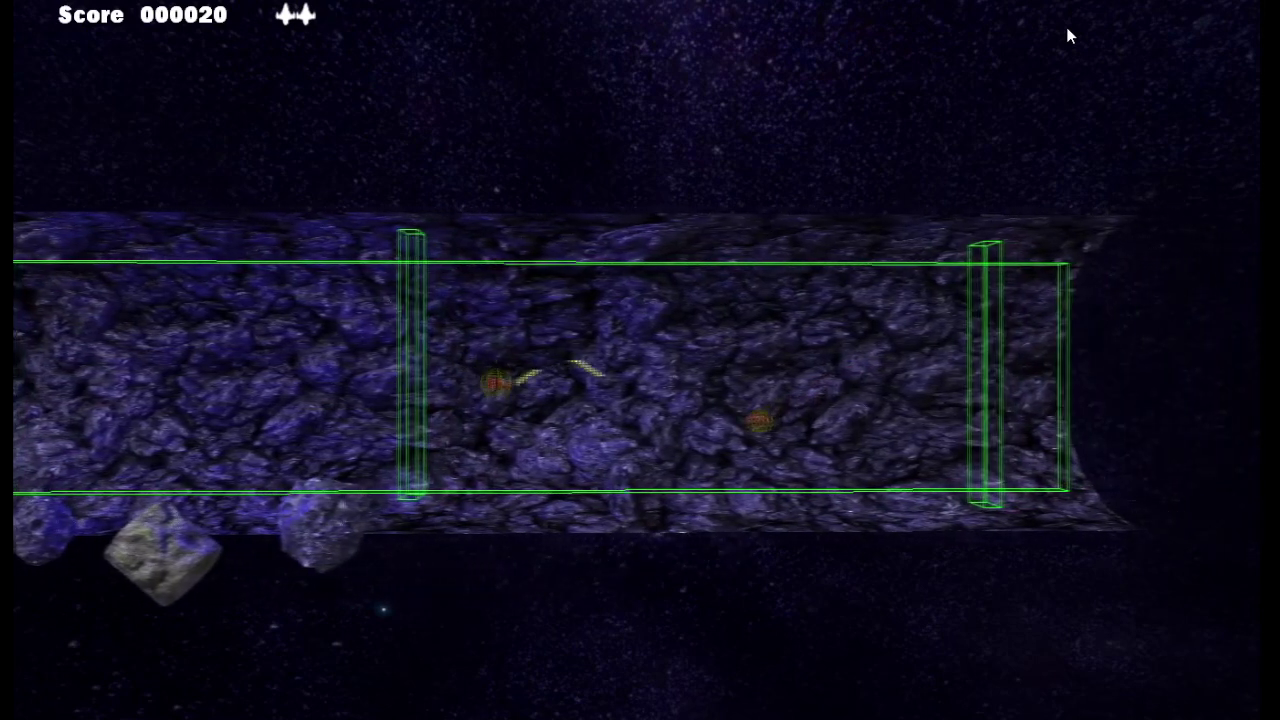
pyautogui.press('Up')
pyautogui.press('Down')
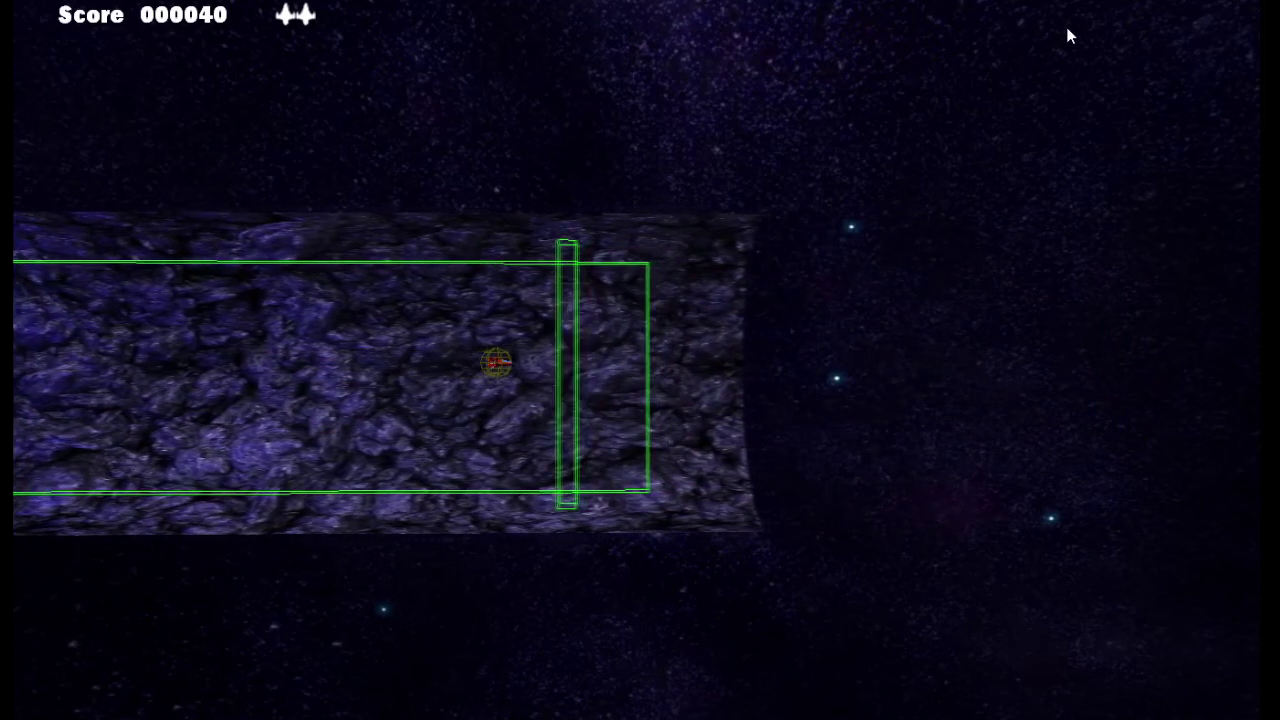
pyautogui.press('Escape')
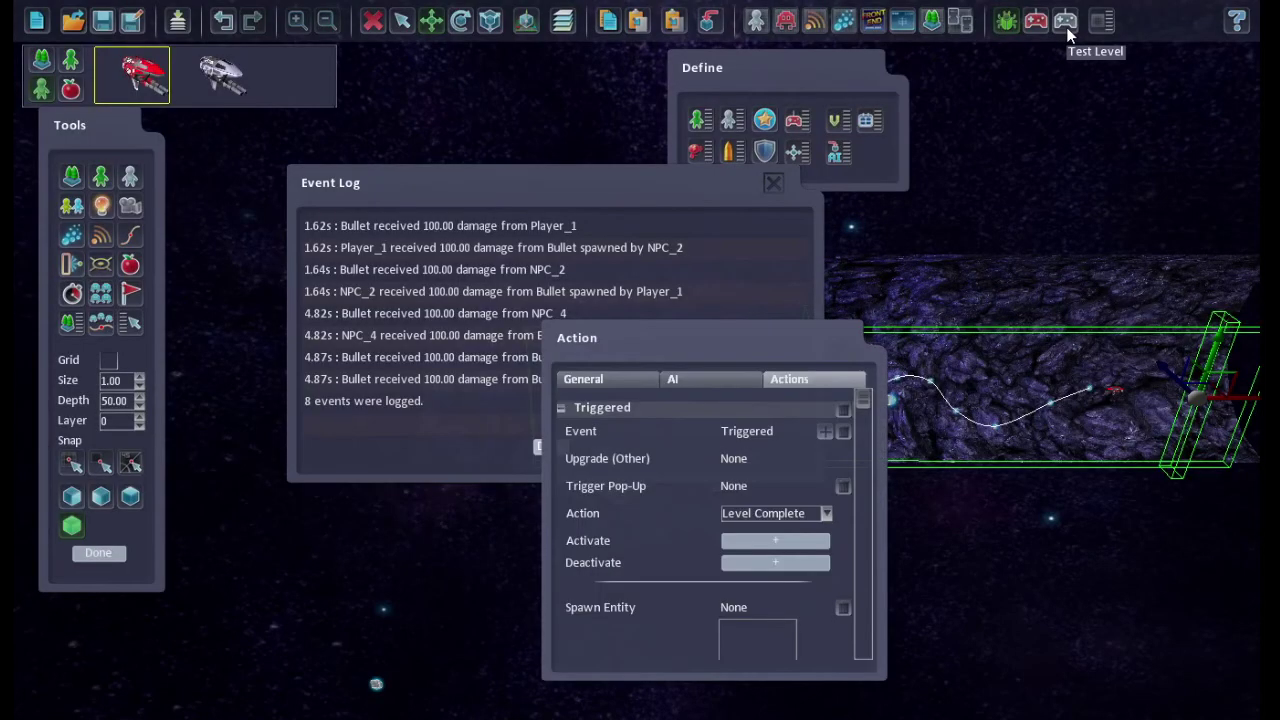
# Change CameraShot_1's Tracking Distance from 500 to 180
pyautogui.click(376, 687)
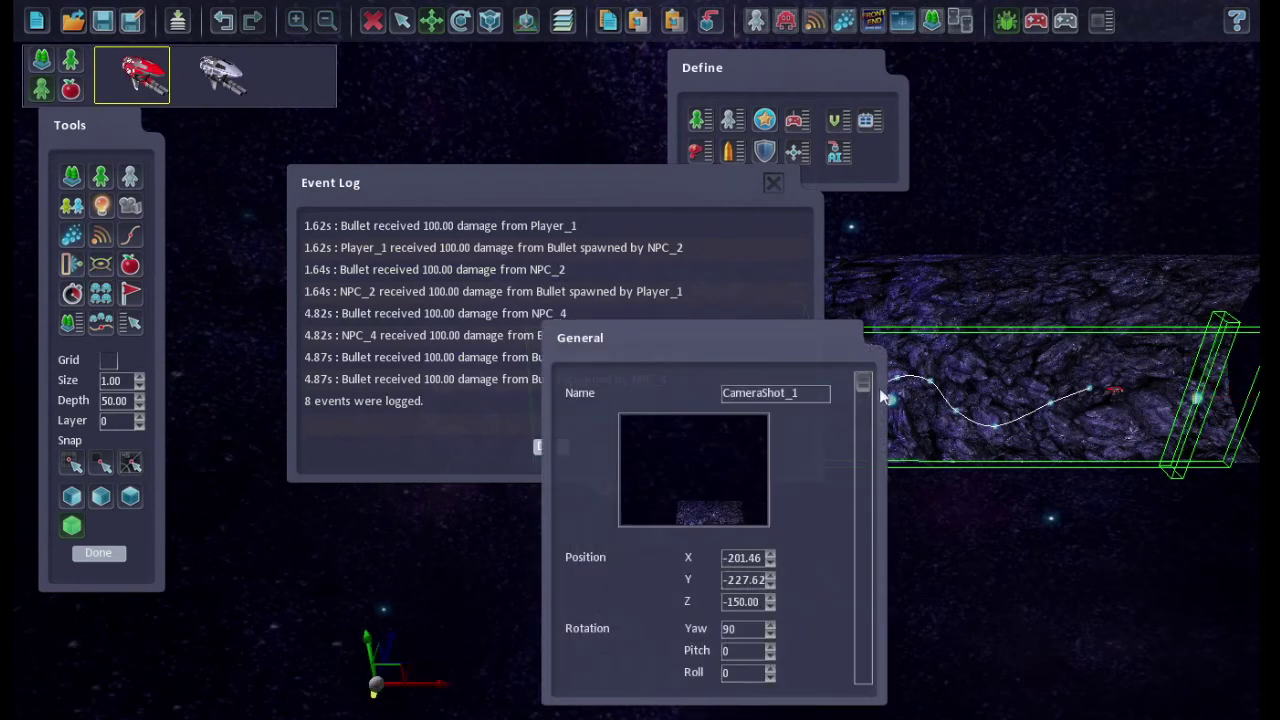
pyautogui.moveTo(879, 388); pyautogui.dragTo(870, 520)
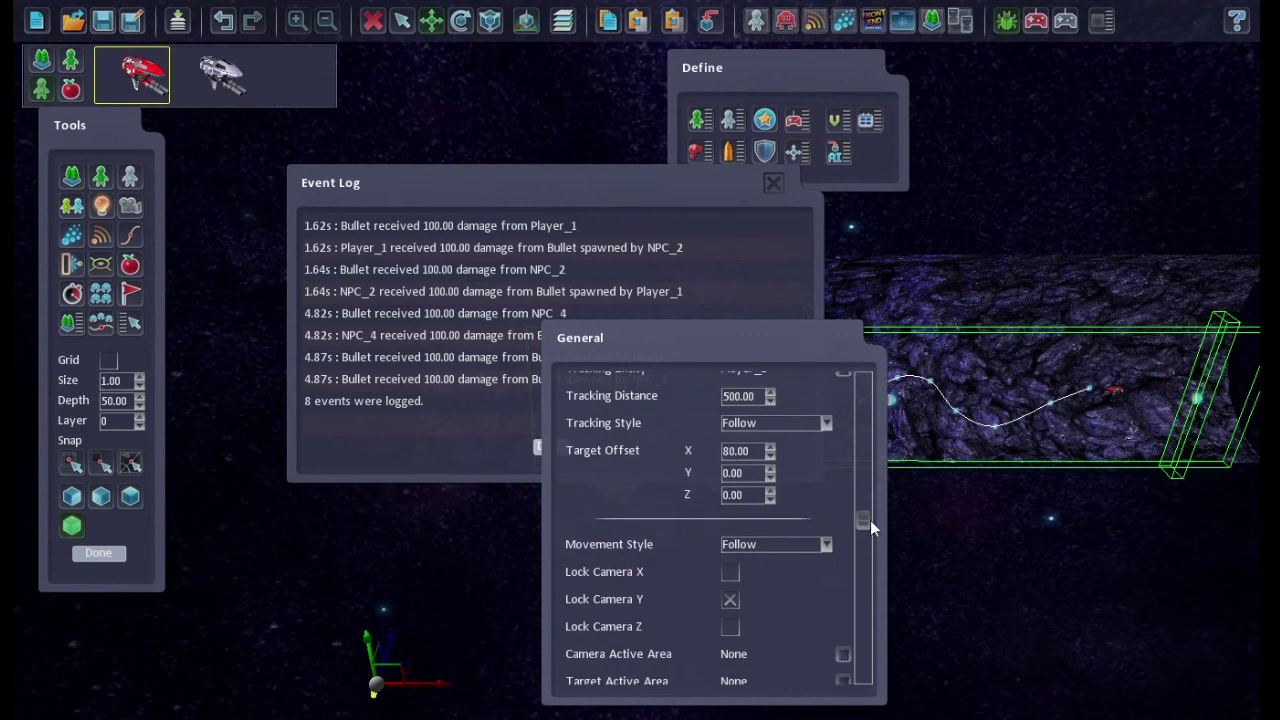
pyautogui.click(760, 398)
pyautogui.write('180')
pyautogui.press('Tab')
# Test-play the level with the 180-distance camera, then close the Event Log window
pyautogui.click(1065, 21)
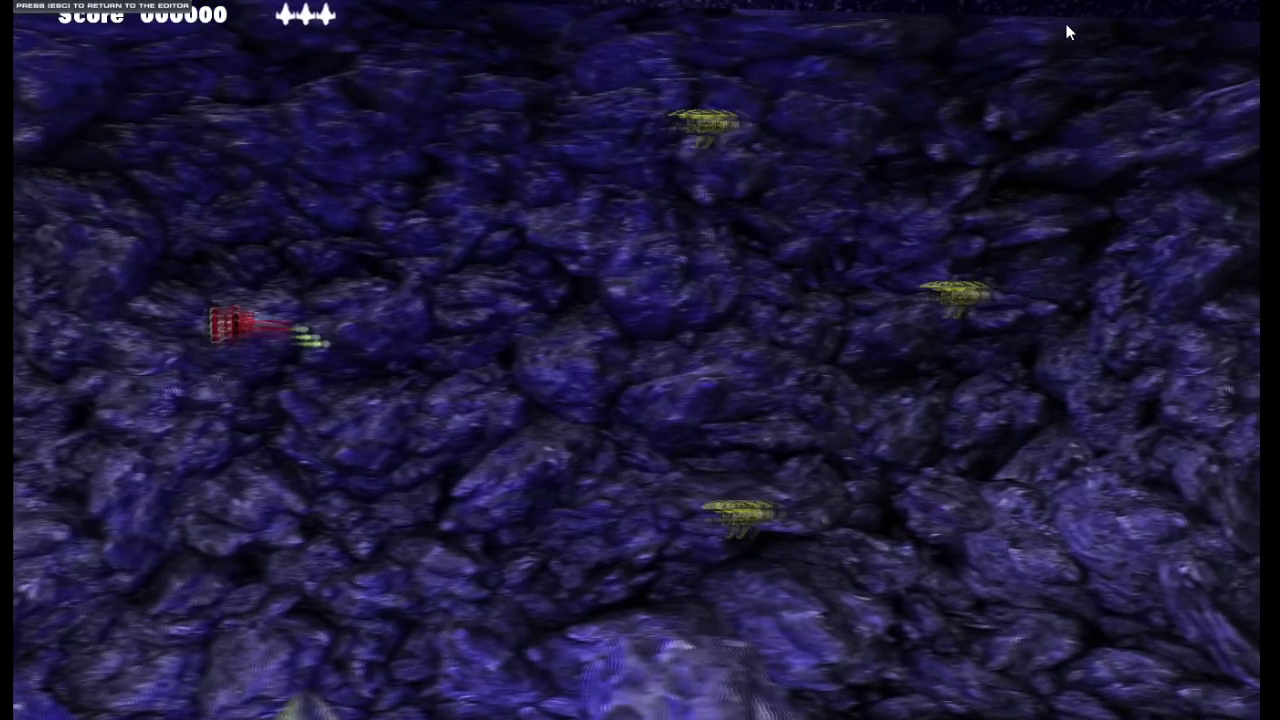
pyautogui.press('Up')
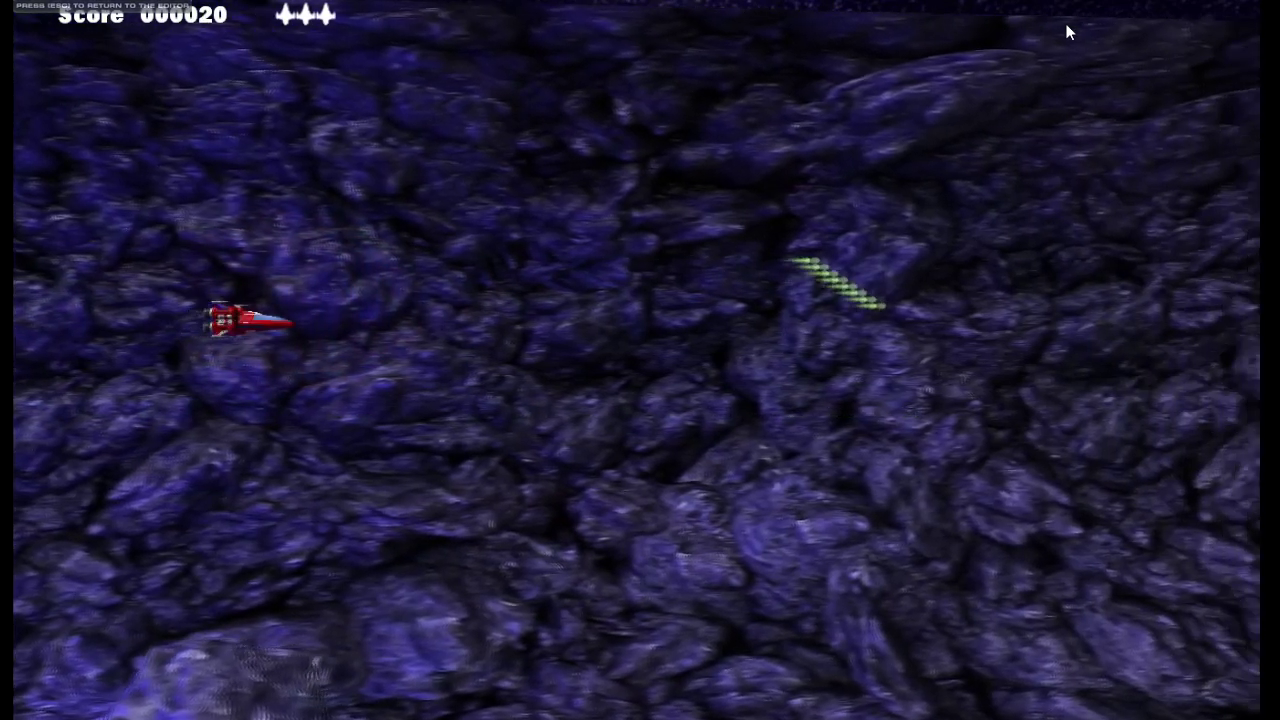
pyautogui.press('Down')
pyautogui.press('space')
pyautogui.press('Up')
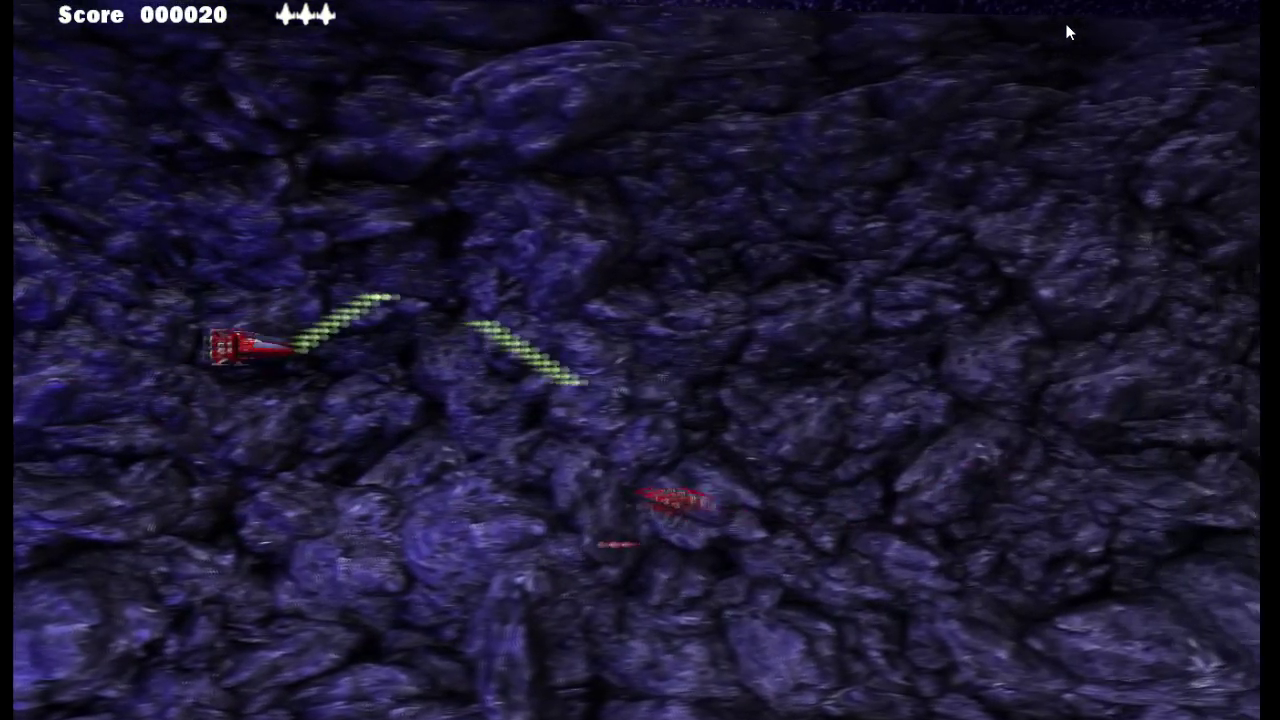
pyautogui.press('Down')
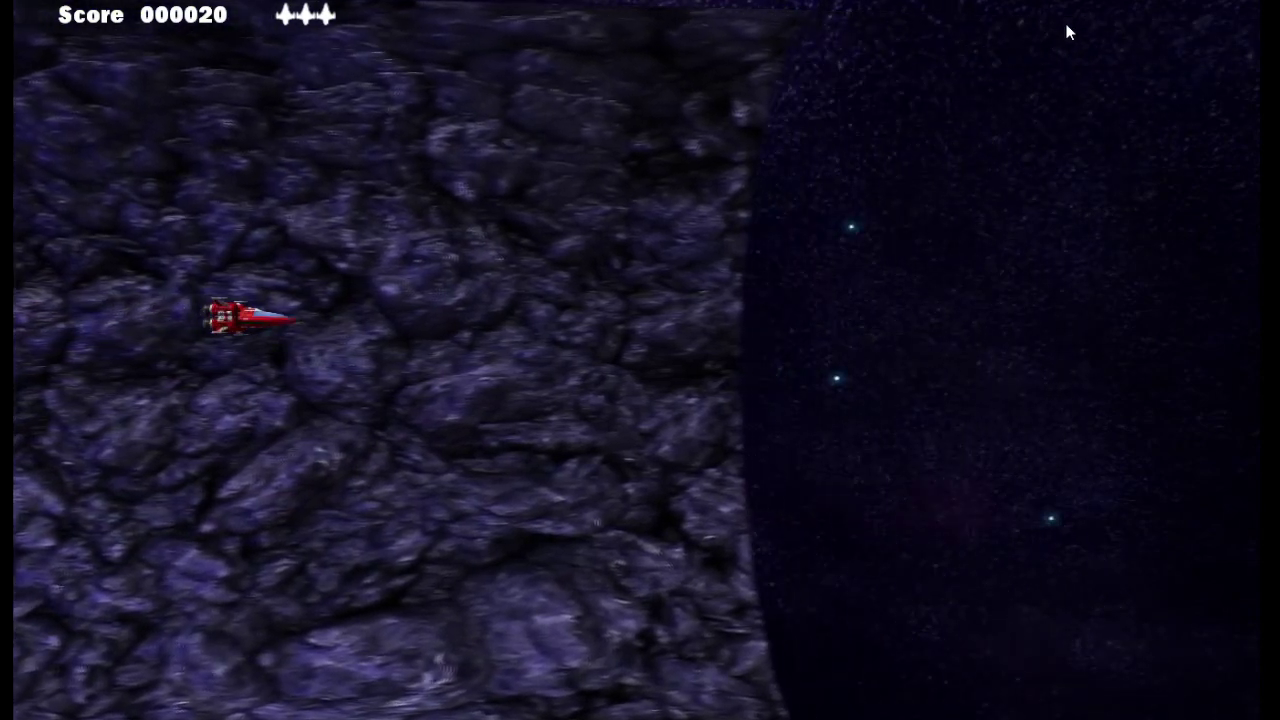
pyautogui.press('Escape')
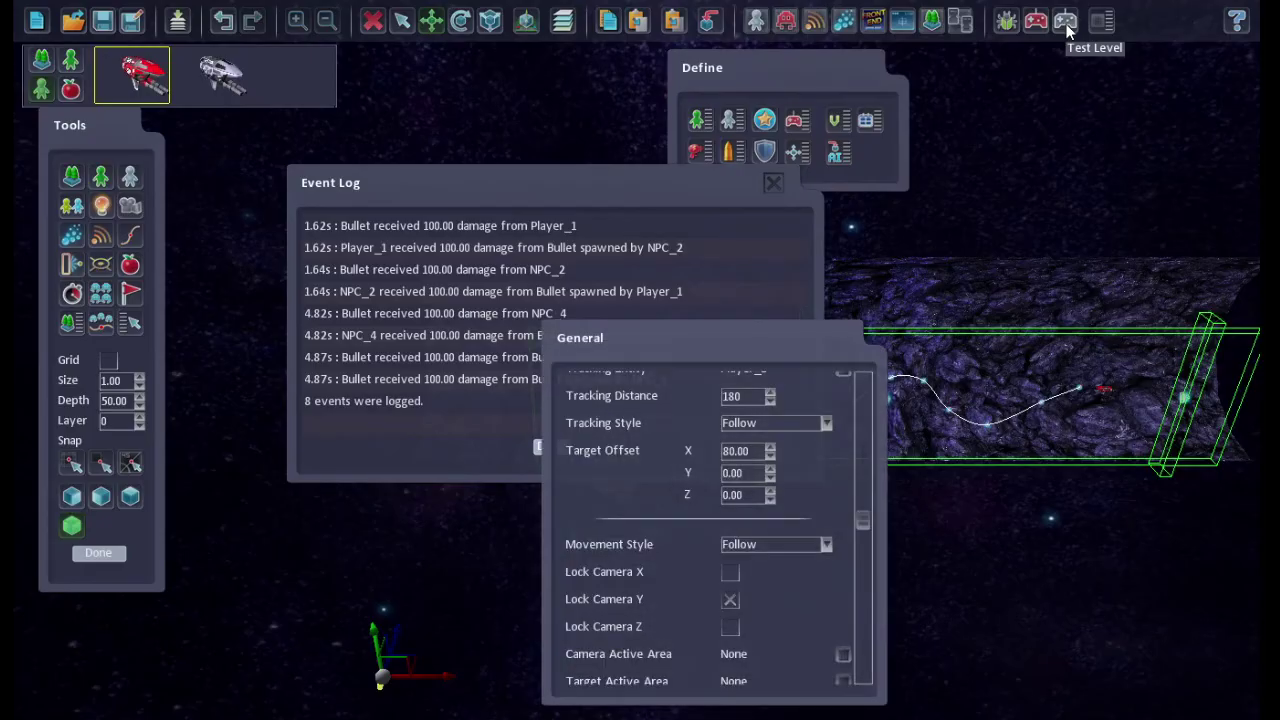
pyautogui.click(770, 185)
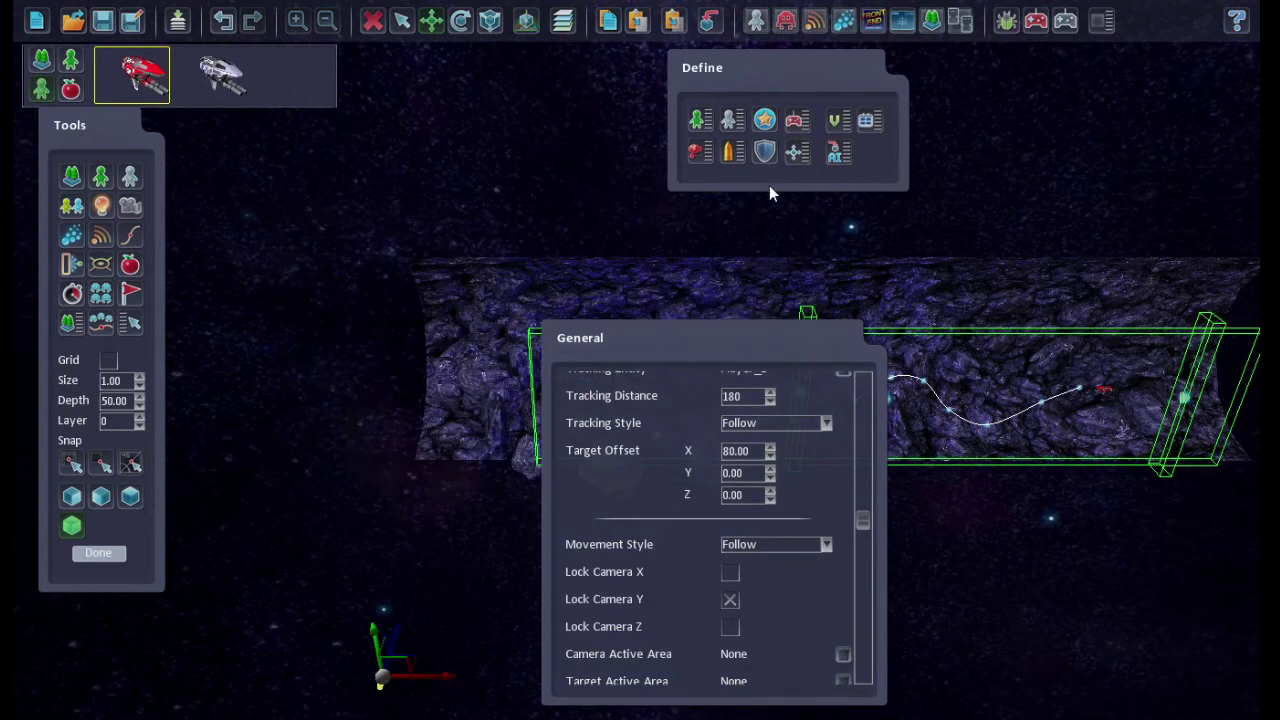